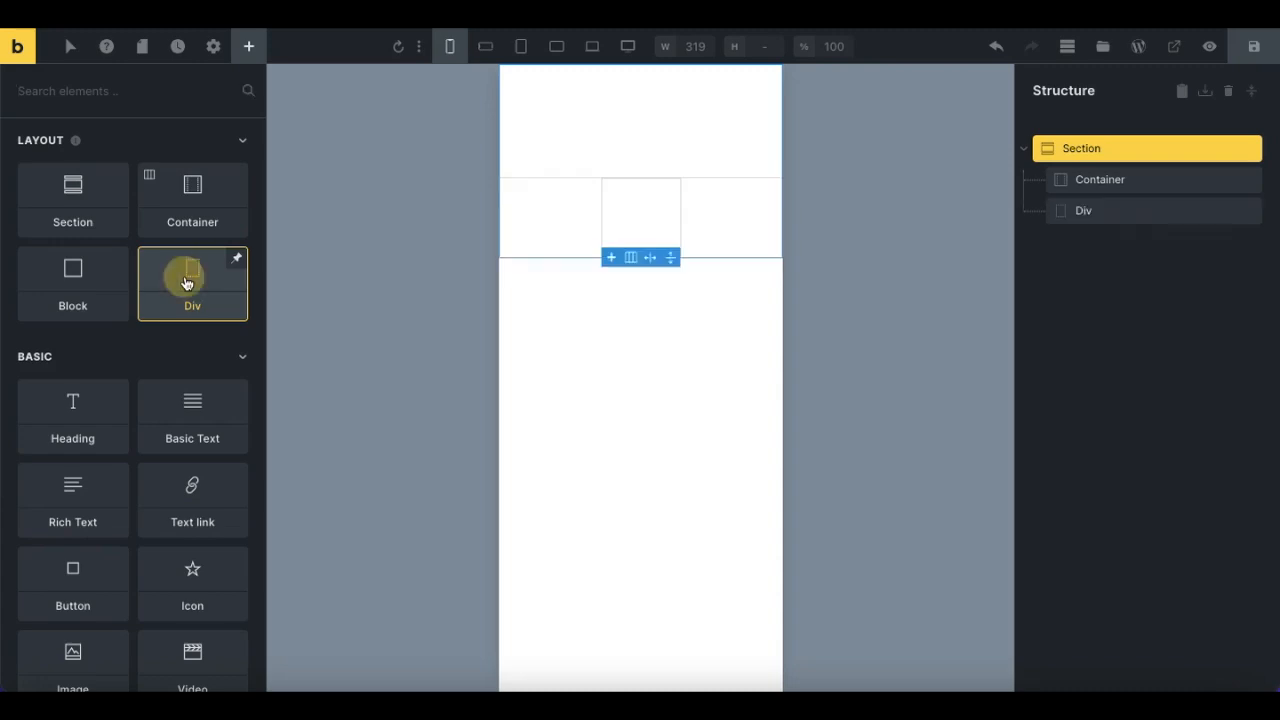
# Step: Nest both divs inside the Container, one after the other
pyautogui.moveTo(1054, 211); pyautogui.dragTo(1074, 191)
pyautogui.moveTo(1063, 243); pyautogui.dragTo(1094, 240)
pyautogui.click(1094, 240)
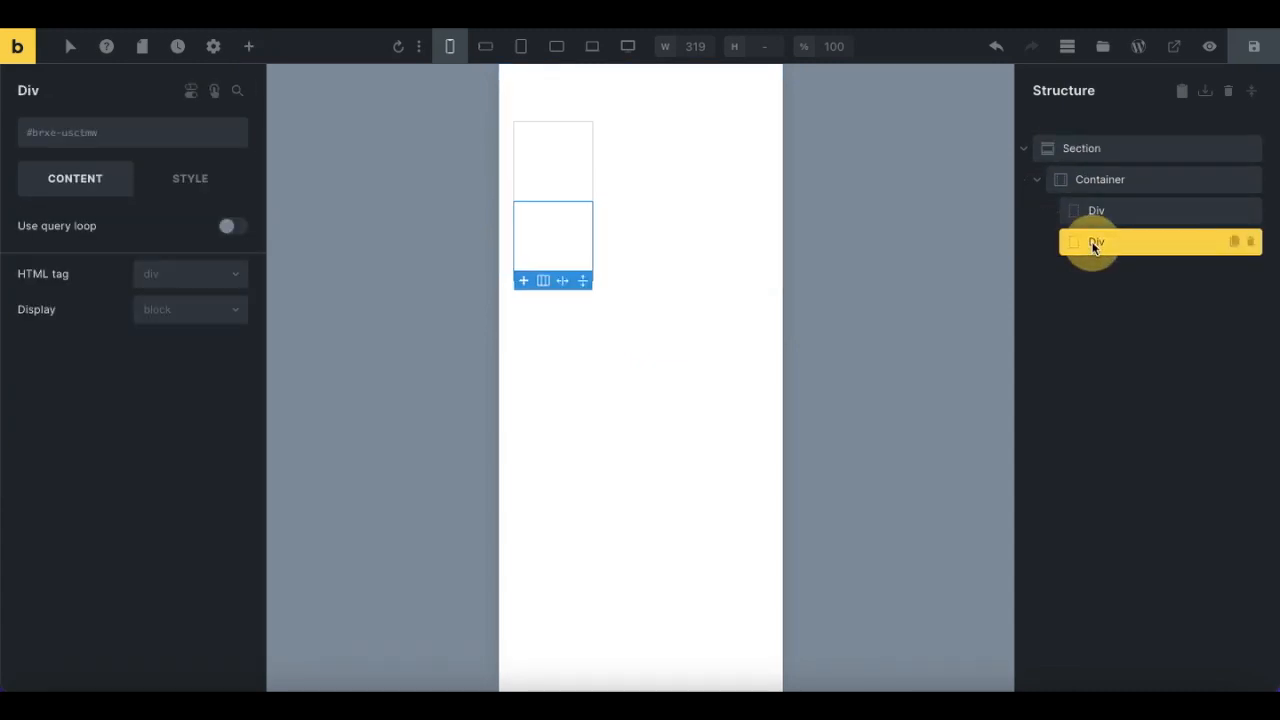
# Step: Rename the Container's second div as Nav and its first div as Logo
pyautogui.doubleClick(1094, 241)
pyautogui.write('NAv')
pyautogui.press('BackSpace')
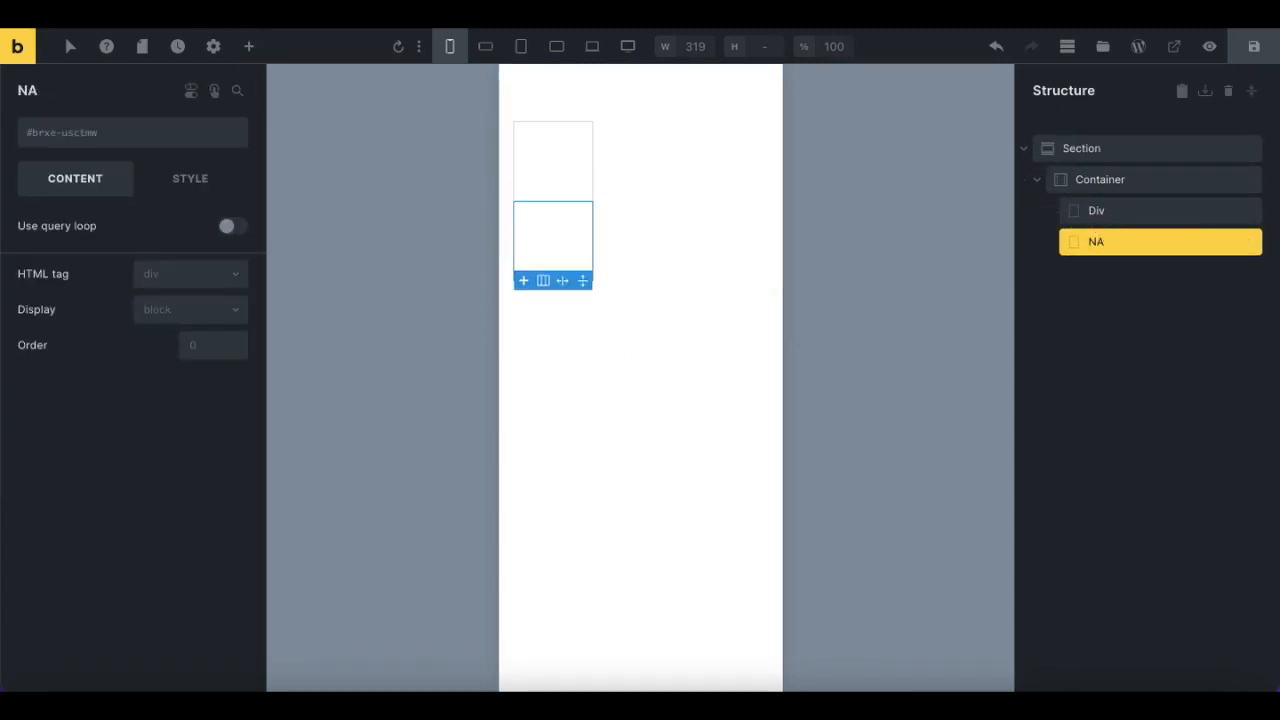
pyautogui.click(1094, 211)
pyautogui.doubleClick(1094, 211)
pyautogui.write('Logo')
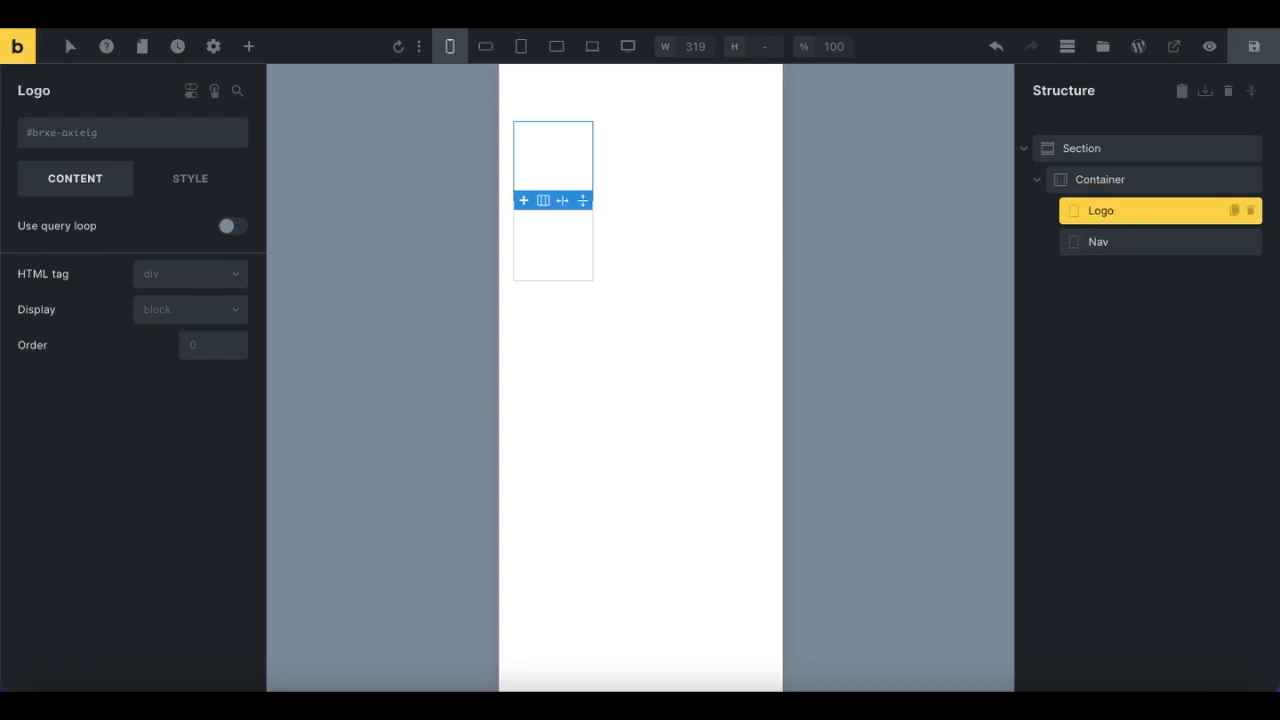
# Step: Add an SVG element inside the Logo div and insert logoipsum-296.svg from the media library into it
pyautogui.click(249, 47)
pyautogui.write('svg')
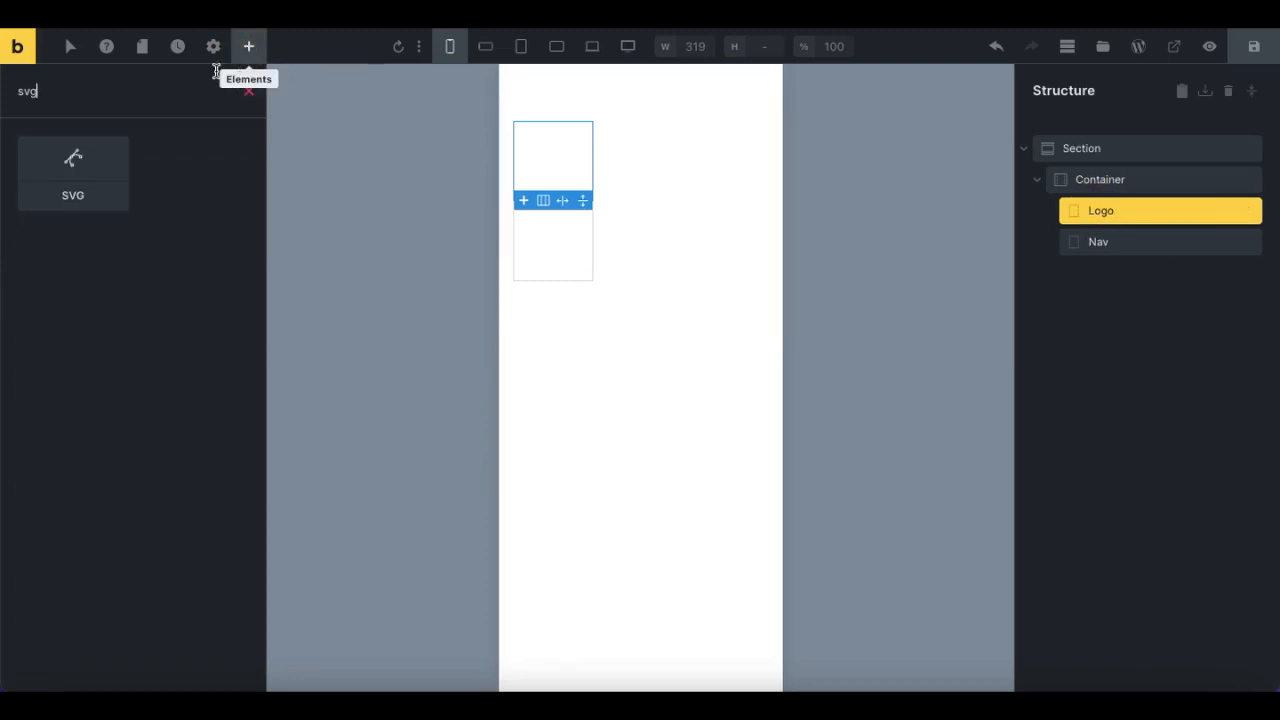
pyautogui.click(86, 177)
pyautogui.click(1102, 247)
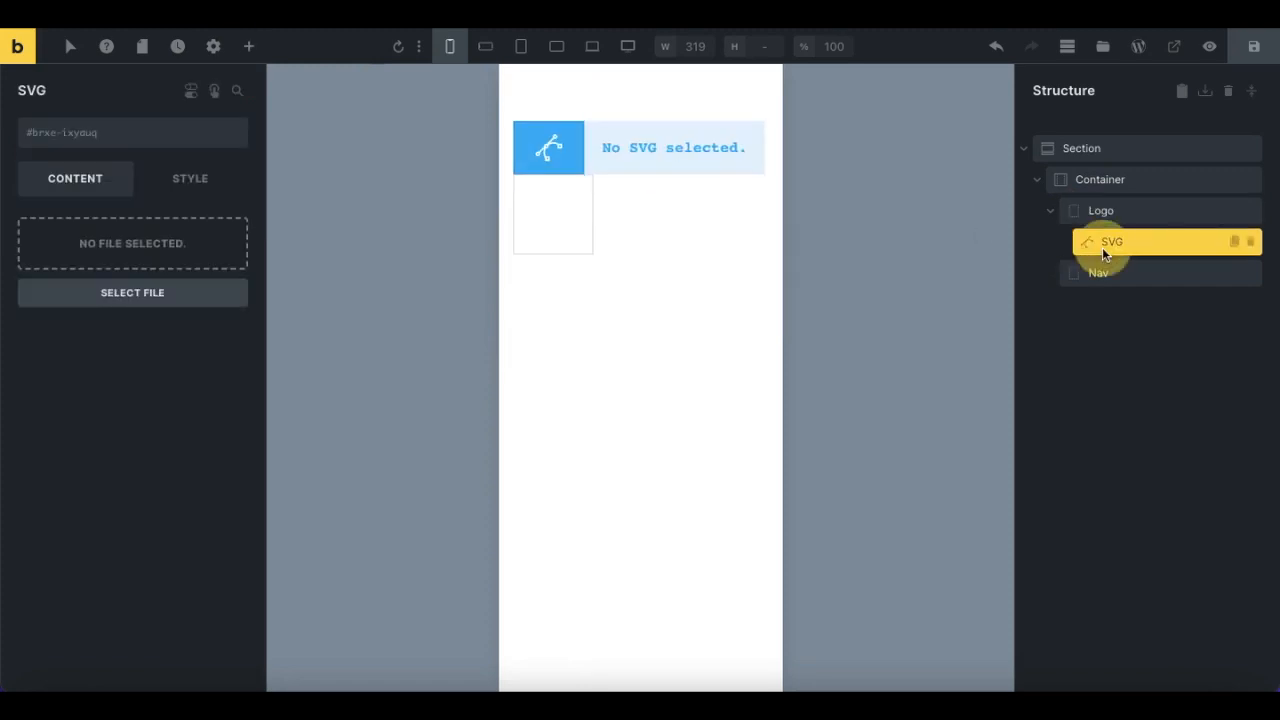
pyautogui.click(135, 240)
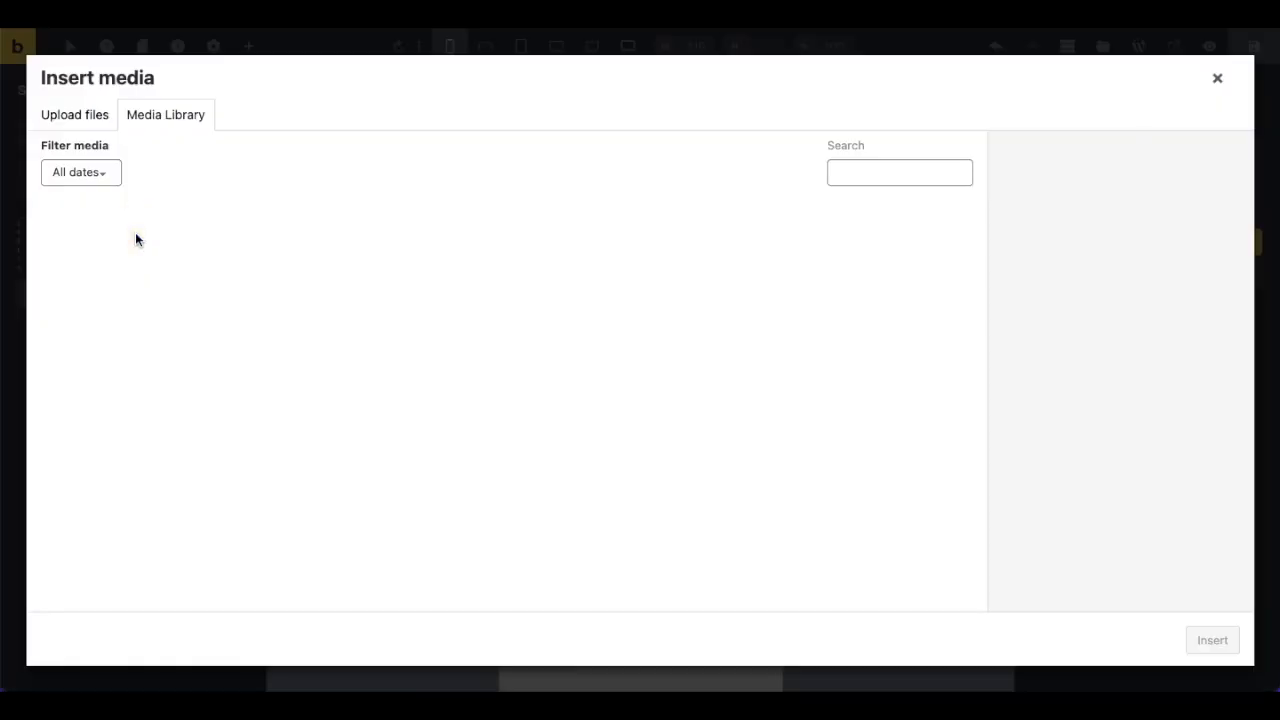
pyautogui.click(108, 278)
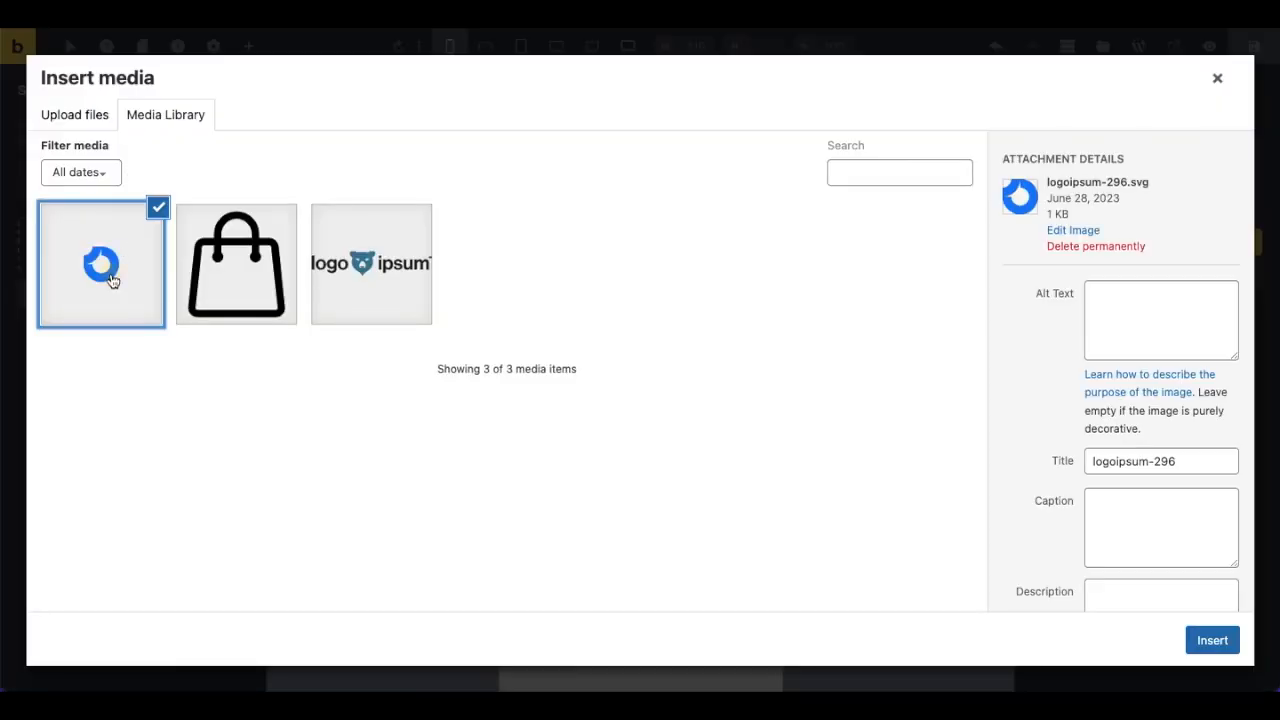
pyautogui.click(1219, 643)
# Step: Set both the height and the width of the logo SVG to 2.5rem
pyautogui.click(223, 335)
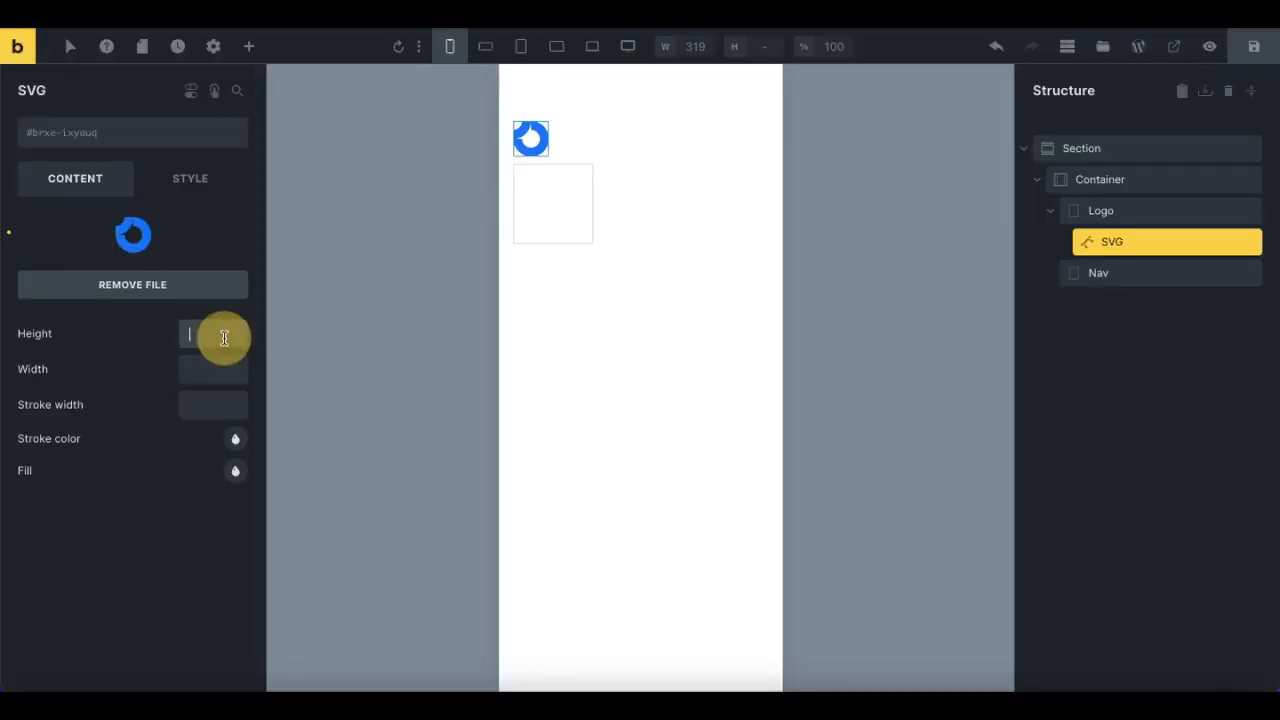
pyautogui.write('2.5rem')
pyautogui.hotkey('ctrl', 'a')
pyautogui.hotkey('ctrl', 'c')
pyautogui.click(185, 372)
pyautogui.hotkey('ctrl', 'v')
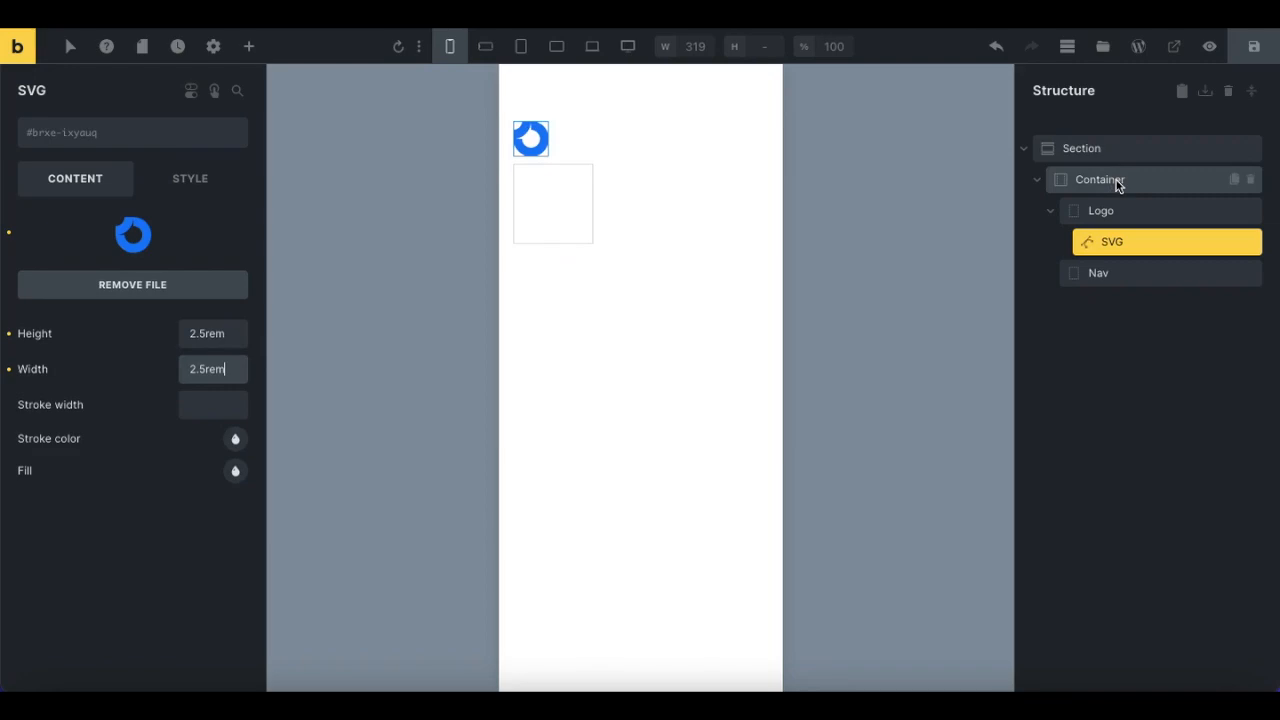
# Step: Add a new div inside the Nav div
pyautogui.click(1120, 271)
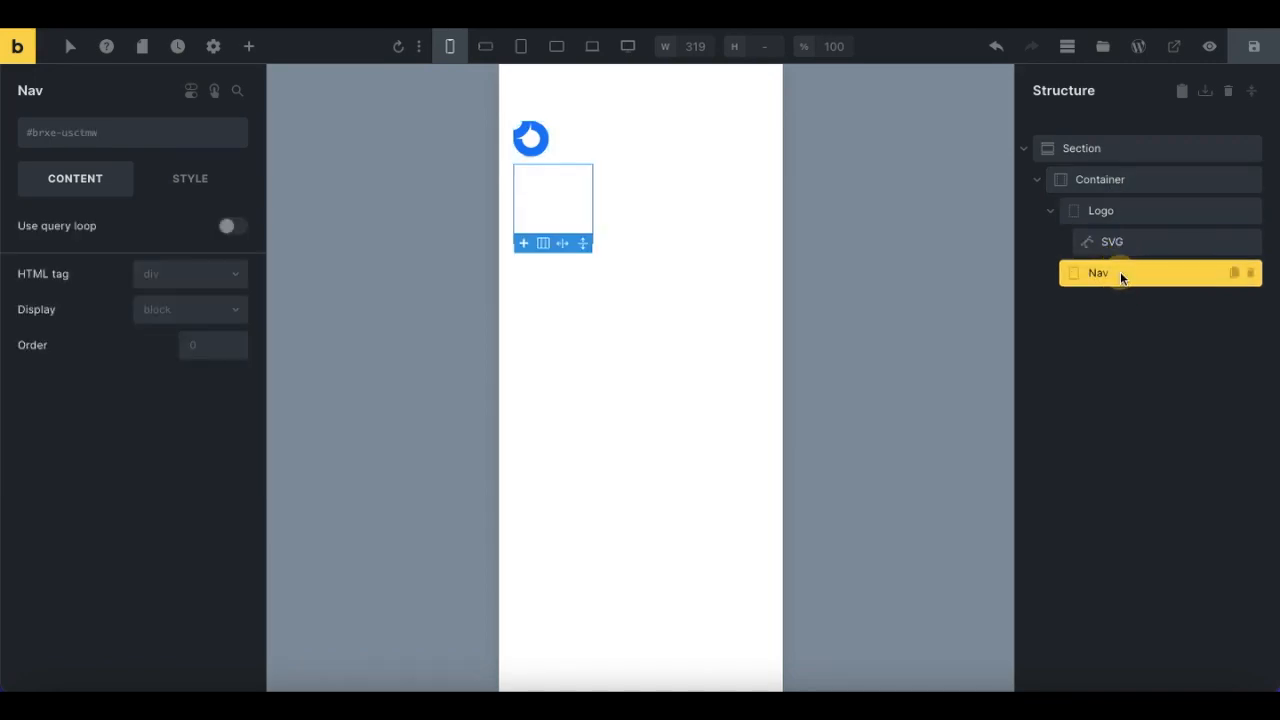
pyautogui.click(249, 46)
pyautogui.write('div')
pyautogui.click(77, 141)
# Step: Add a Dropdown element to Nav and nest it inside the new div
pyautogui.moveTo(48, 93); pyautogui.dragTo(1, 96)
pyautogui.write('drop')
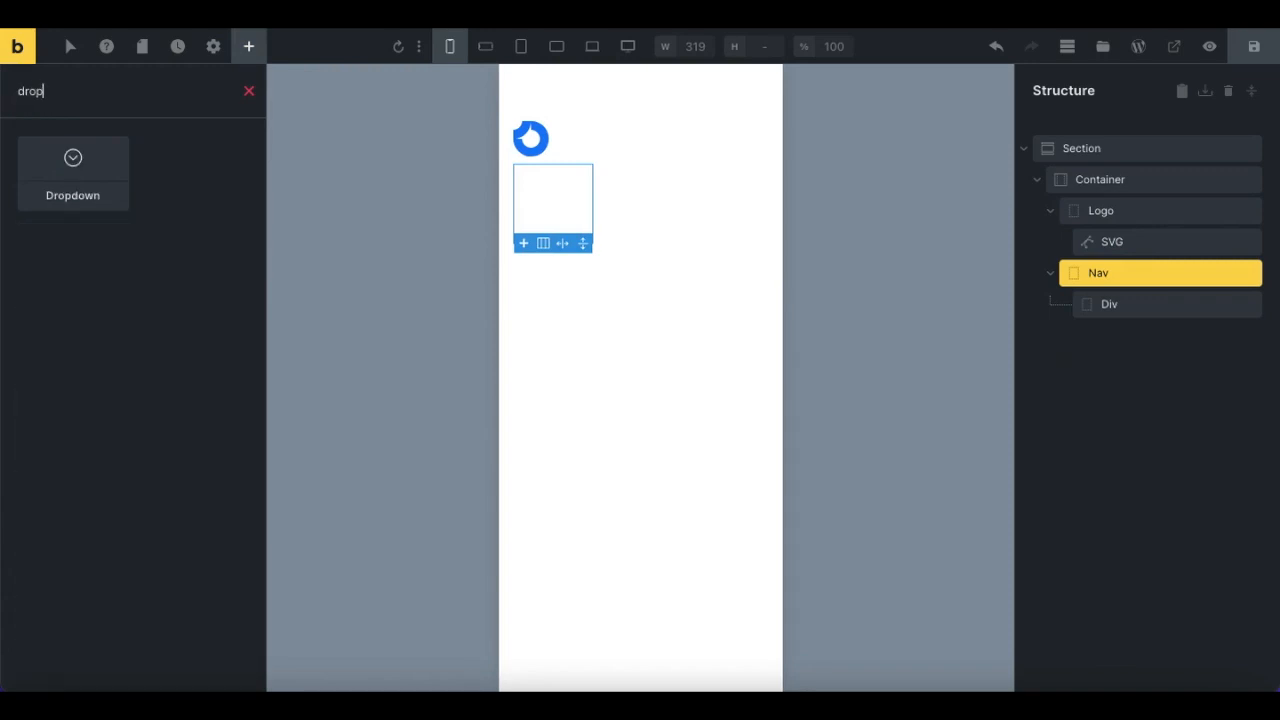
pyautogui.click(40, 178)
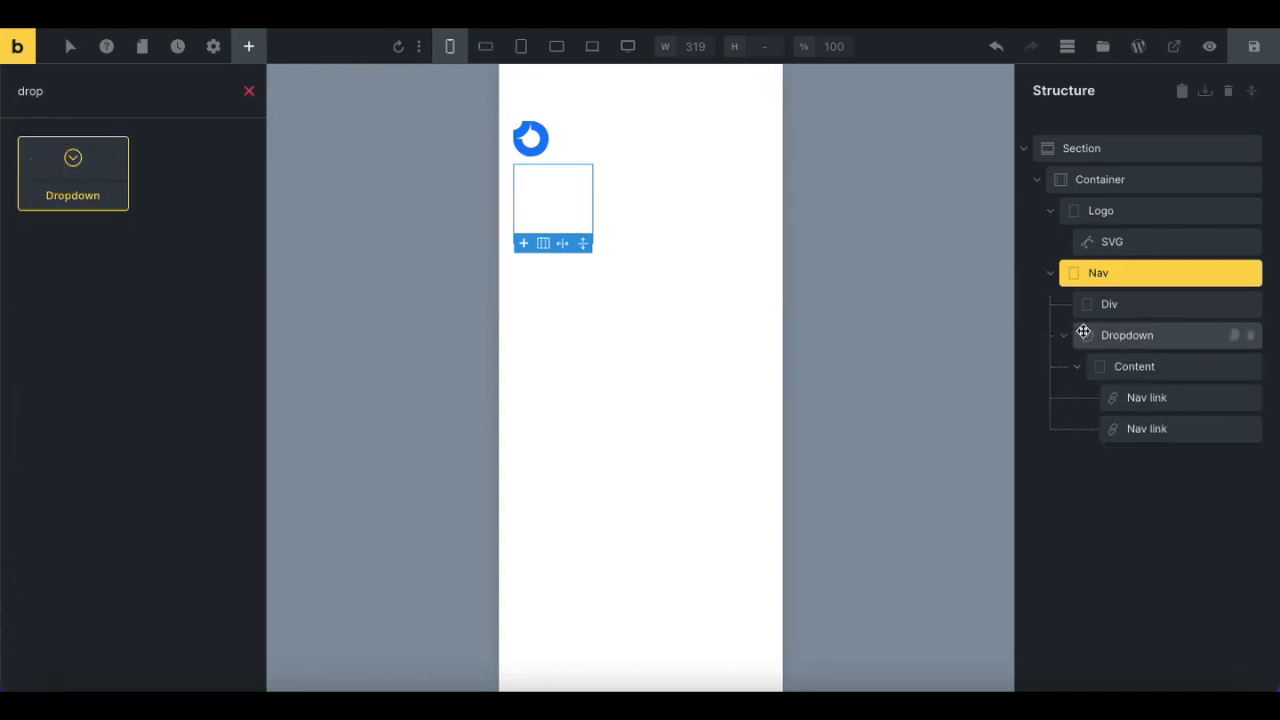
pyautogui.moveTo(1094, 326); pyautogui.dragTo(1106, 306)
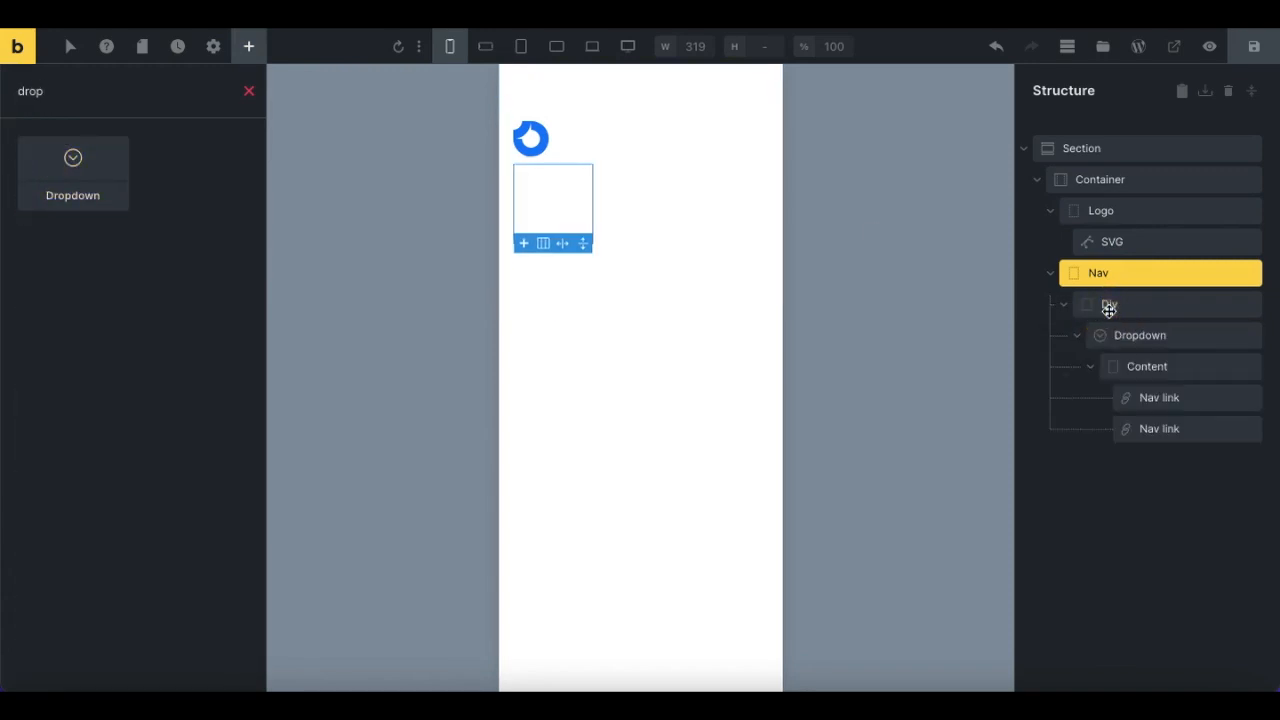
# Step: Set the HTML tag of the Nav div to nav
pyautogui.click(1108, 272)
pyautogui.click(176, 273)
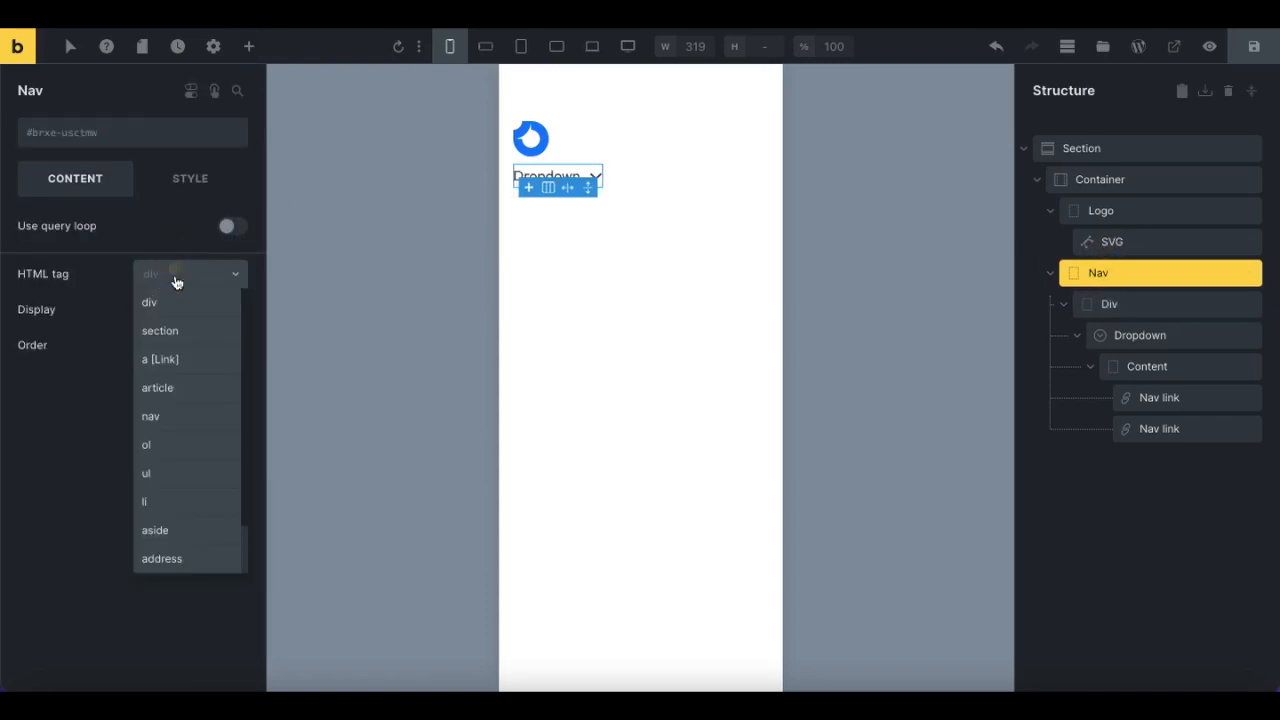
pyautogui.click(167, 419)
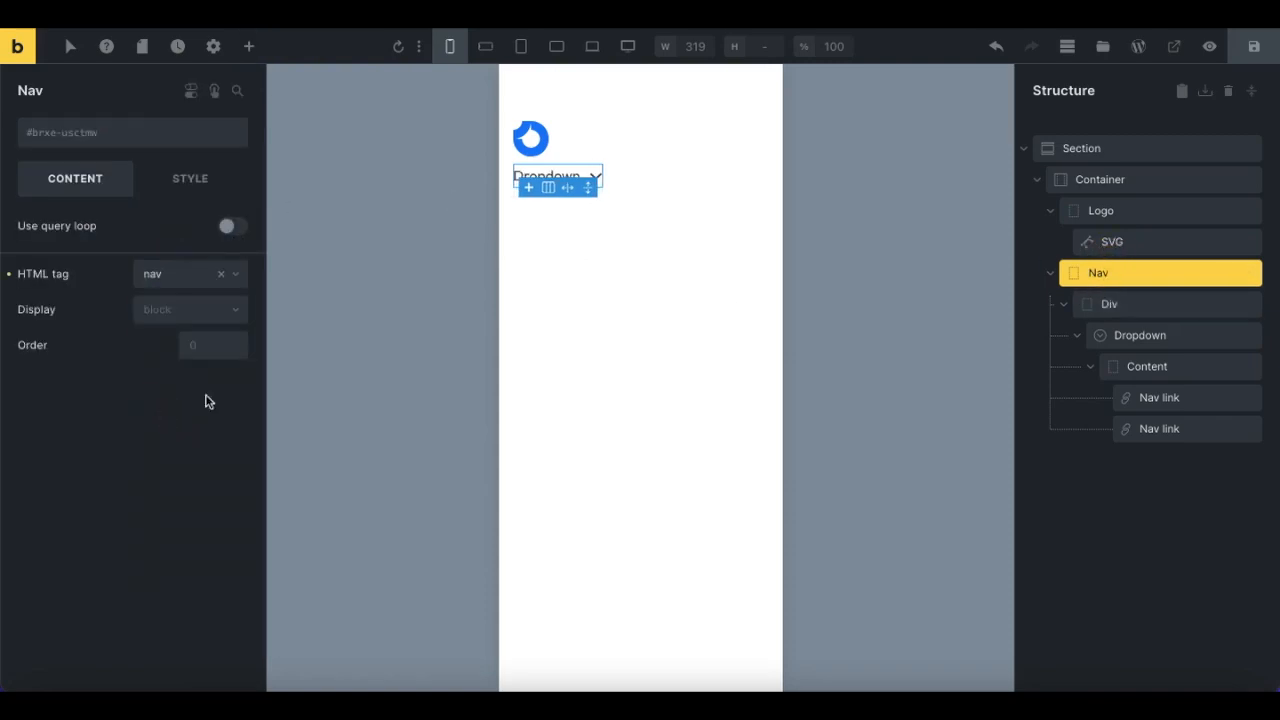
# Step: Rename the div that holds the dropdown as ul and set its HTML tag to ul
pyautogui.click(1135, 304)
pyautogui.doubleClick(1135, 304)
pyautogui.write('ul')
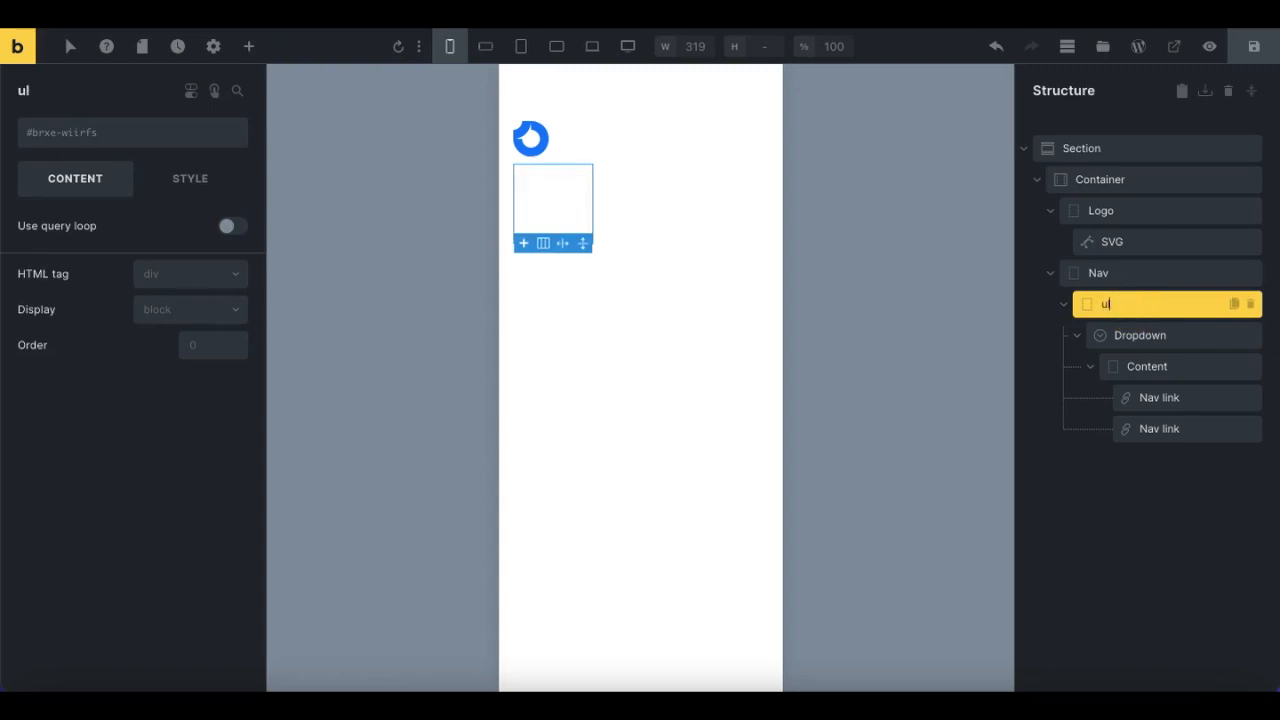
pyautogui.click(197, 279)
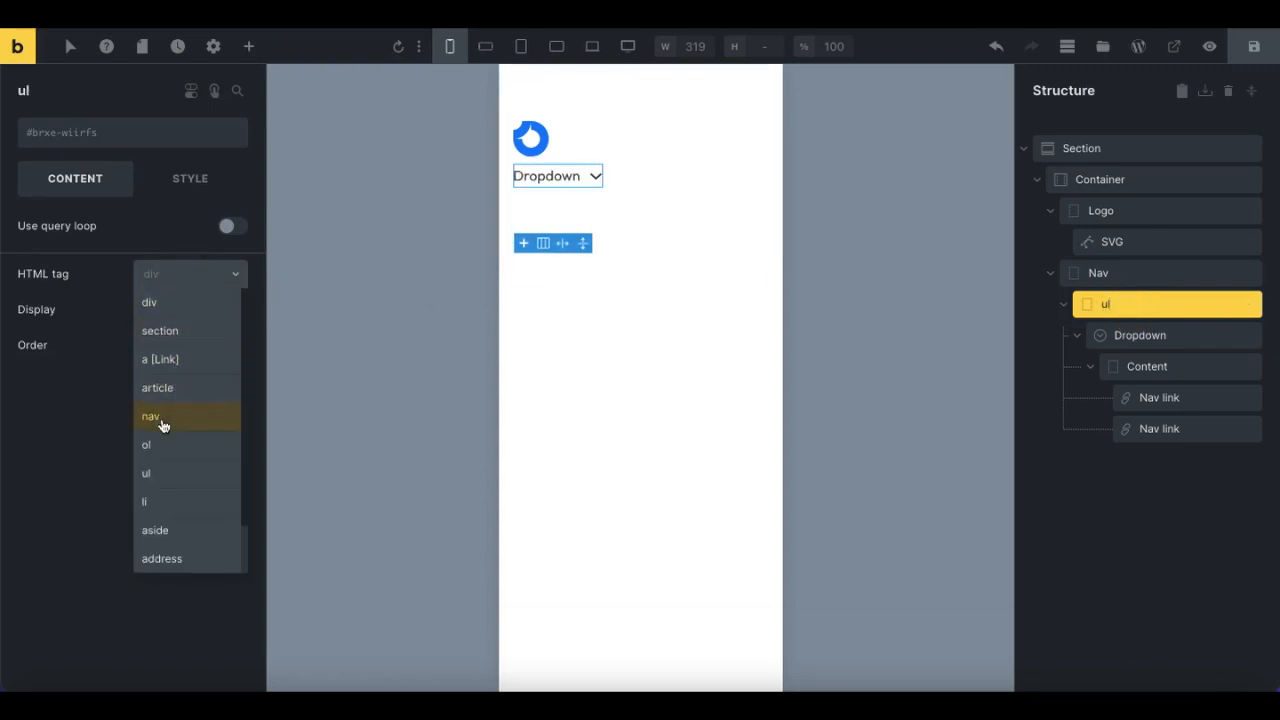
pyautogui.click(157, 477)
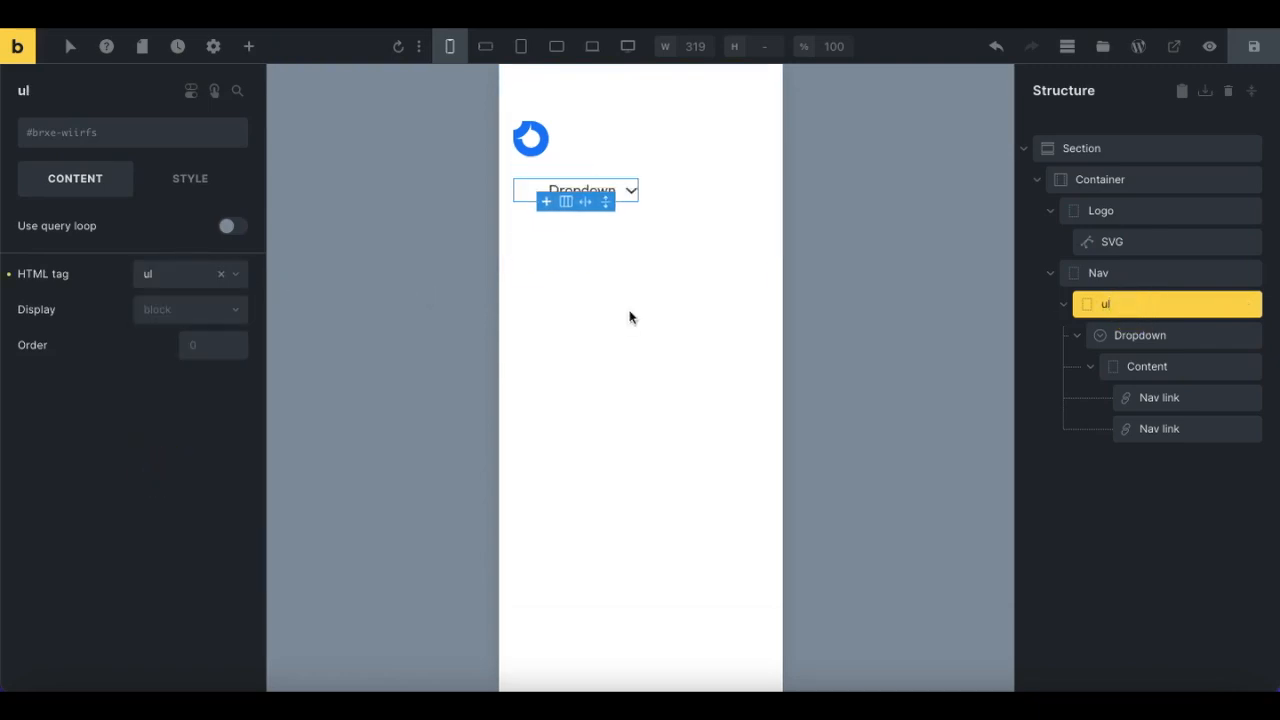
# Step: Create the global CSS class google-nav on the Nav element
pyautogui.click(1148, 280)
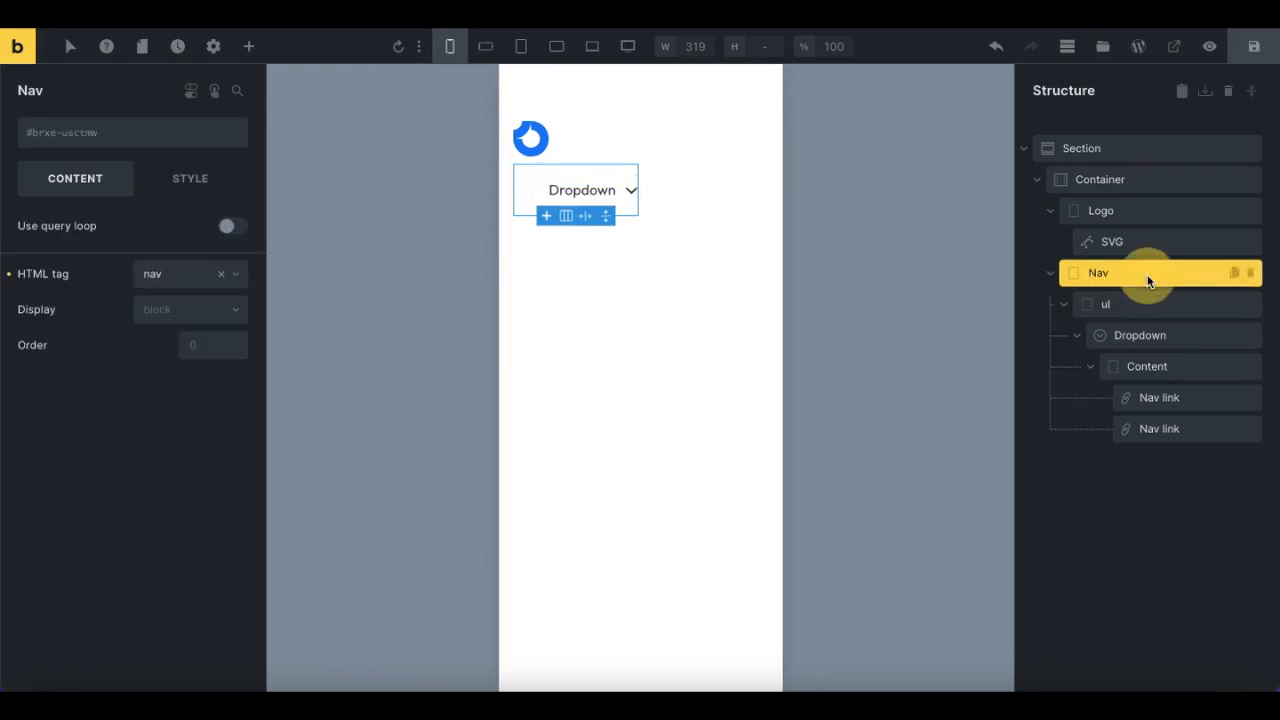
pyautogui.click(155, 139)
pyautogui.write('g')
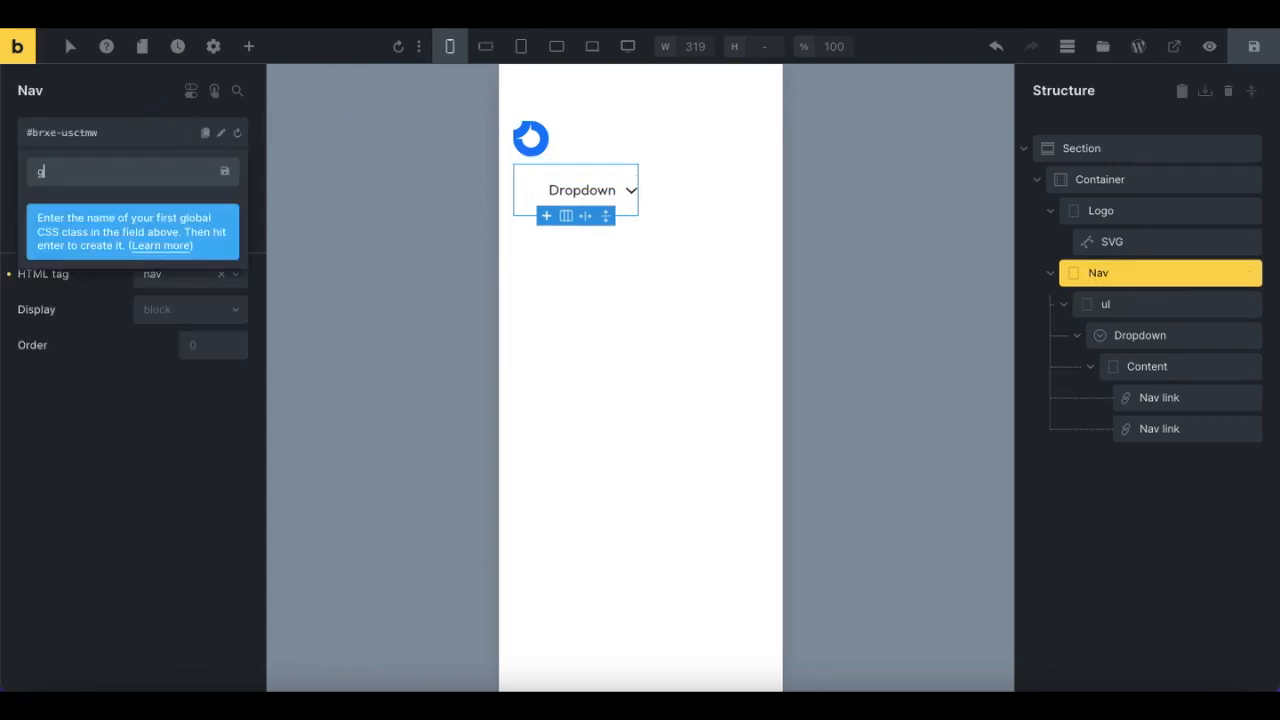
pyautogui.write('oogle-nav')
pyautogui.press('Return')
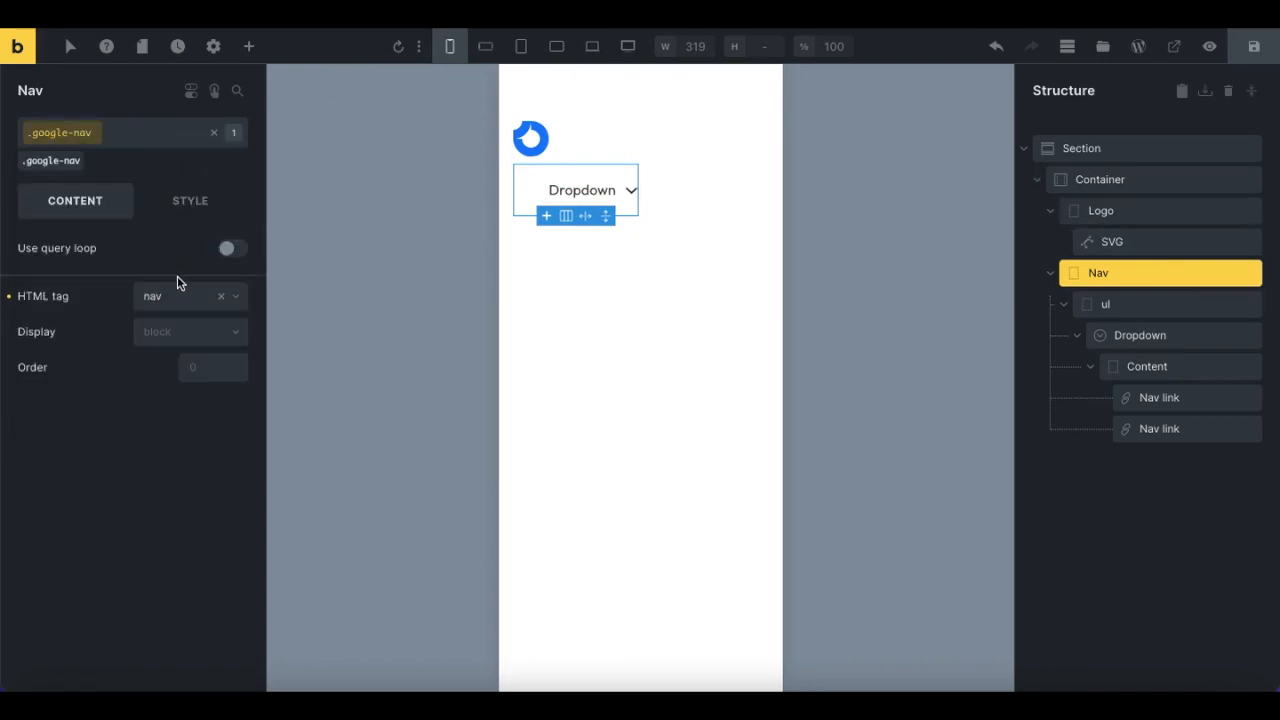
# Step: Clear the text label of the Dropdown element
pyautogui.click(1138, 337)
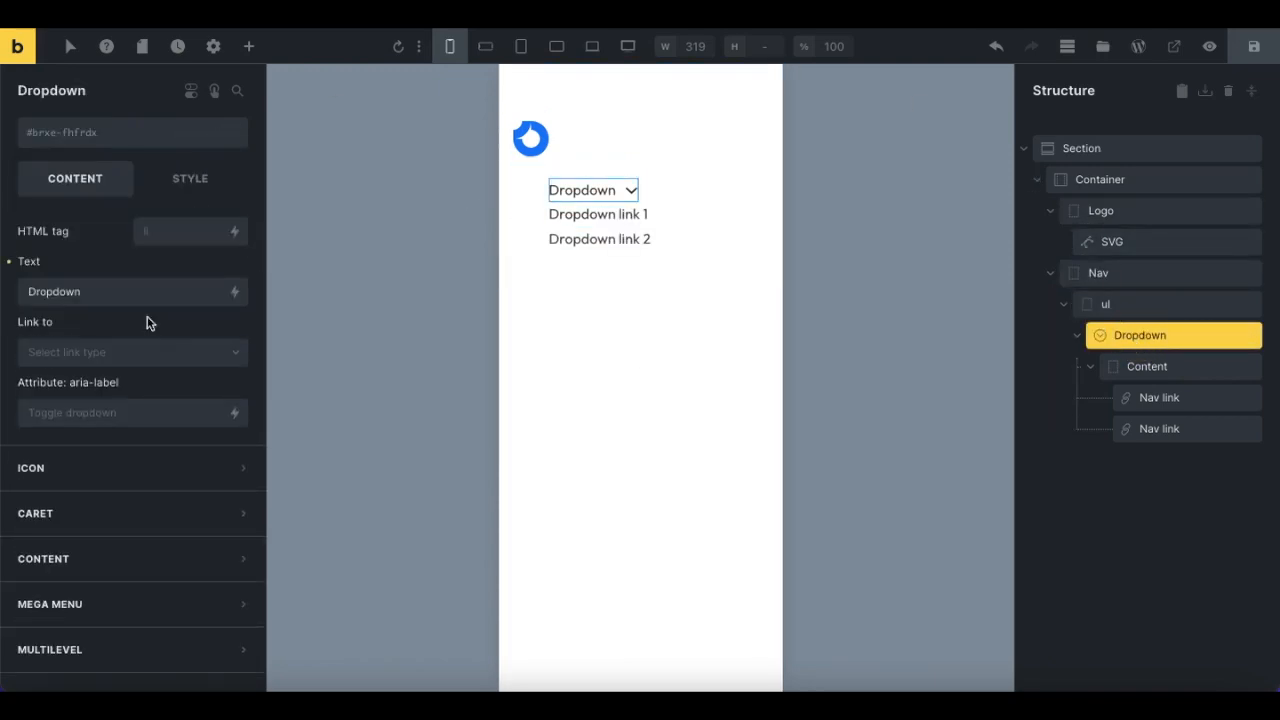
pyautogui.doubleClick(98, 293)
pyautogui.press('BackSpace')
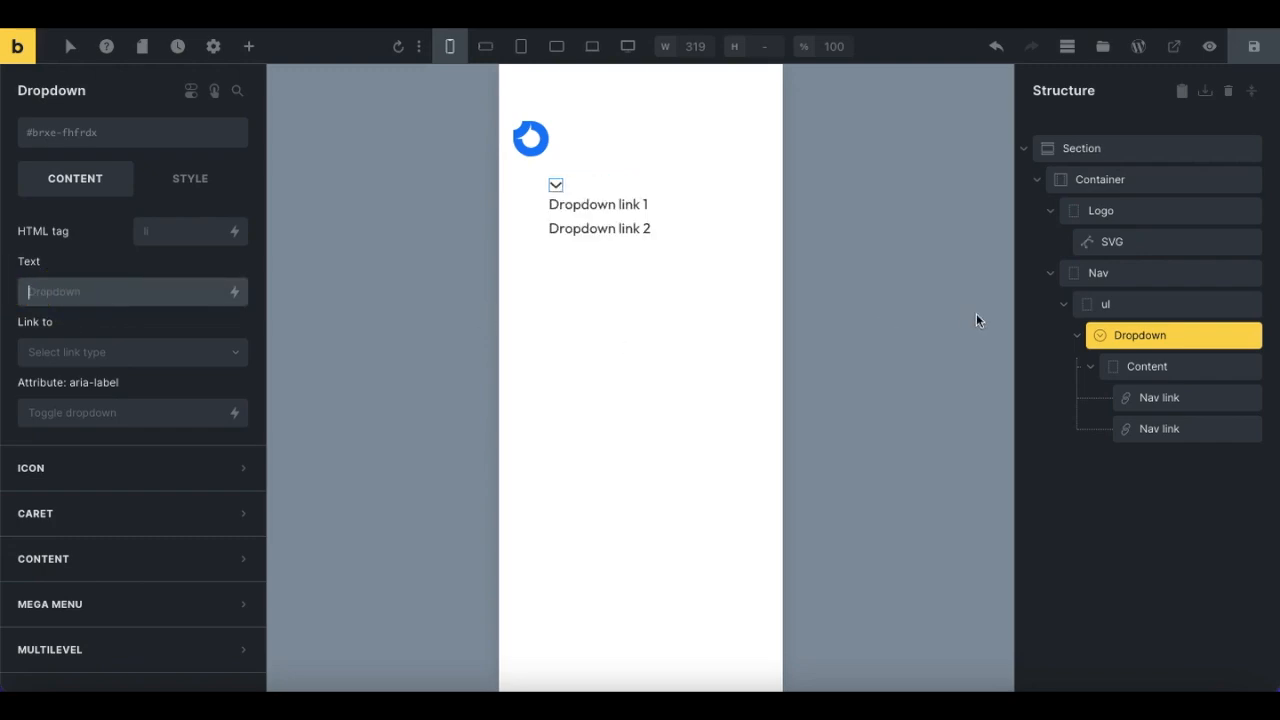
# Step: Set the top and bottom margins of the ul element to 0 and remove its left padding
pyautogui.click(1105, 304)
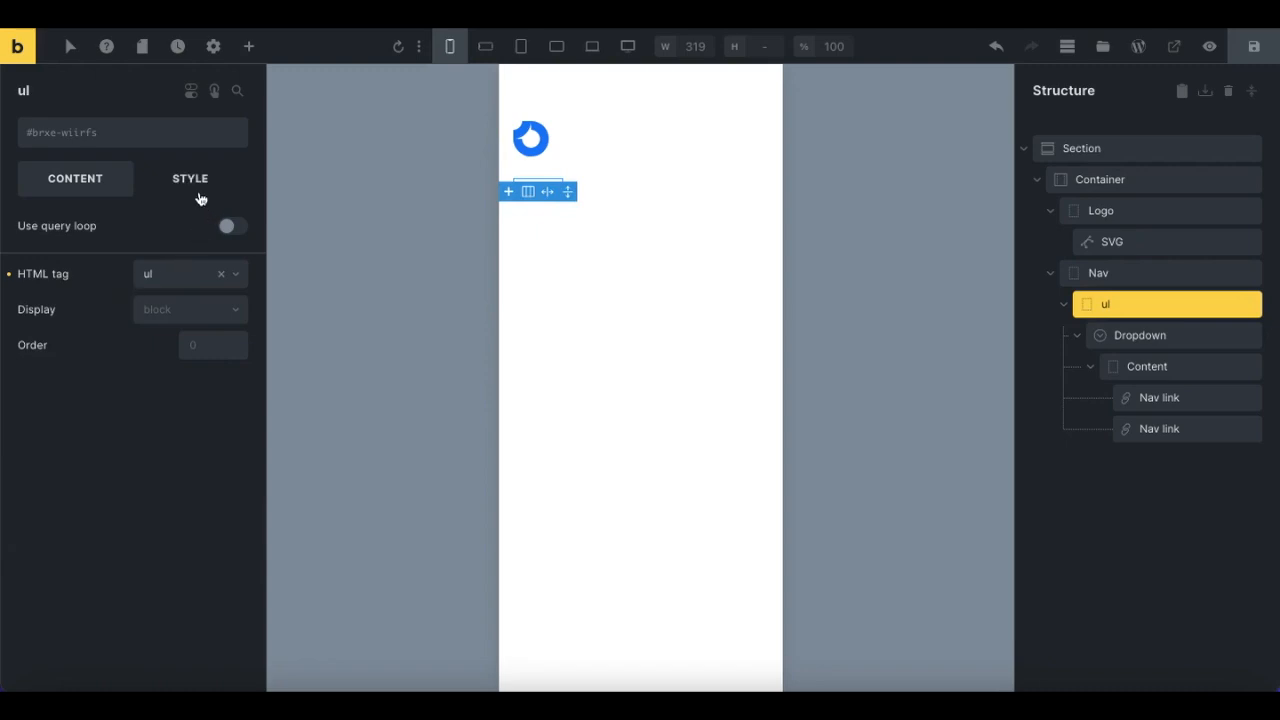
pyautogui.click(198, 188)
pyautogui.click(143, 233)
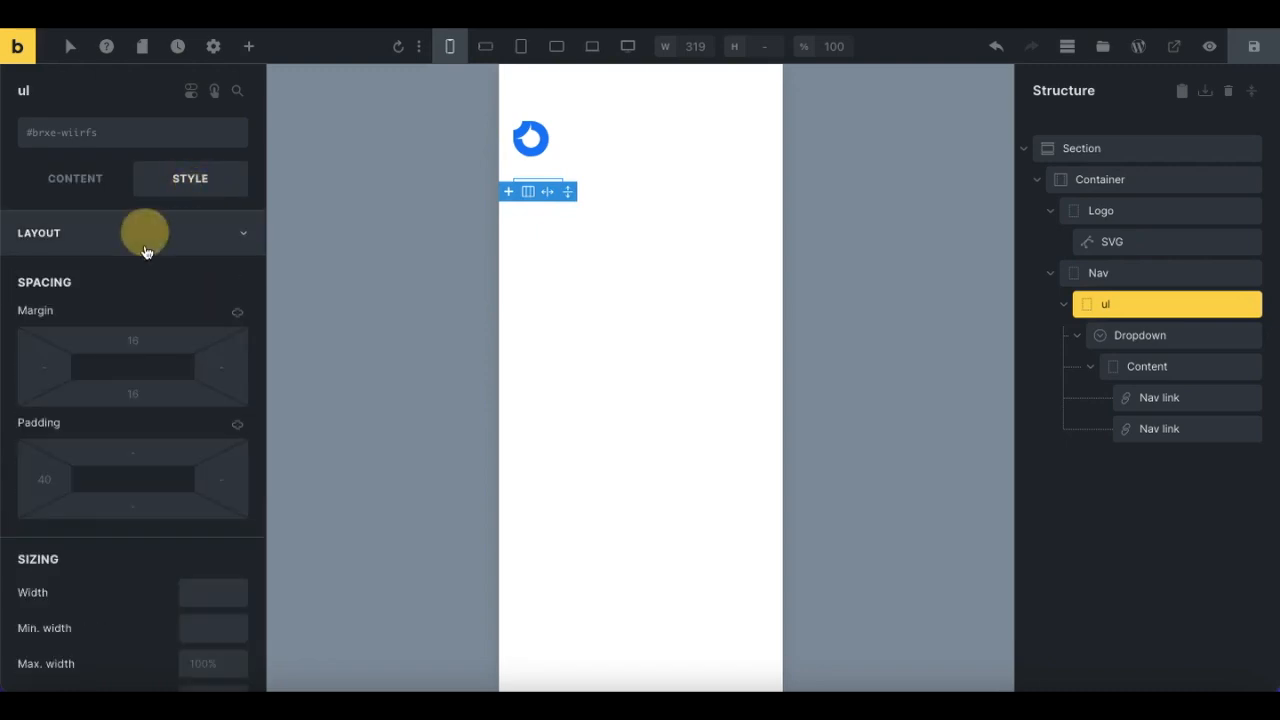
pyautogui.click(132, 340)
pyautogui.write('0')
pyautogui.click(128, 391)
pyautogui.write('0')
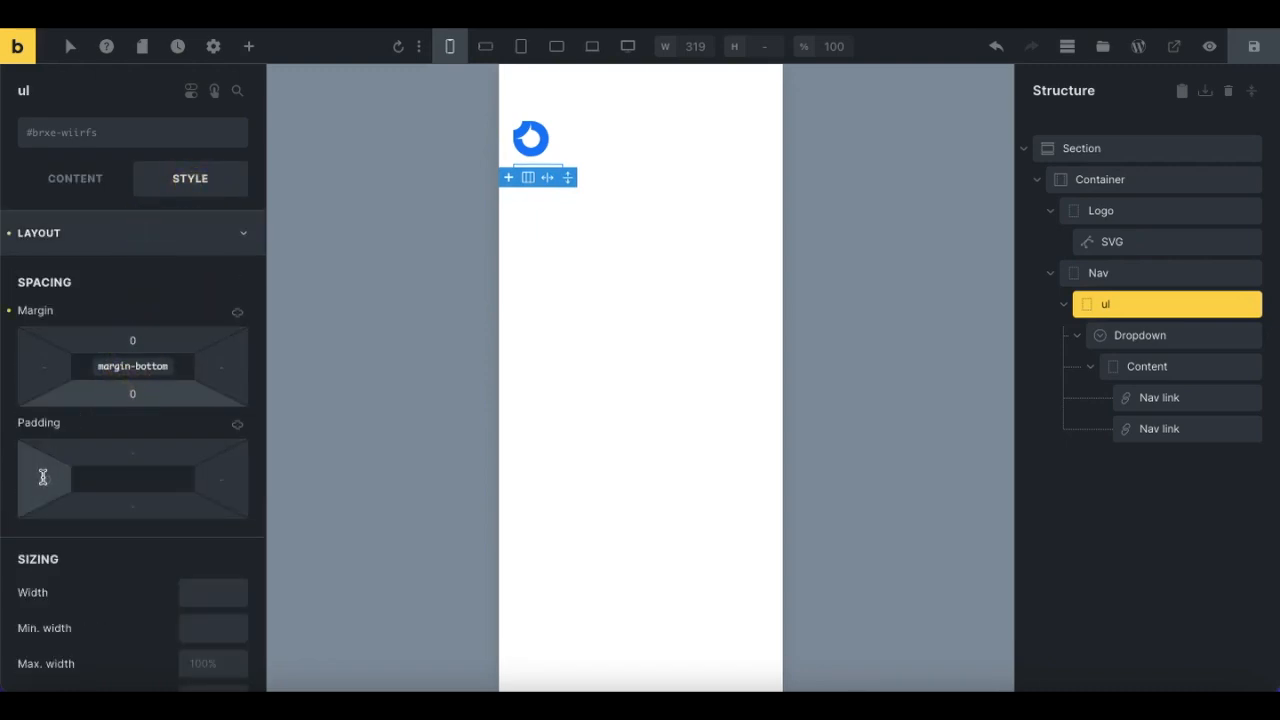
pyautogui.click(43, 478)
pyautogui.click(82, 248)
pyautogui.click(75, 178)
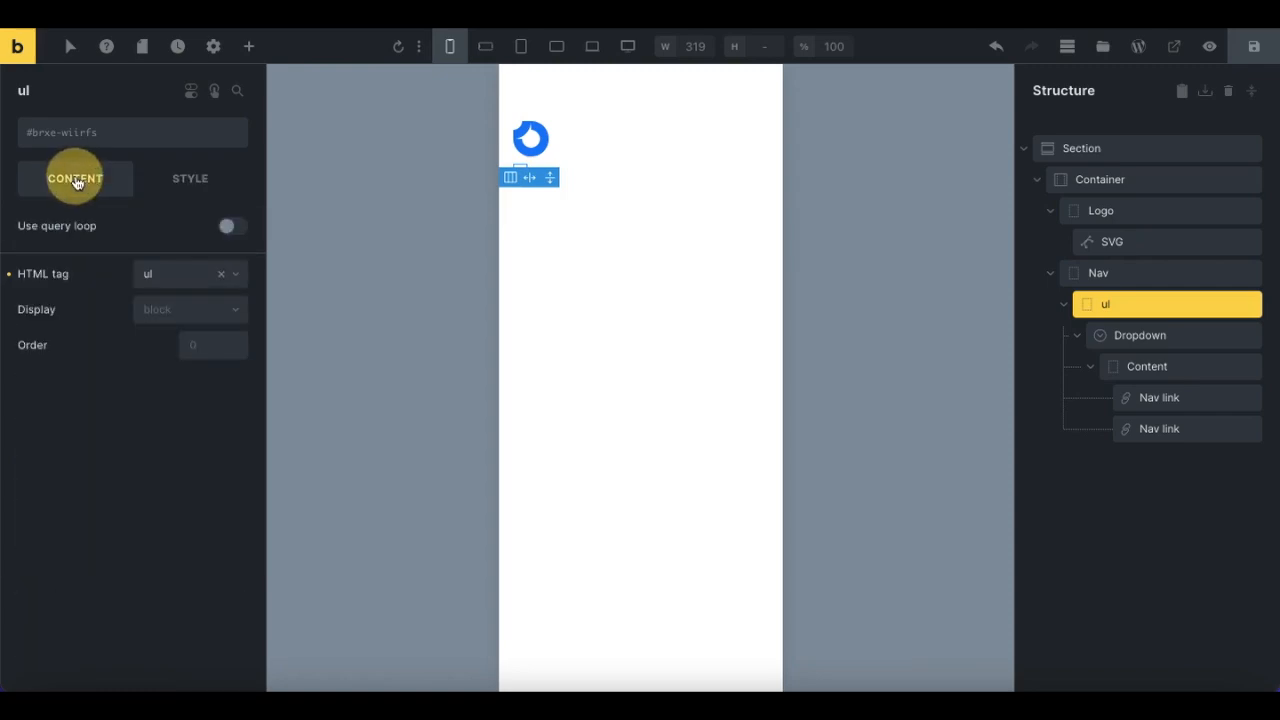
# Step: Lay out the Container as a horizontal row with flex wrap set to No wrap
pyautogui.click(1125, 178)
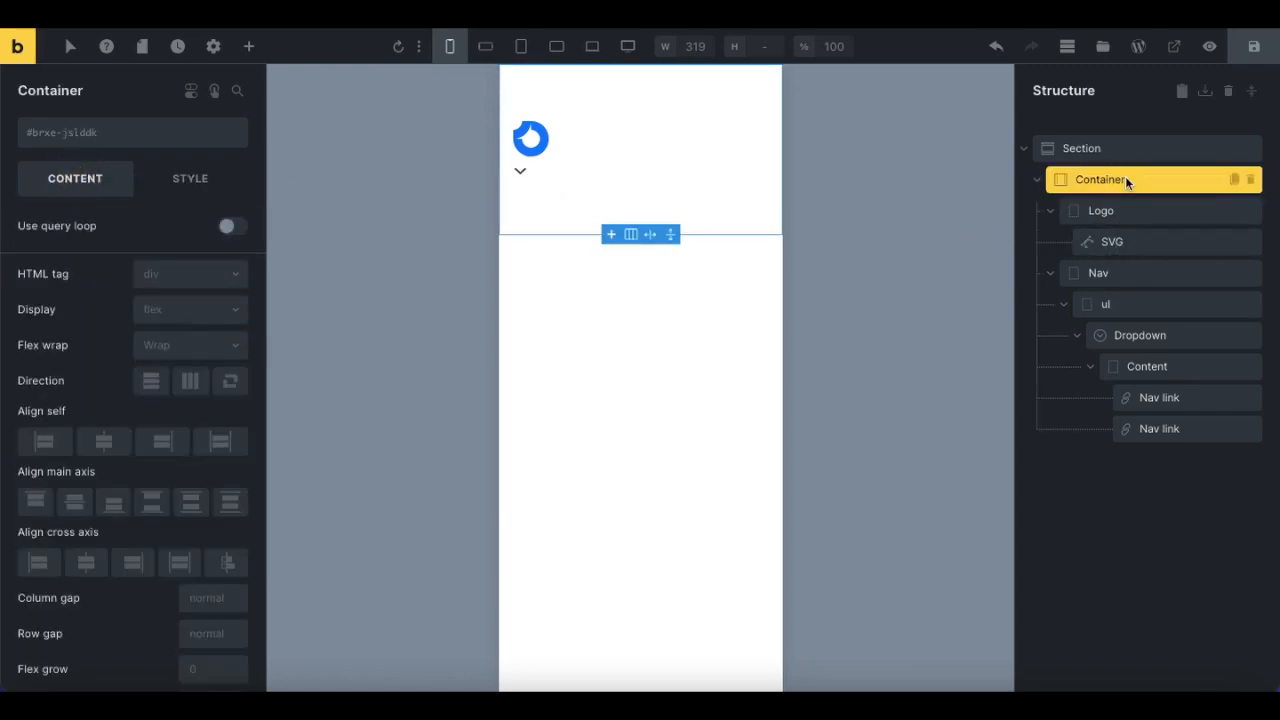
pyautogui.click(188, 378)
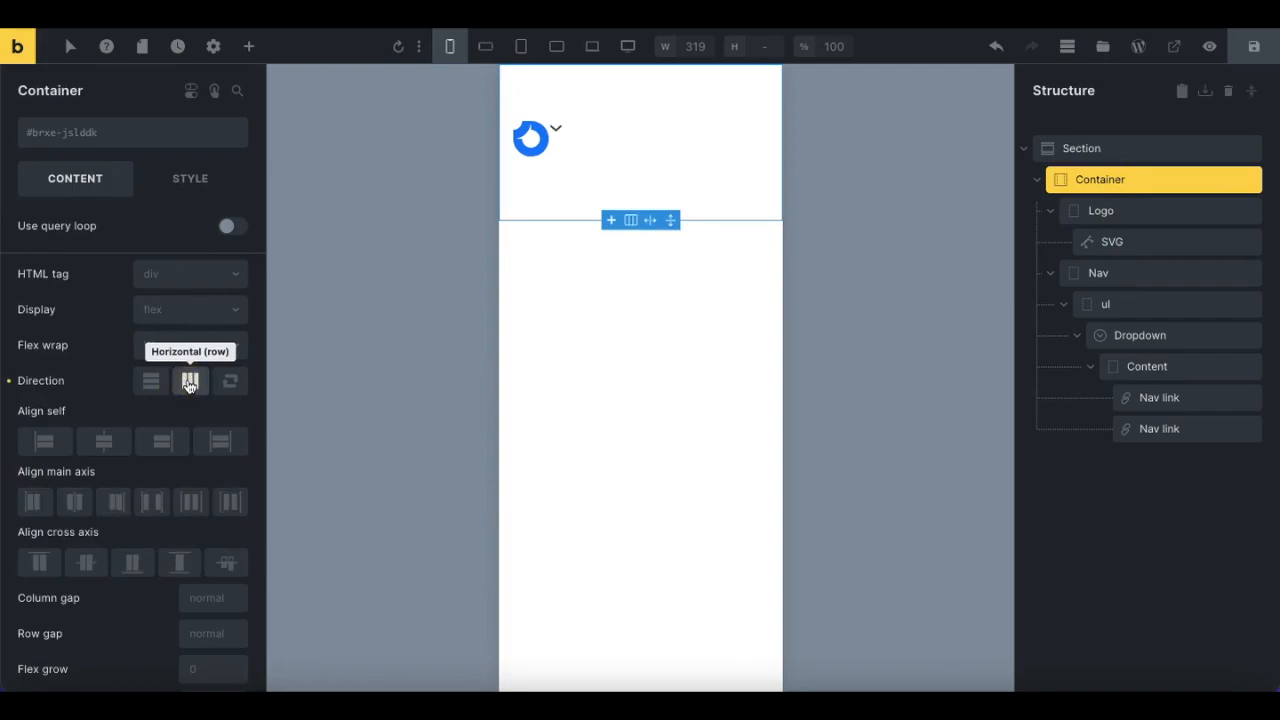
pyautogui.click(163, 344)
pyautogui.click(166, 374)
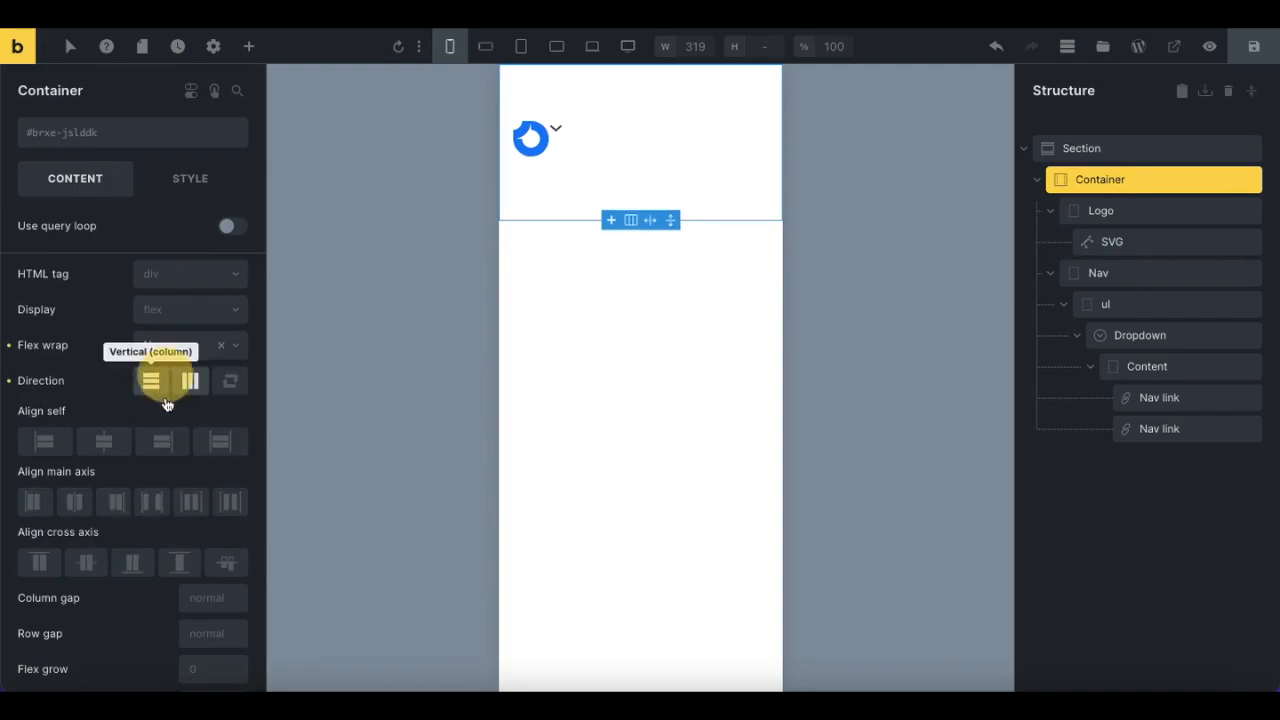
# Step: Align the Container's items with space between on the main axis, centered on the cross axis, with a 1rem column gap
pyautogui.click(86, 562)
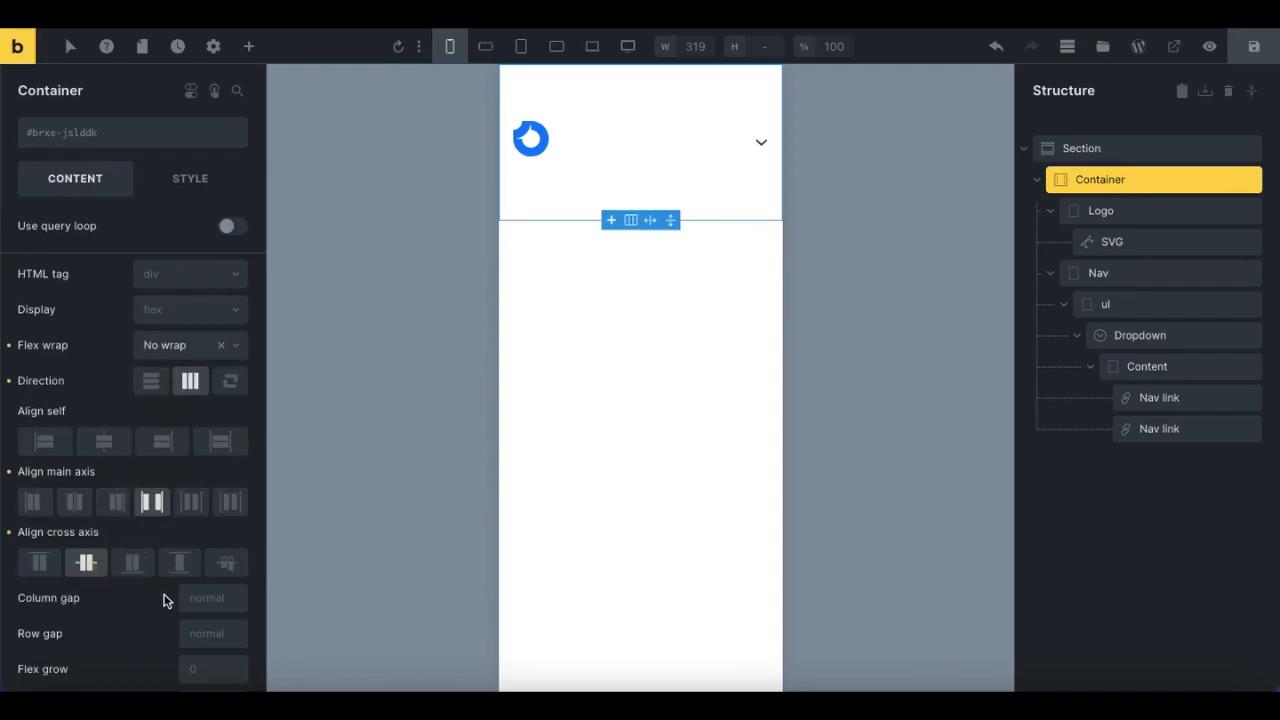
pyautogui.click(194, 598)
pyautogui.write('1rem')
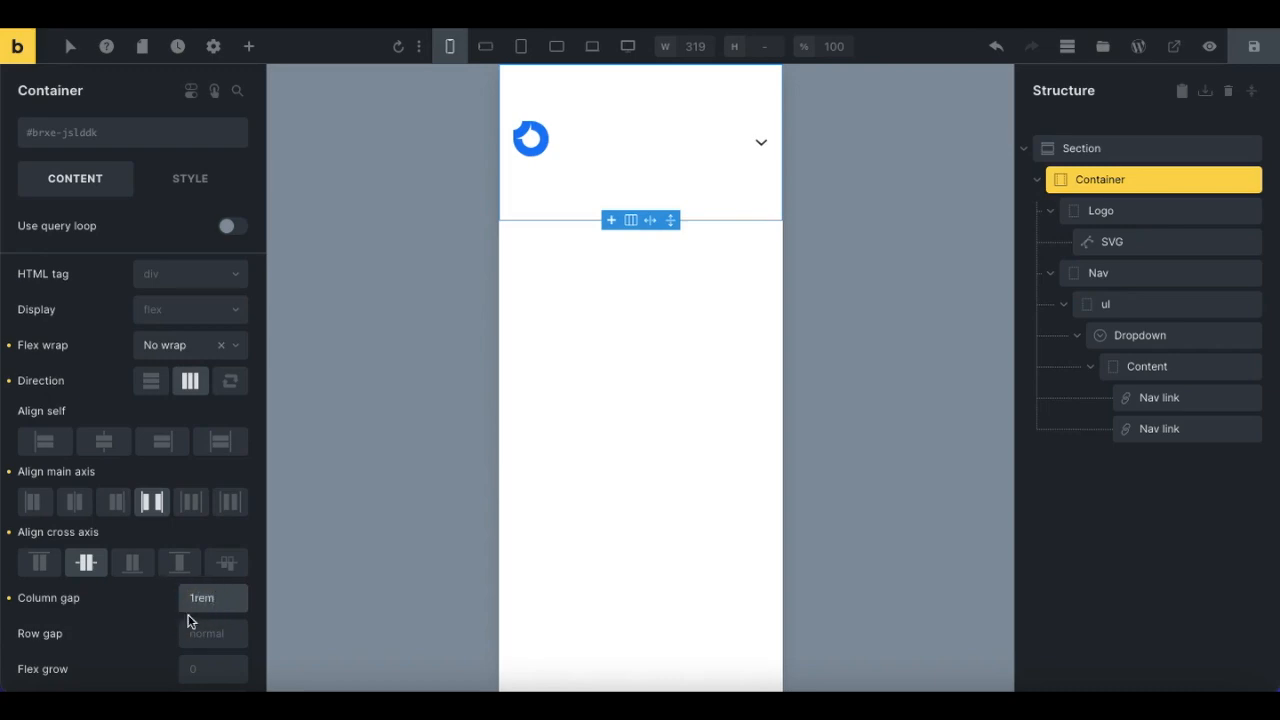
pyautogui.click(124, 636)
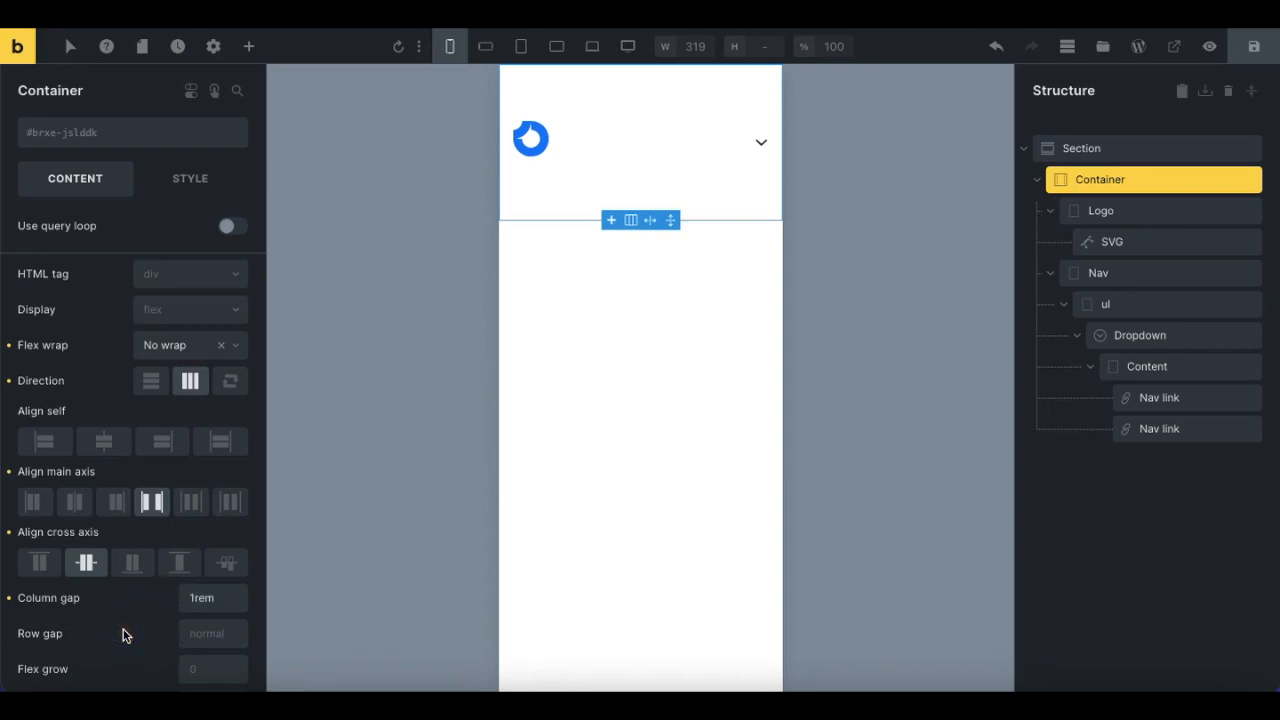
# Step: Set the Container's top and bottom padding to 1.5rem
pyautogui.click(197, 189)
pyautogui.click(174, 228)
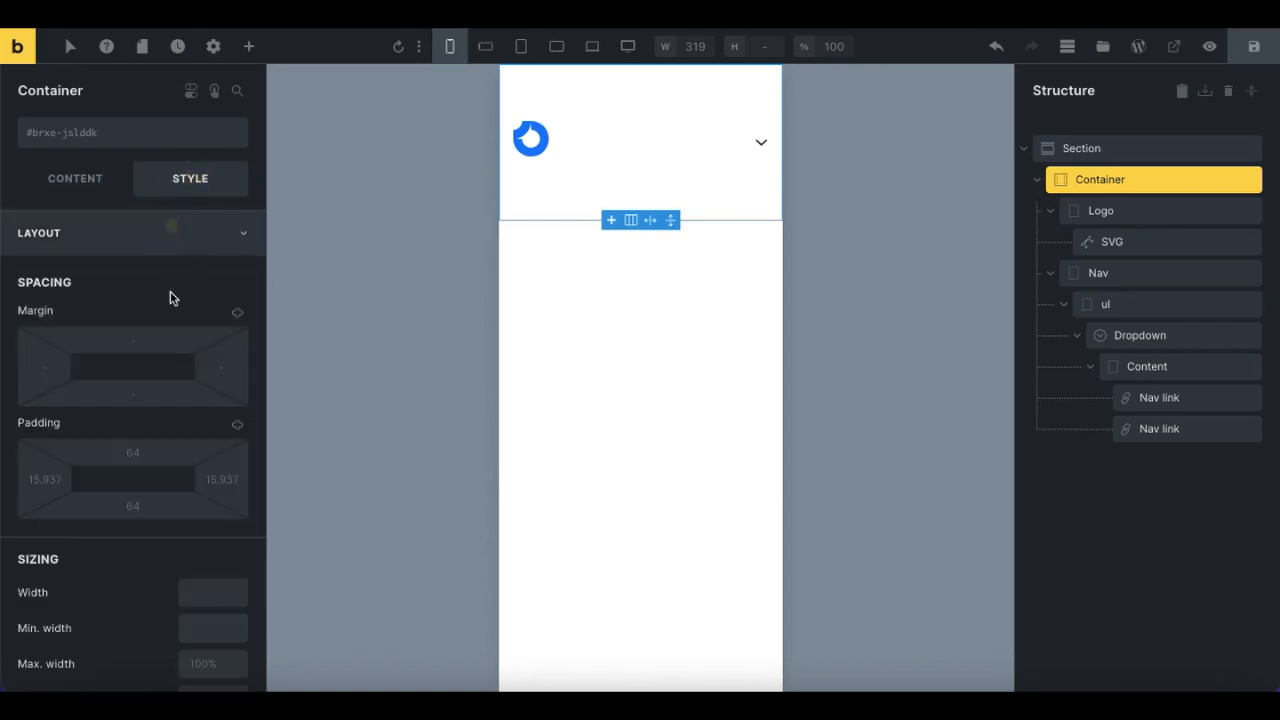
pyautogui.click(131, 453)
pyautogui.write('1.5rem')
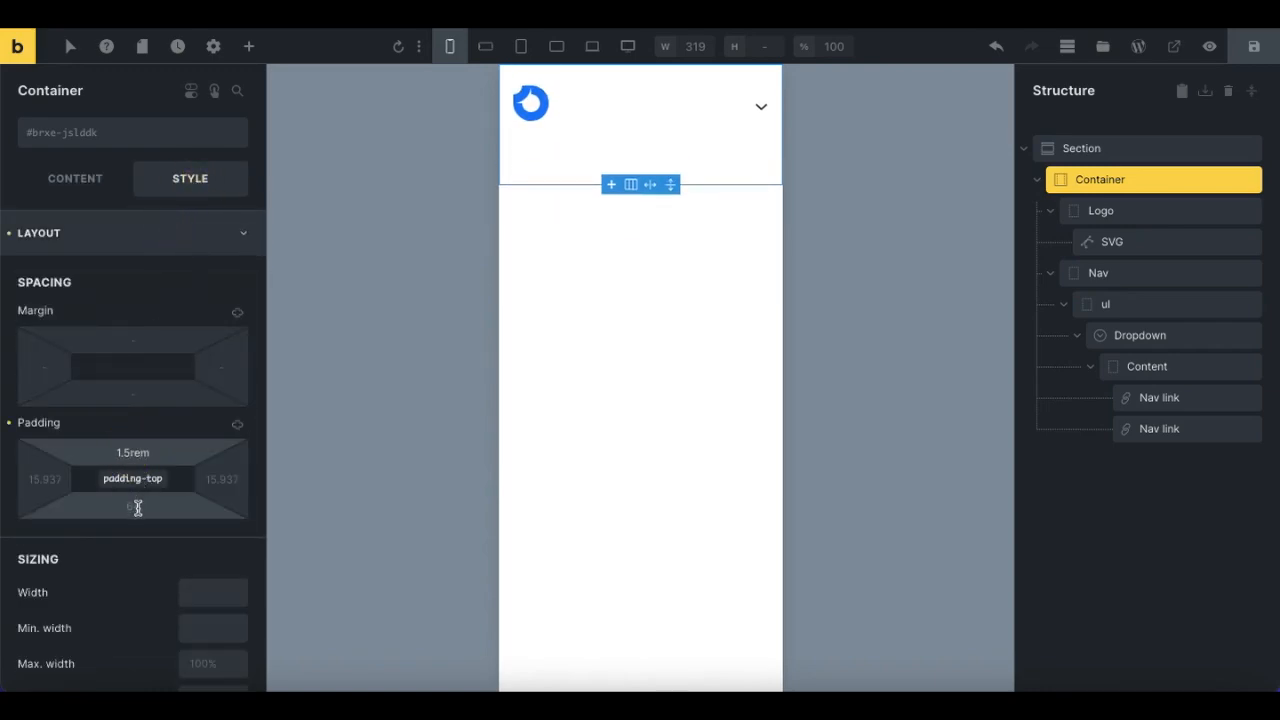
pyautogui.click(138, 508)
pyautogui.write('1.5rem')
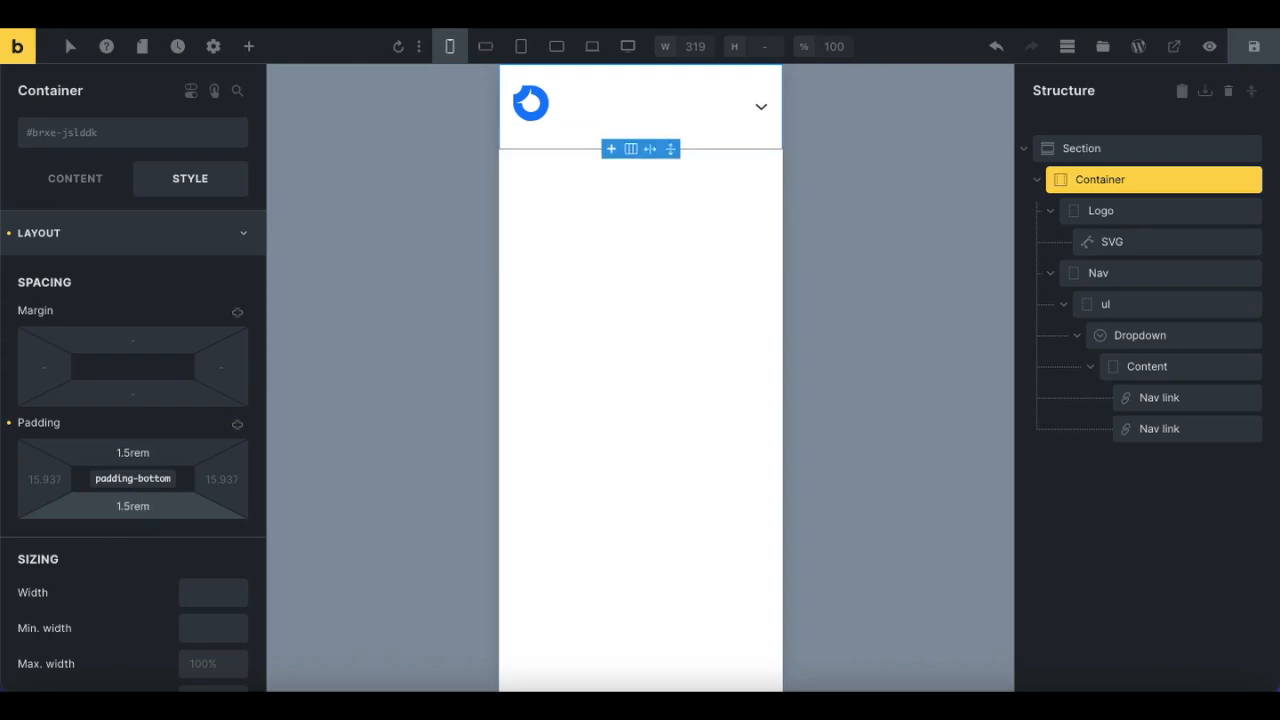
# Step: Create a google-menu class on the Dropdown element
pyautogui.click(1148, 338)
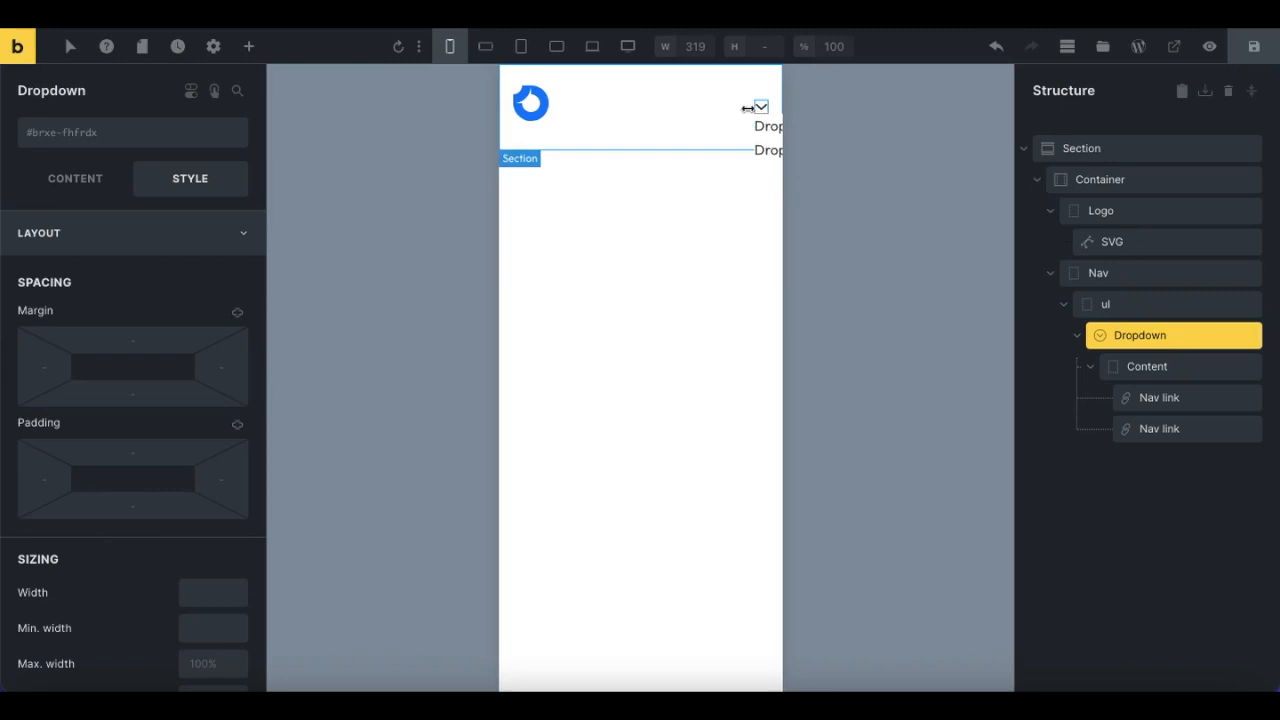
pyautogui.click(90, 181)
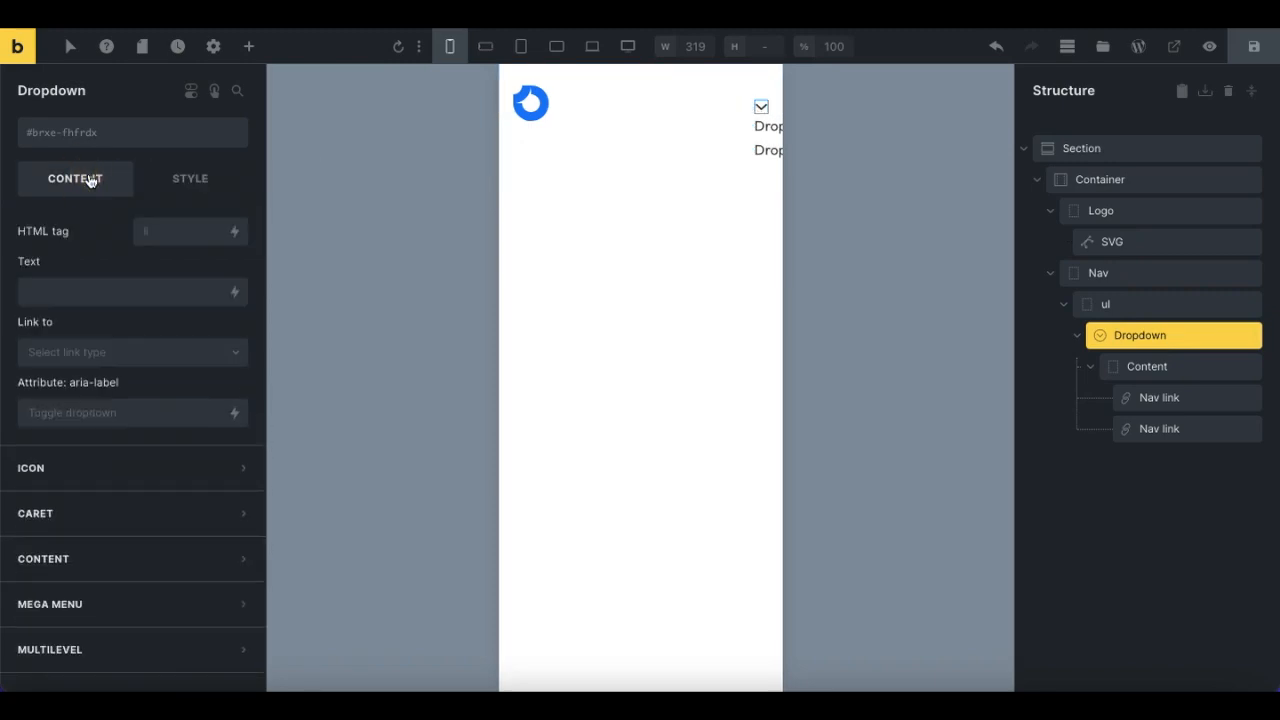
pyautogui.click(110, 150)
pyautogui.write('google-menu')
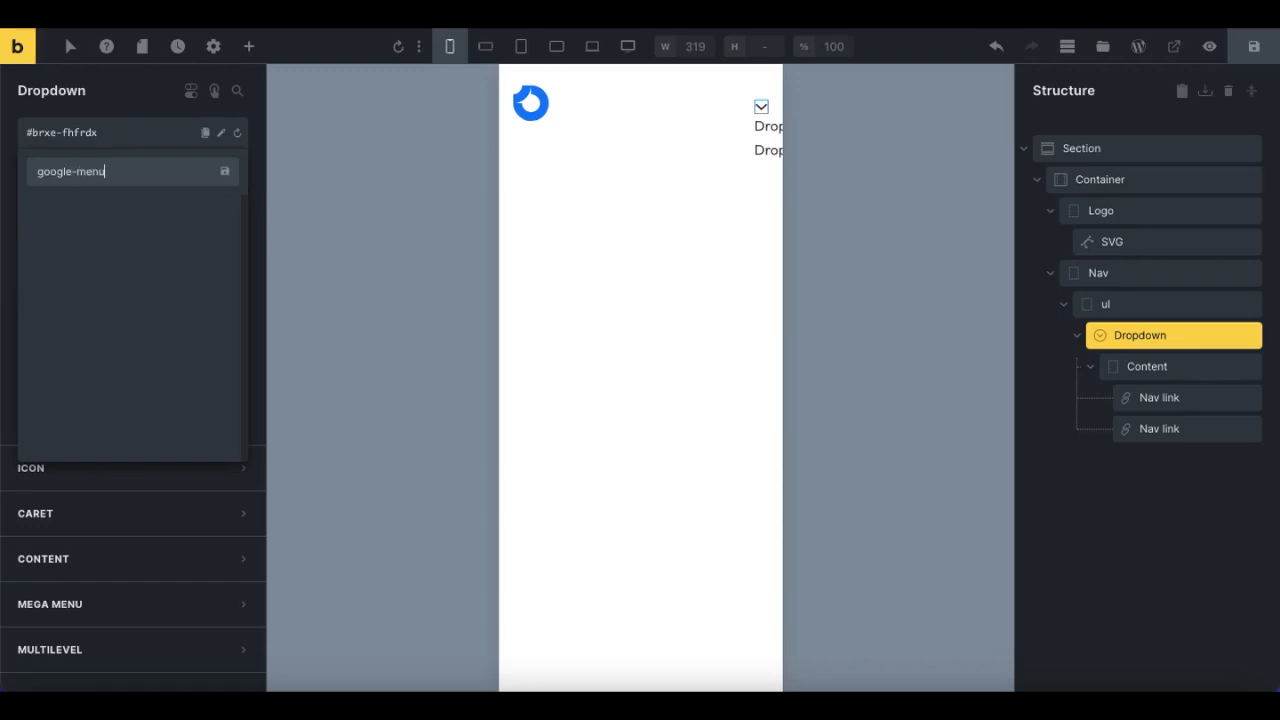
pyautogui.press('Return')
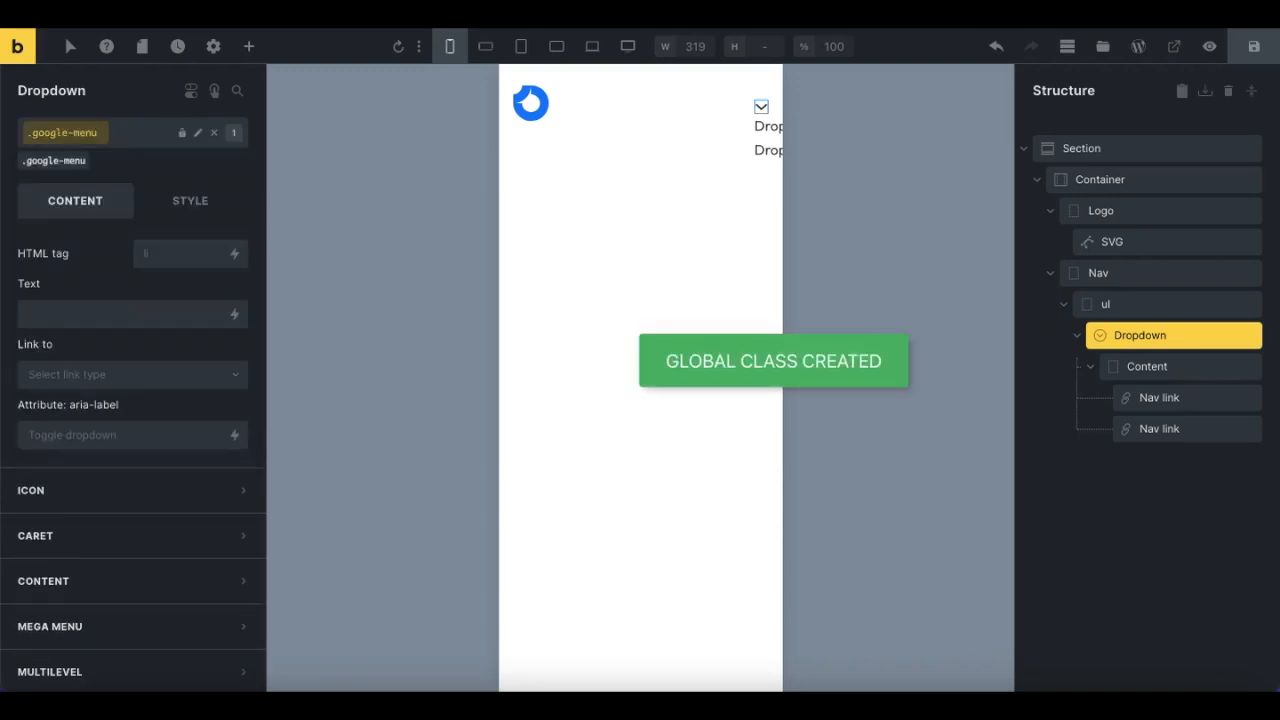
# Step: Give the Dropdown the three-by-three dot grid icon from the Ionicons library, searching for "key"
pyautogui.click(106, 490)
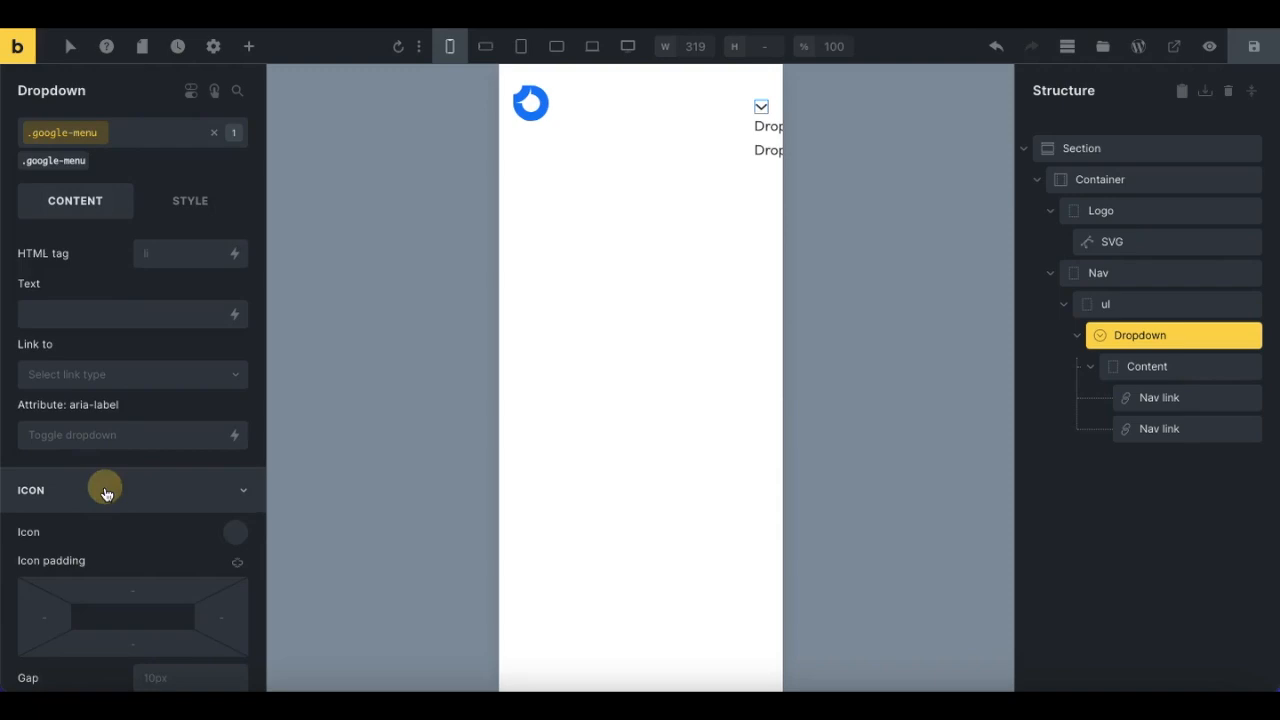
pyautogui.scroll(-2, 107, 494)
pyautogui.scroll(-2, 106, 494)
pyautogui.click(236, 285)
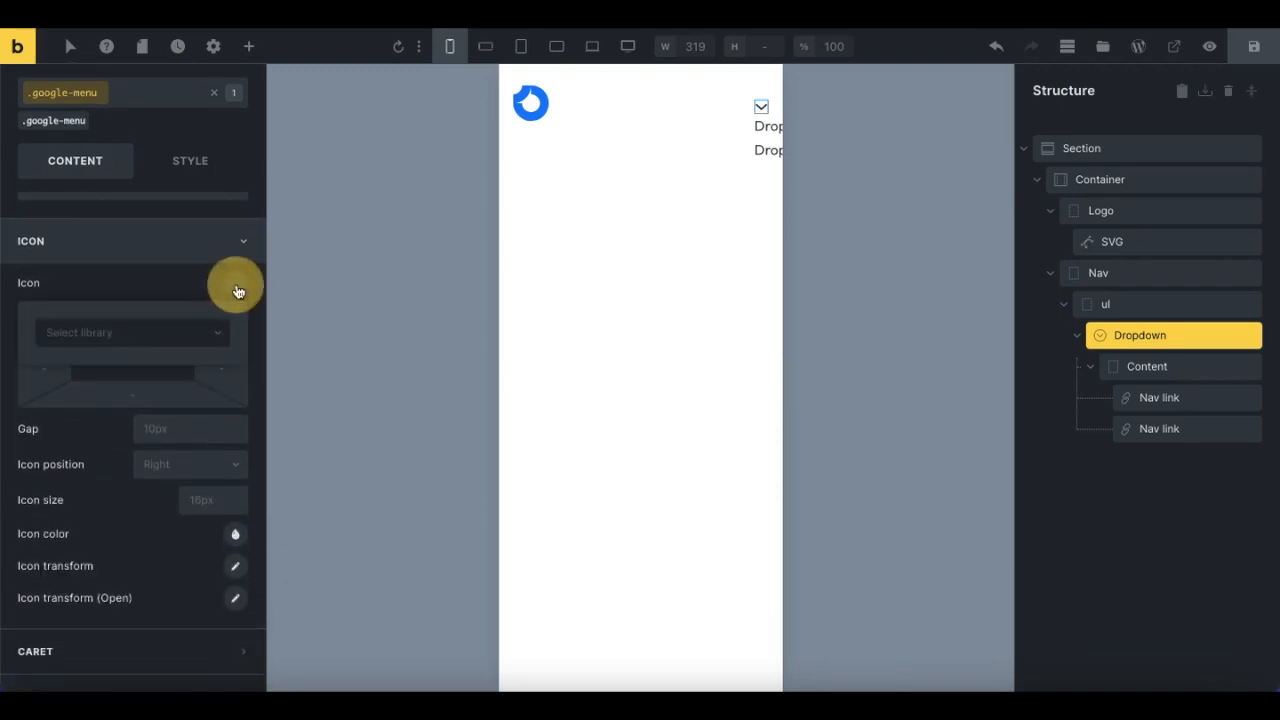
pyautogui.click(146, 340)
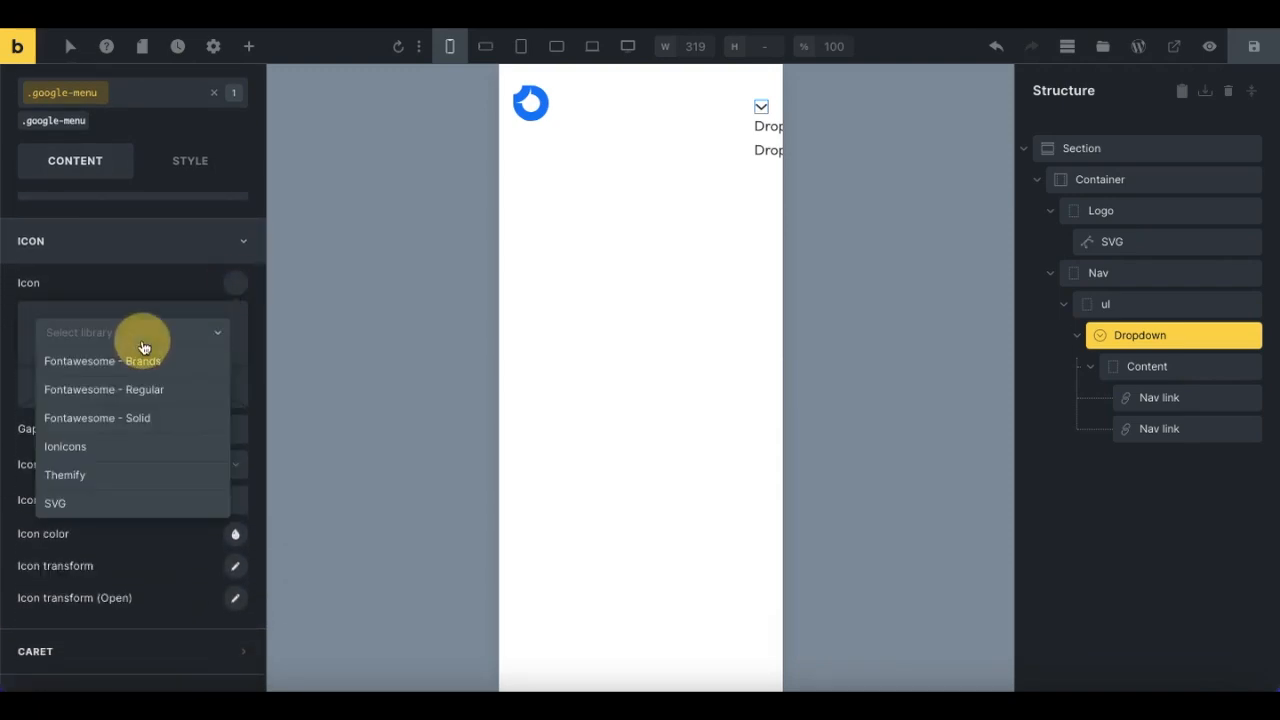
pyautogui.click(99, 447)
pyautogui.click(97, 375)
pyautogui.write('k')
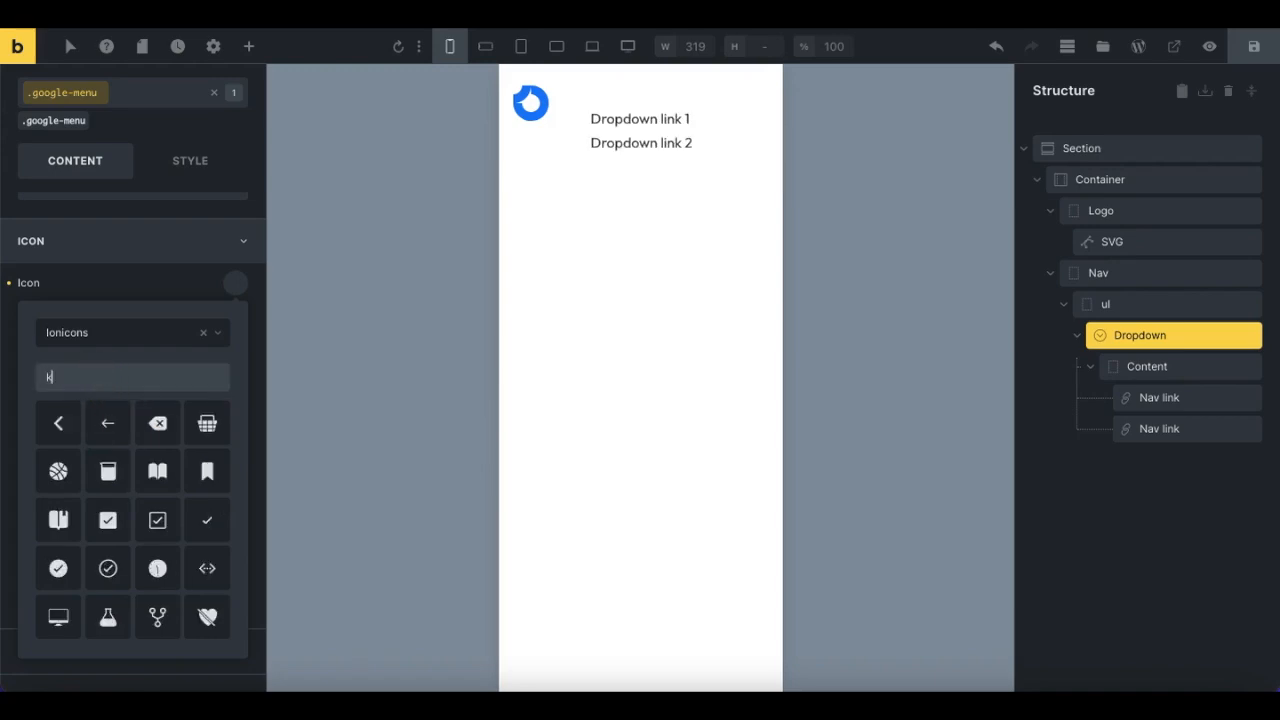
pyautogui.write('ey')
pyautogui.click(108, 423)
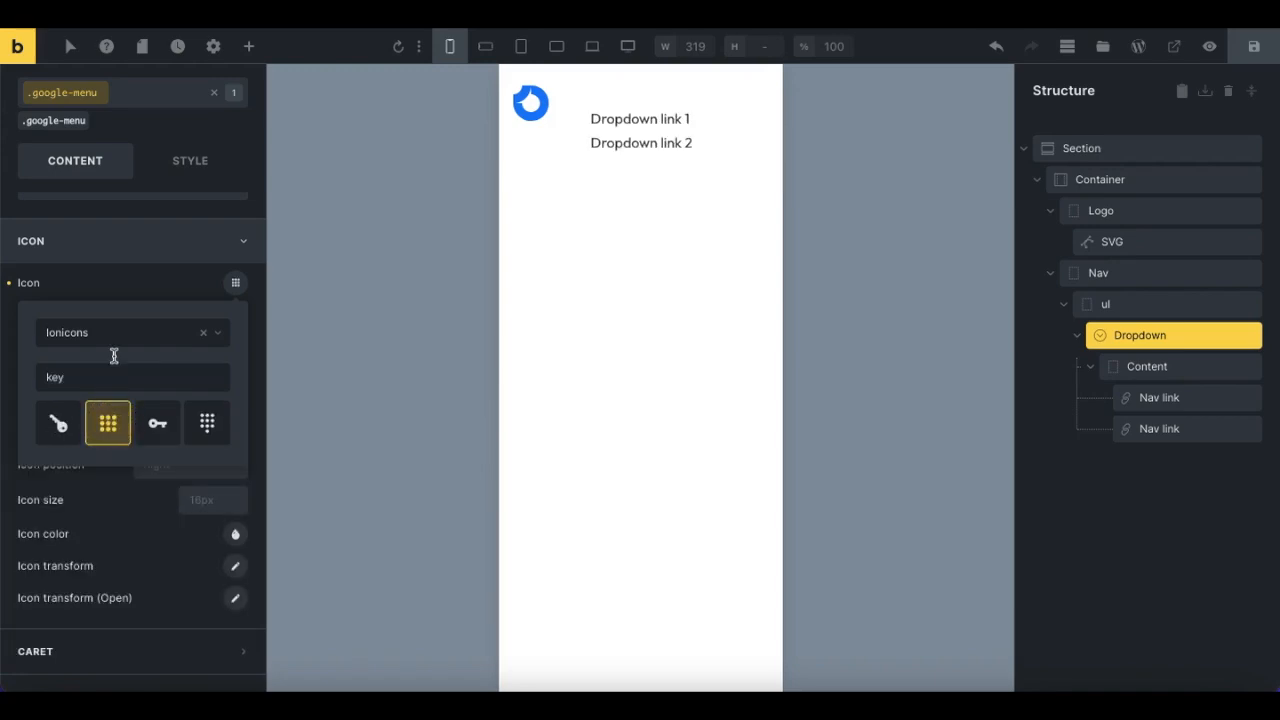
pyautogui.click(113, 285)
# Step: Set the Dropdown's icon size to 1.6rem and its icon color to the dark palette swatch
pyautogui.click(193, 497)
pyautogui.write('1.6rem')
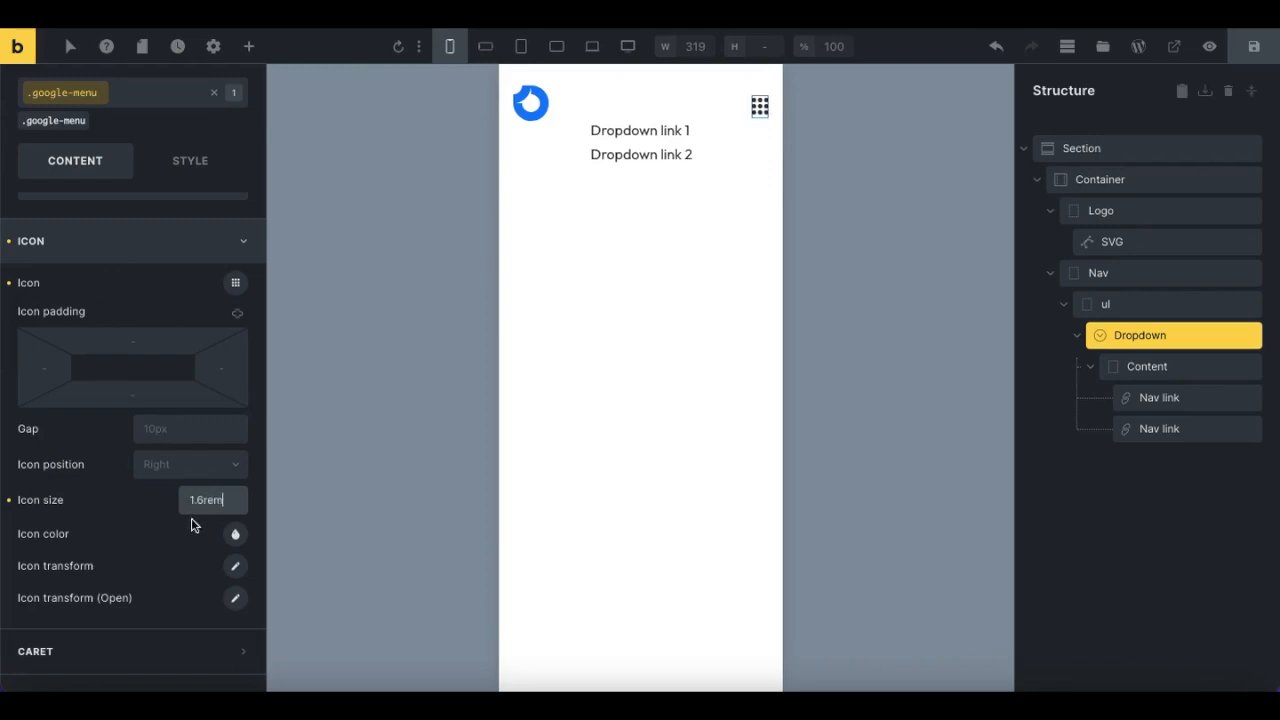
pyautogui.click(236, 535)
pyautogui.click(119, 575)
pyautogui.click(127, 516)
pyautogui.scroll(-2, 127, 516)
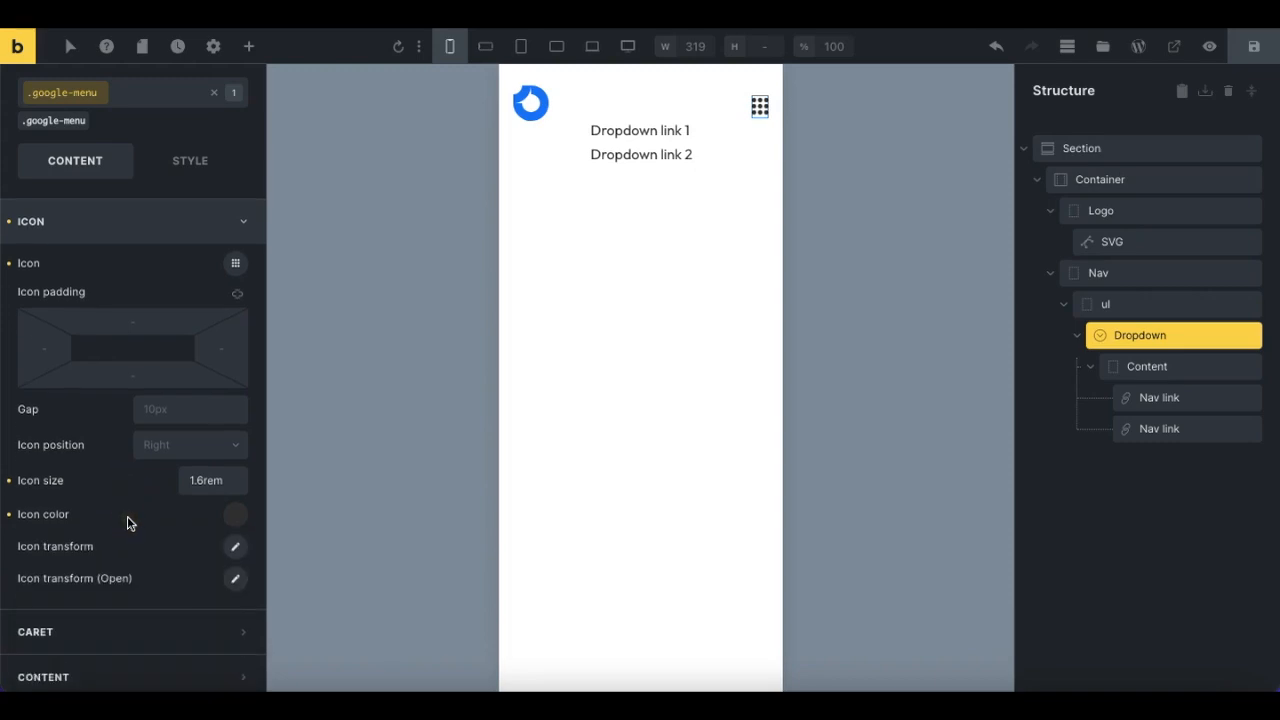
# Step: Make the dropdown content toggle on Click and give it the Color #1 (#e9eef6) background
pyautogui.click(114, 576)
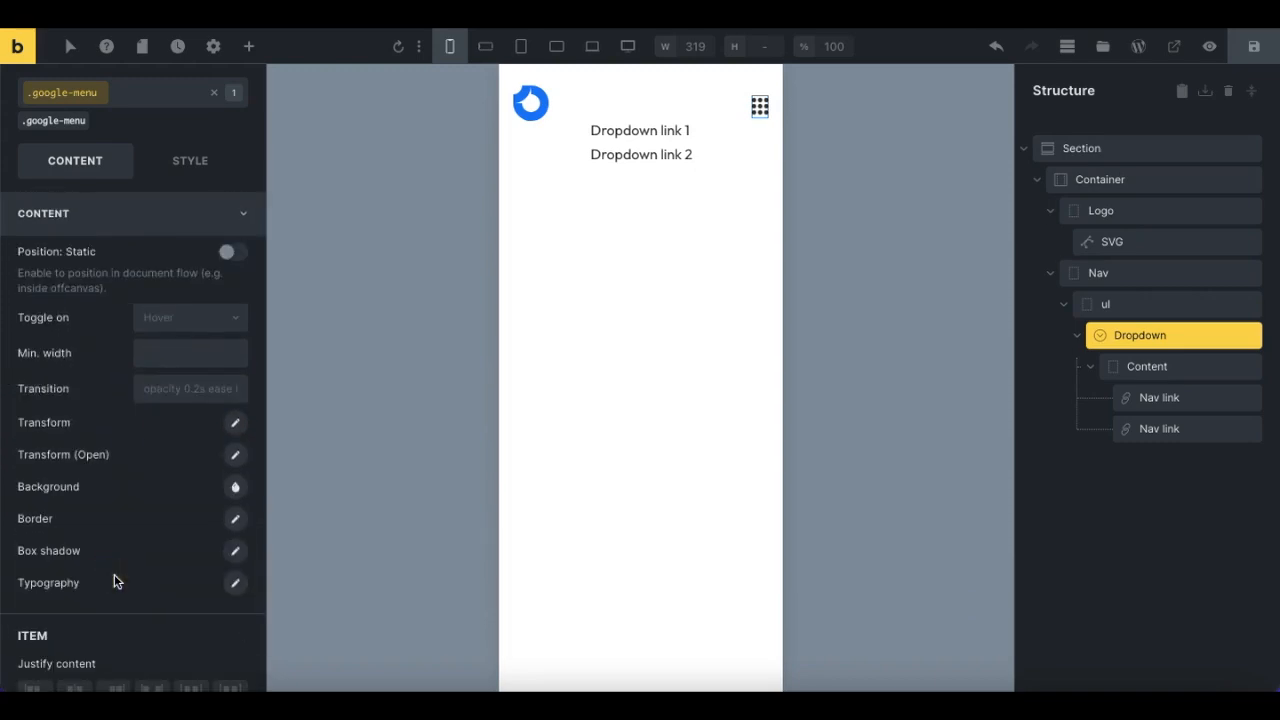
pyautogui.click(168, 326)
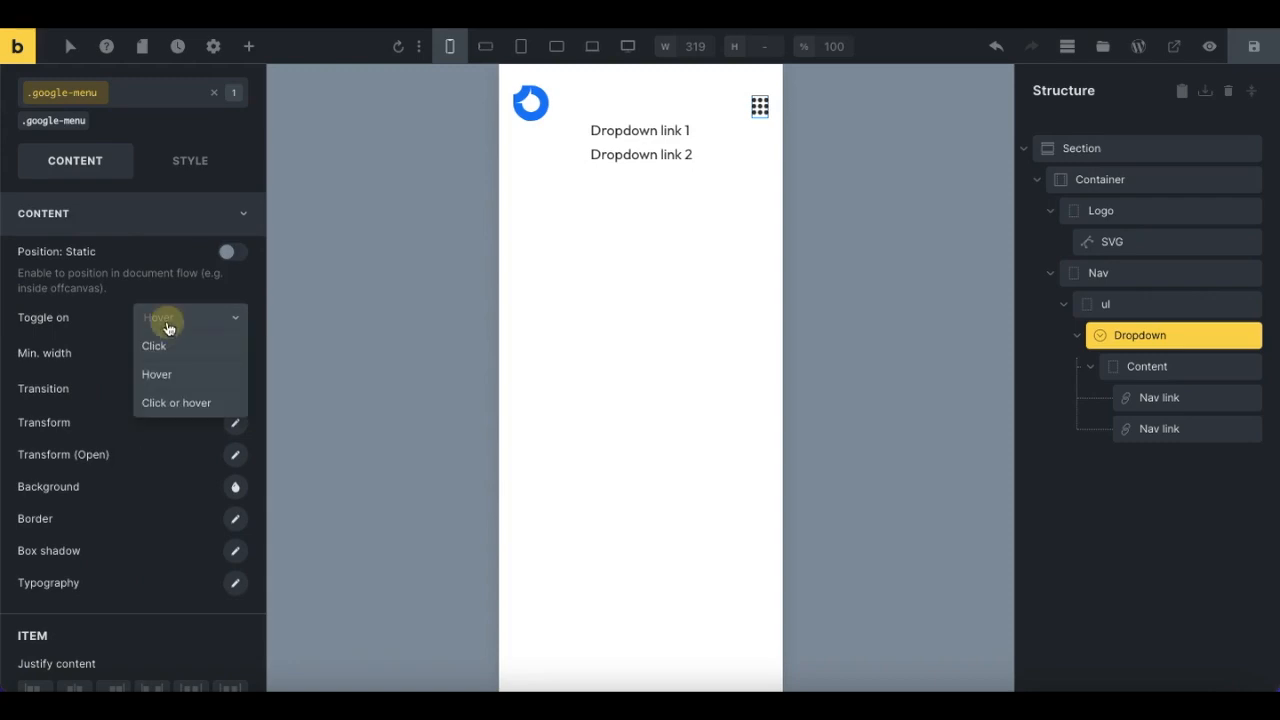
pyautogui.click(168, 350)
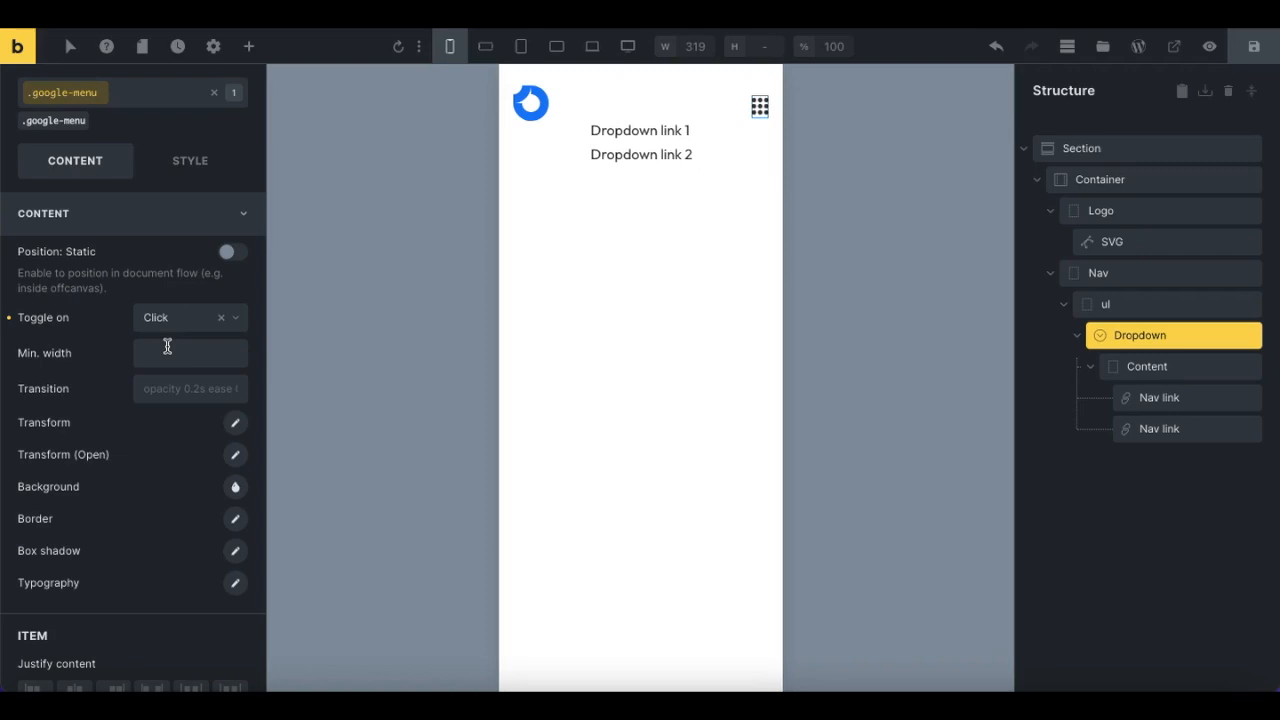
pyautogui.click(235, 490)
pyautogui.click(218, 538)
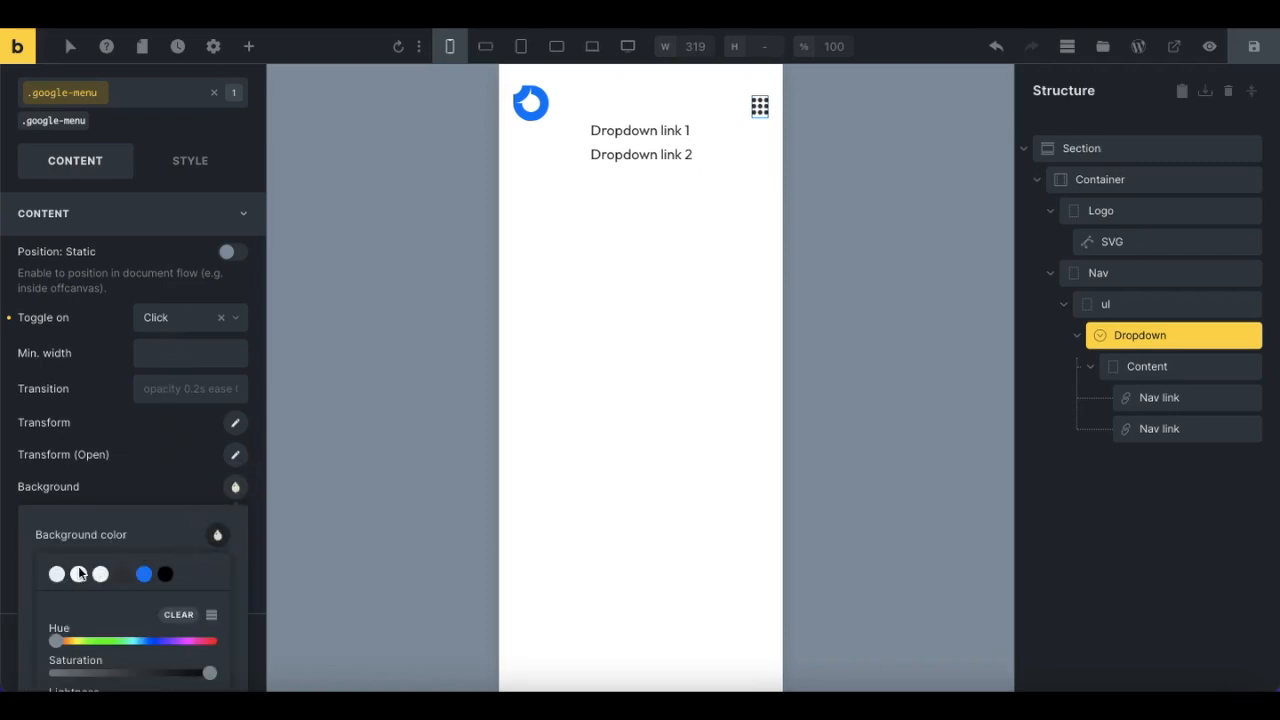
pyautogui.click(56, 575)
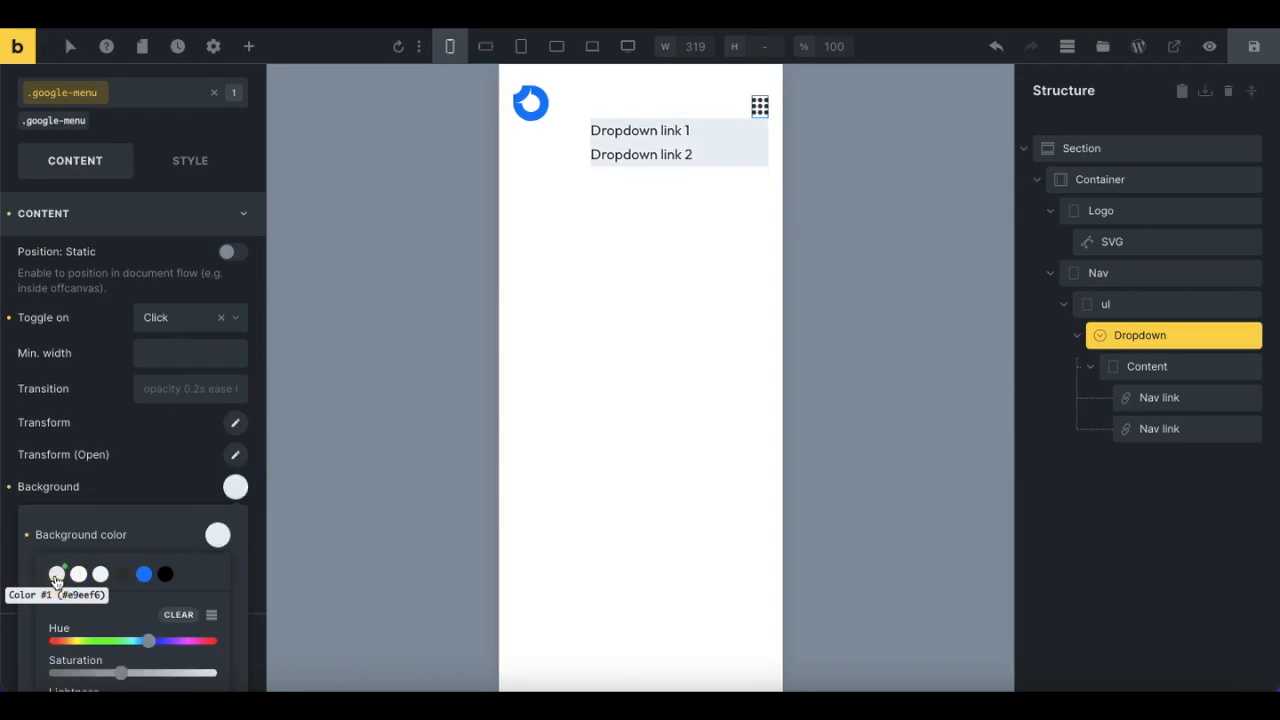
pyautogui.click(117, 491)
# Step: Round all four corners of the dropdown content with a linked border radius of 1.75rem
pyautogui.scroll(-1, 125, 495)
pyautogui.click(234, 481)
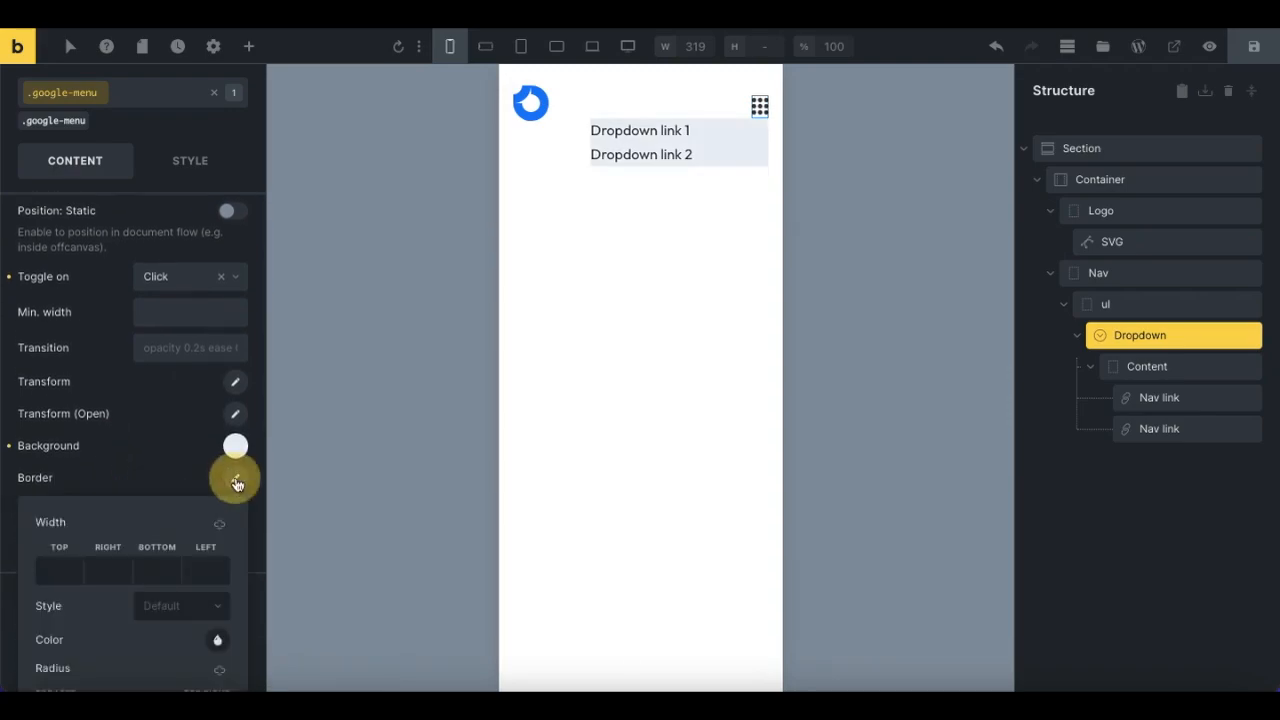
pyautogui.scroll(-4, 81, 577)
pyautogui.click(73, 546)
pyautogui.write('1')
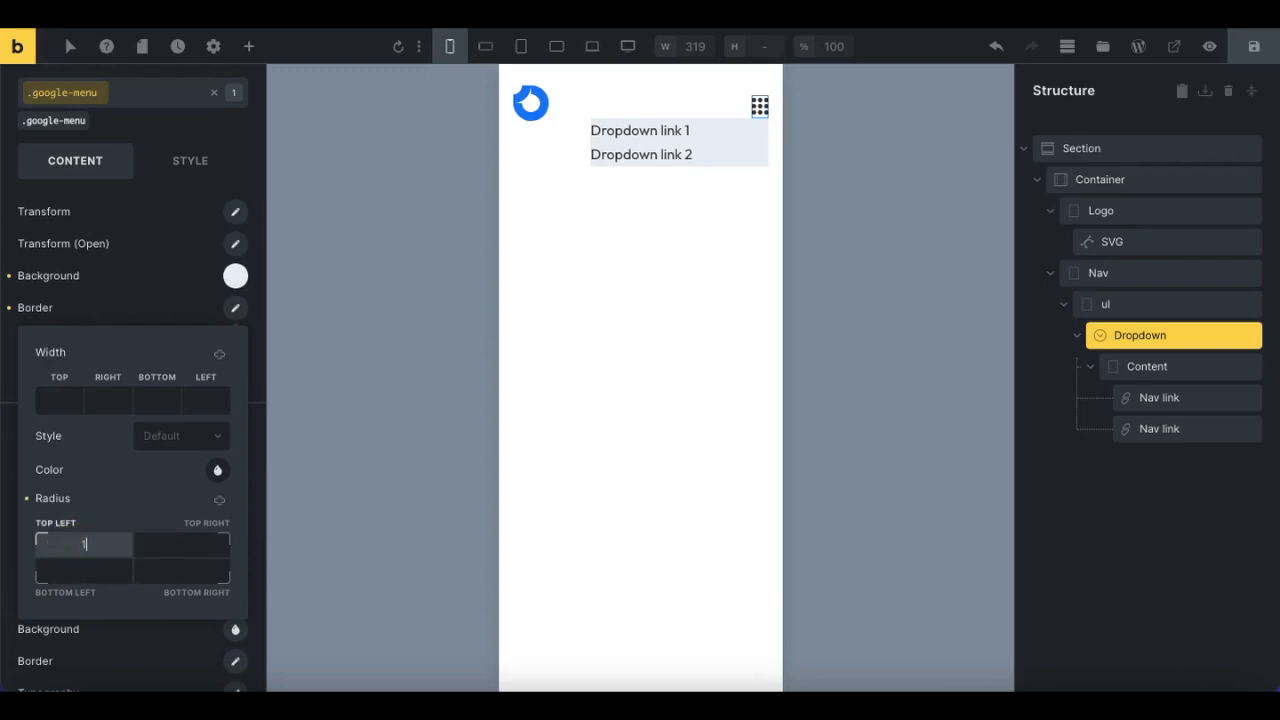
pyautogui.write('.75rem')
pyautogui.click(220, 501)
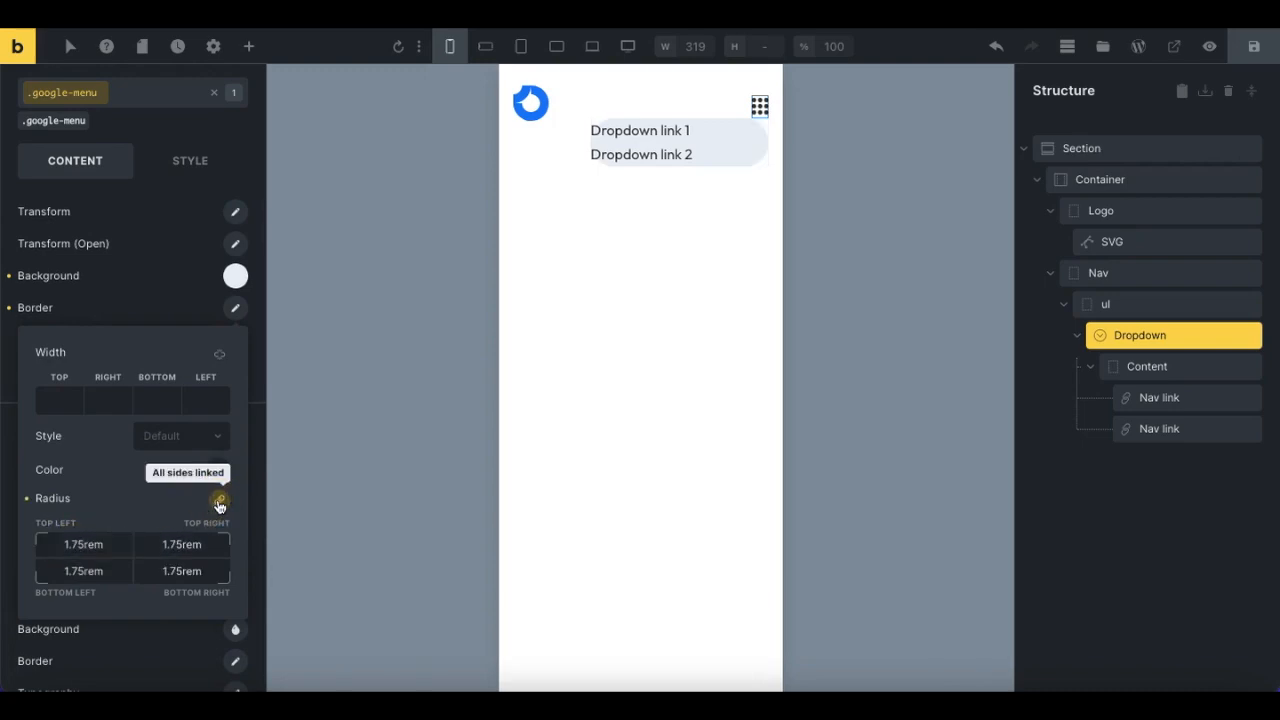
# Step: Set the dropdown content's transform to a Translate Y of 0.5rem
pyautogui.scroll(3, 166, 325)
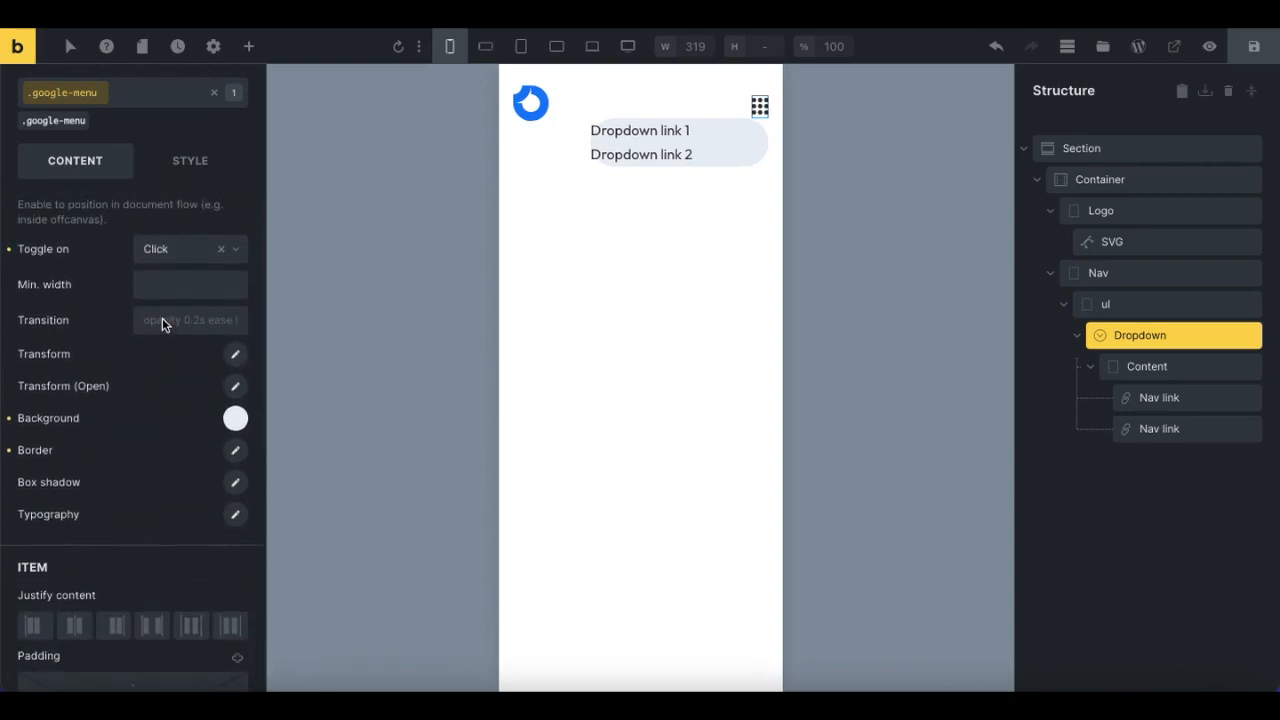
pyautogui.click(236, 357)
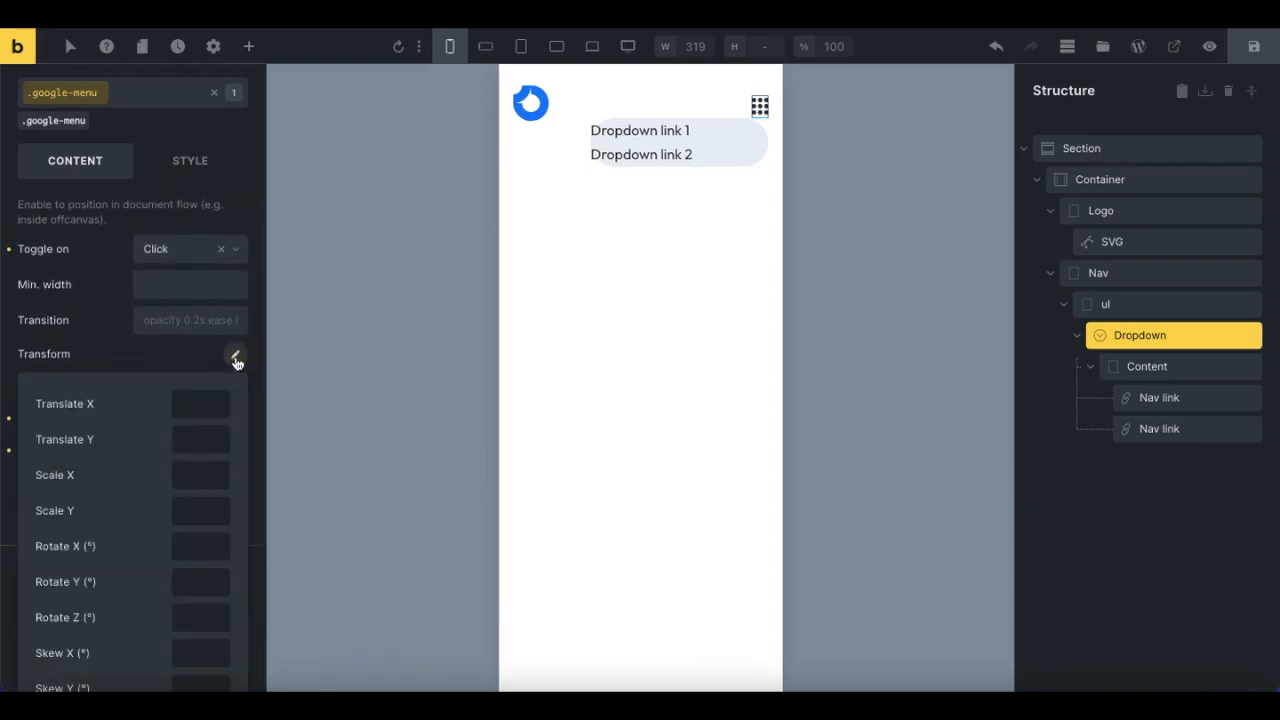
pyautogui.click(200, 436)
pyautogui.write('0.5rem')
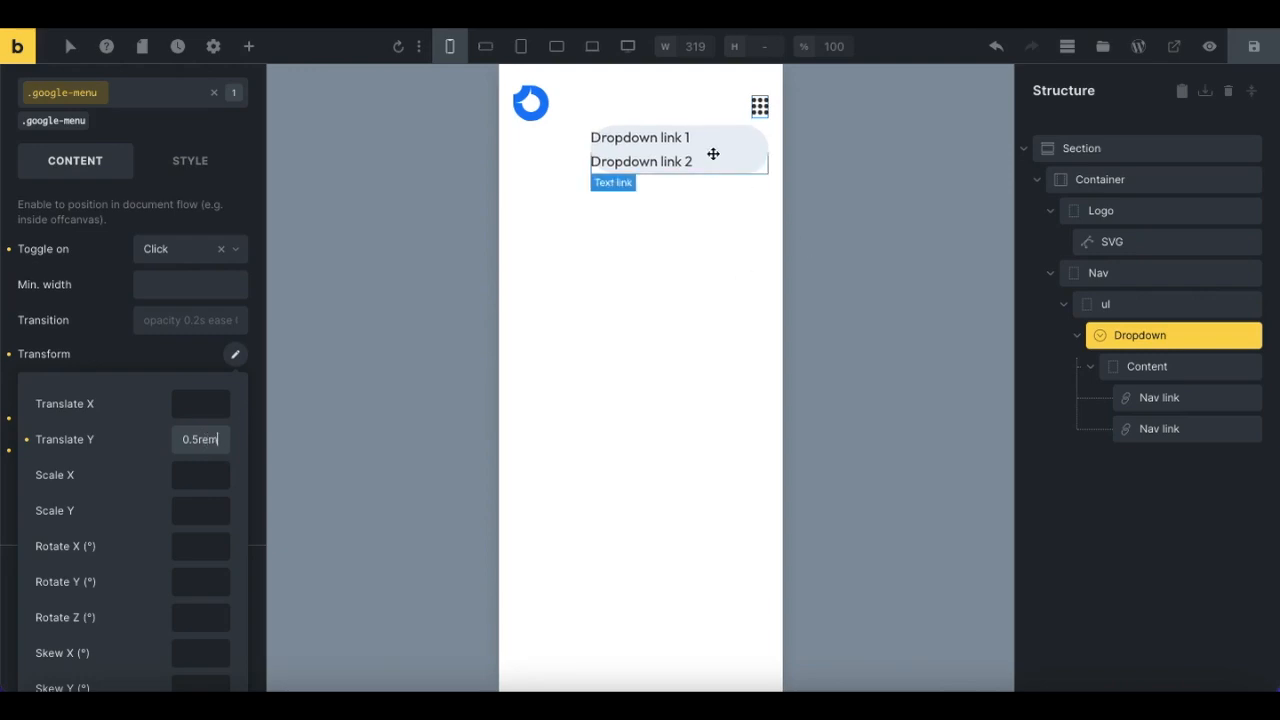
# Step: Save the page and test opening and closing the grid-icon dropdown on the live site
pyautogui.click(1256, 60)
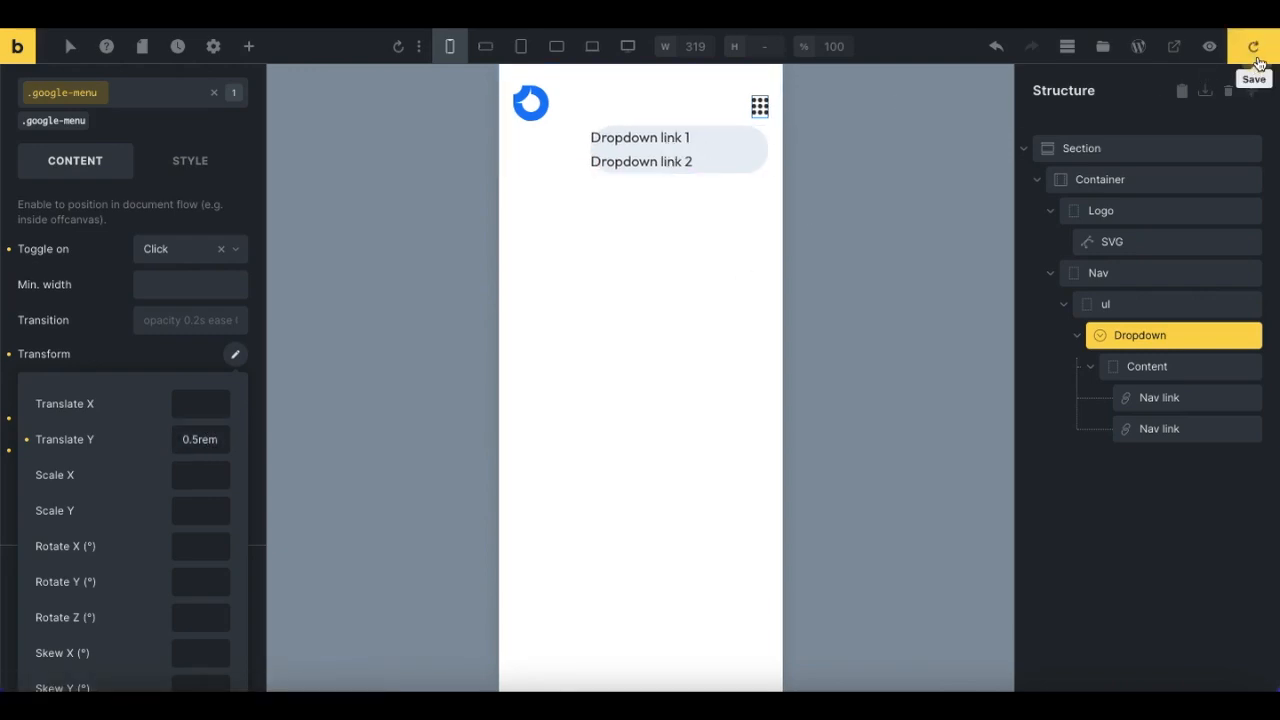
pyautogui.click(1175, 48)
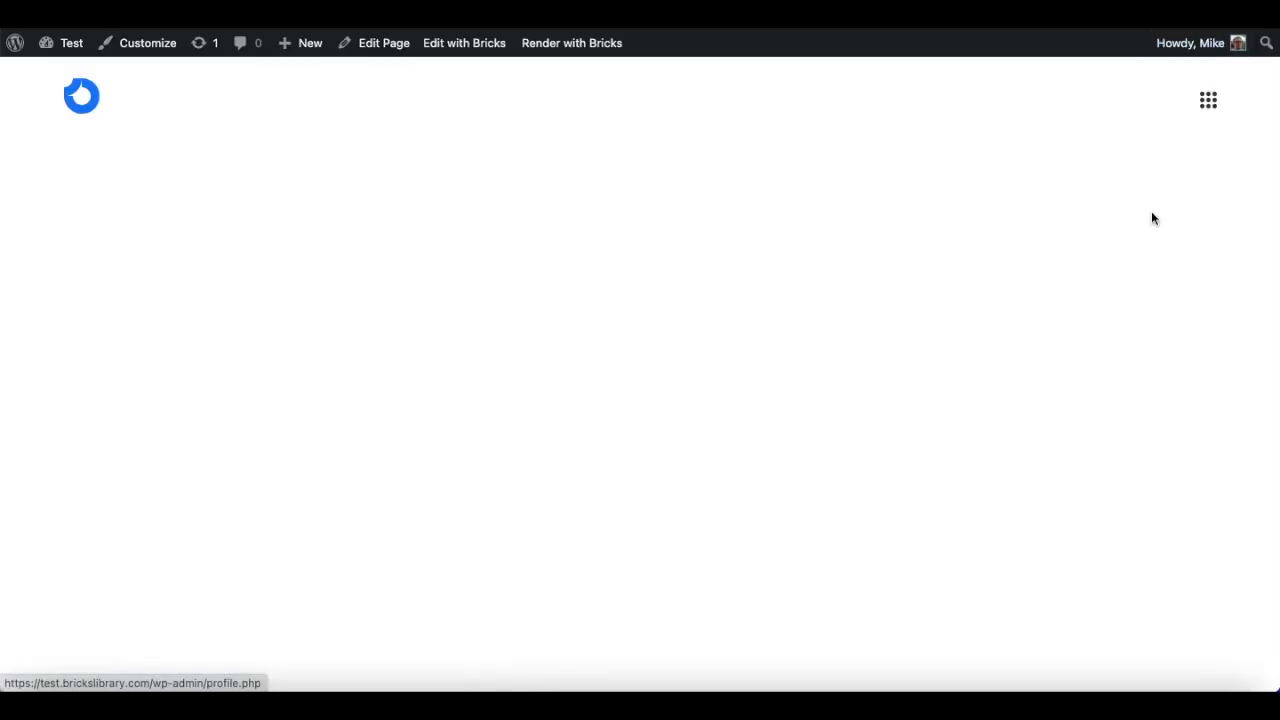
pyautogui.click(1210, 110)
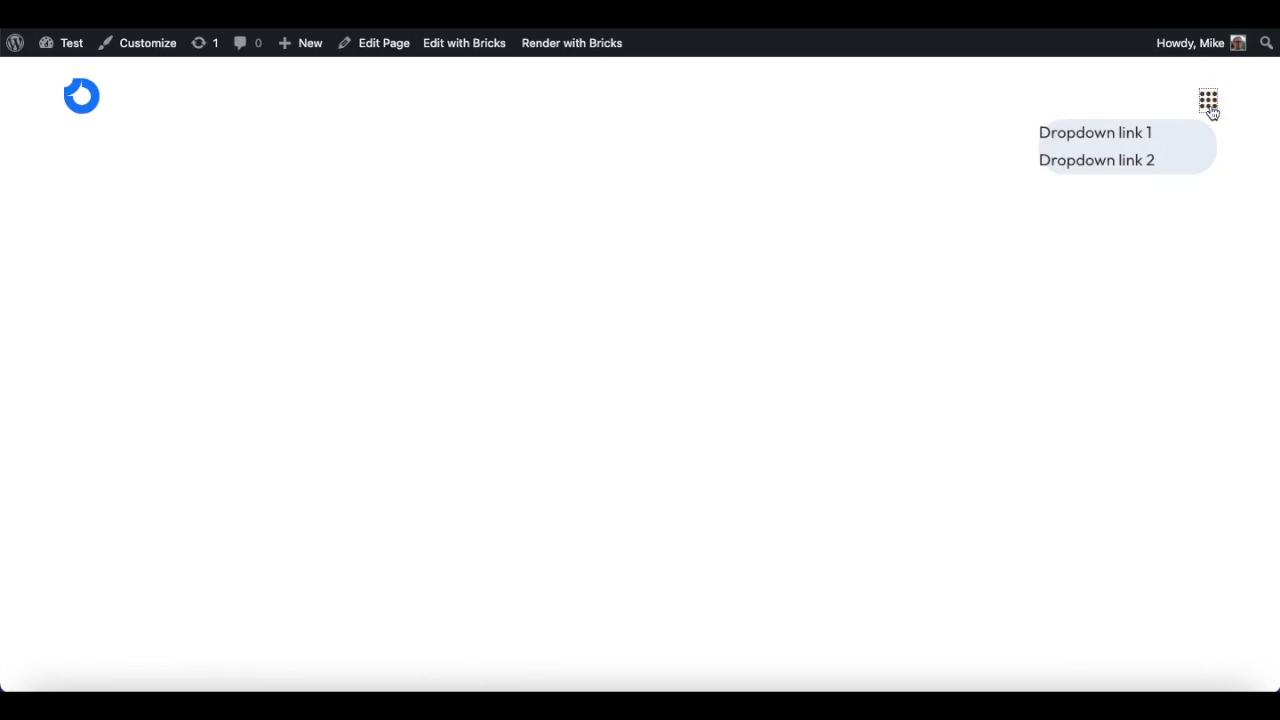
pyautogui.click(1209, 105)
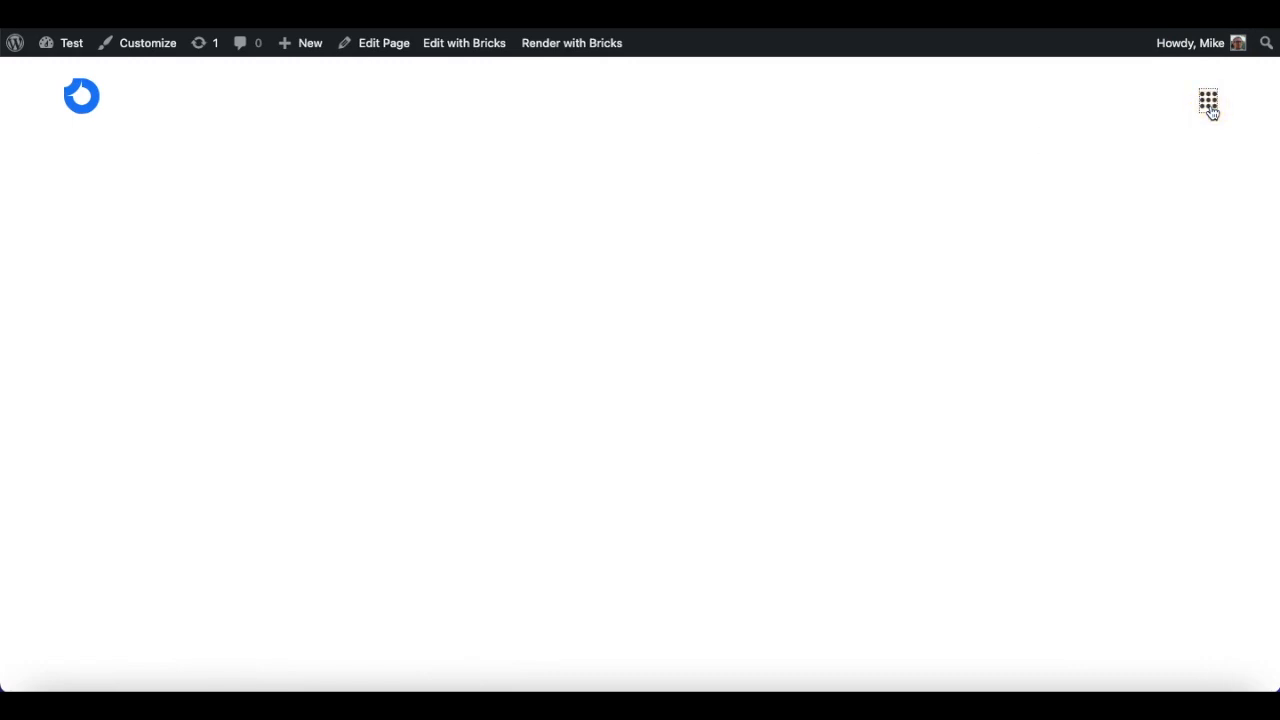
pyautogui.click(1209, 105)
pyautogui.click(851, 211)
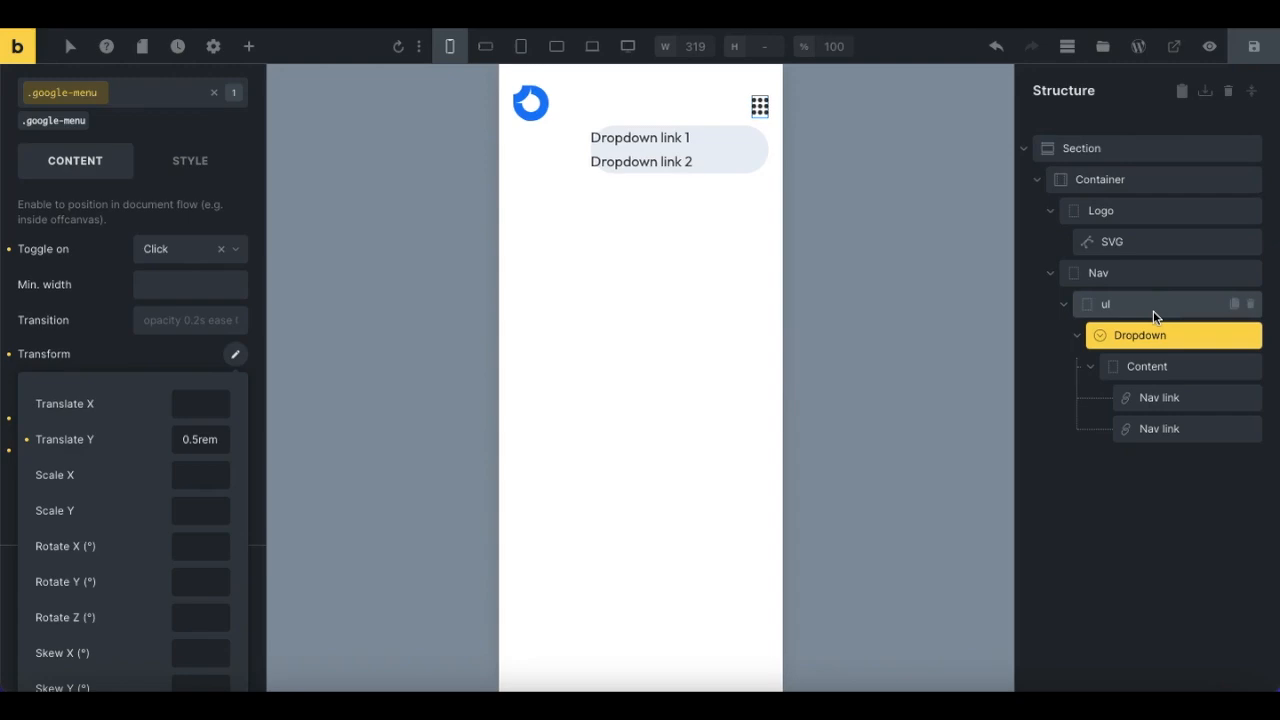
# Step: Delete the second Nav link and change the remaining Nav link's text to "Link"
pyautogui.click(1251, 429)
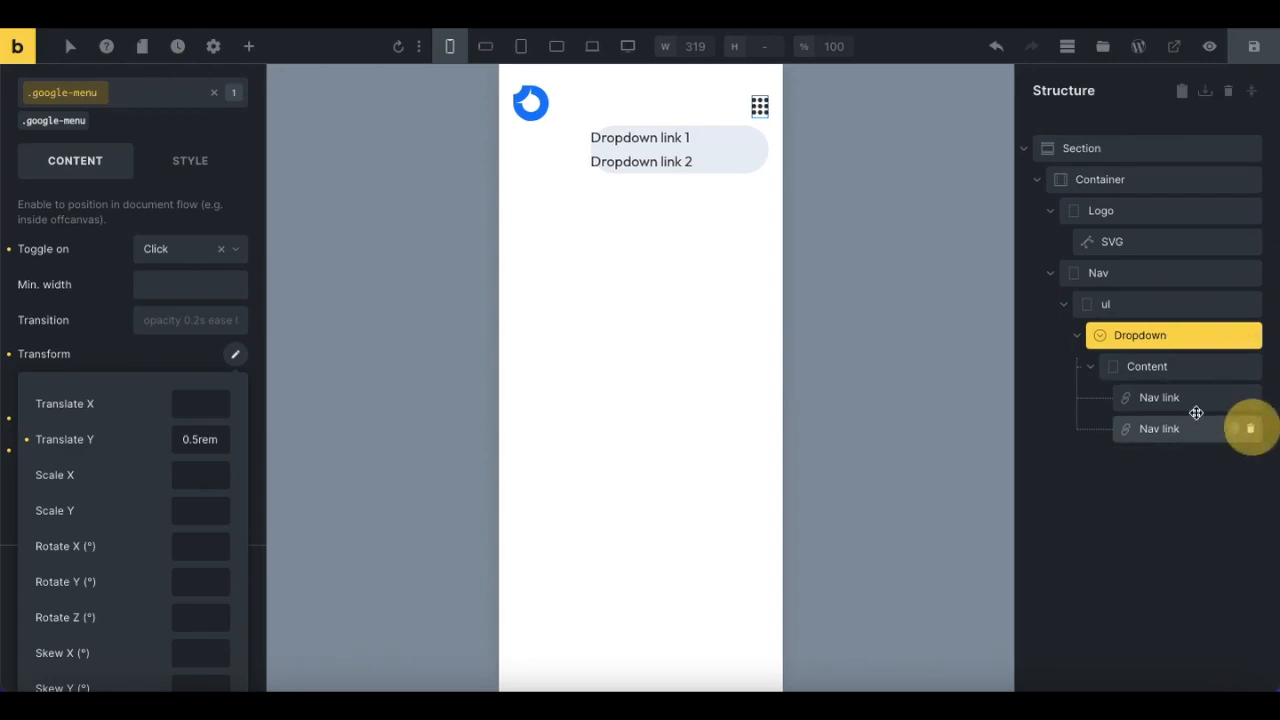
pyautogui.moveTo(131, 231); pyautogui.dragTo(14, 233)
pyautogui.write('Link')
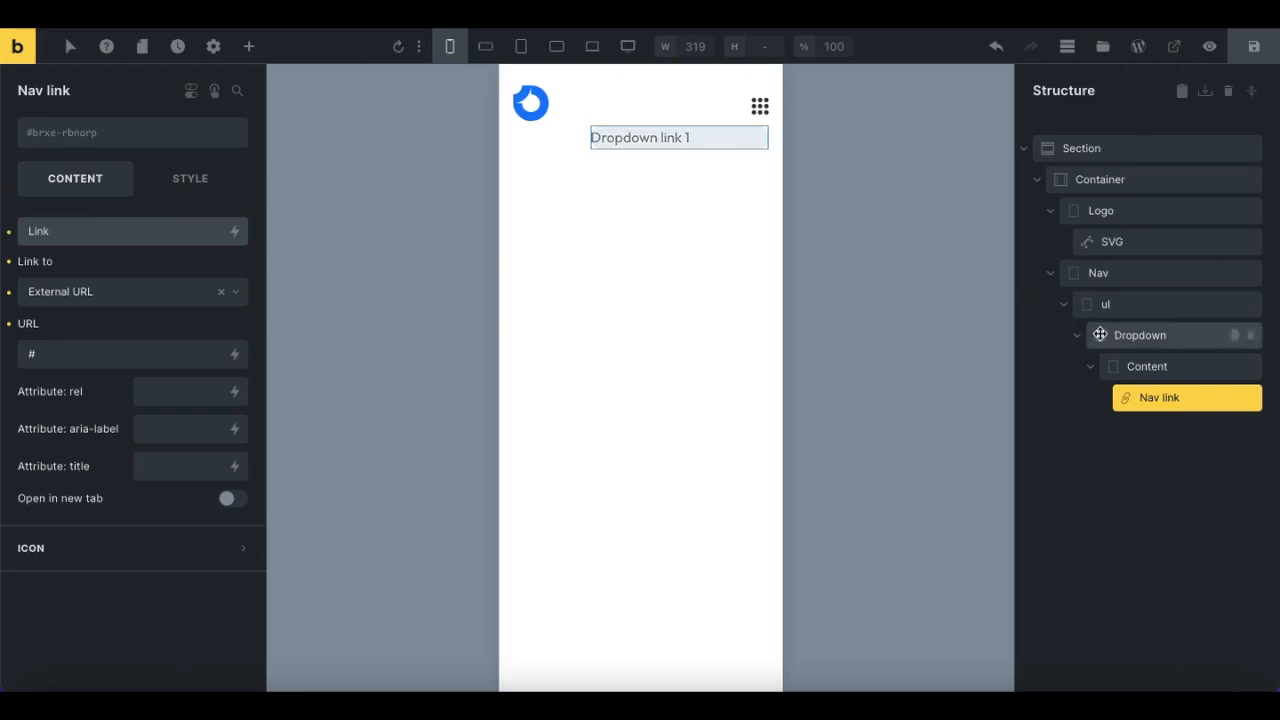
# Step: Wrap the Nav link in two nested Blocks inside the dropdown Content
pyautogui.rightClick(1208, 405)
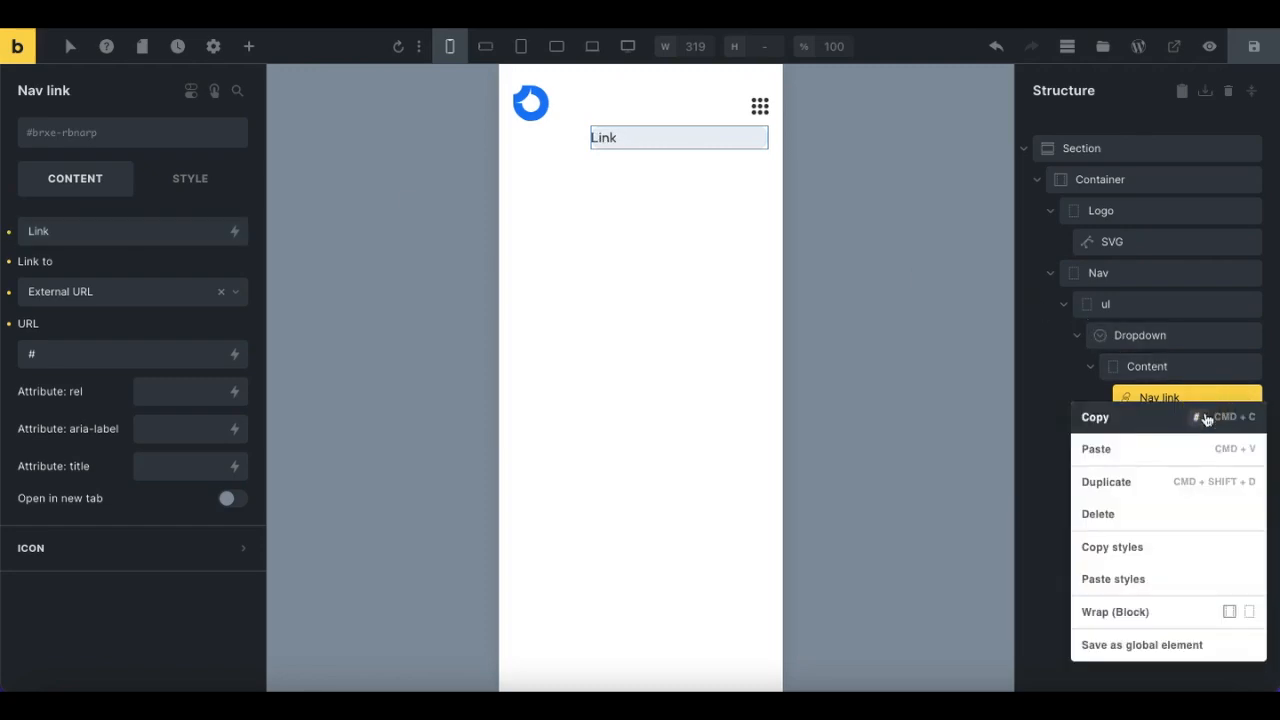
pyautogui.click(1186, 609)
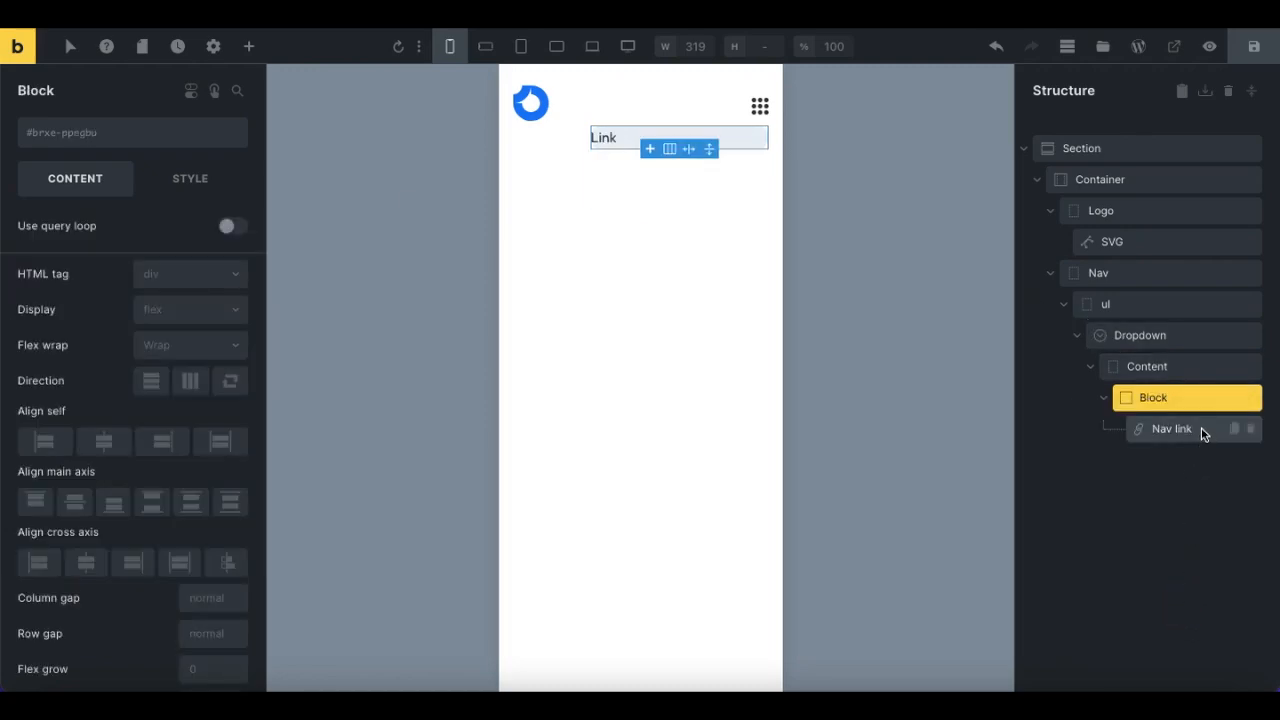
pyautogui.rightClick(1190, 397)
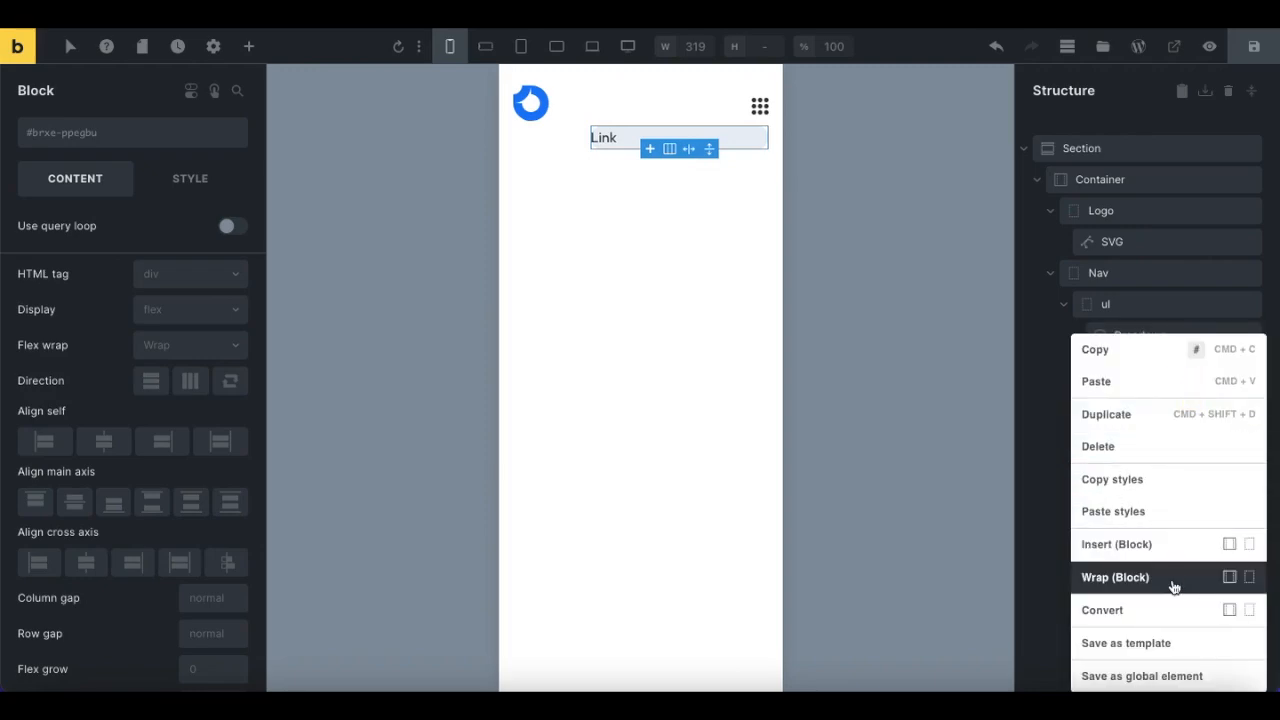
pyautogui.click(1172, 584)
# Step: Insert a Div inside the inner Block that holds the Nav link
pyautogui.click(1198, 430)
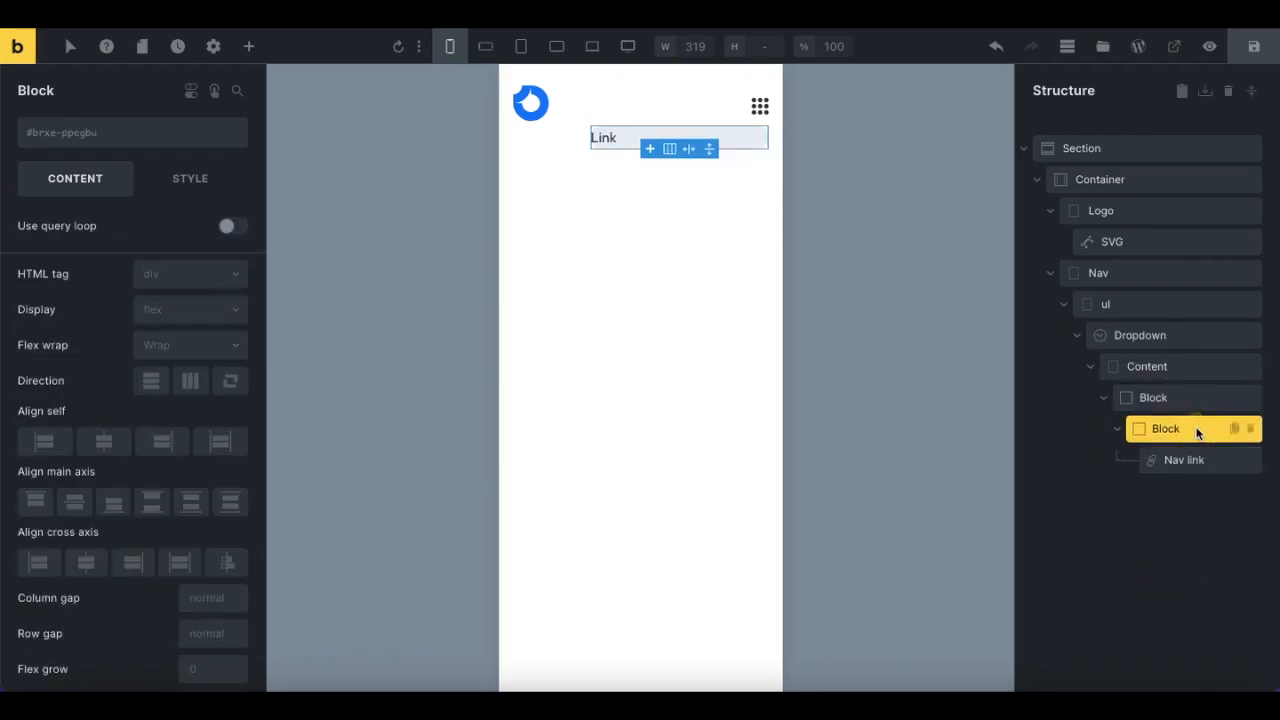
pyautogui.rightClick(1198, 431)
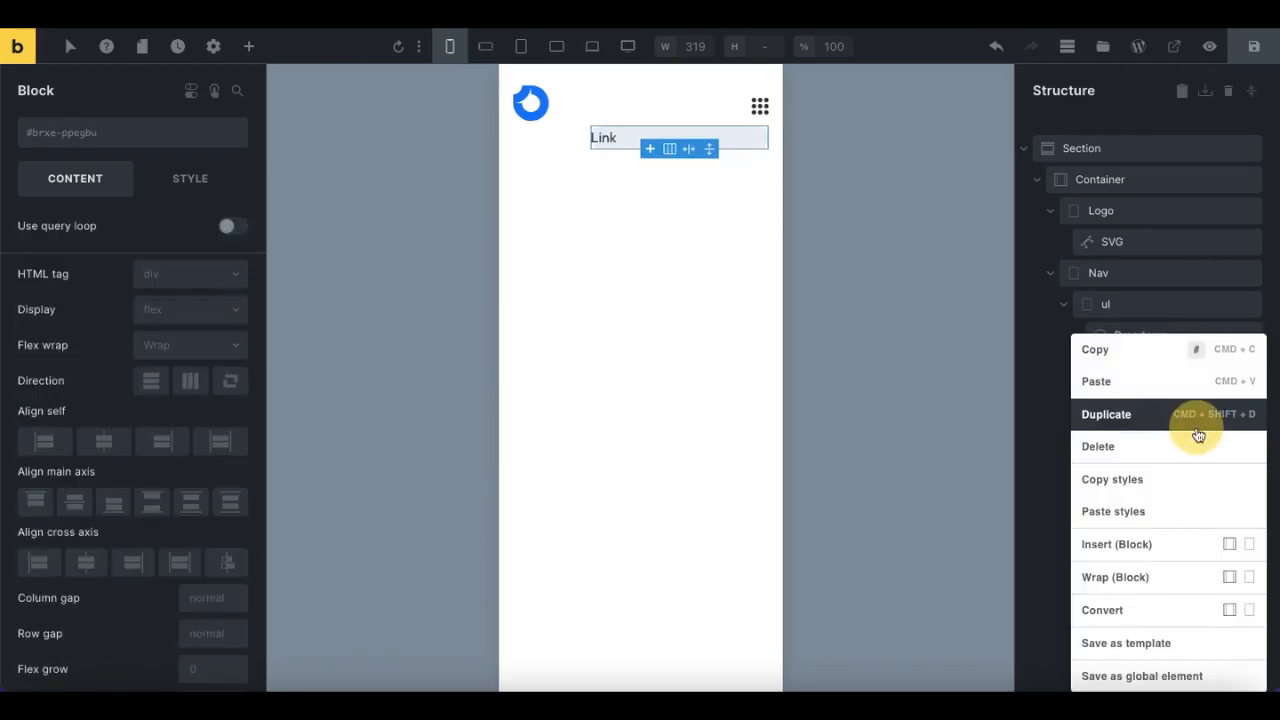
pyautogui.click(1249, 544)
pyautogui.click(1172, 491)
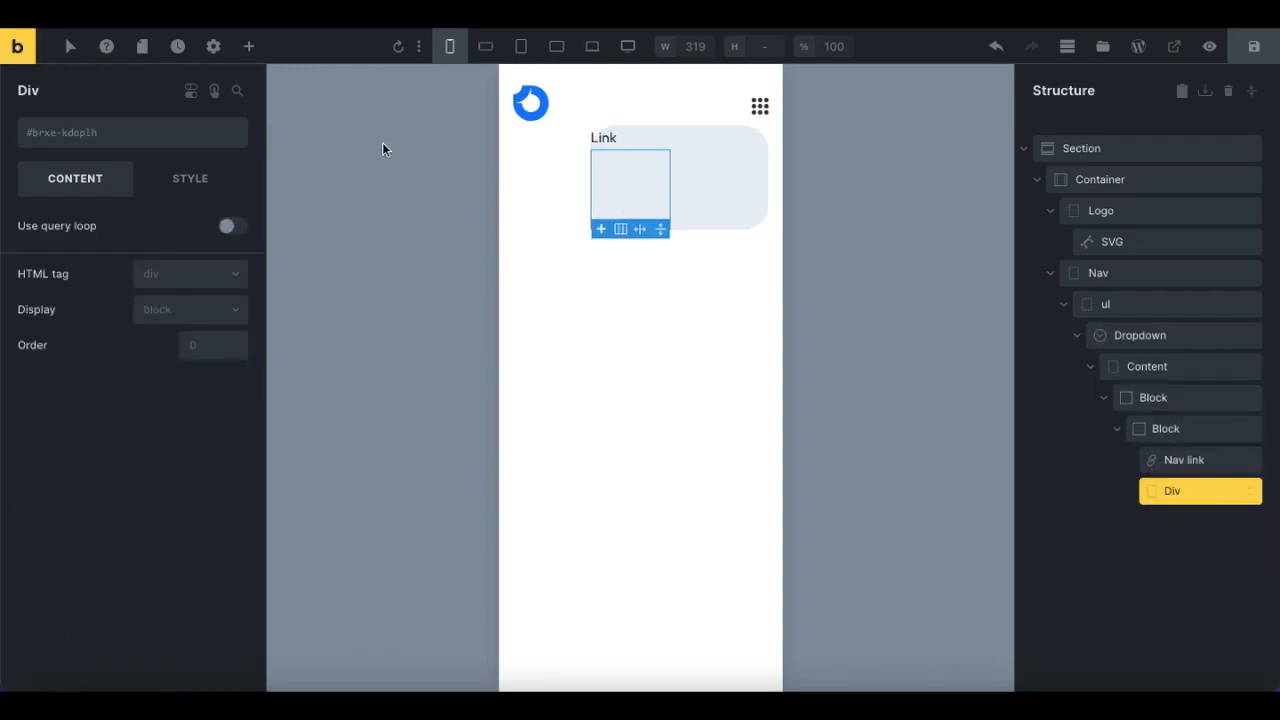
# Step: Add an Icon element inside the Div and move the Div above the Nav link
pyautogui.click(249, 46)
pyautogui.write('icon')
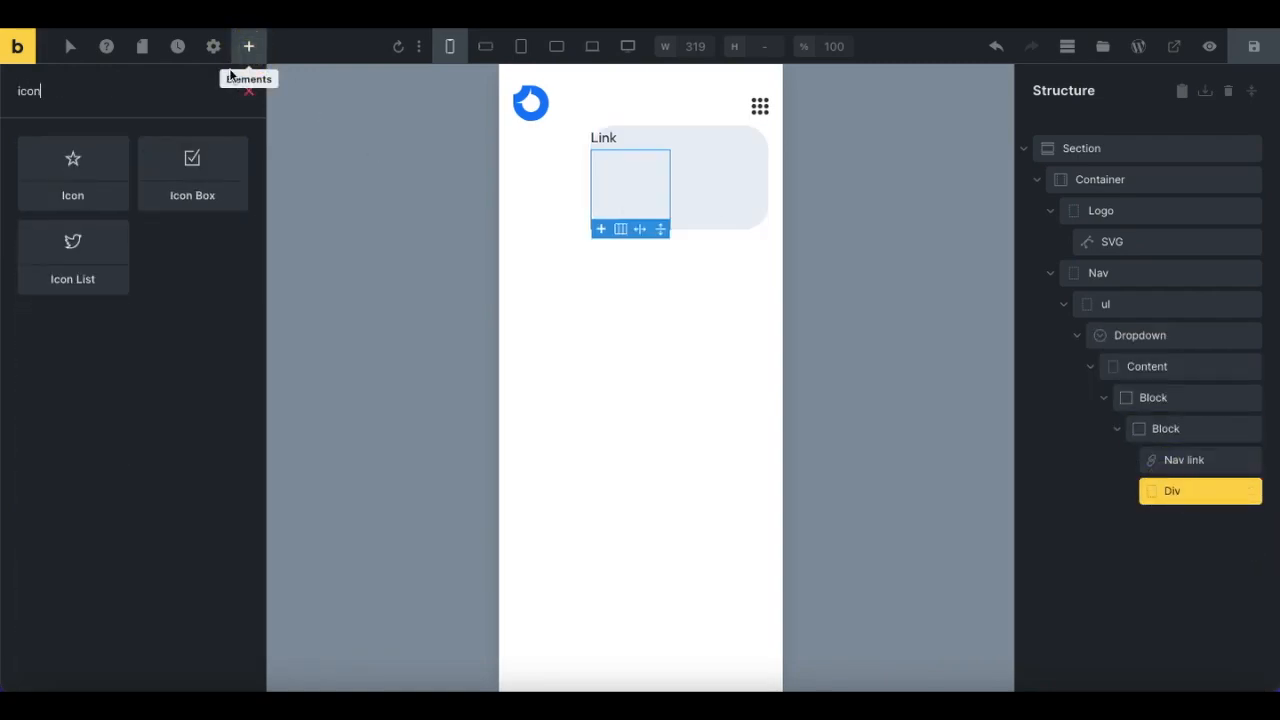
pyautogui.click(85, 167)
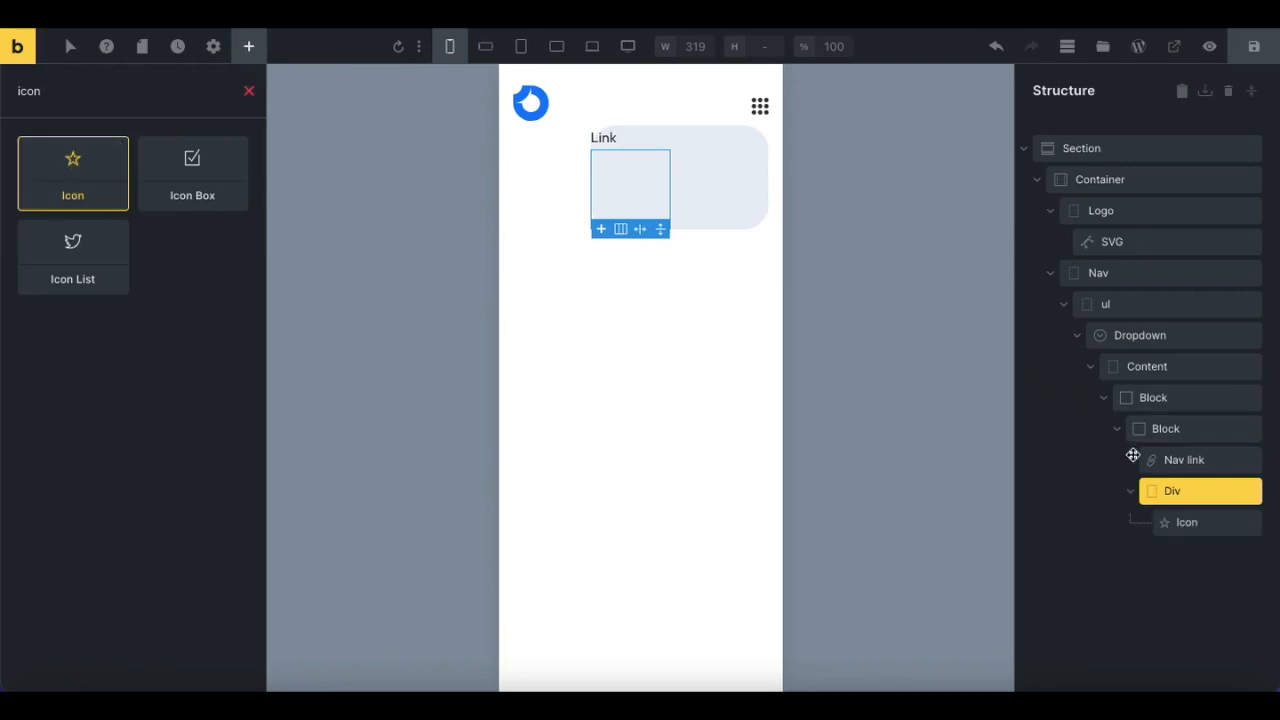
pyautogui.moveTo(1151, 489); pyautogui.dragTo(1153, 447)
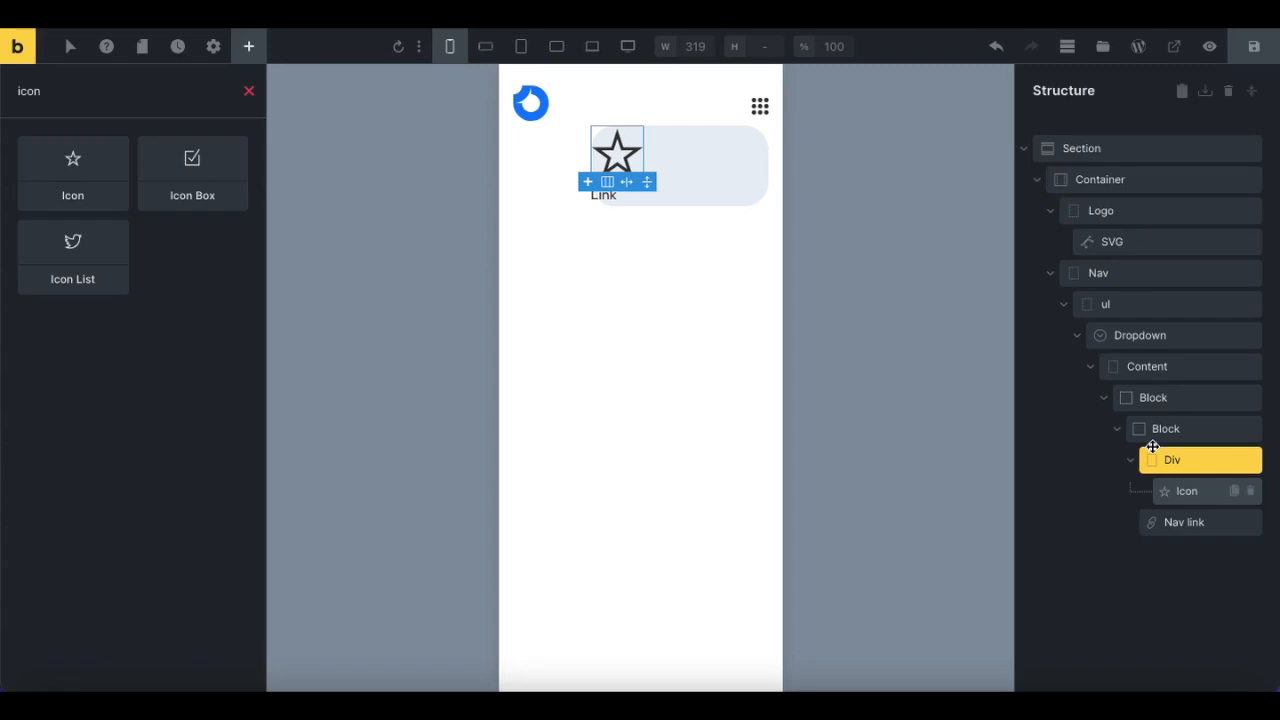
# Step: Rename the outer Block inside the dropdown Content to "ul" and set its HTML tag to ul
pyautogui.click(1150, 397)
pyautogui.doubleClick(1150, 397)
pyautogui.write('ul')
pyautogui.click(196, 276)
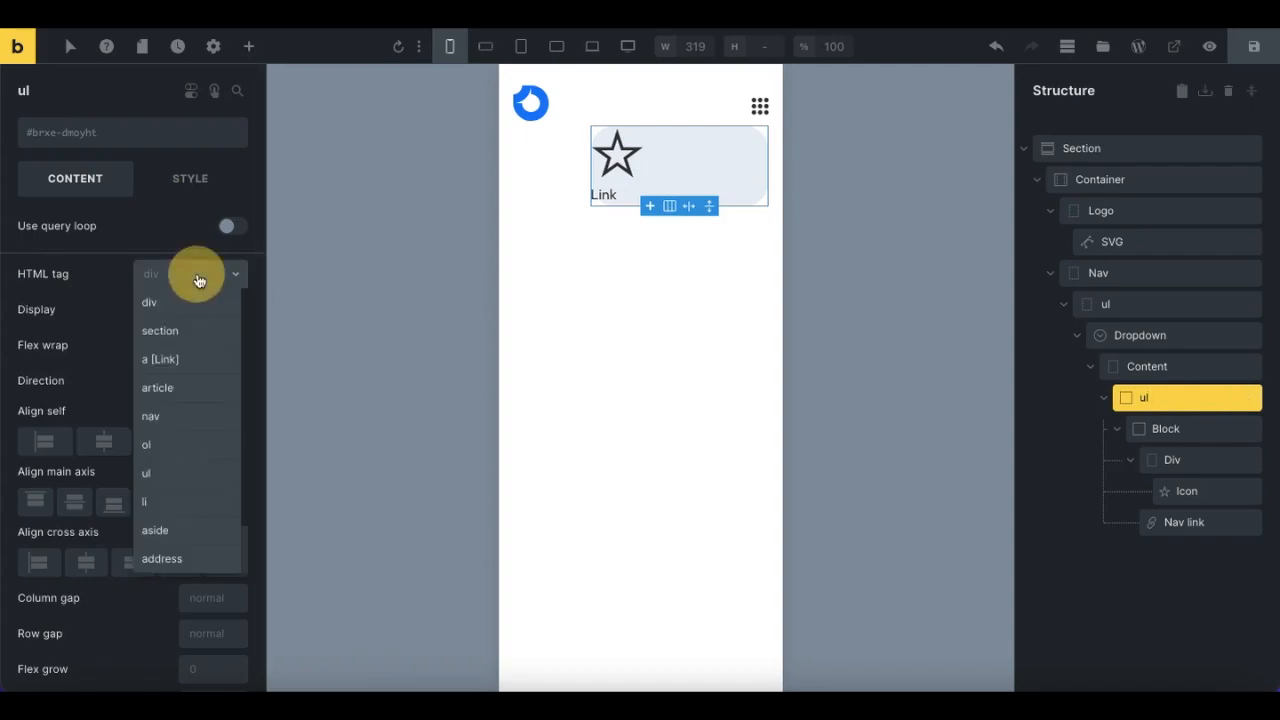
pyautogui.click(161, 474)
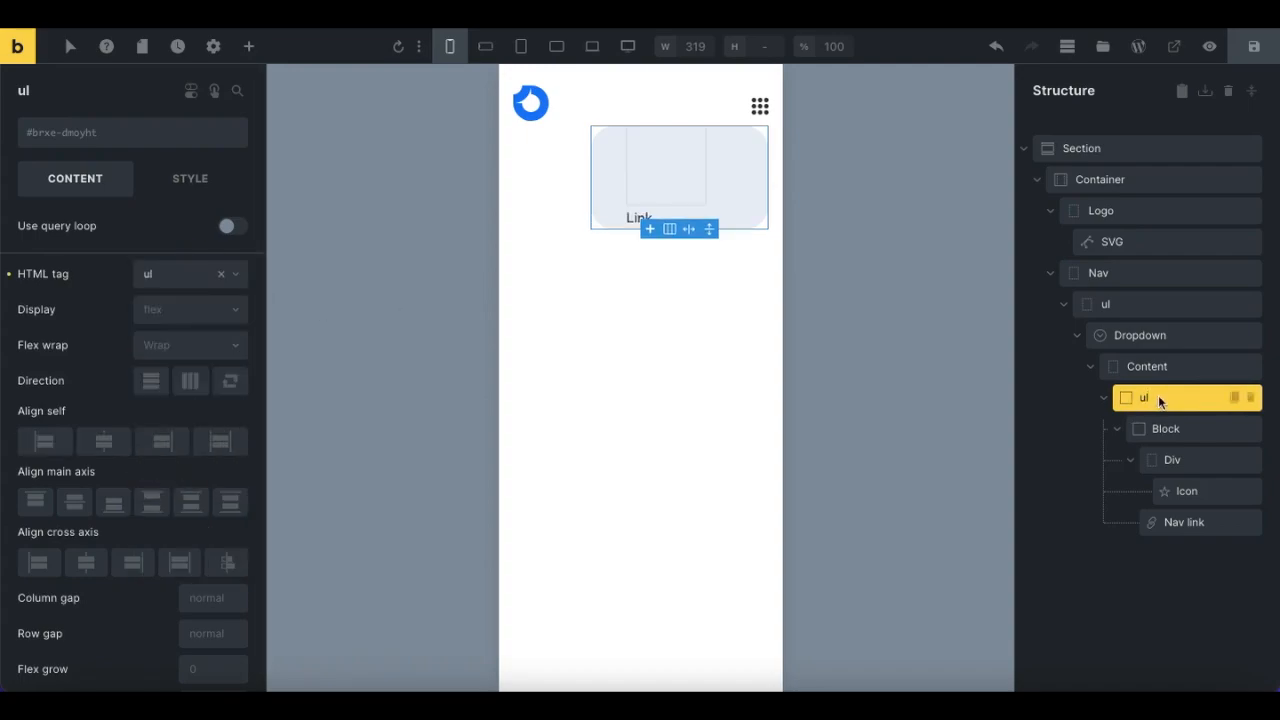
# Step: Rename the inner Block to "li" and set its HTML tag to li
pyautogui.click(1170, 429)
pyautogui.write('li')
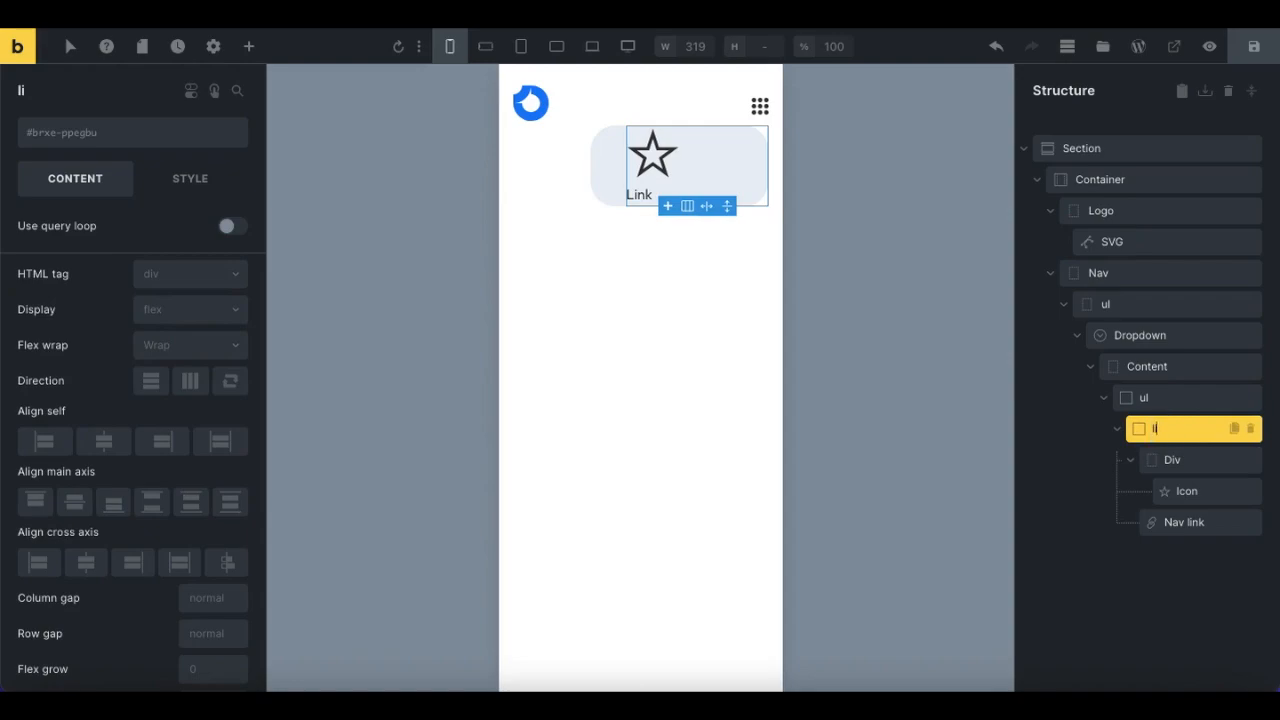
pyautogui.click(191, 274)
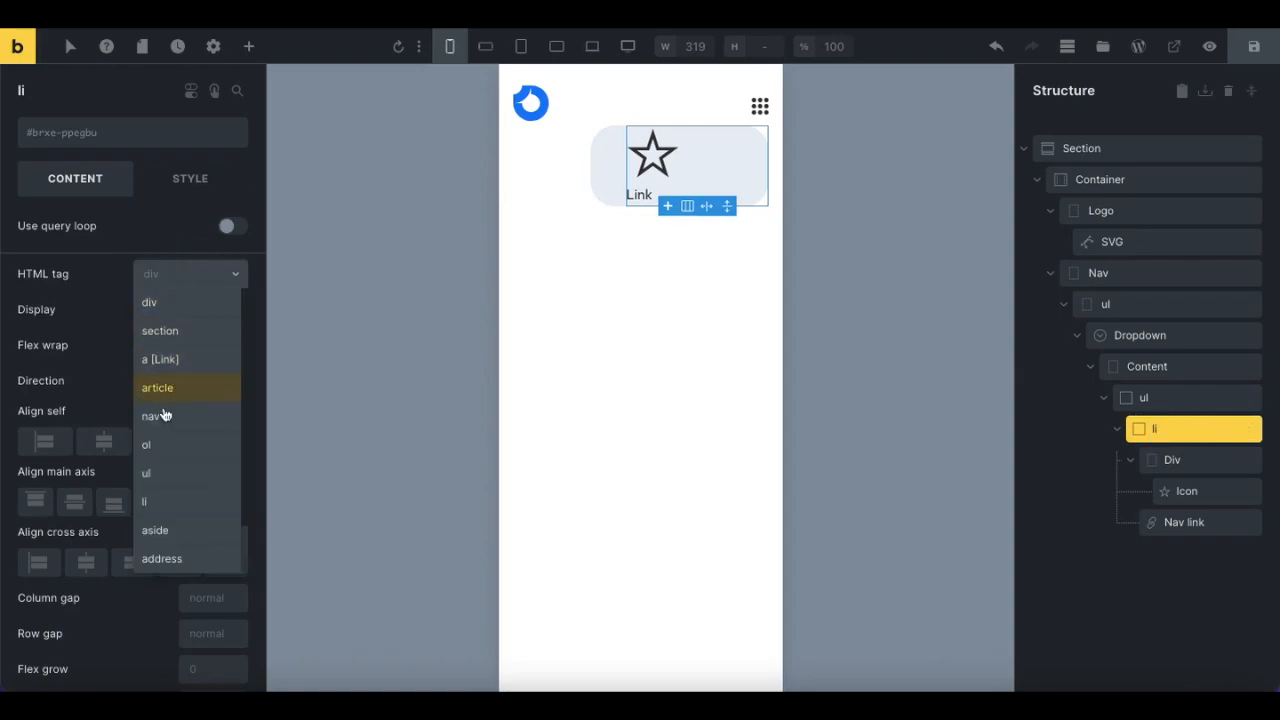
pyautogui.click(157, 503)
pyautogui.click(153, 503)
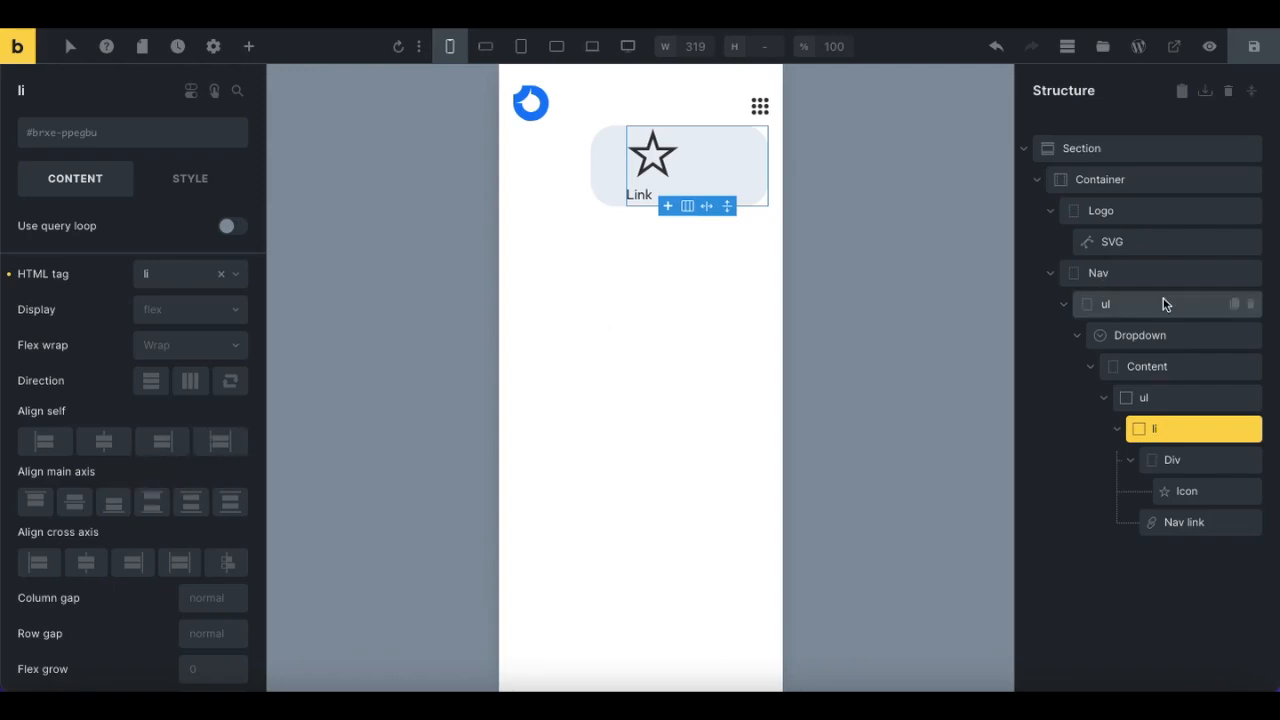
# Step: Copy the class name .google-menu from the Dropdown element
pyautogui.click(1126, 277)
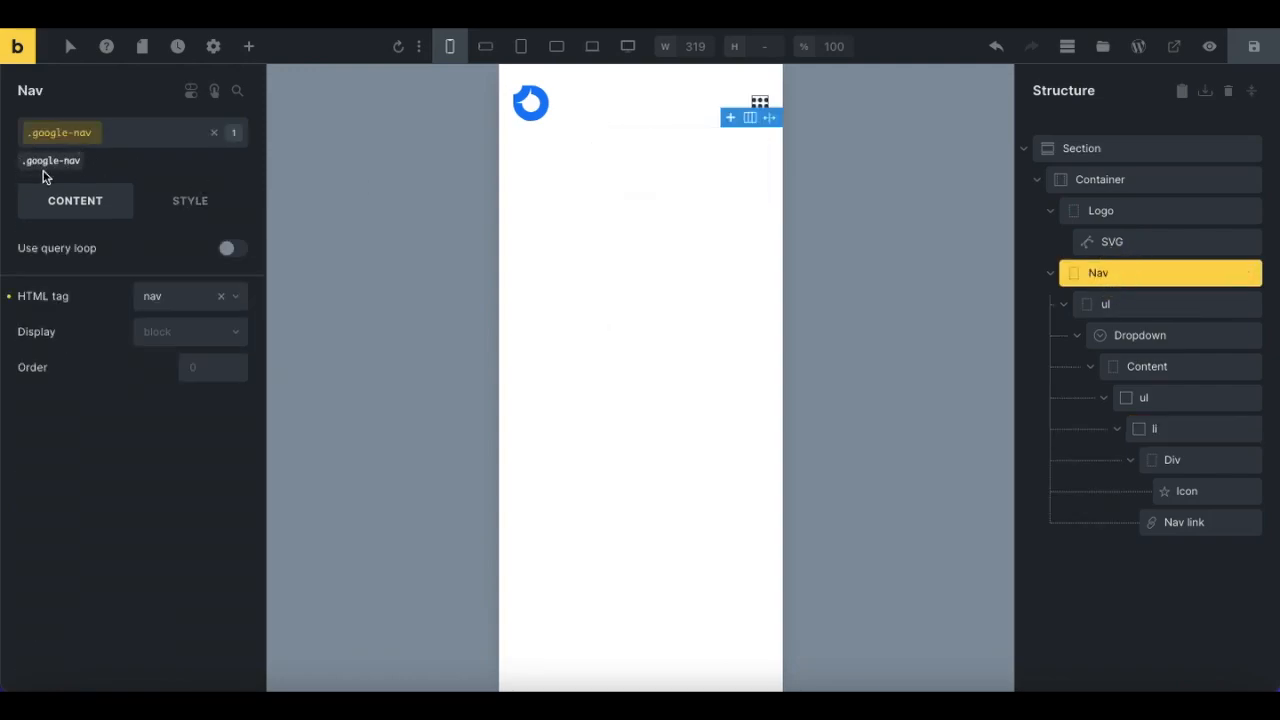
pyautogui.click(1126, 304)
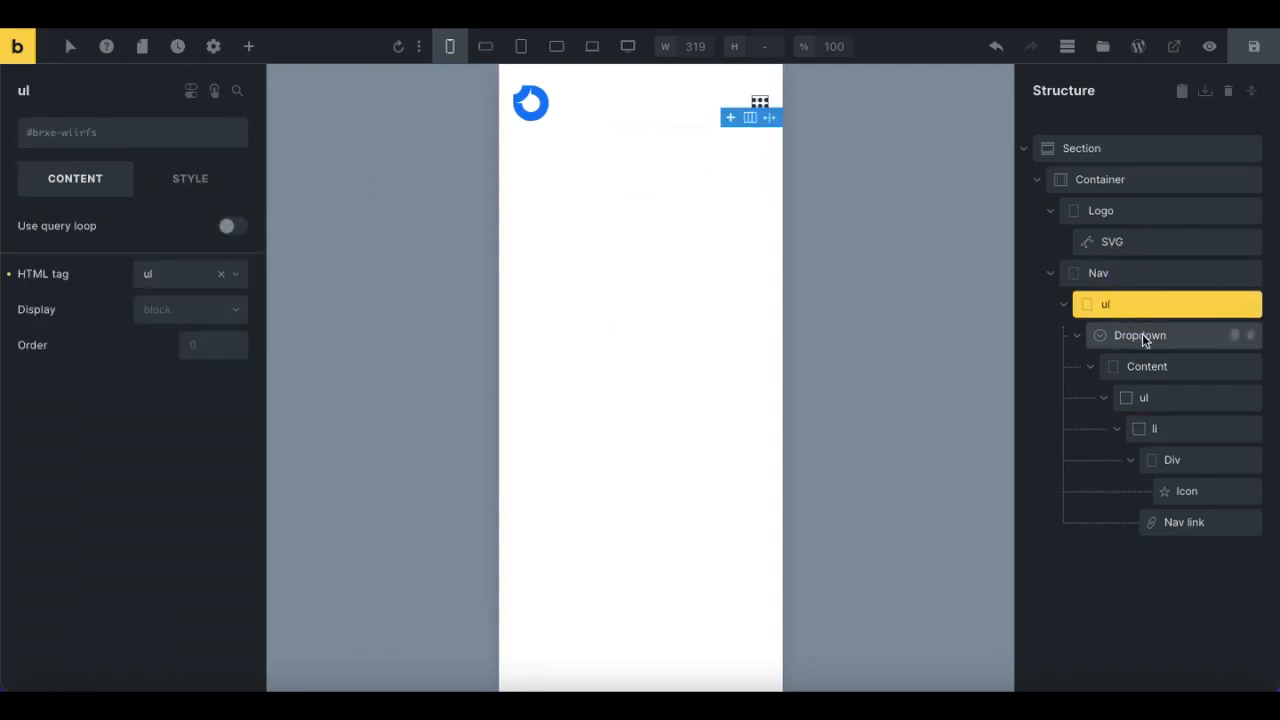
pyautogui.click(1142, 334)
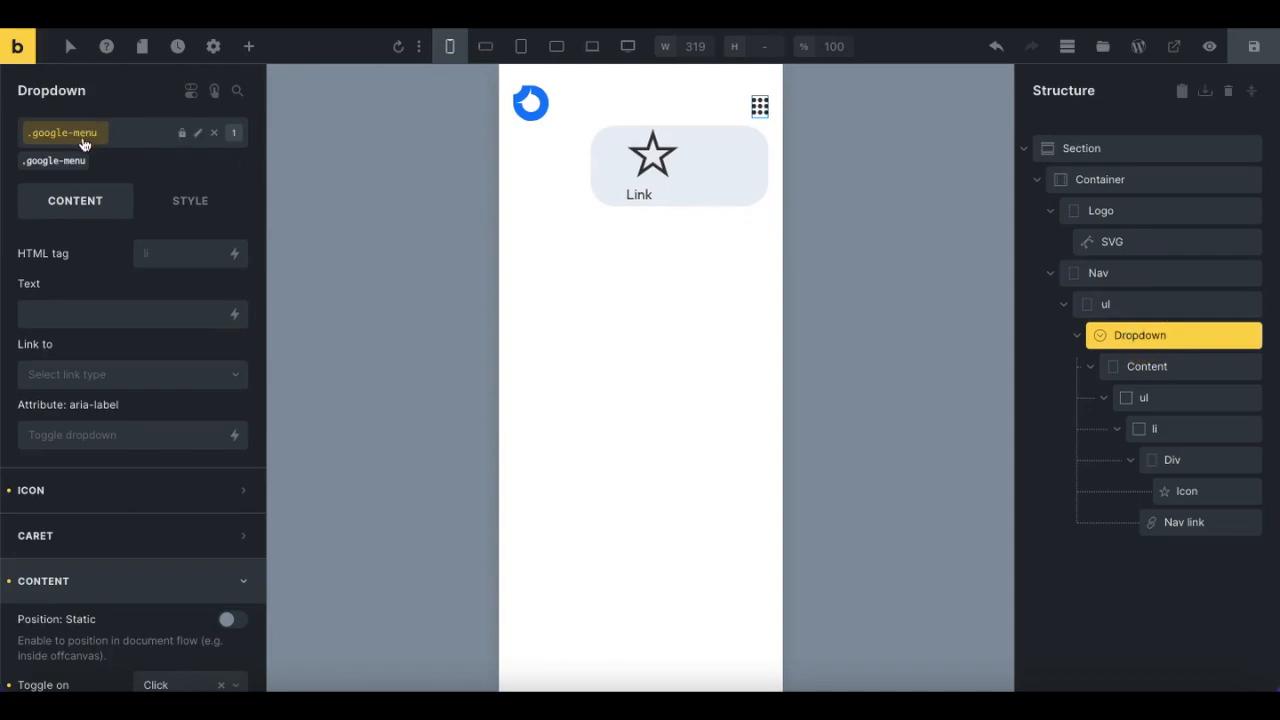
pyautogui.click(36, 145)
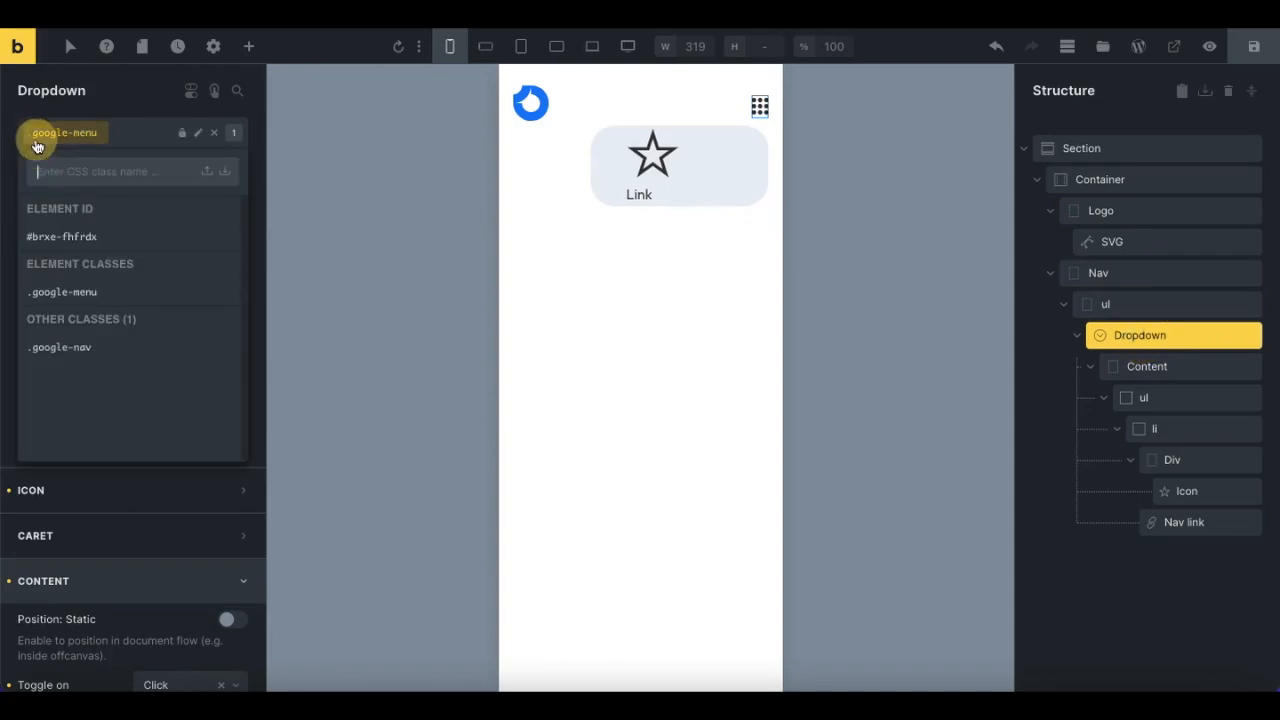
pyautogui.click(104, 135)
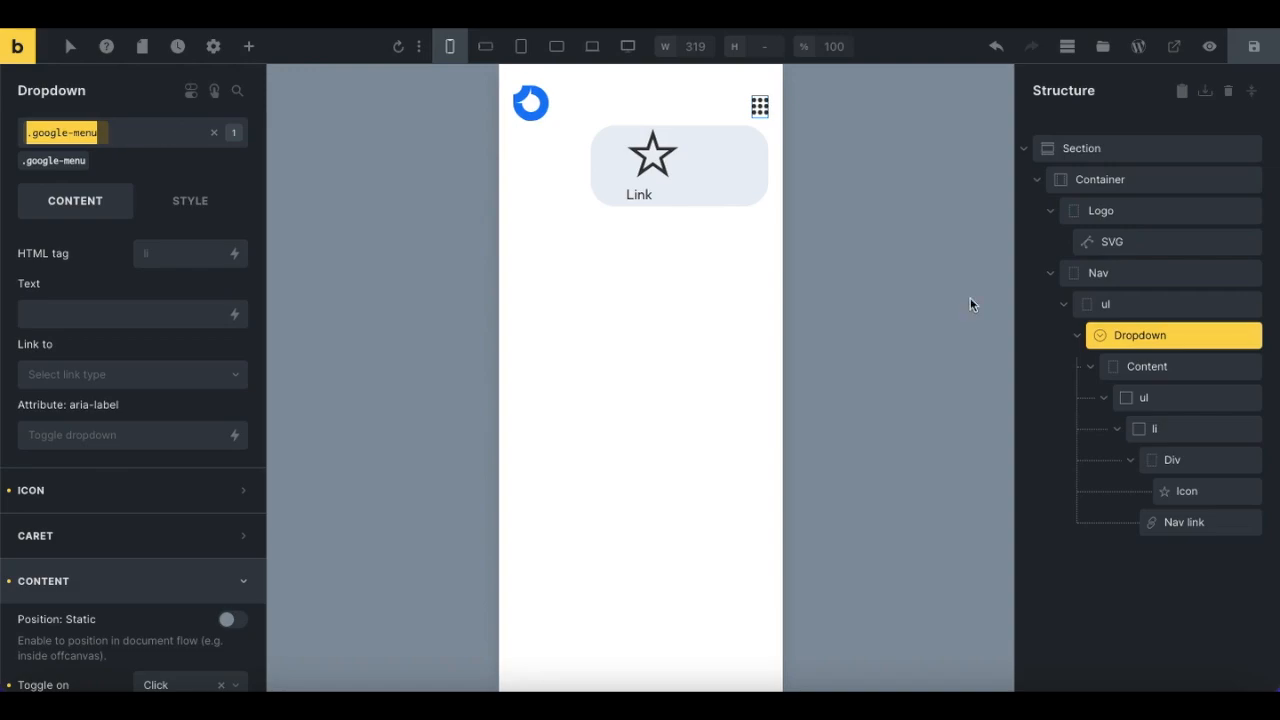
# Step: Nest the inner ul in a new Block placed directly under the dropdown Content, and name that Block "li"
pyautogui.rightClick(1166, 398)
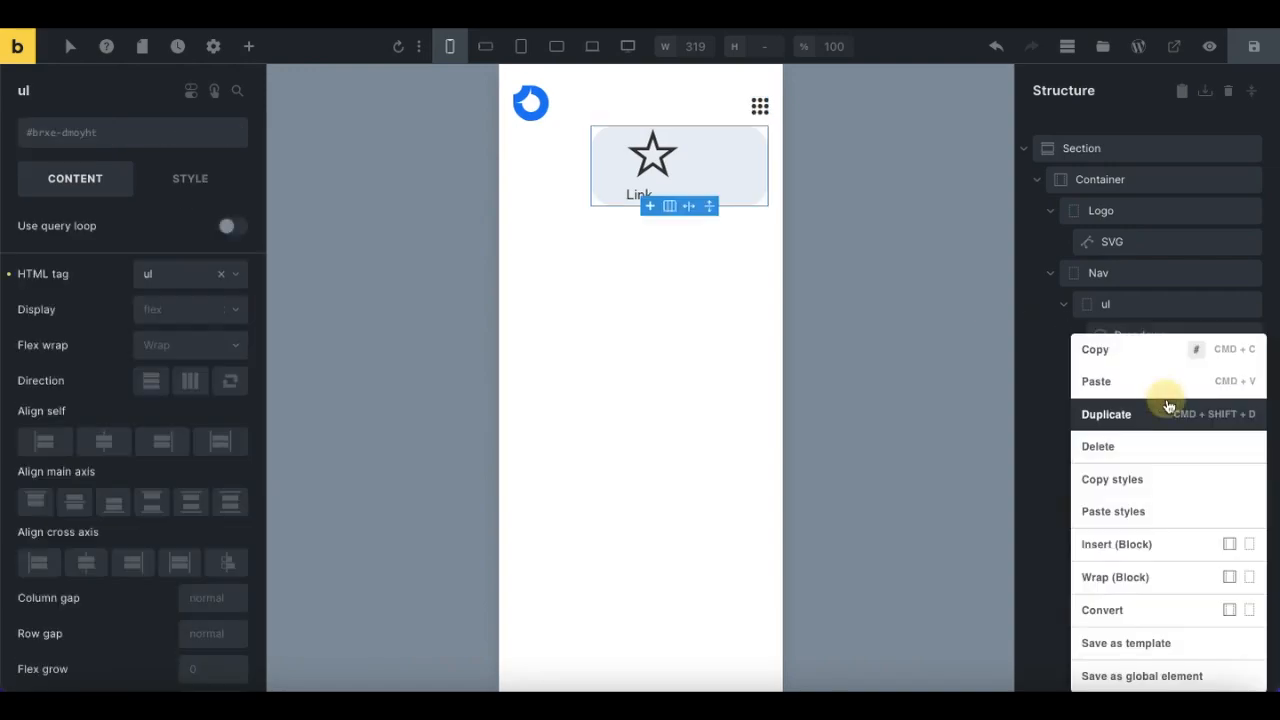
pyautogui.click(1186, 545)
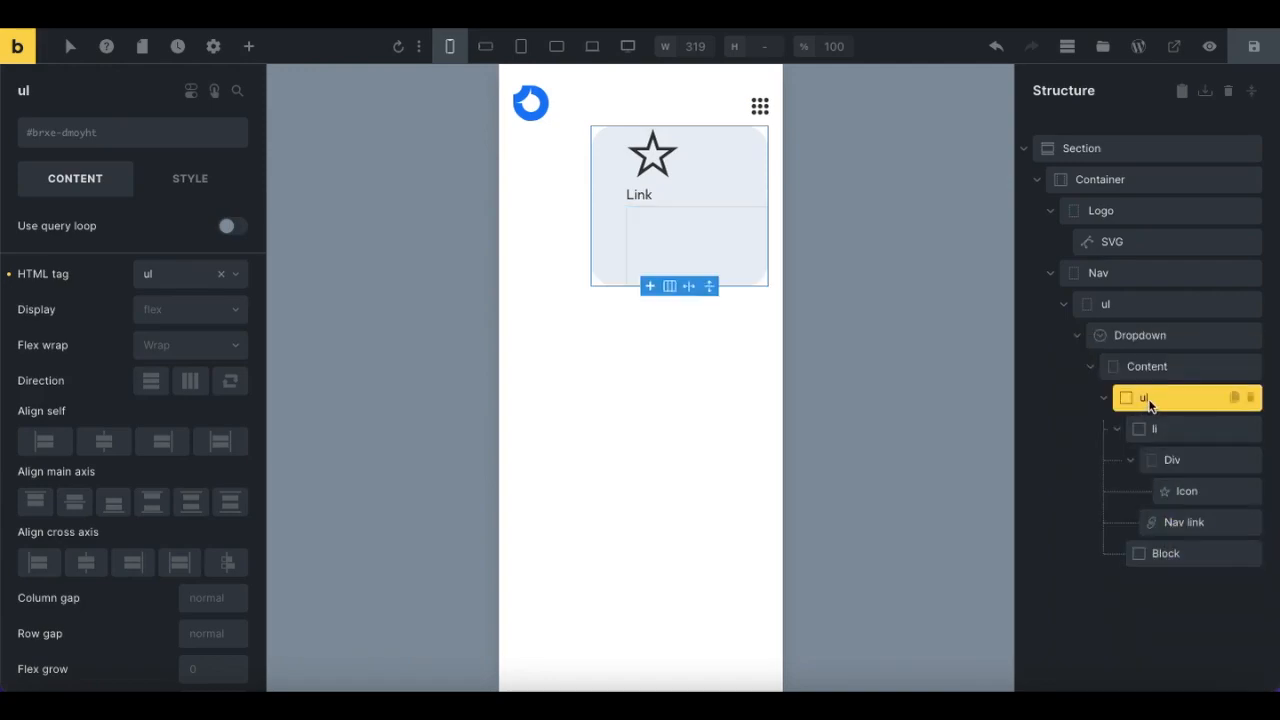
pyautogui.moveTo(1131, 553); pyautogui.dragTo(1134, 382)
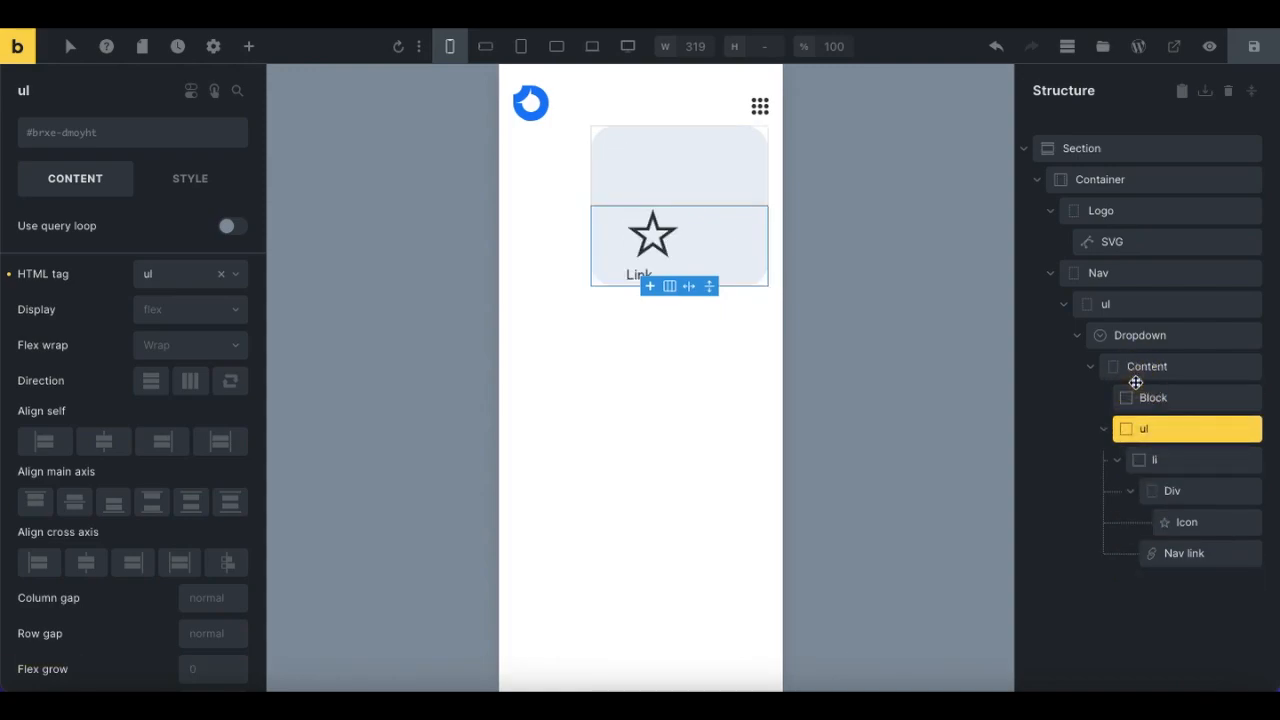
pyautogui.moveTo(1124, 429); pyautogui.dragTo(1141, 404)
pyautogui.doubleClick(1151, 399)
pyautogui.write('li')
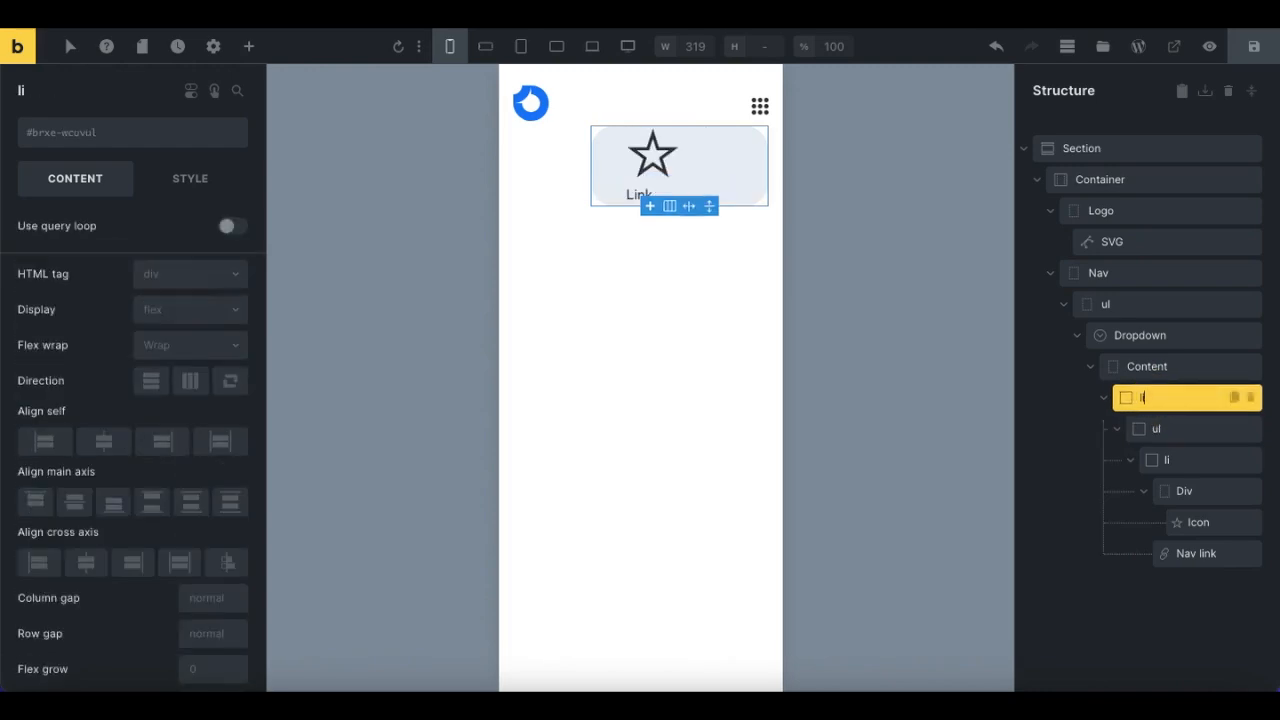
# Step: Create the class .google-menu__wrapper on the dropdown Content, copying its .google-menu__ prefix for reuse
pyautogui.click(1118, 334)
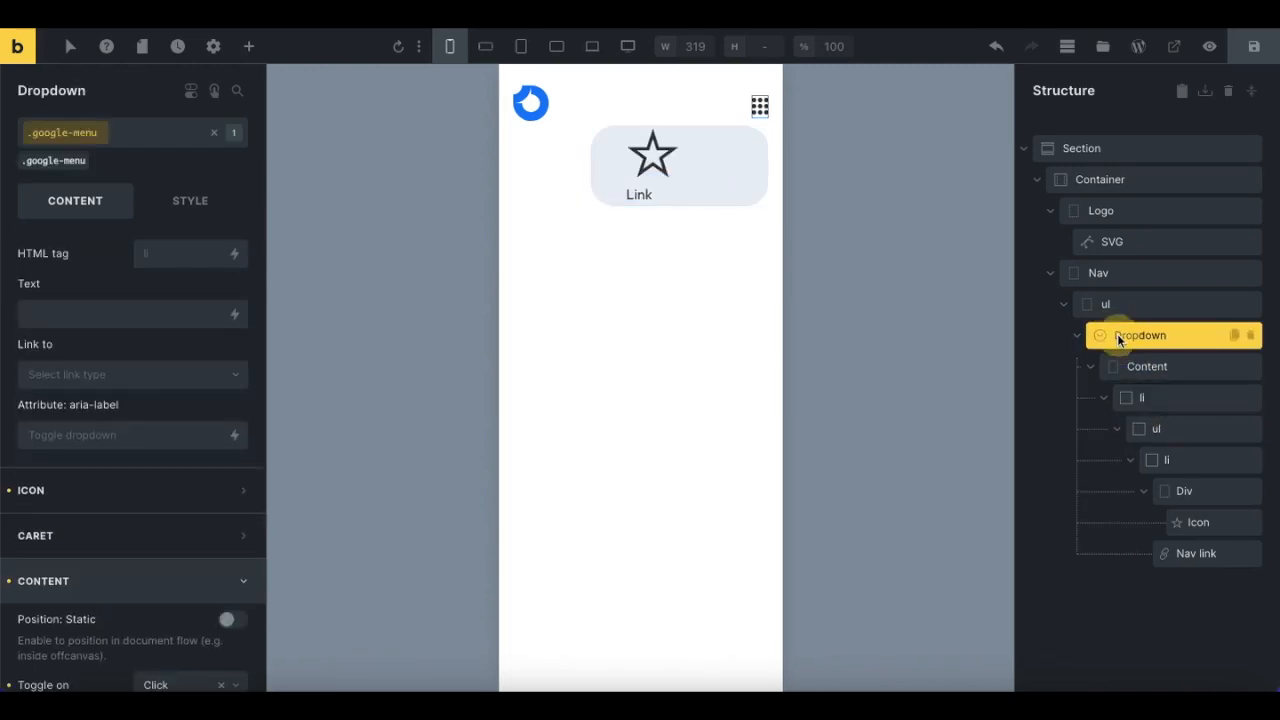
pyautogui.click(1127, 367)
pyautogui.click(95, 135)
pyautogui.write('.google-menu')
pyautogui.write('-')
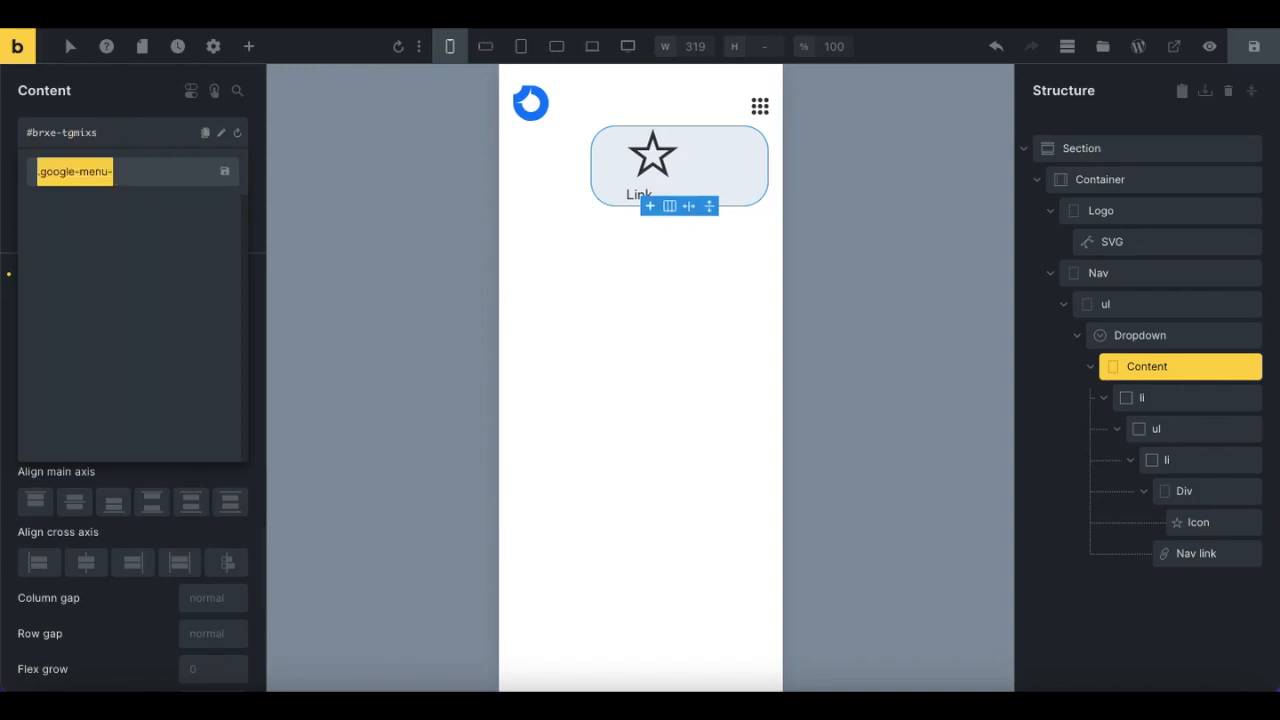
pyautogui.press('Right')
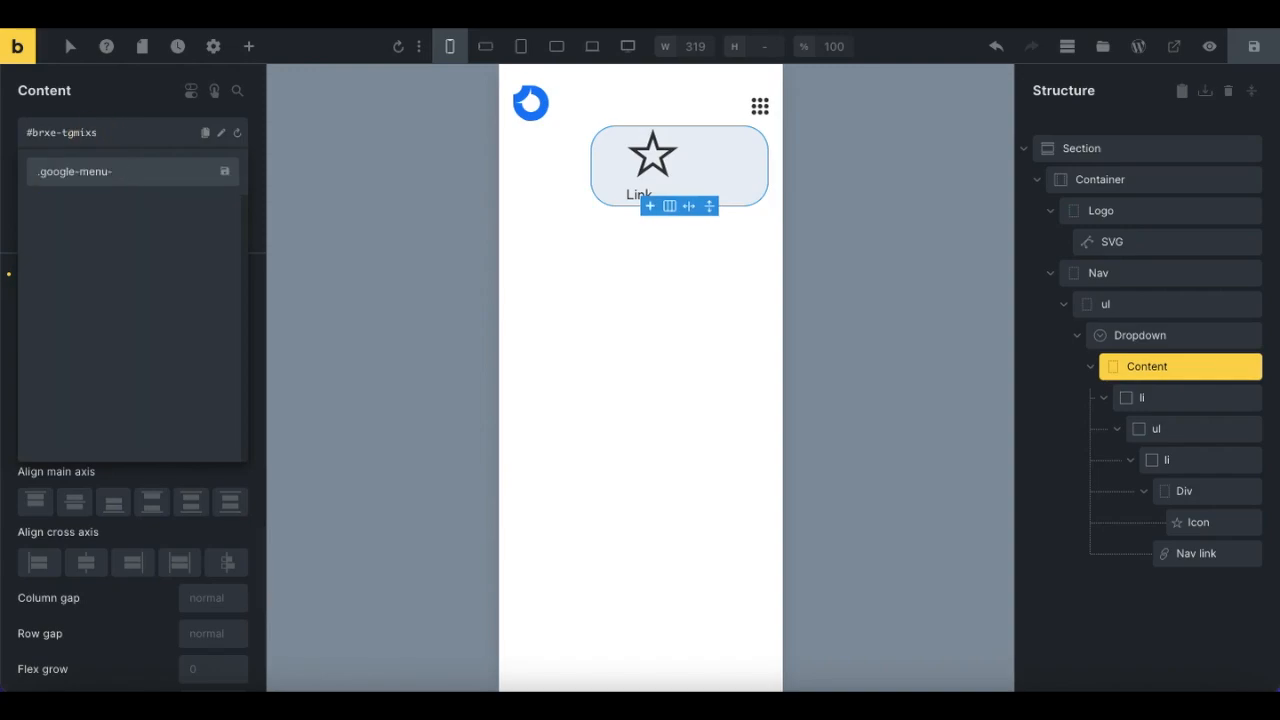
pyautogui.hotkey('ctrl', 'a')
pyautogui.hotkey('ctrl', 'c')
pyautogui.press('Right')
pyautogui.write('_wrapper')
pyautogui.press('Return')
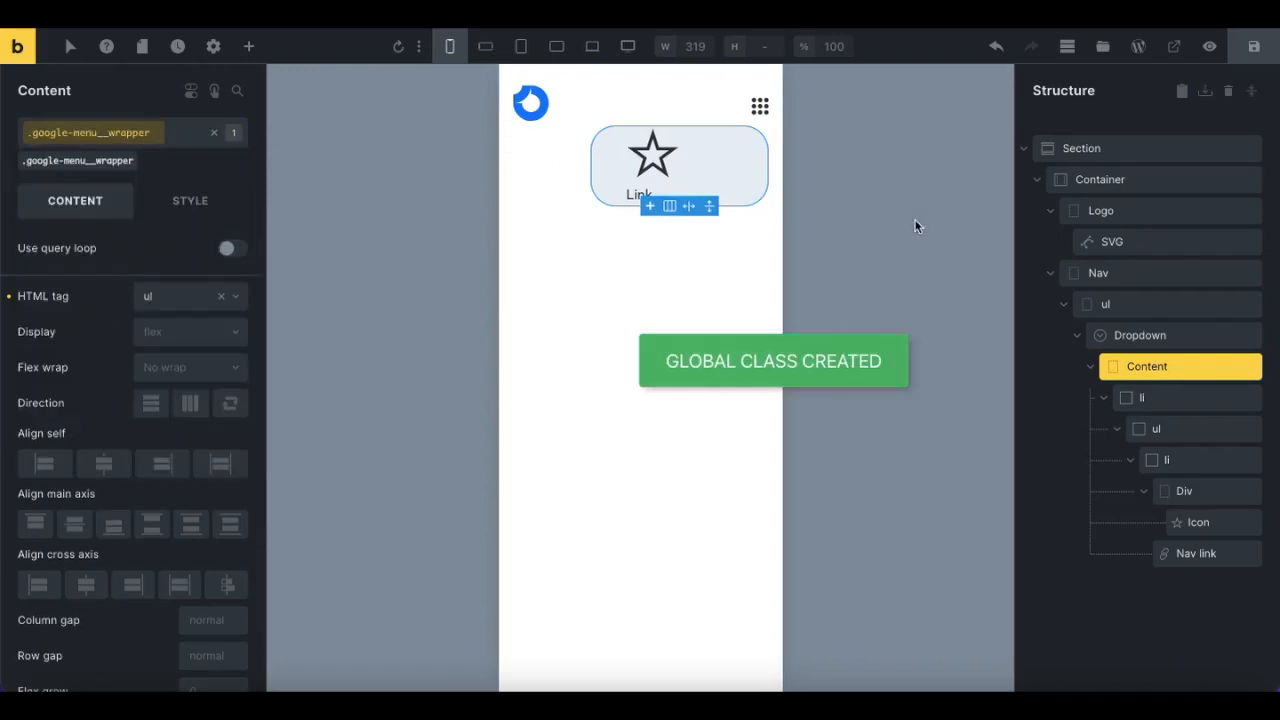
# Step: Create the class .google-menu__inner on the outer li inside the dropdown Content
pyautogui.click(1140, 399)
pyautogui.click(120, 134)
pyautogui.hotkey('ctrl', 'v')
pyautogui.press('Return')
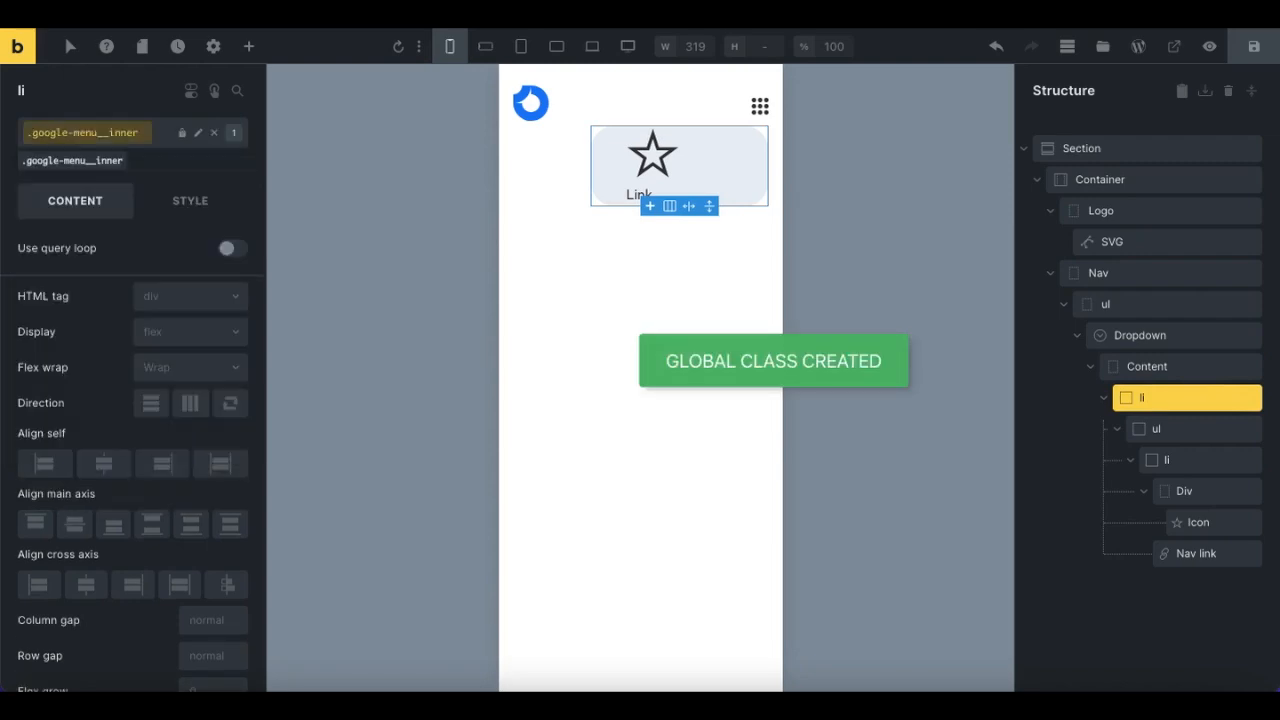
# Step: Create the class .google-menu__grid on the ul nested in the outer li
pyautogui.click(1162, 428)
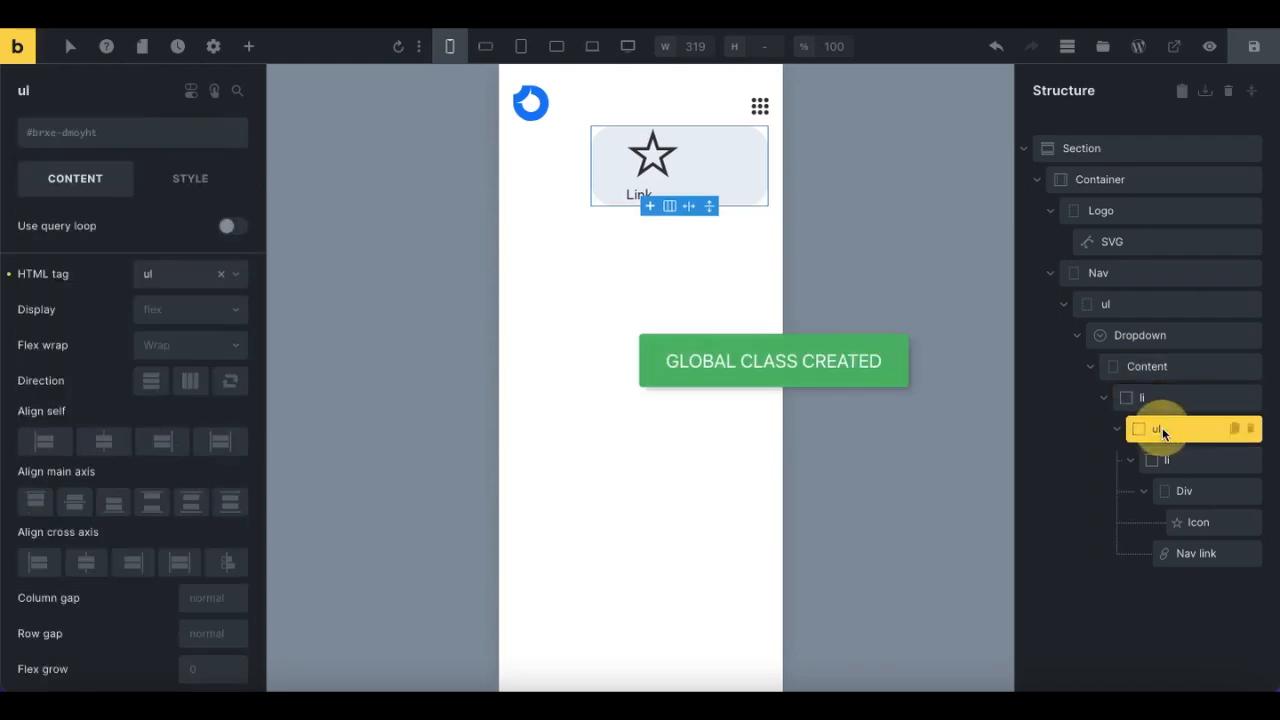
pyautogui.click(144, 144)
pyautogui.hotkey('ctrl', 'v')
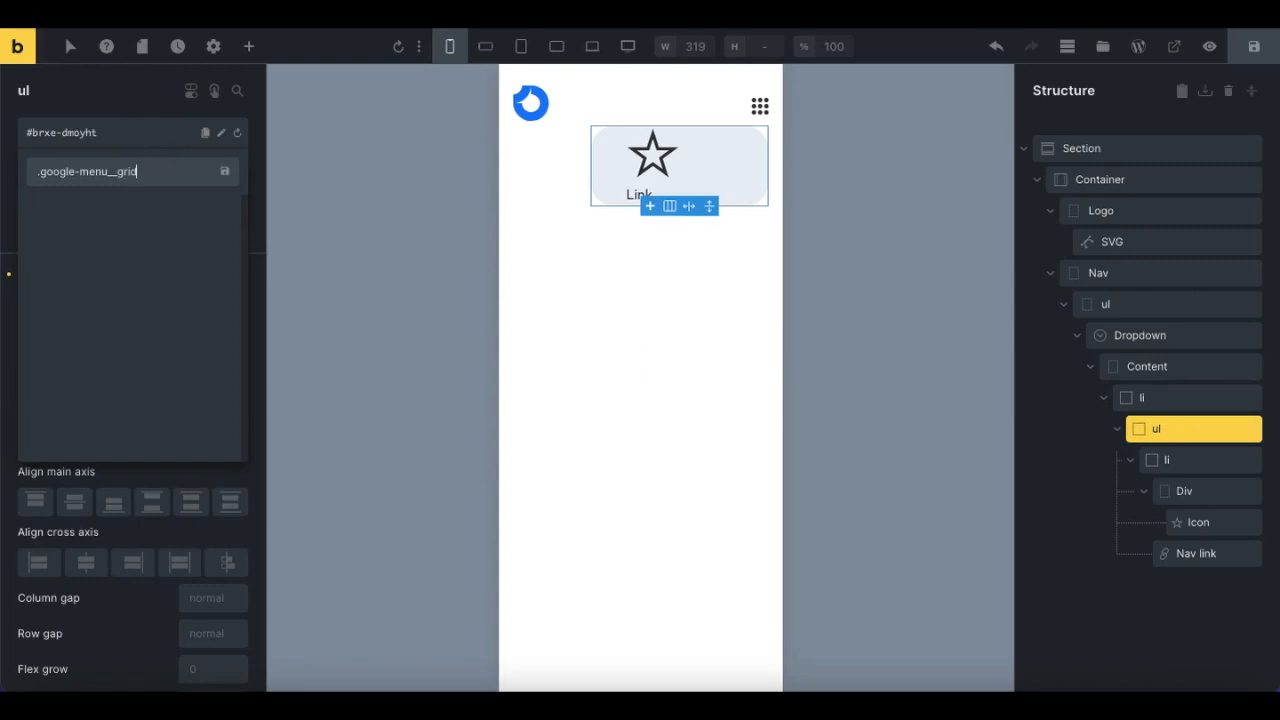
pyautogui.write('grid')
pyautogui.press('Return')
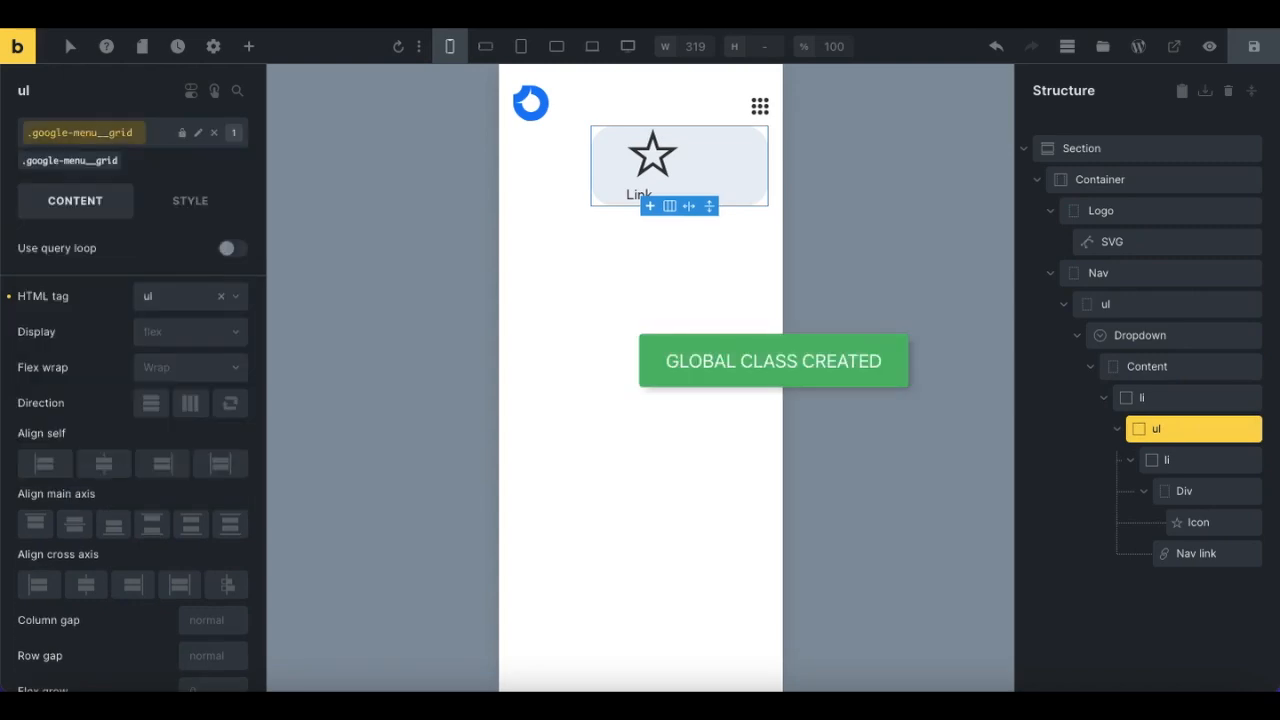
# Step: Create the class .google-menu__link-wrapper on the inner li and copy that class name
pyautogui.click(1166, 459)
pyautogui.click(137, 140)
pyautogui.hotkey('ctrl', 'v')
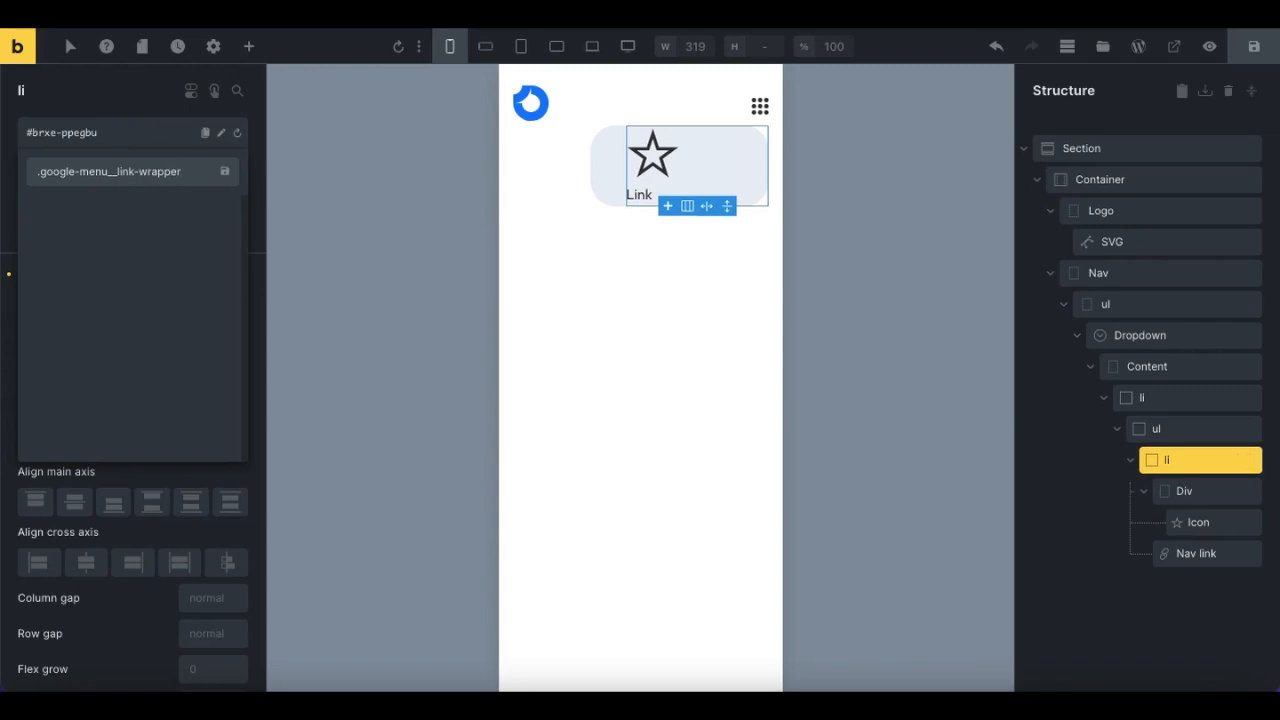
pyautogui.hotkey('ctrl', 'a')
pyautogui.hotkey('ctrl', 'c')
pyautogui.press('Return')
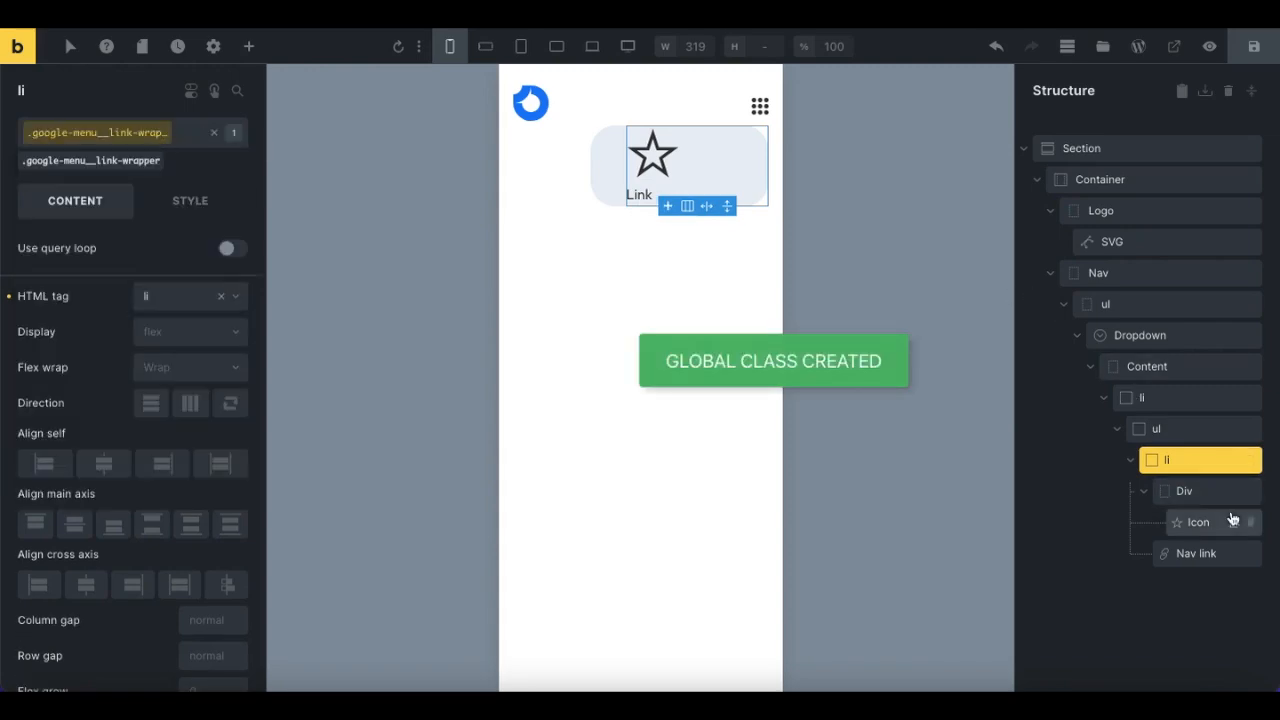
# Step: Create the class .google-menu__link-icon-wrapper on the Div around the Icon, basing it on the copied link-wrapper class name
pyautogui.click(1189, 491)
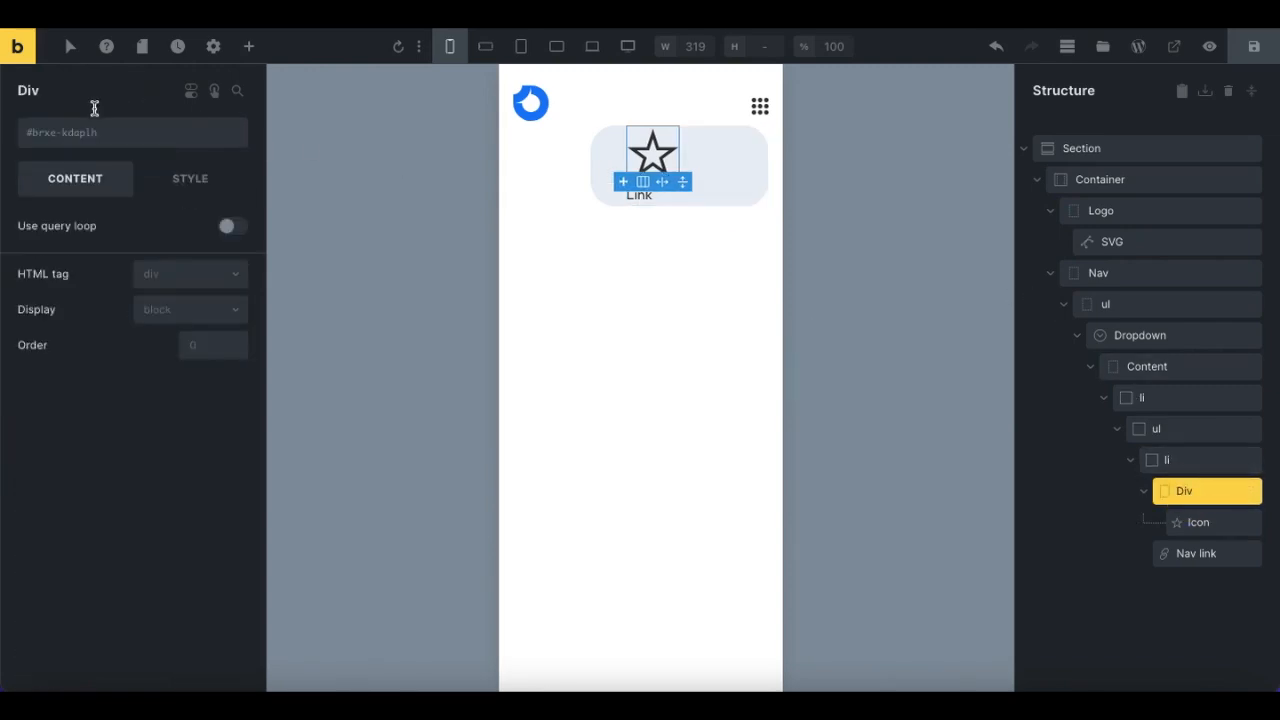
pyautogui.click(103, 142)
pyautogui.hotkey('ctrl', 'v')
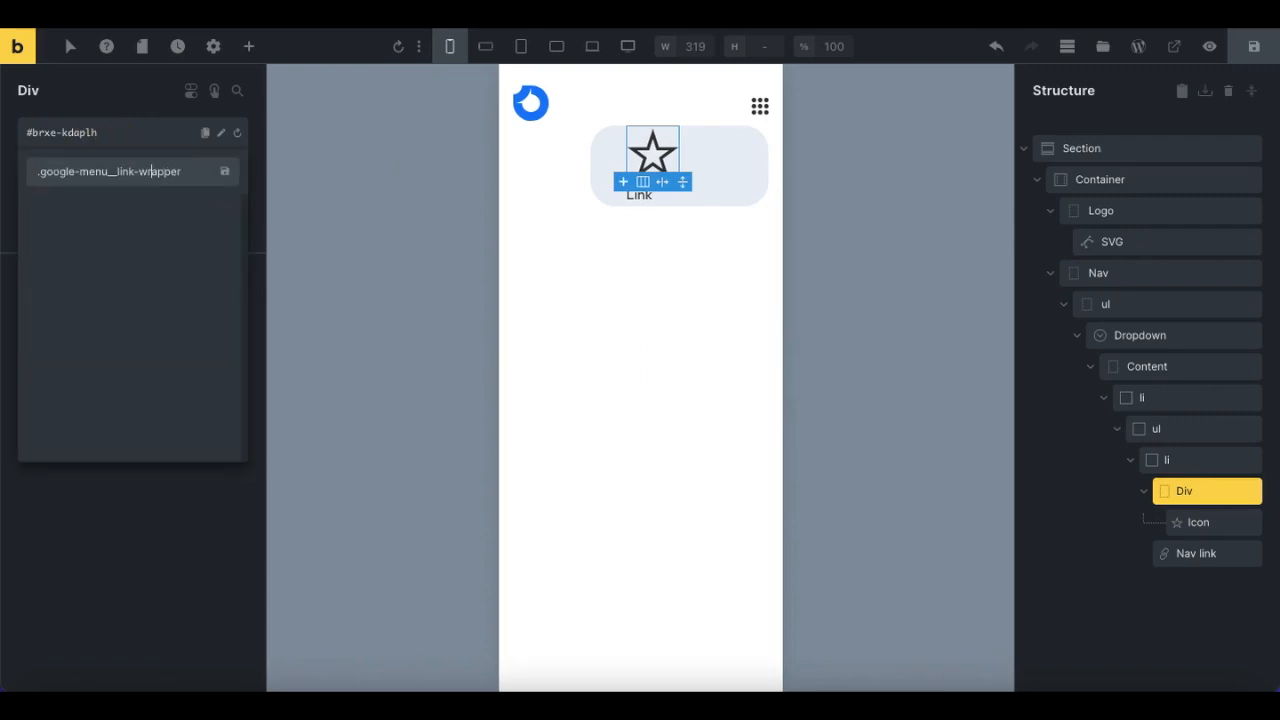
pyautogui.write('icon-')
pyautogui.press('Return')
# Step: Create the class .google-menu__link-icon on the Icon element, adapting the copied class name
pyautogui.click(1197, 522)
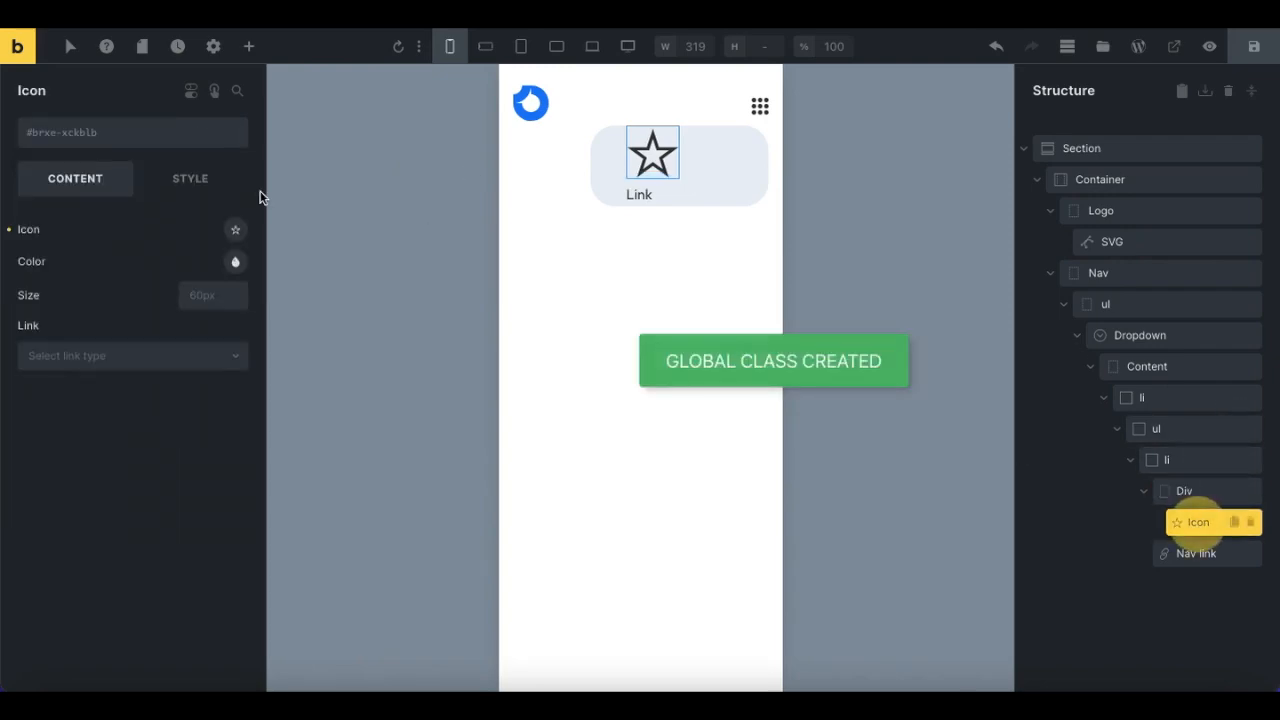
pyautogui.click(143, 143)
pyautogui.hotkey('ctrl', 'v')
pyautogui.press('BackSpace')
pyautogui.press('BackSpace')
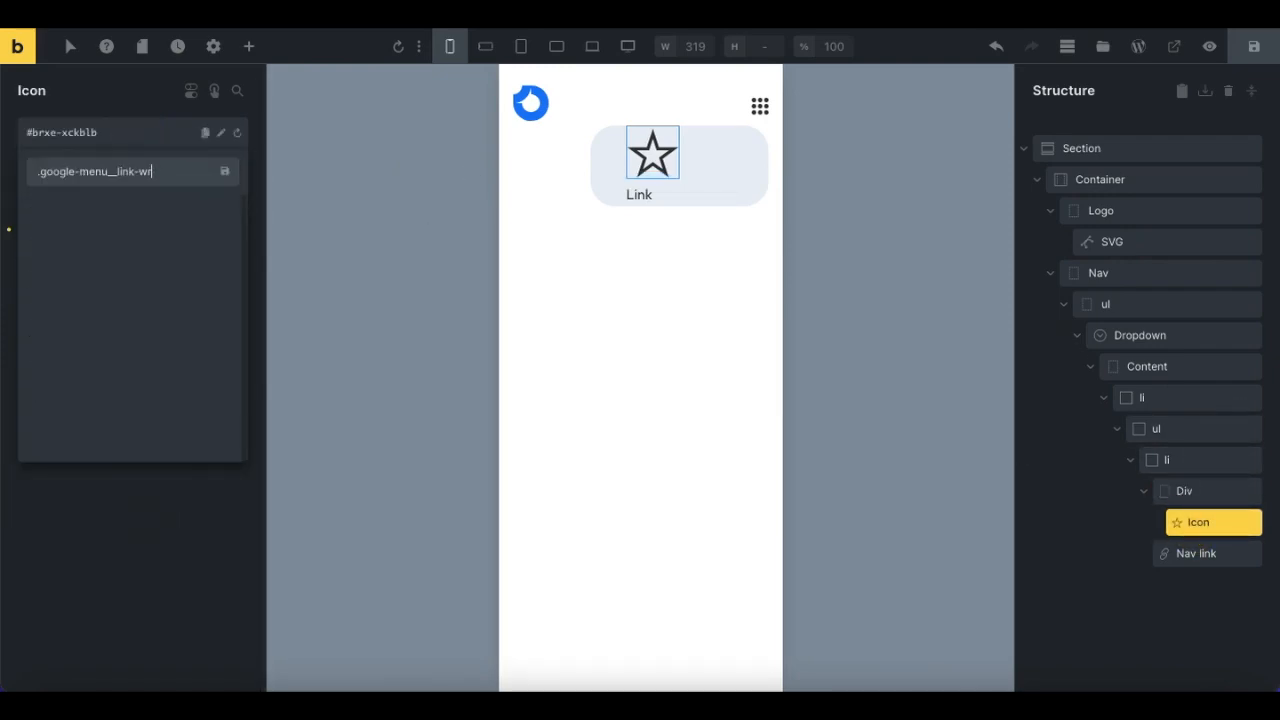
pyautogui.write('icon')
pyautogui.press('Return')
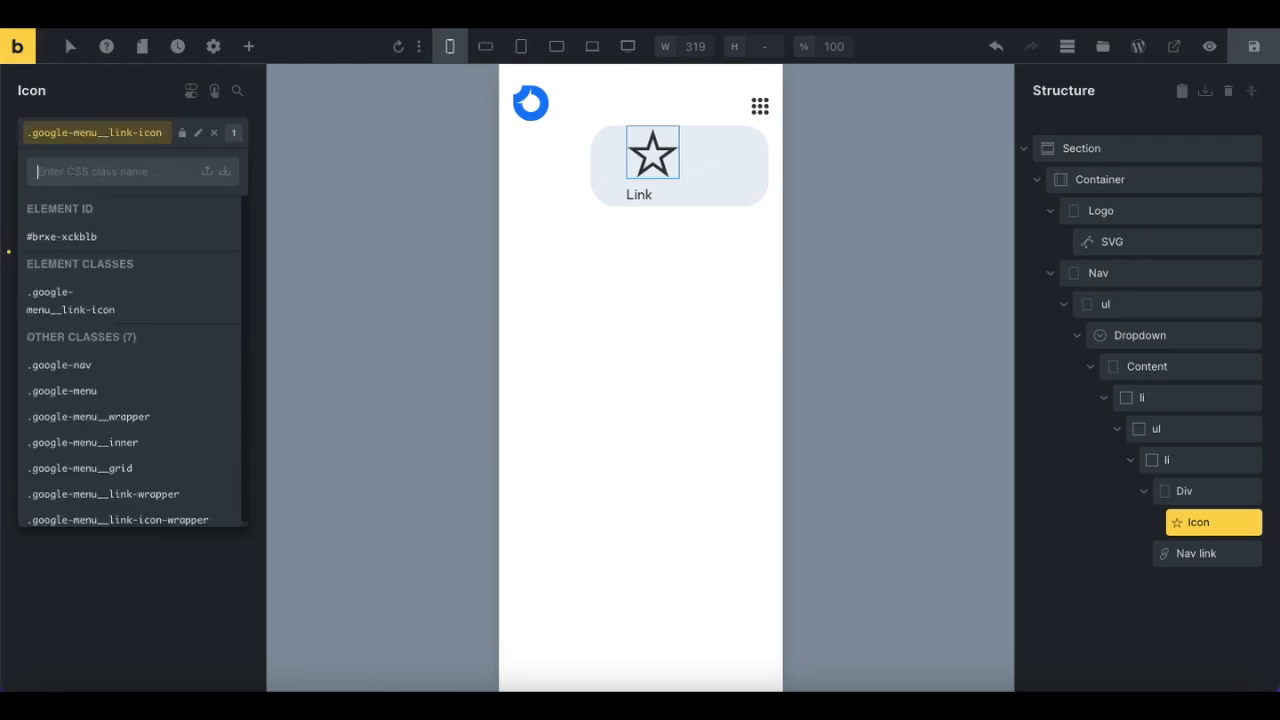
# Step: Create the class .google-menu__link on the Nav link inside the inner li
pyautogui.click(1199, 553)
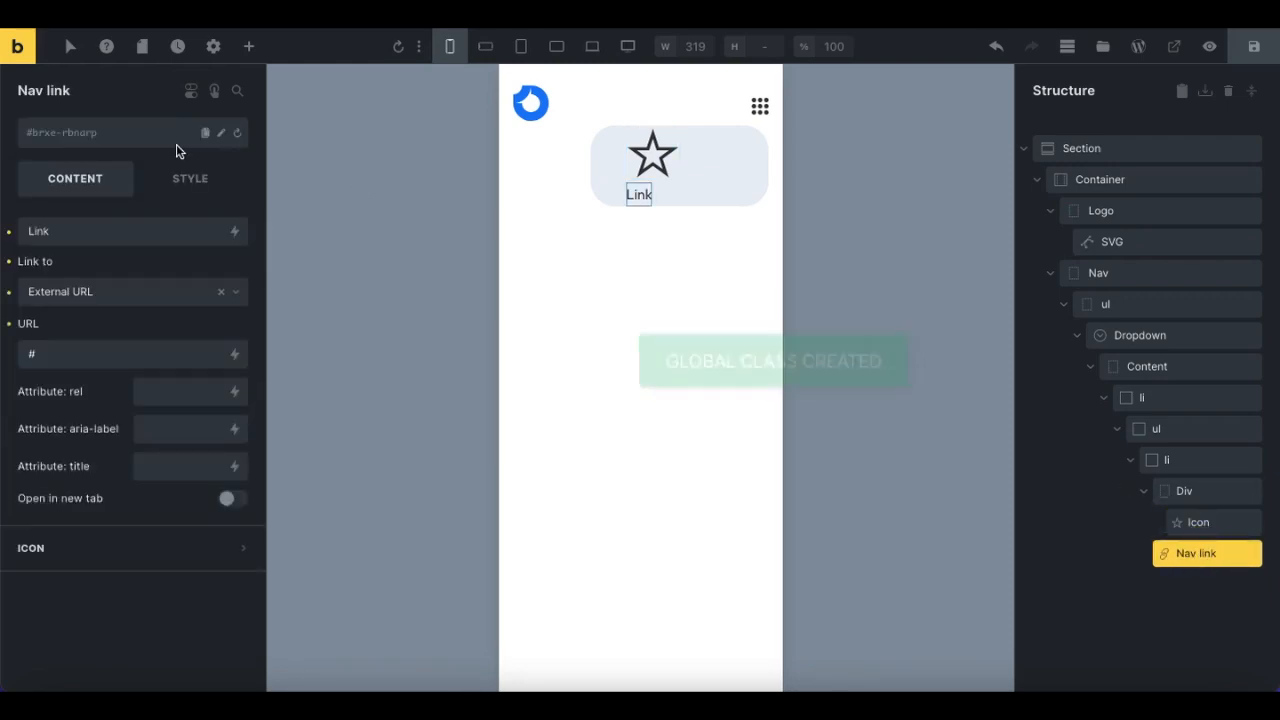
pyautogui.click(131, 143)
pyautogui.hotkey('ctrl', 'v')
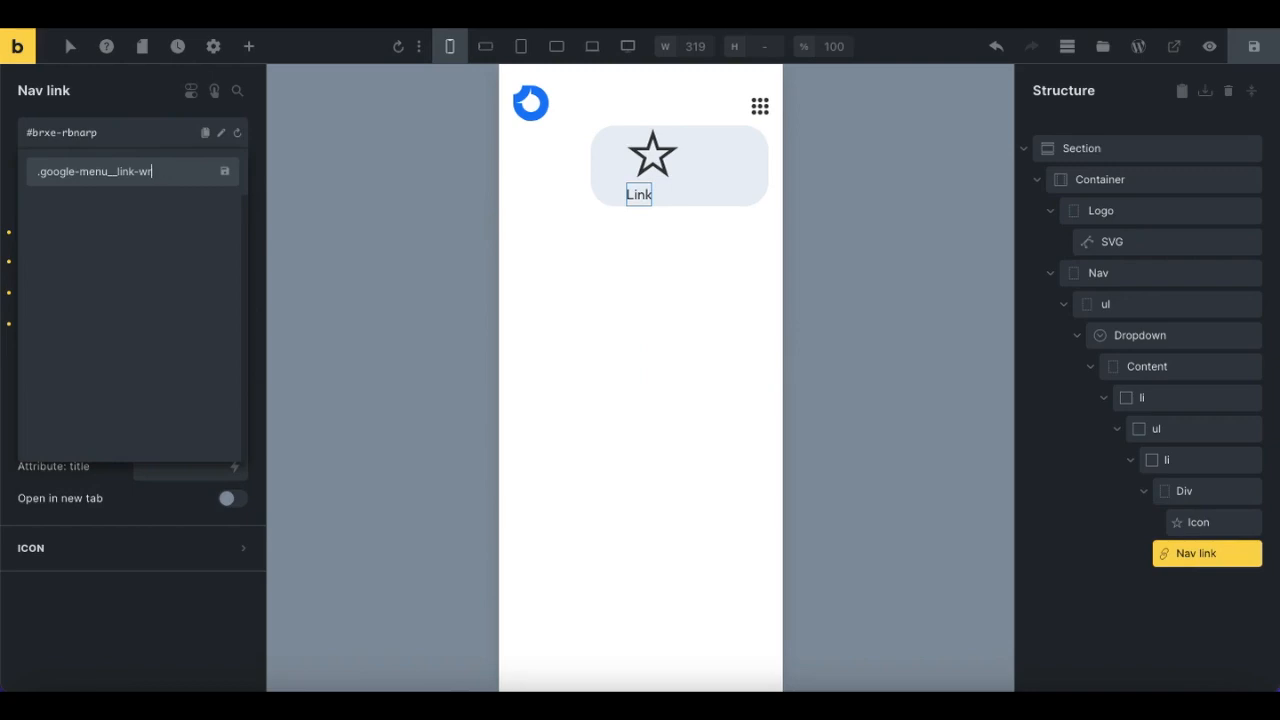
pyautogui.press('Return')
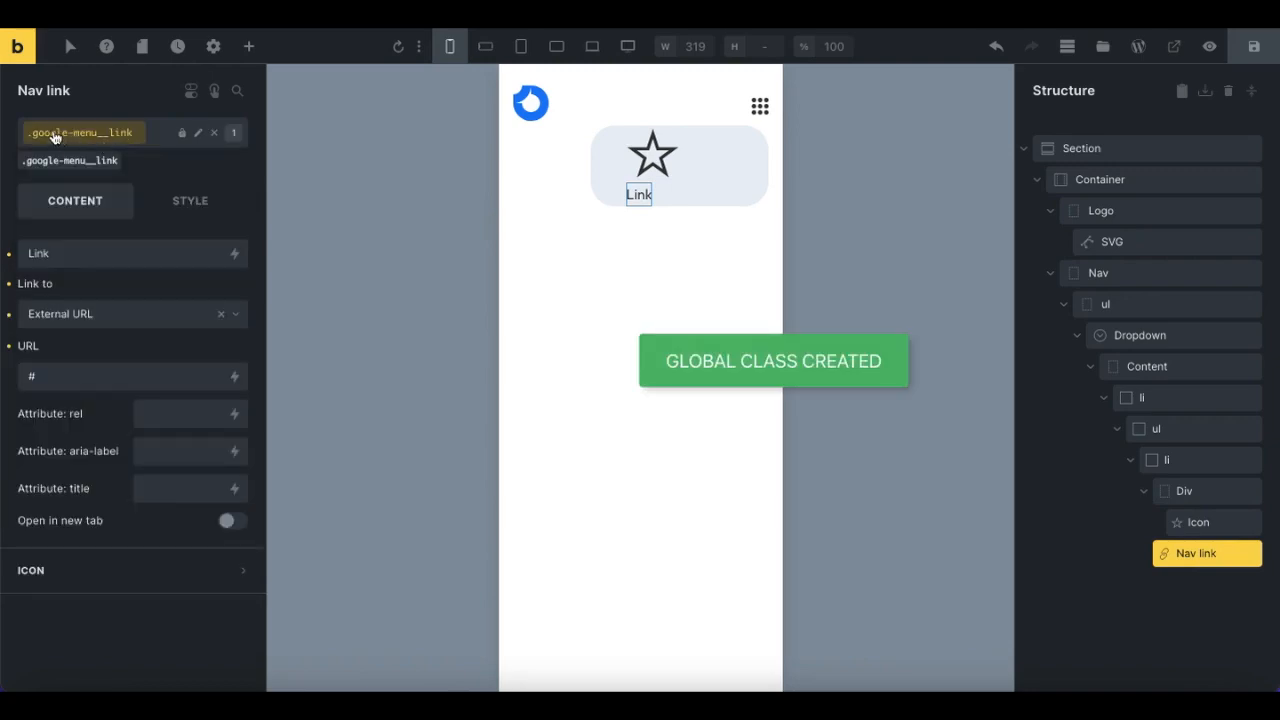
# Step: Review the classes assigned to the nested elements, from the Icon up to the dropdown Content
pyautogui.click(1190, 521)
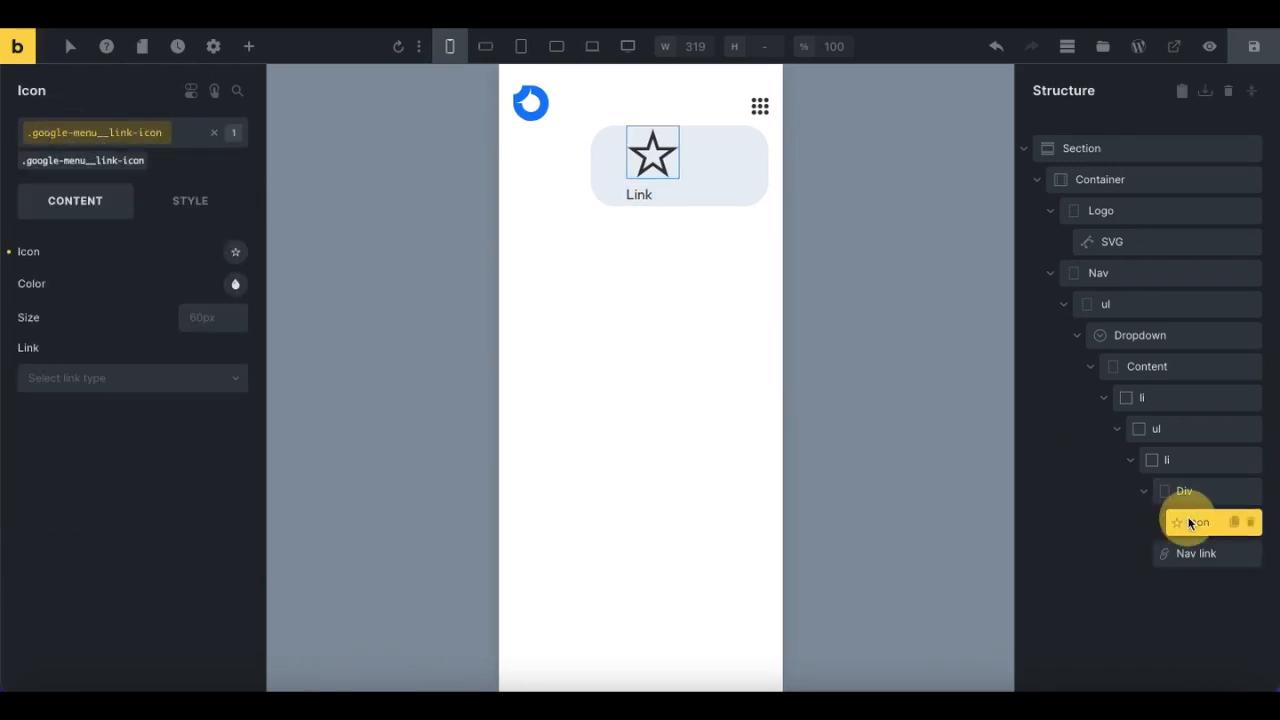
pyautogui.click(1178, 498)
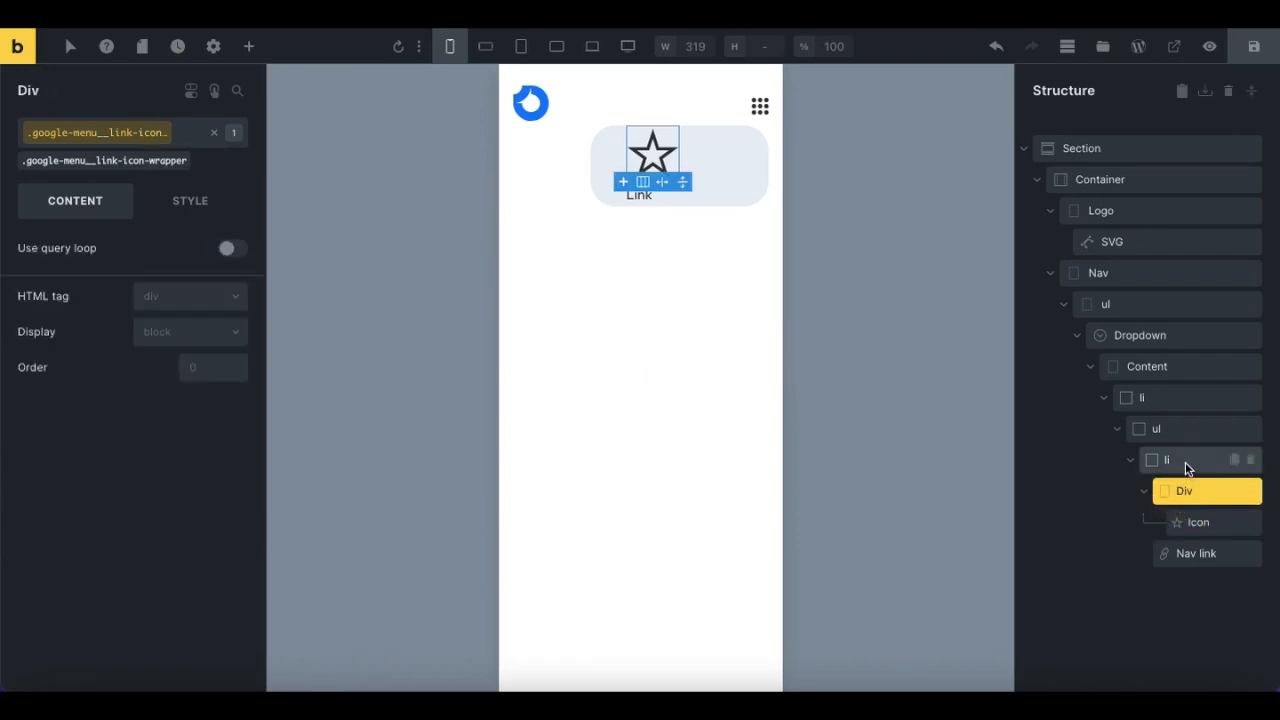
pyautogui.click(1187, 462)
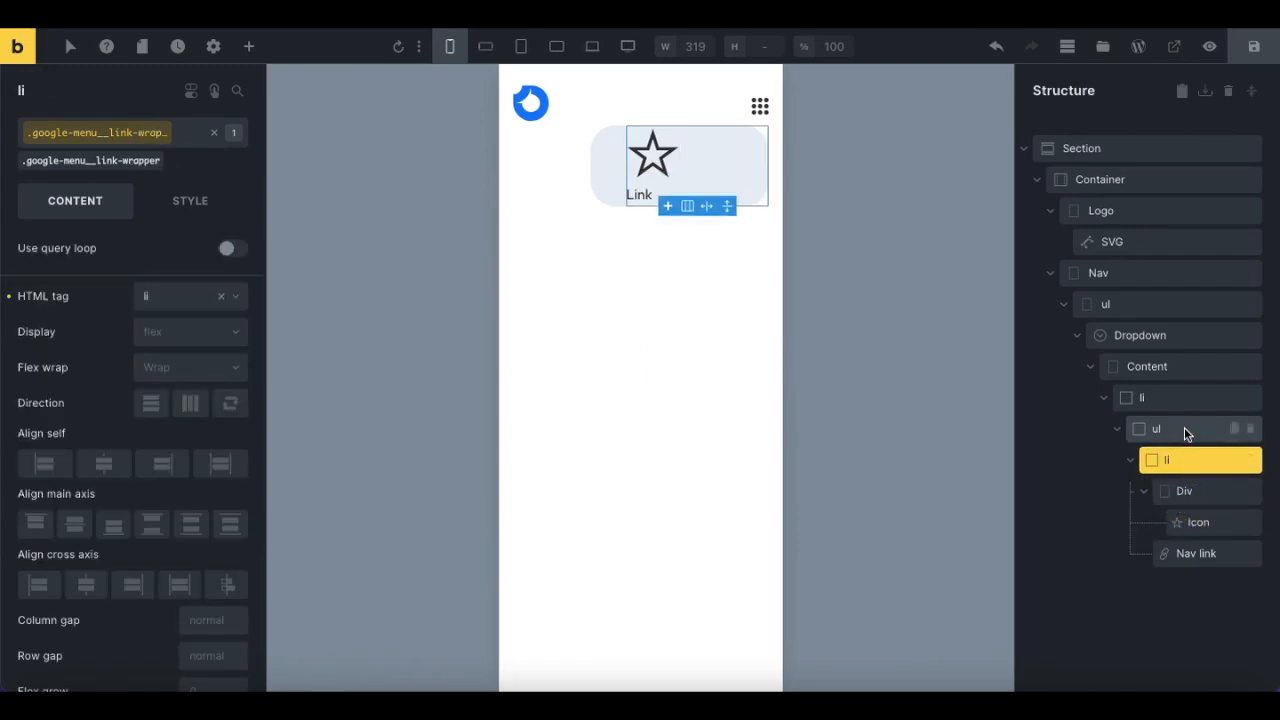
pyautogui.click(1184, 432)
pyautogui.click(1168, 400)
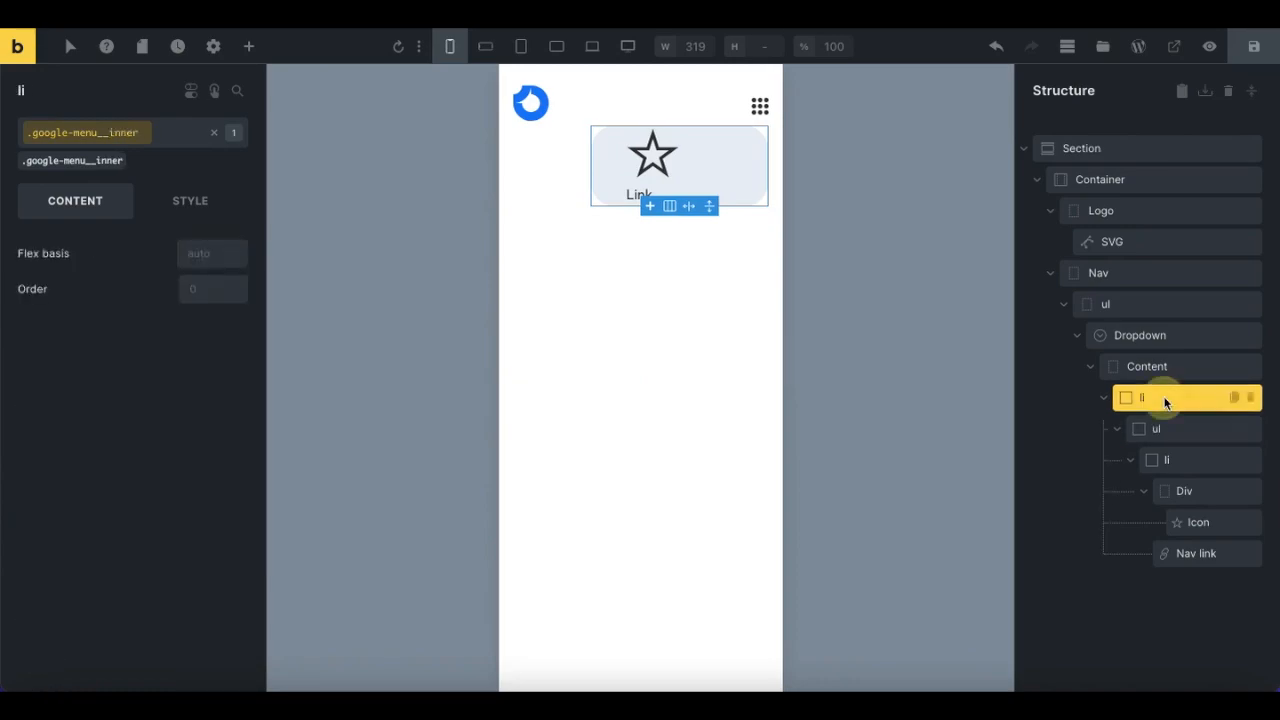
pyautogui.click(1160, 370)
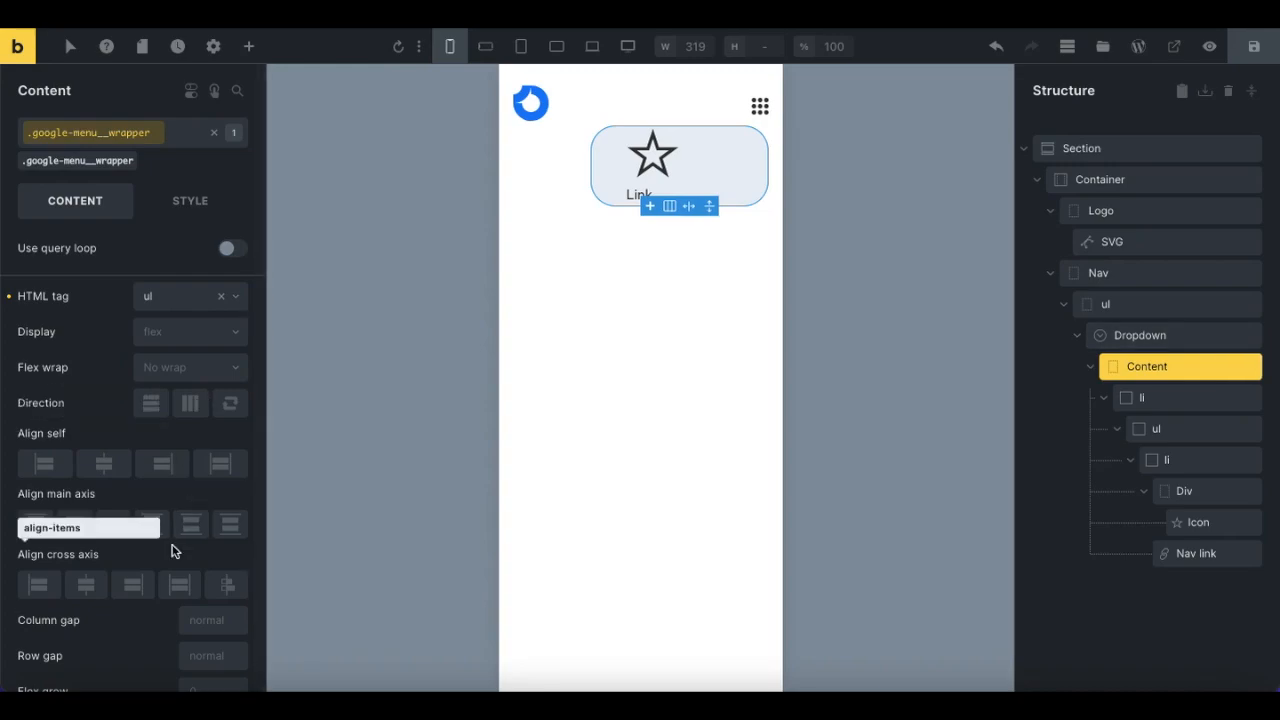
# Step: Set the background color of the outer li's .google-menu__inner class to palette color #f8fafd
pyautogui.click(190, 203)
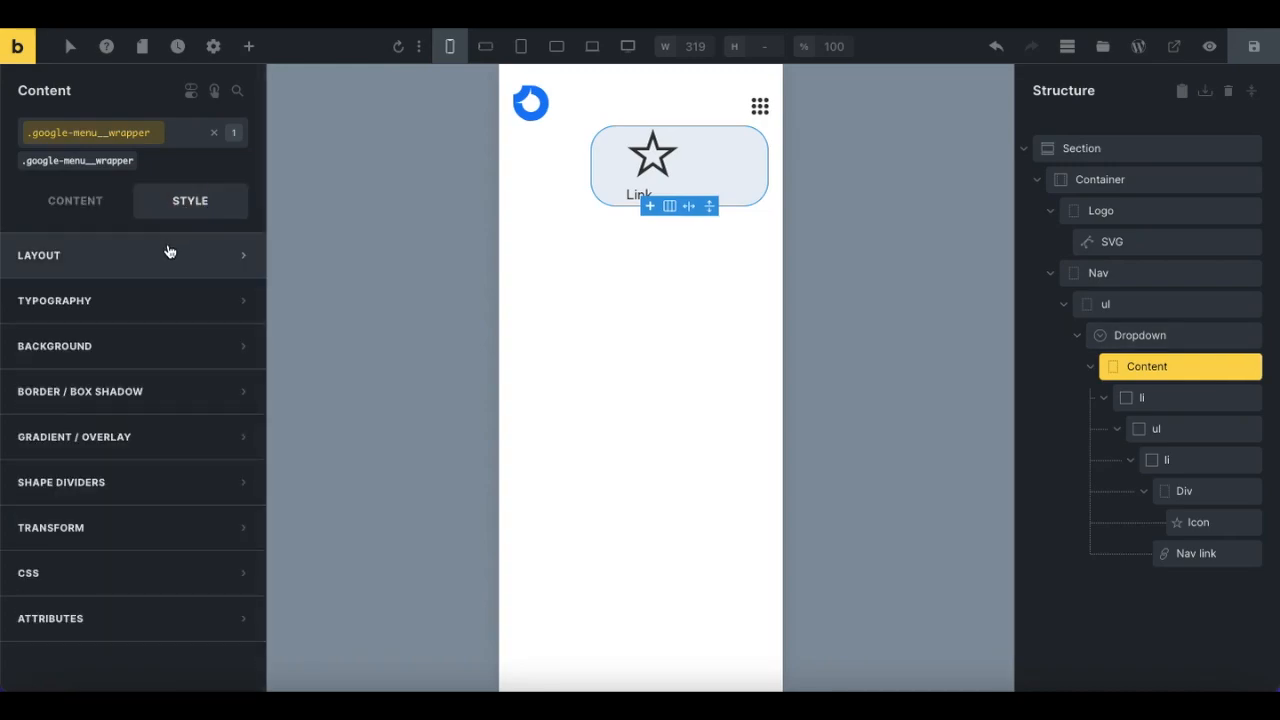
pyautogui.click(1166, 398)
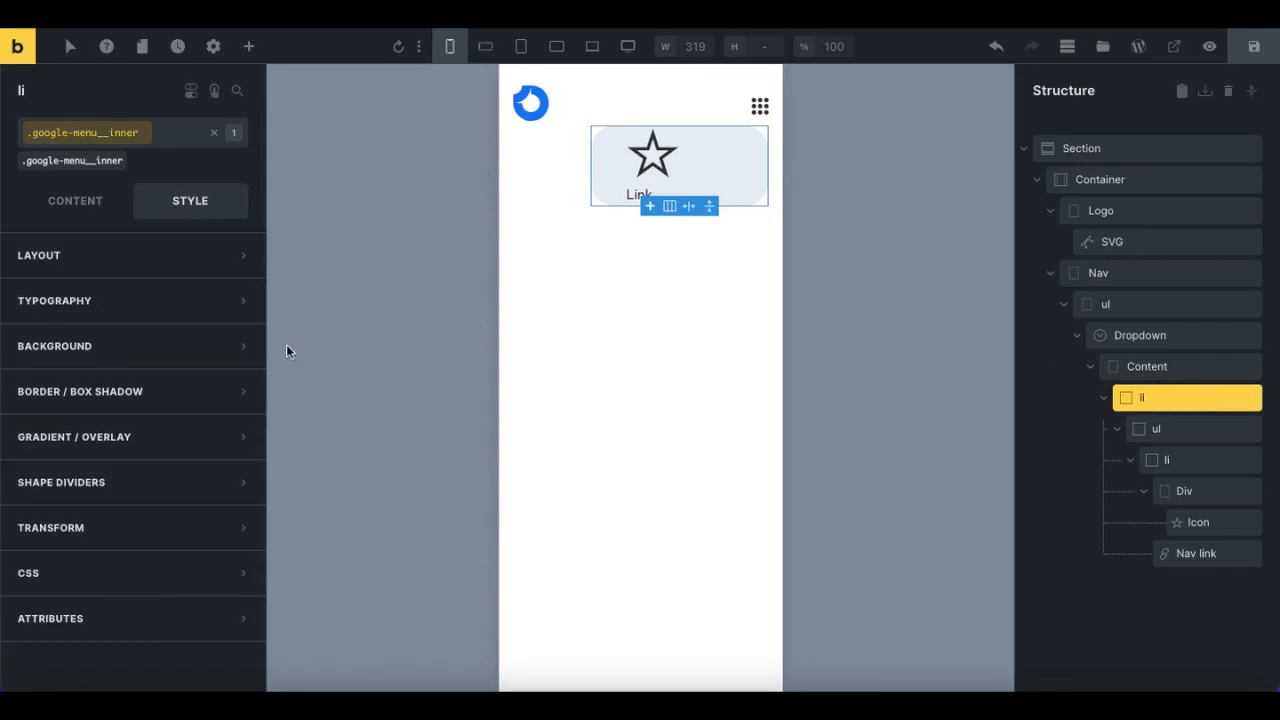
pyautogui.click(186, 347)
pyautogui.click(235, 388)
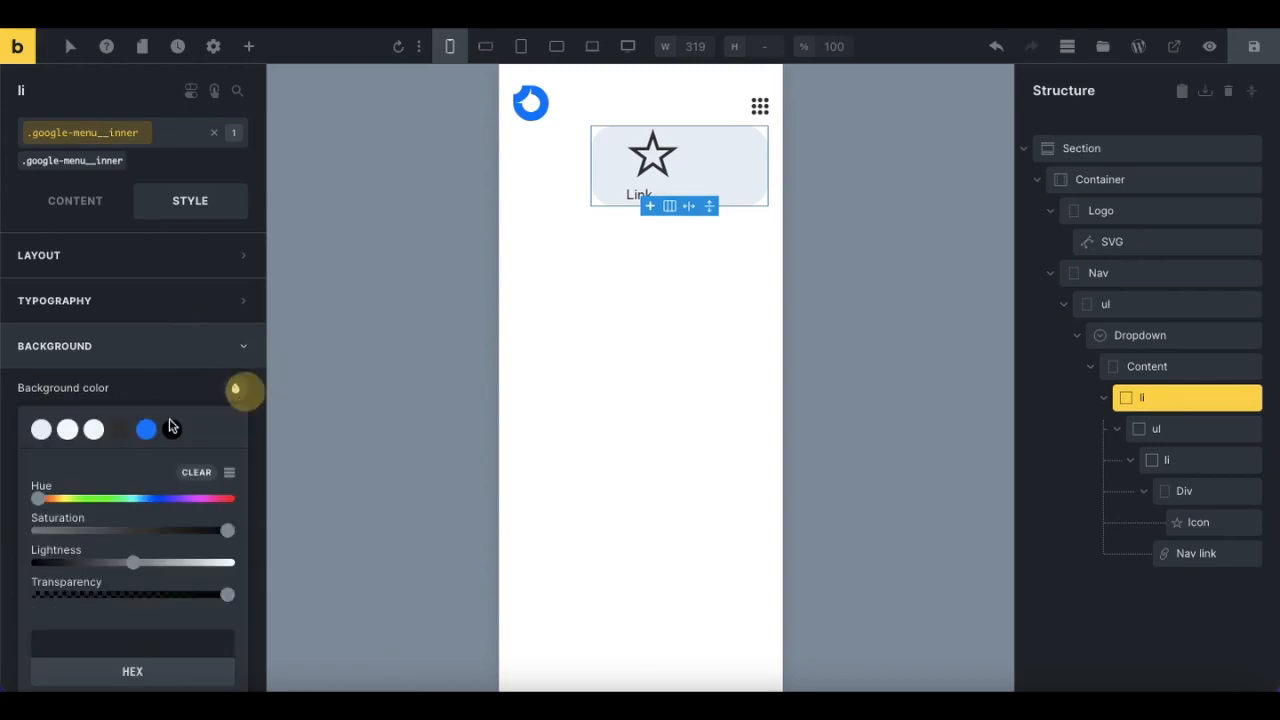
pyautogui.click(66, 430)
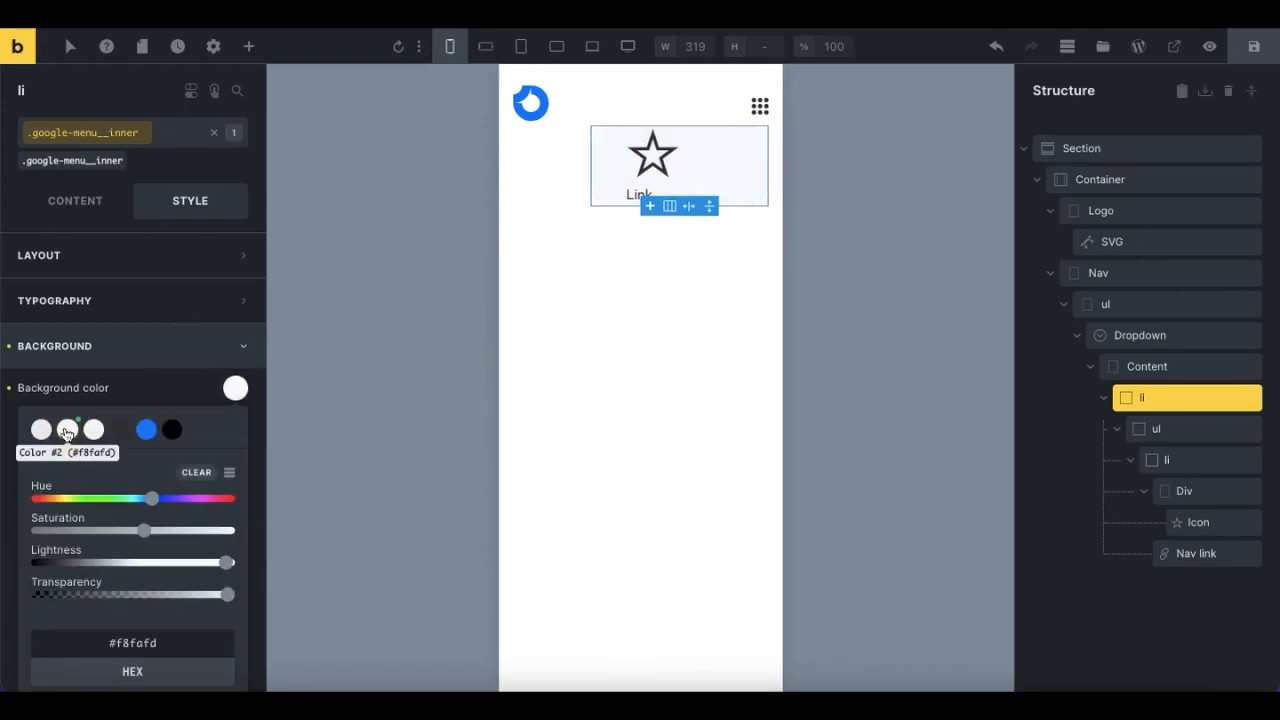
pyautogui.click(120, 355)
# Step: Set the padding of the dropdown Content's .google-menu__wrapper class to 0.5rem on all sides
pyautogui.click(1158, 369)
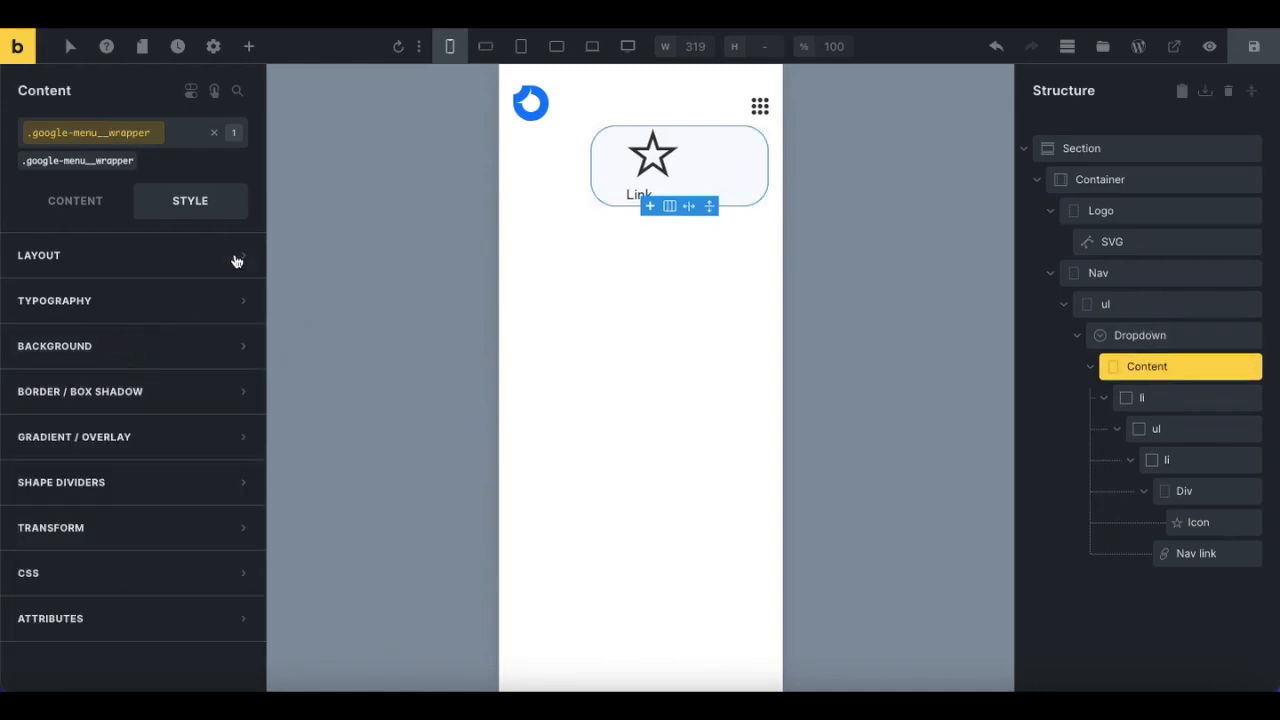
pyautogui.click(114, 259)
pyautogui.click(133, 473)
pyautogui.write('0.5rem')
pyautogui.click(238, 450)
pyautogui.click(238, 450)
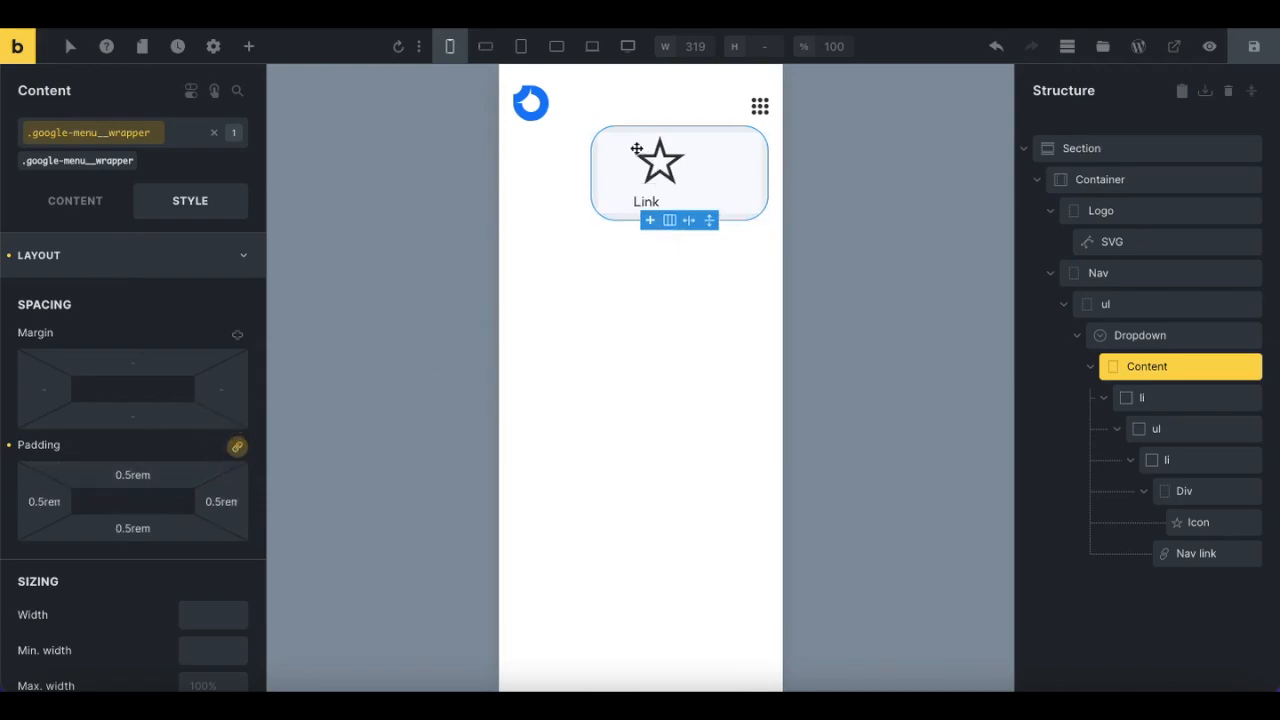
# Step: Set the border radius of the outer li's .google-menu__inner class to 1.5rem on all corners
pyautogui.click(1152, 398)
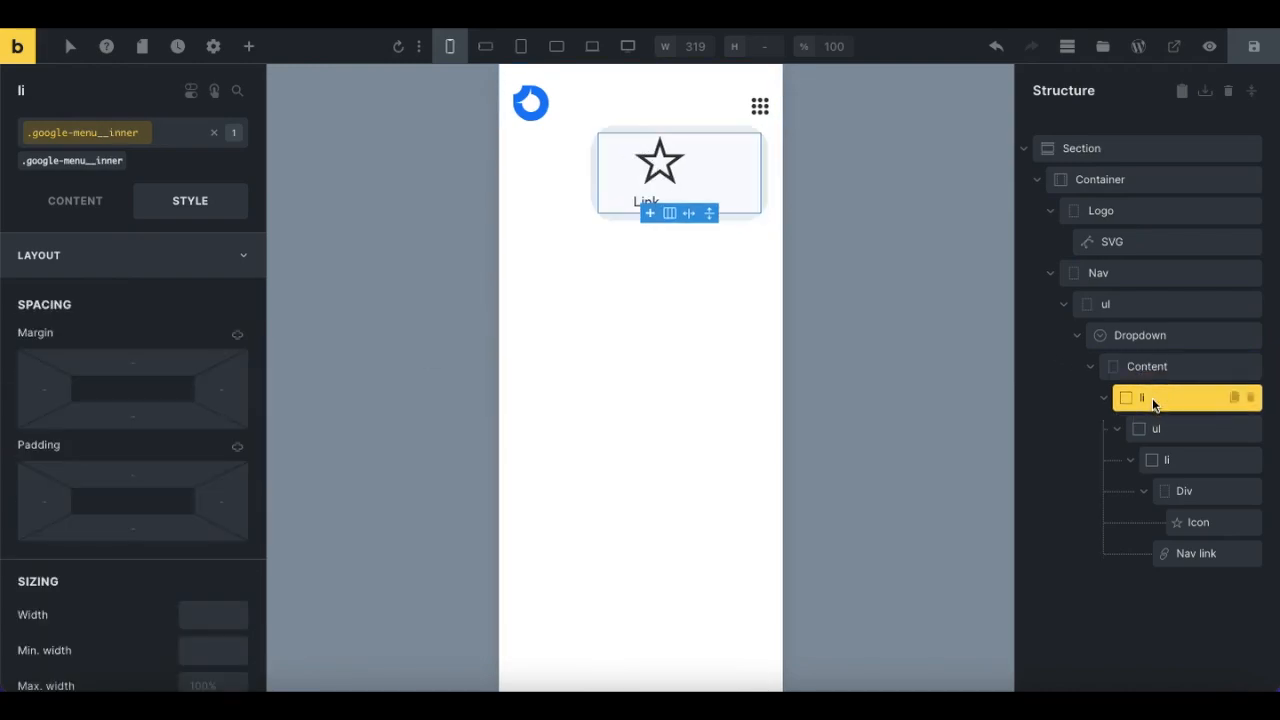
pyautogui.click(123, 255)
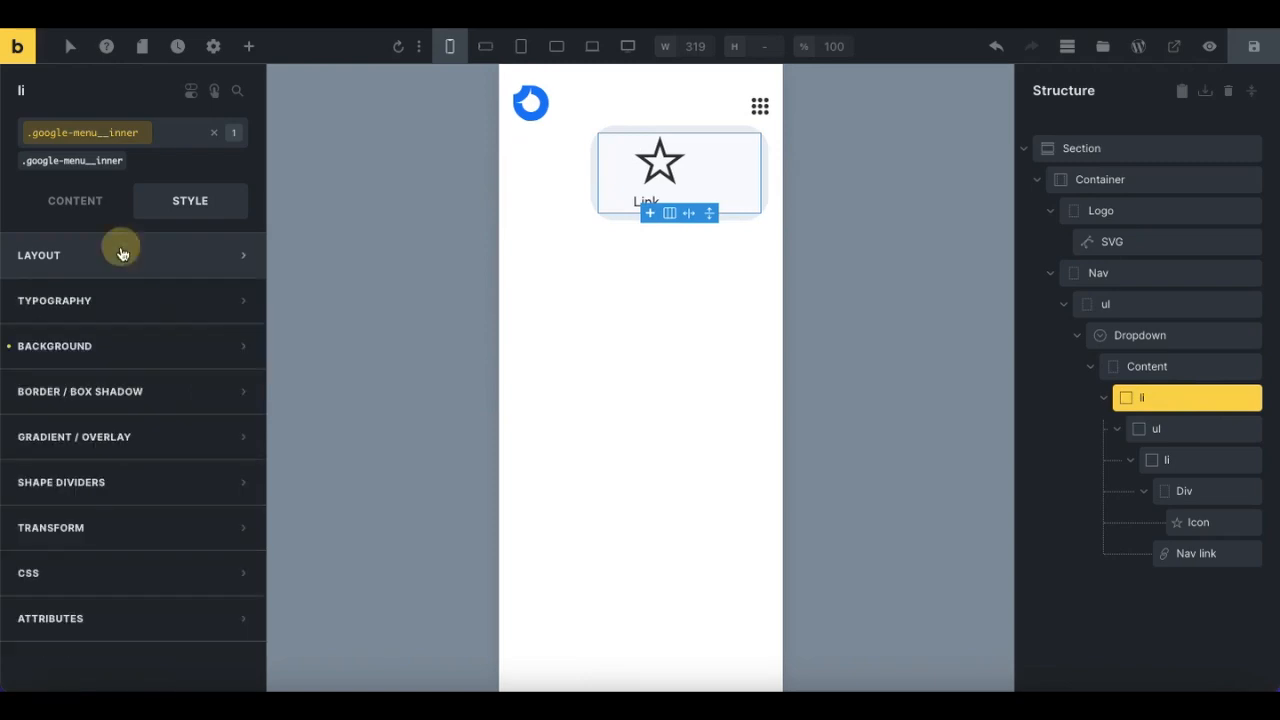
pyautogui.click(133, 393)
pyautogui.click(234, 432)
pyautogui.scroll(-1, 95, 519)
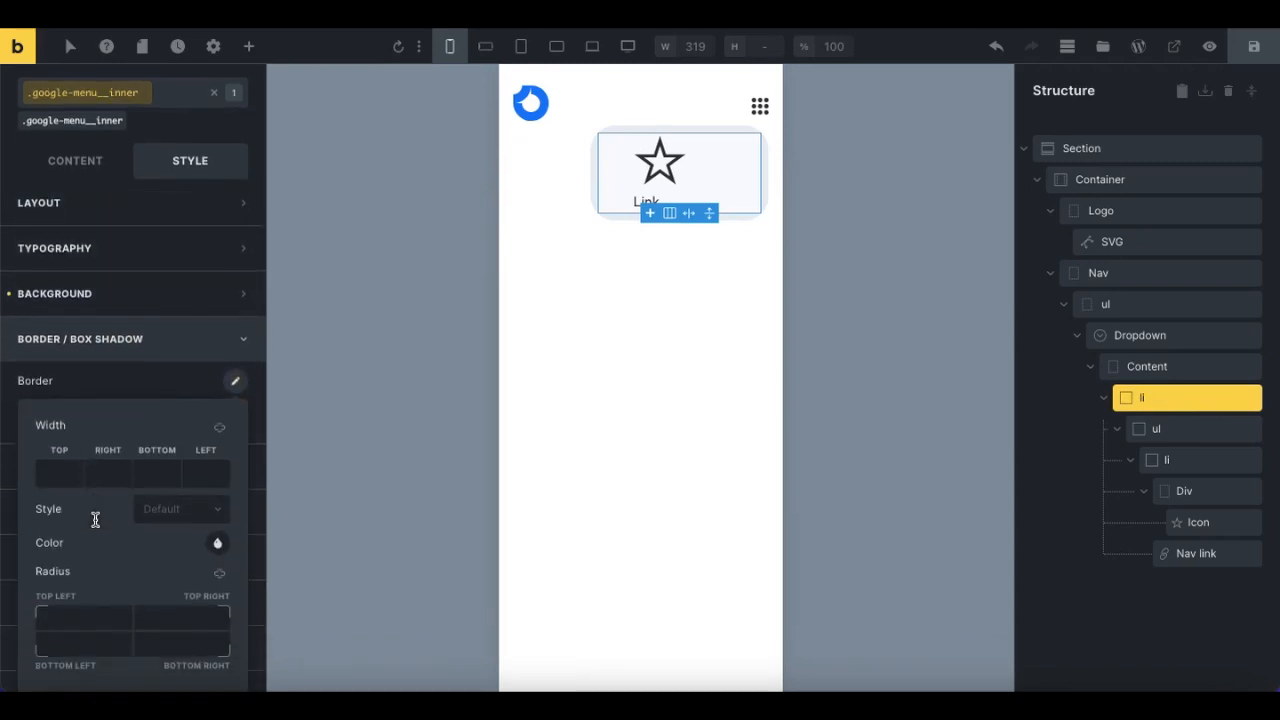
pyautogui.click(85, 614)
pyautogui.write('1.5rem')
pyautogui.click(218, 573)
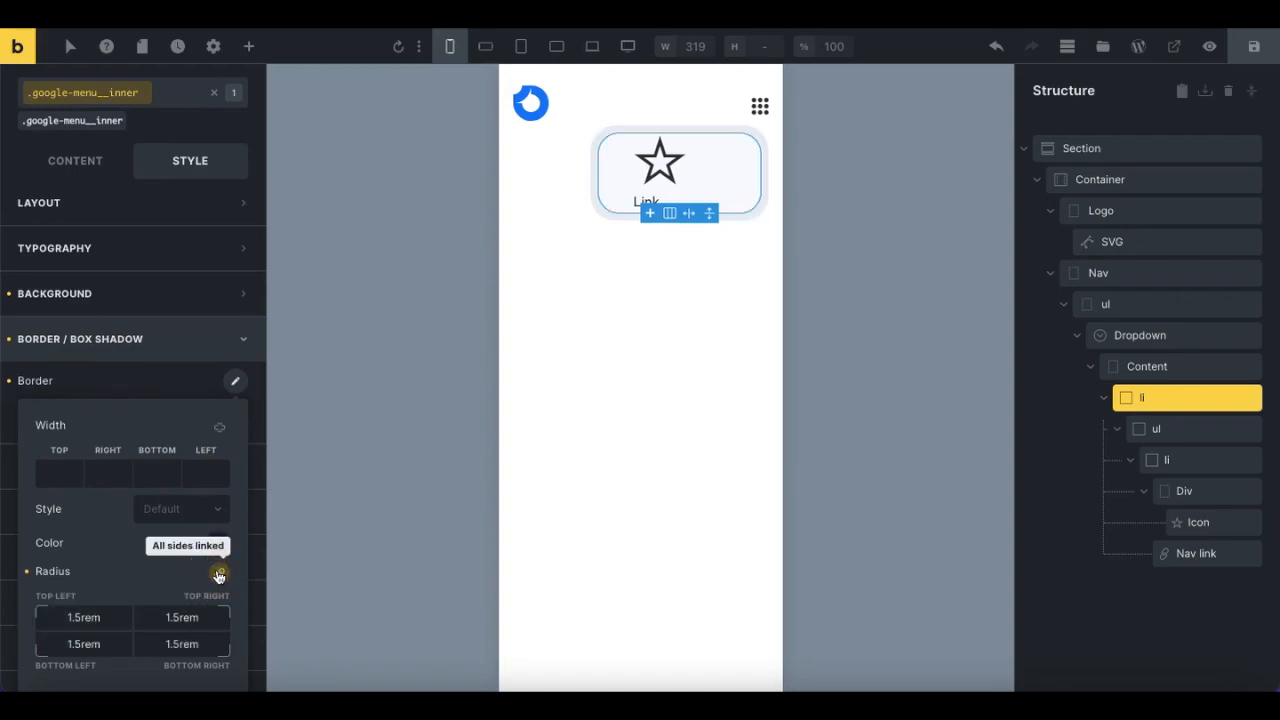
# Step: Set the size of the star Icon to 1.4rem on its .google-menu__link-icon class
pyautogui.click(1195, 524)
pyautogui.click(78, 205)
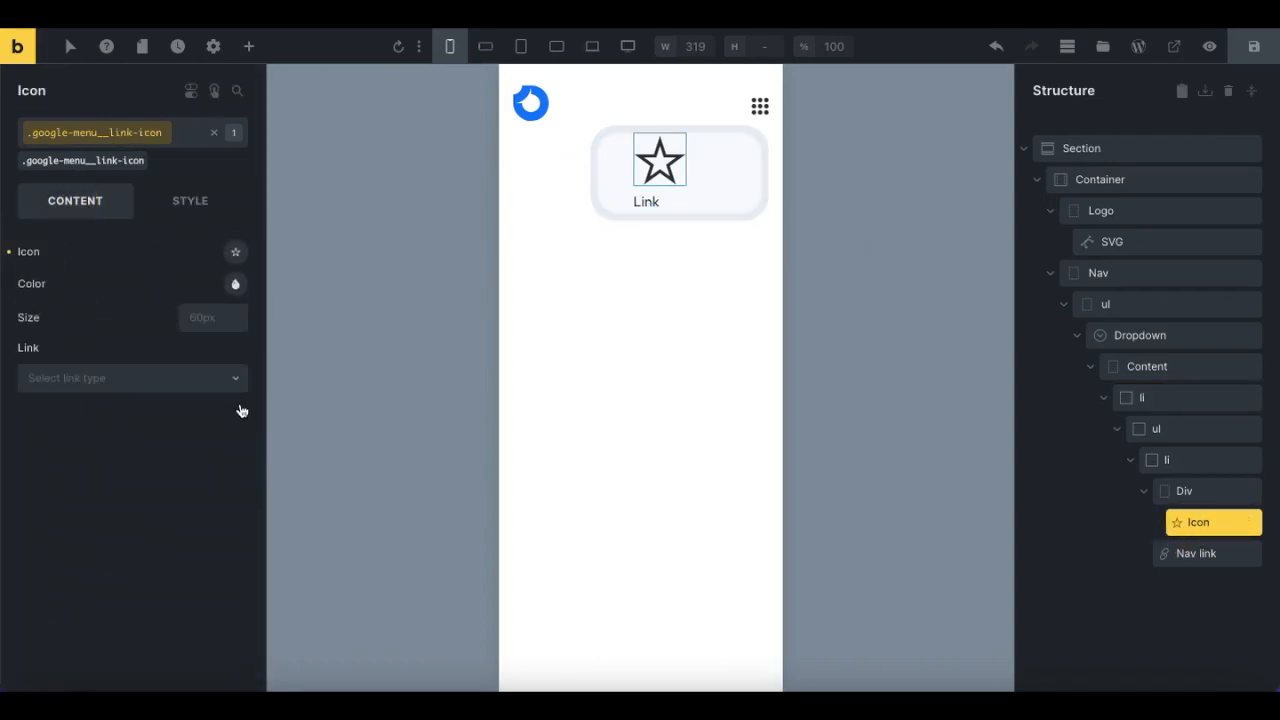
pyautogui.click(196, 320)
pyautogui.write('1.4rem')
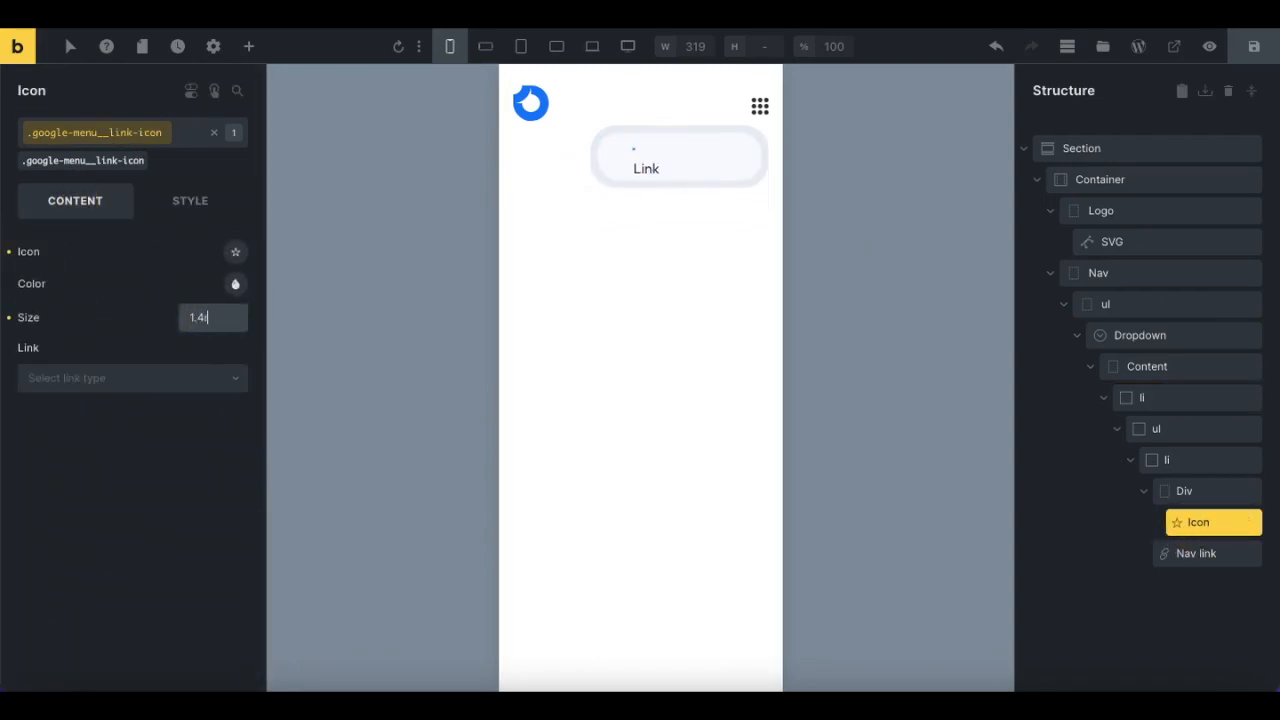
# Step: Center the contents of the inner li's .google-menu__link-wrapper class on both the main and cross axes
pyautogui.click(1184, 462)
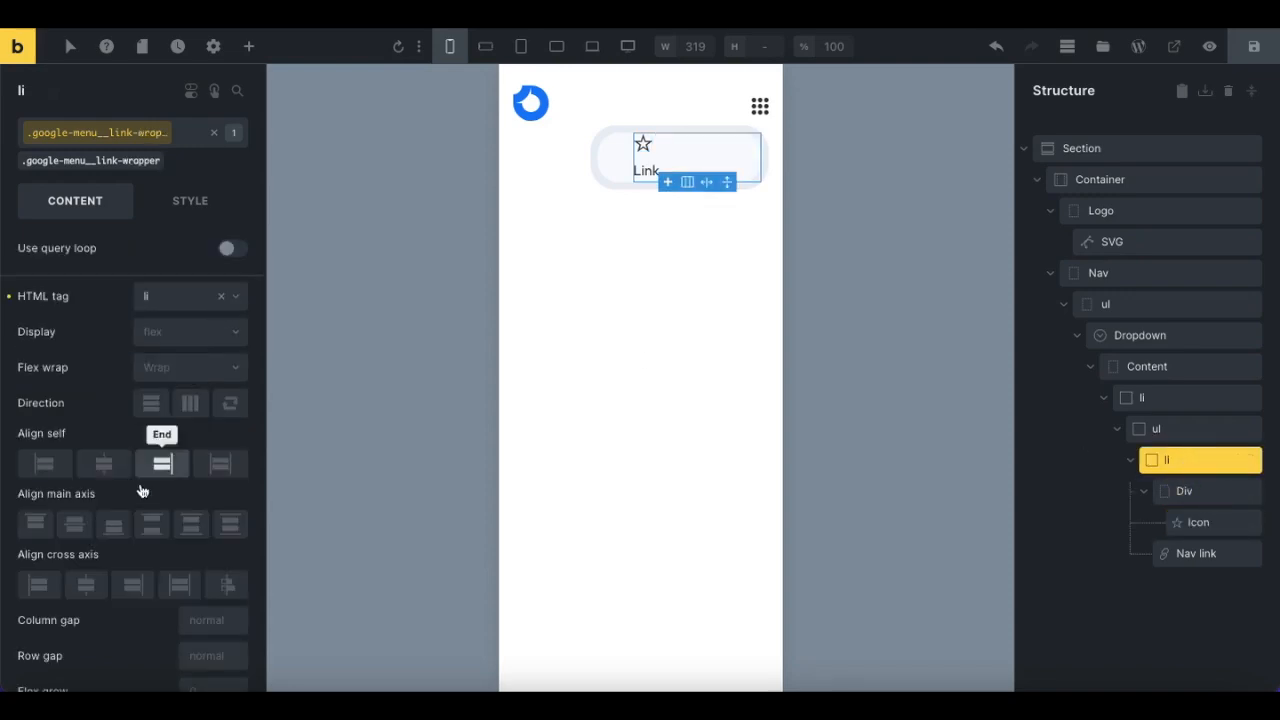
pyautogui.click(66, 530)
pyautogui.click(84, 590)
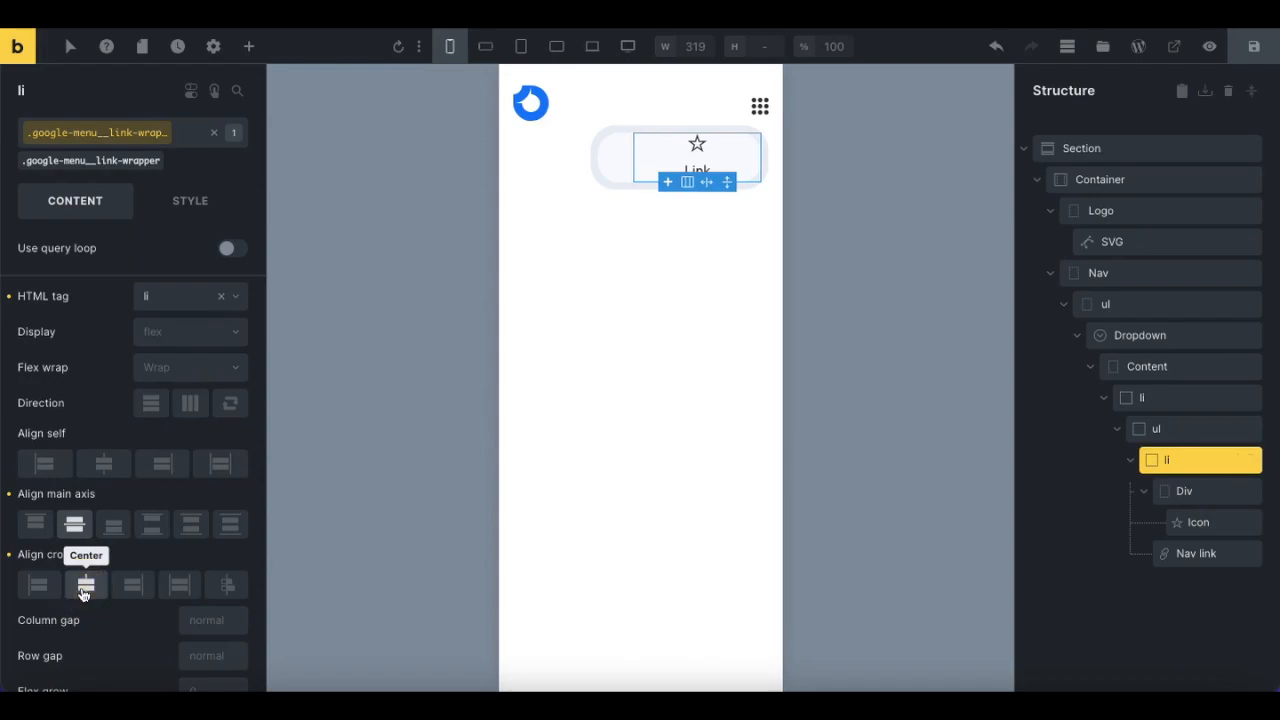
# Step: Set both the width and height of the inner li's .google-menu__link-wrapper class to 6rem
pyautogui.click(186, 208)
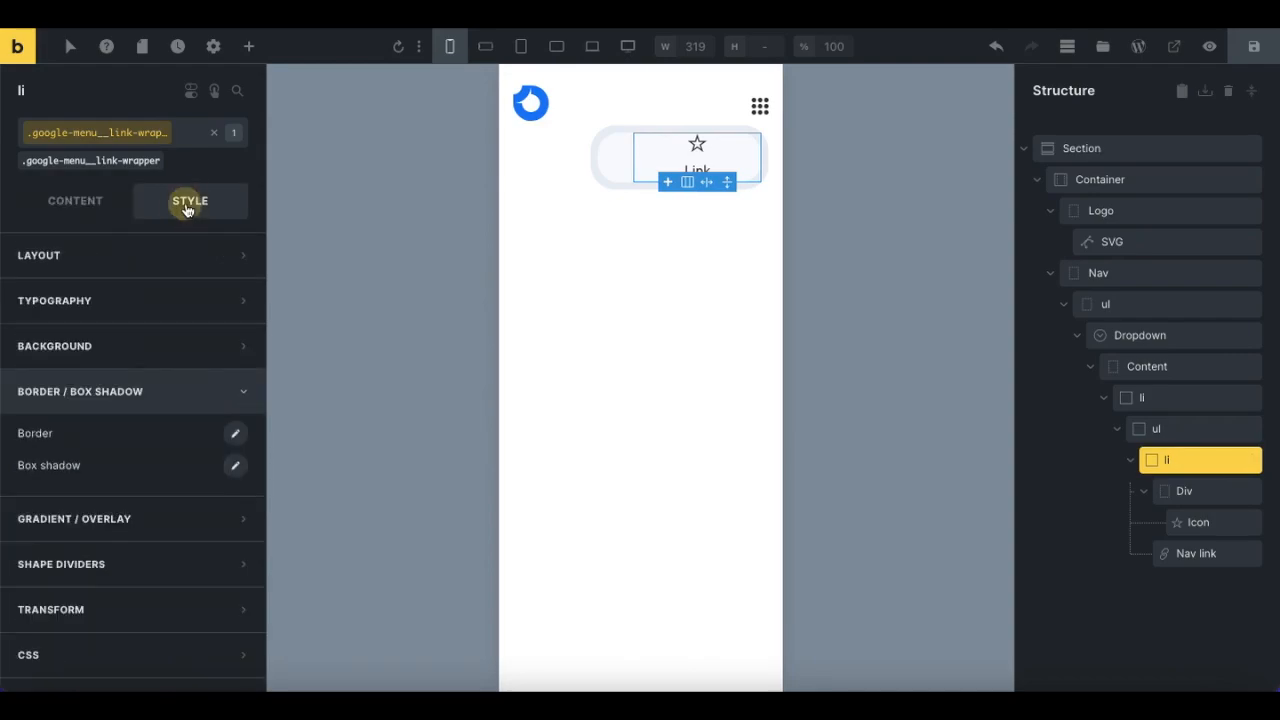
pyautogui.click(186, 255)
pyautogui.scroll(-2, 203, 518)
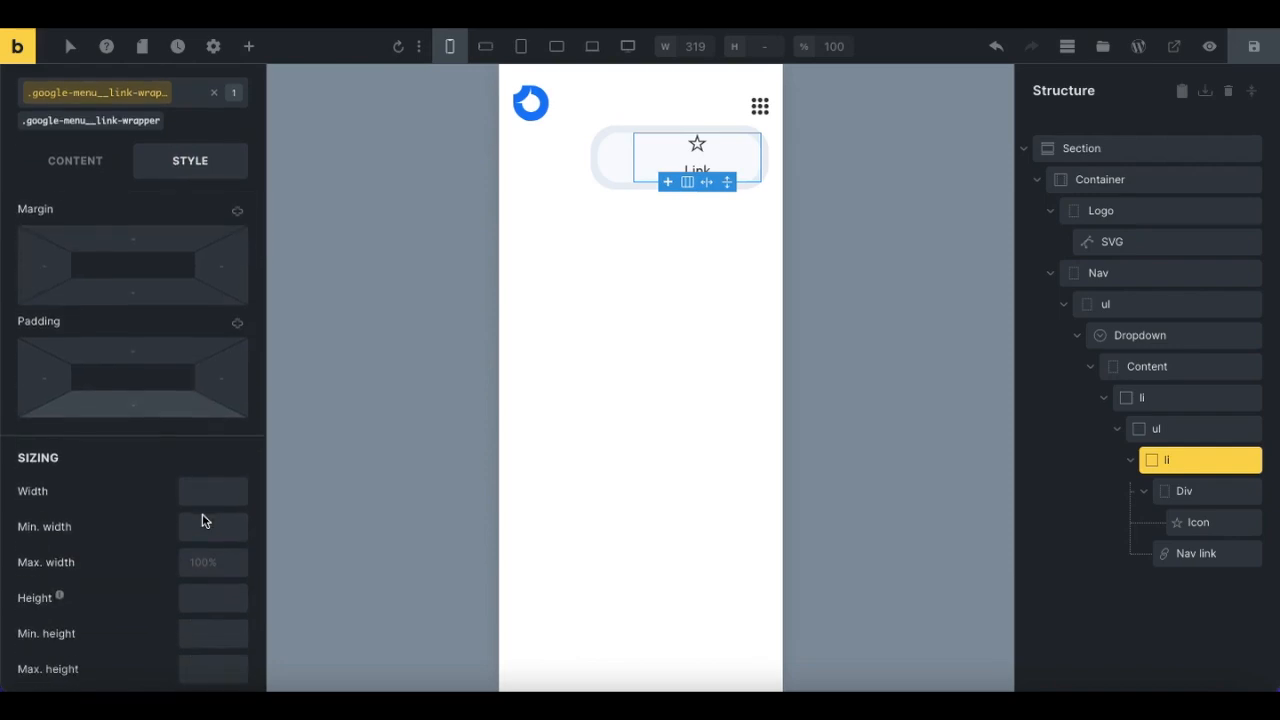
pyautogui.click(200, 477)
pyautogui.write('6rem')
pyautogui.hotkey('ctrl', 'a')
pyautogui.hotkey('ctrl', 'c')
pyautogui.click(210, 580)
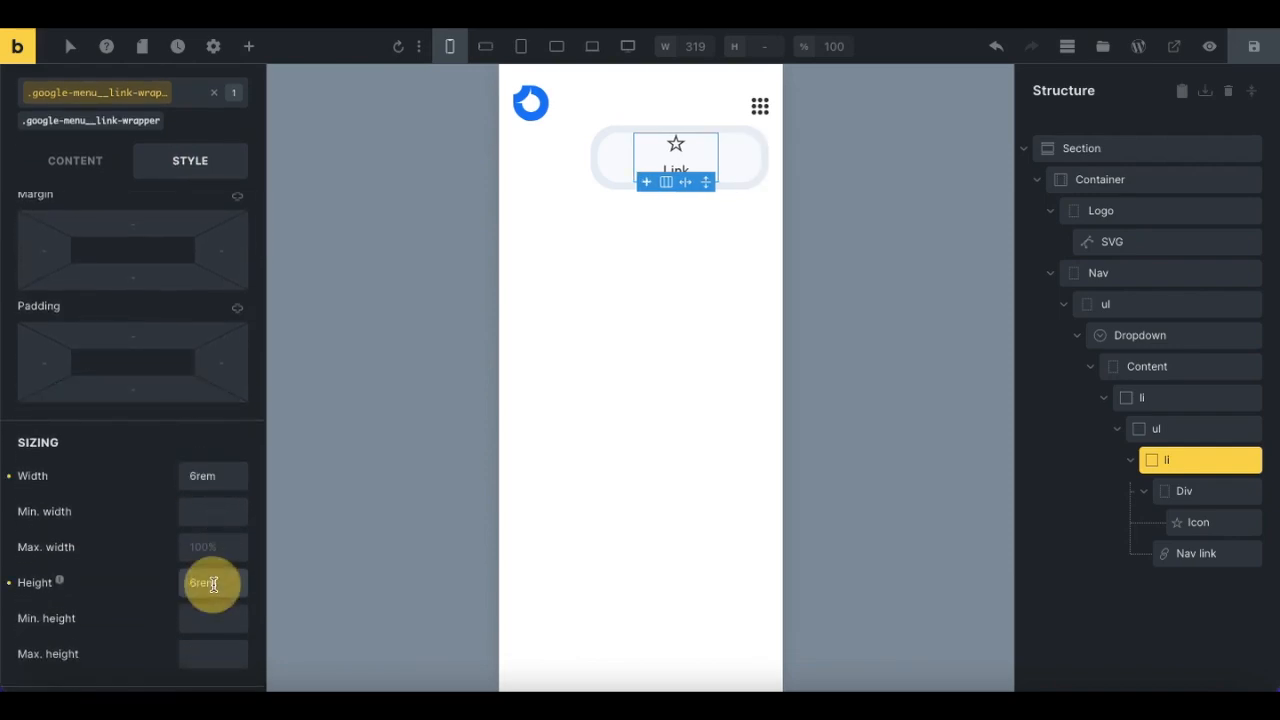
pyautogui.hotkey('ctrl', 'v')
pyautogui.scroll(3, 148, 491)
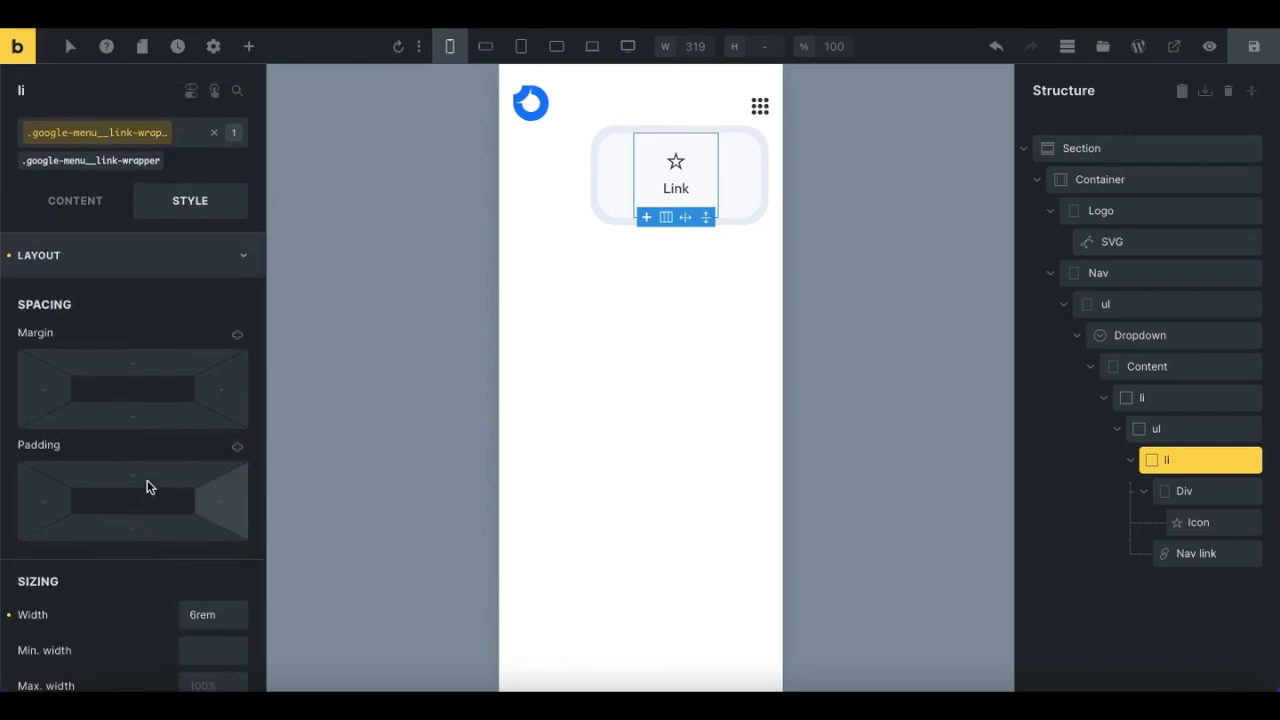
# Step: Set the border radius of the inner li's .google-menu__link-wrapper class to 1.3rem on all corners
pyautogui.click(109, 254)
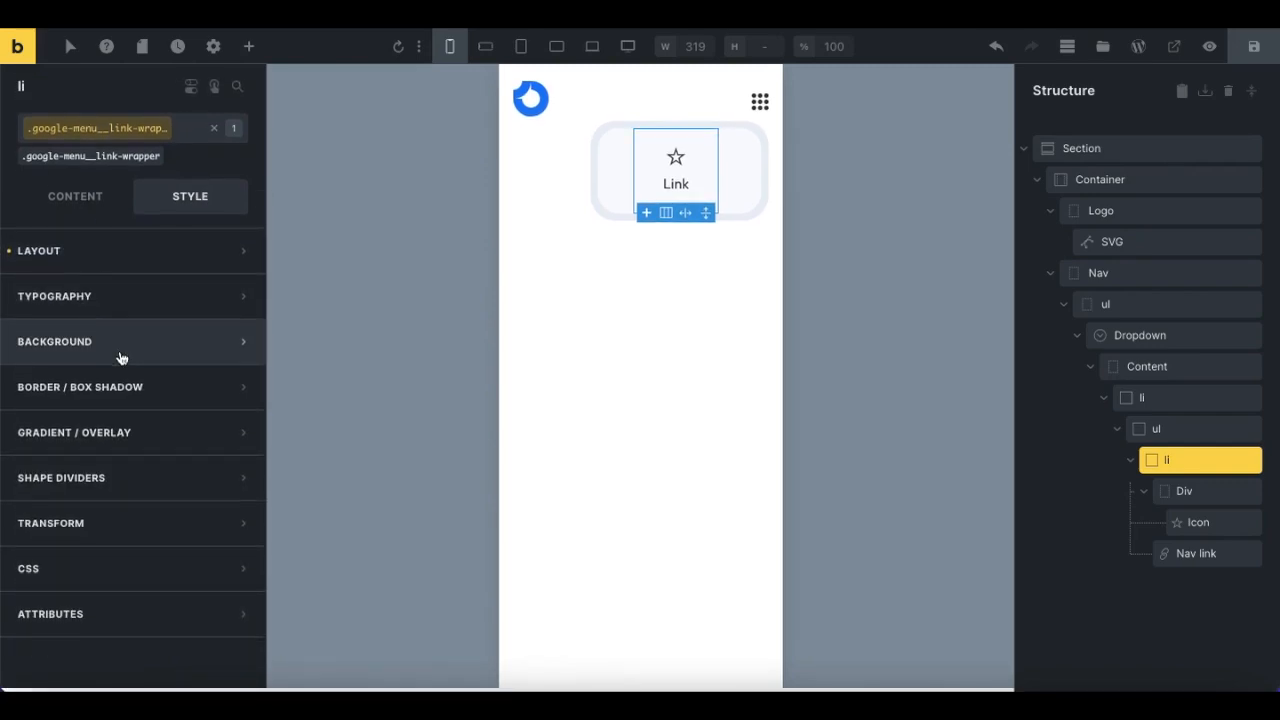
pyautogui.click(120, 390)
pyautogui.click(231, 402)
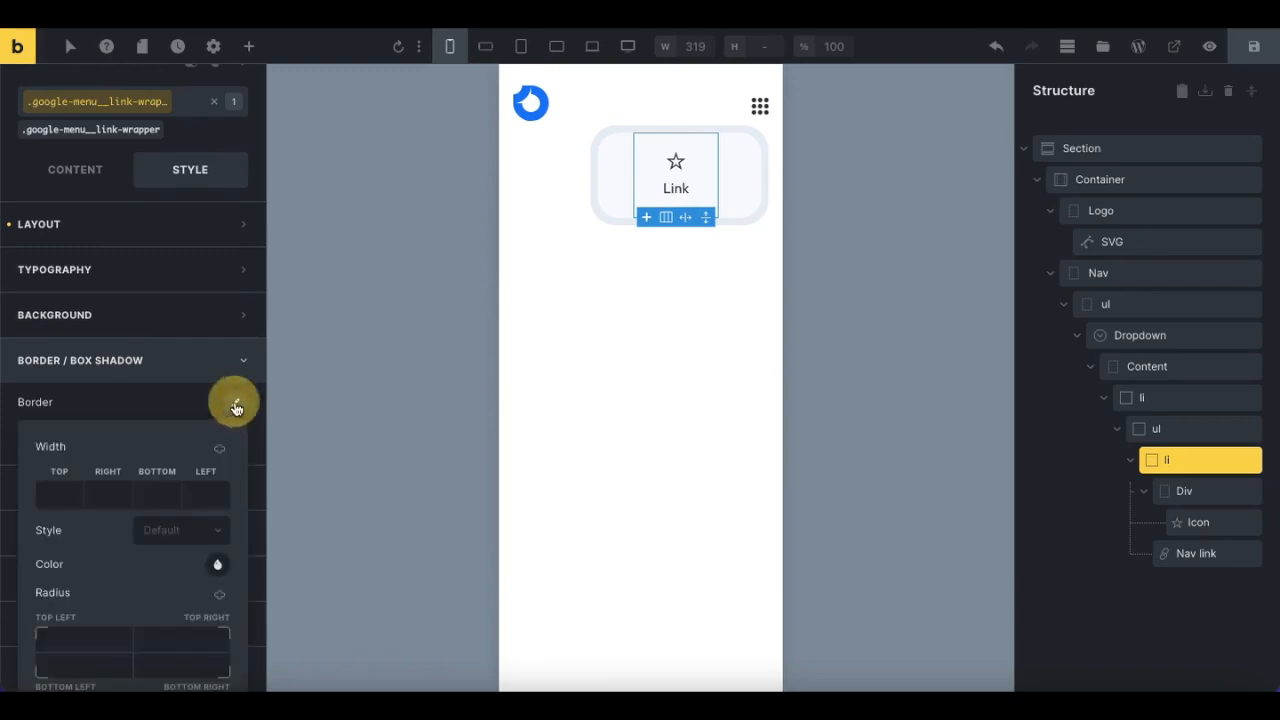
pyautogui.click(83, 617)
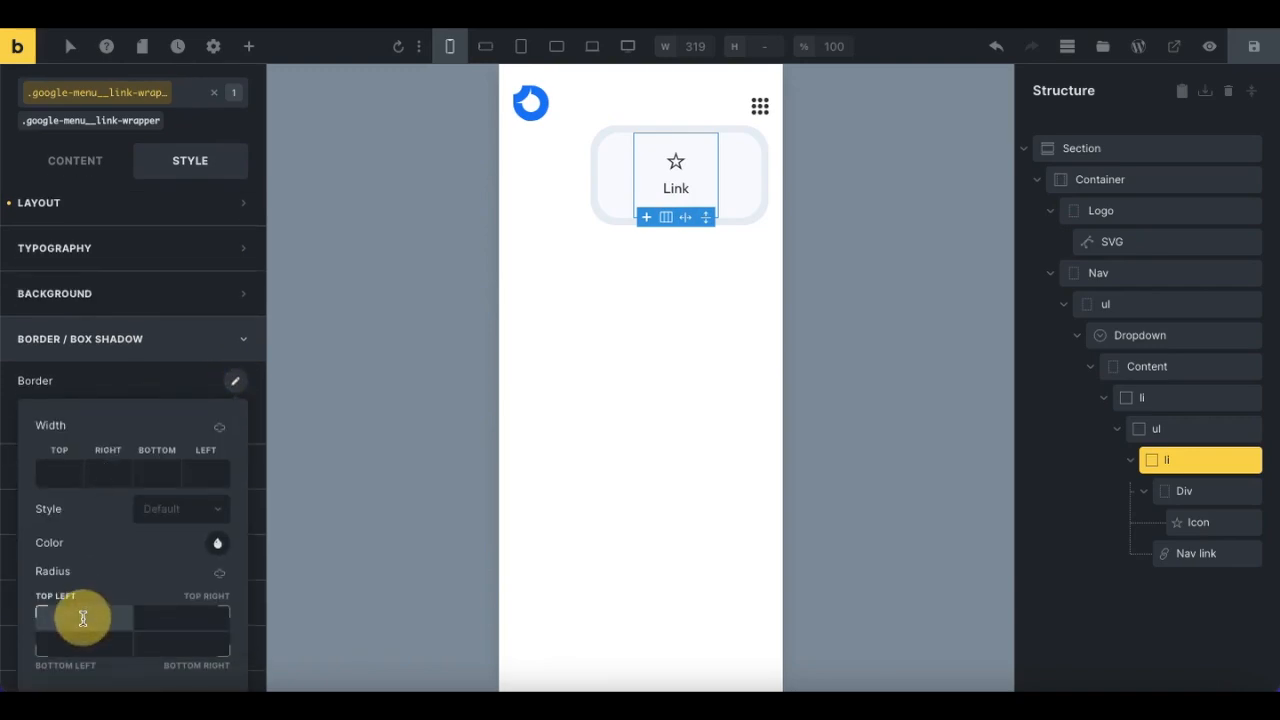
pyautogui.write('1.3rem')
pyautogui.click(219, 576)
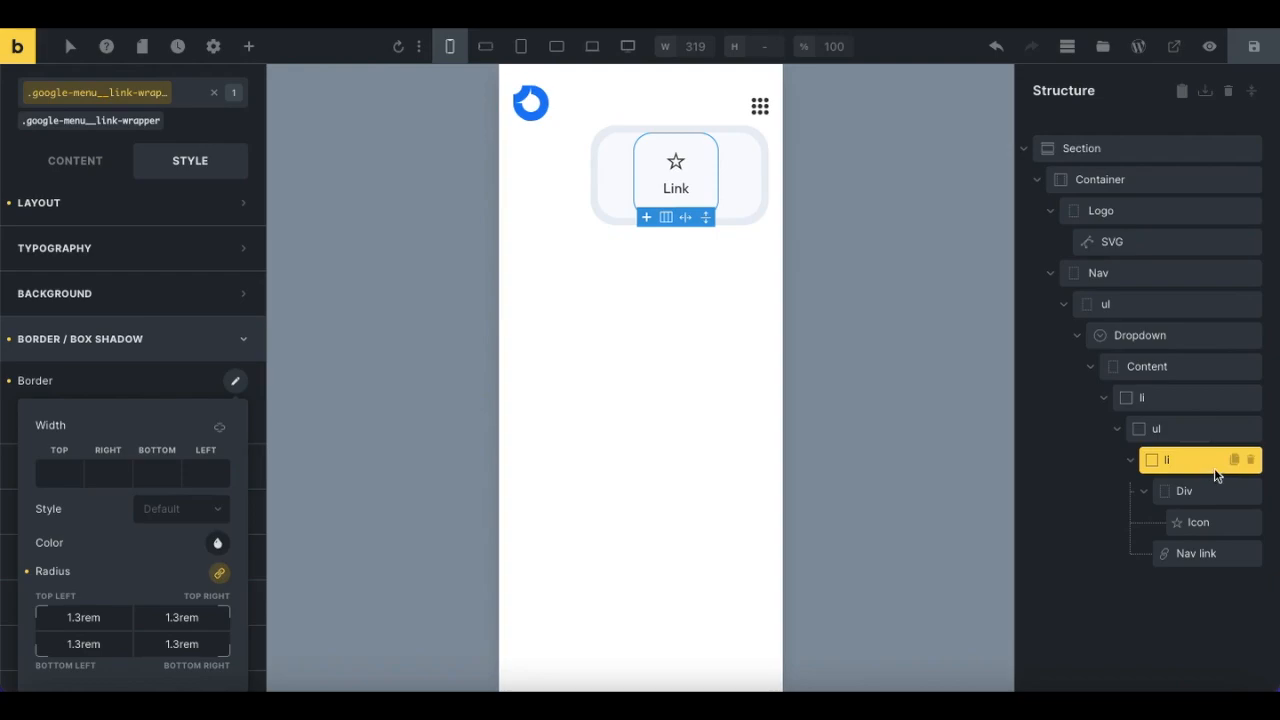
# Step: Duplicate the inner li twice to get three link items and set the display of the parent ul's .google-menu__grid class to grid
pyautogui.click(1235, 461)
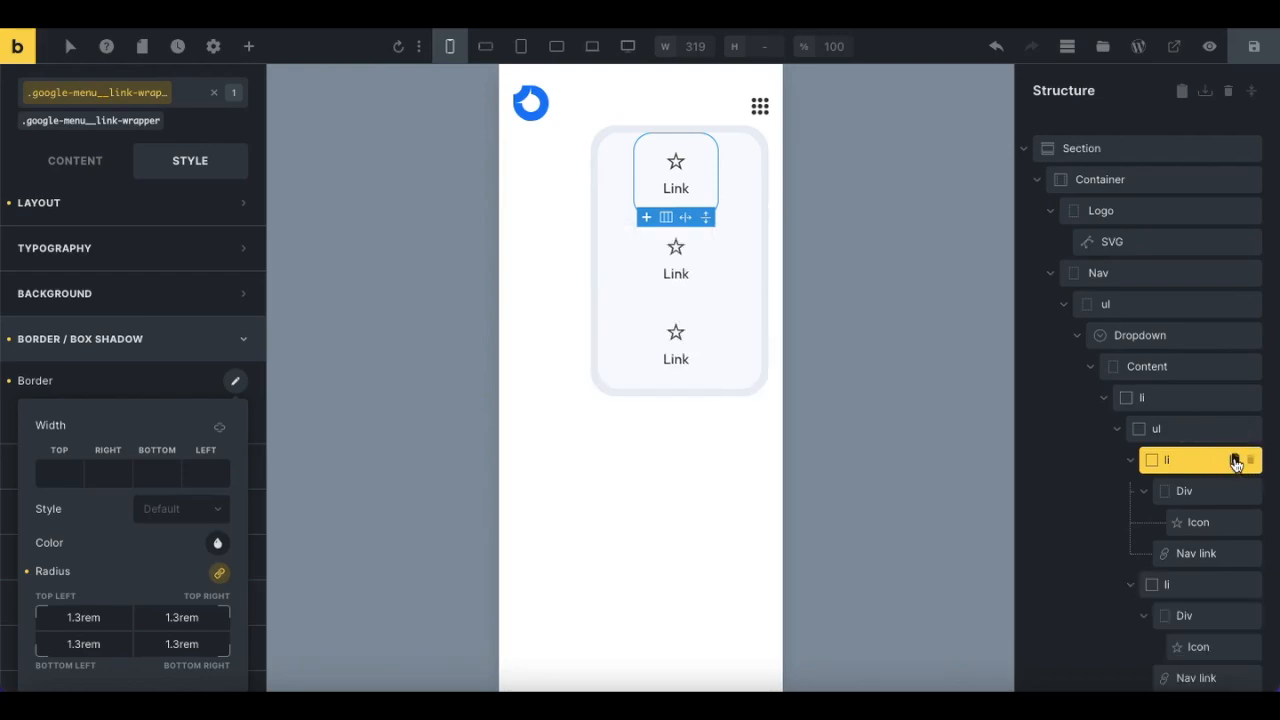
pyautogui.click(1170, 423)
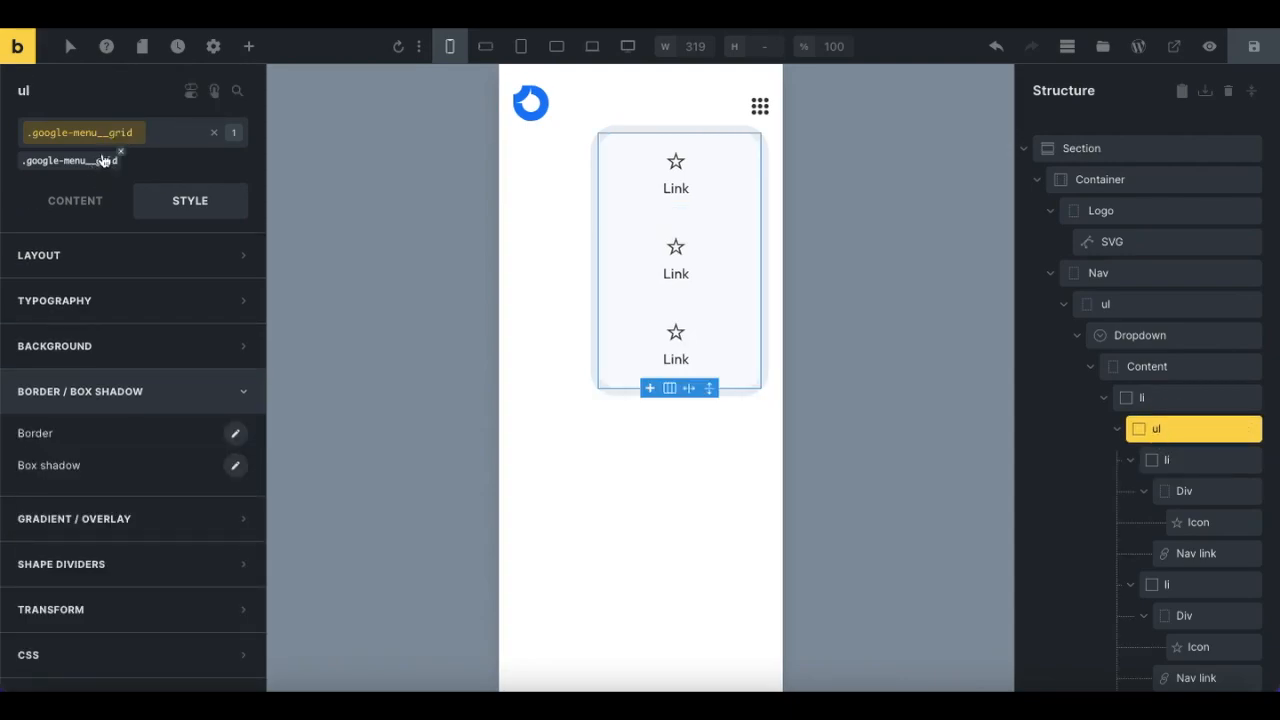
pyautogui.click(79, 201)
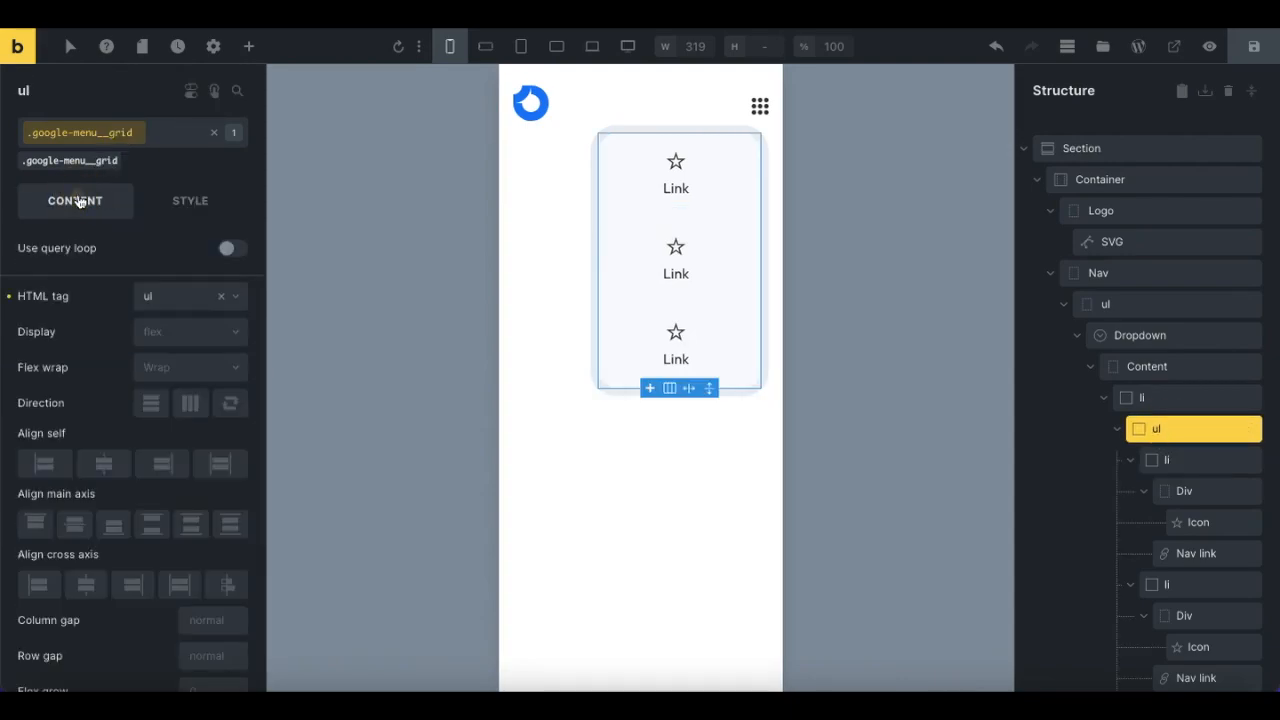
pyautogui.click(152, 333)
pyautogui.click(171, 391)
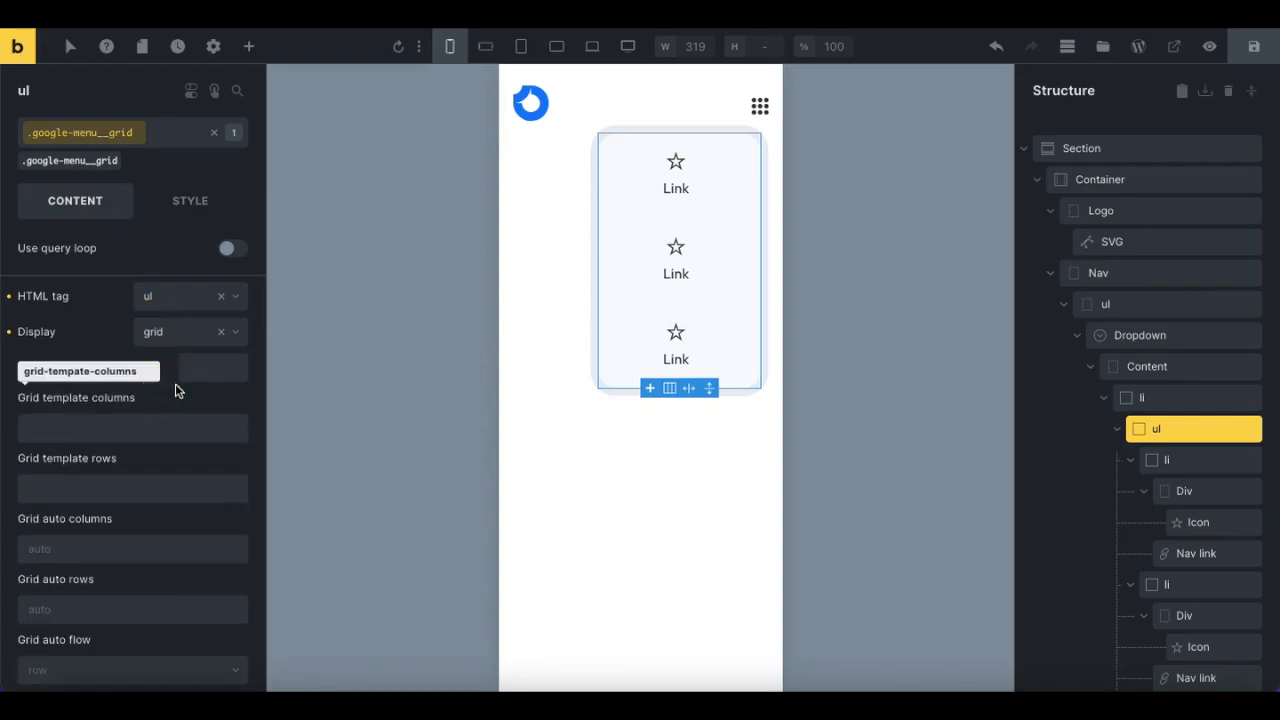
# Step: Set the gap of the .google-menu__grid class to 0.25rem and its grid template columns to repeat(3,1fr)
pyautogui.click(194, 365)
pyautogui.write('0.25rem')
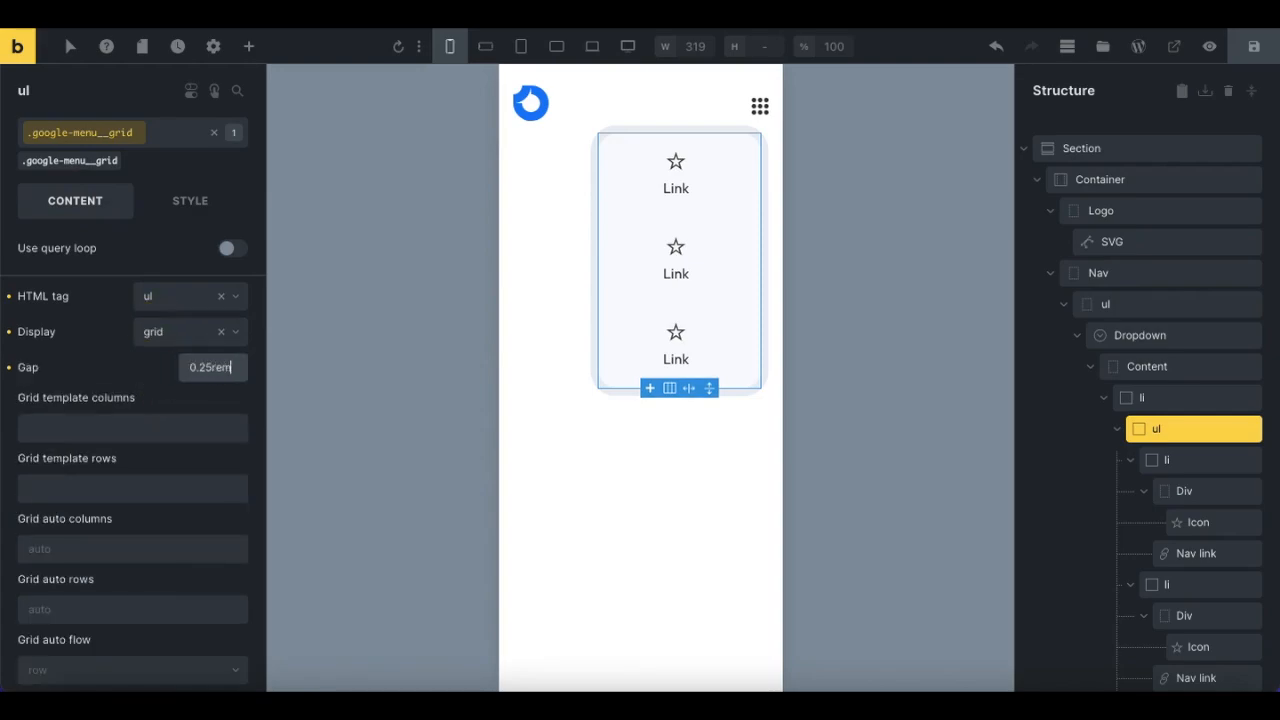
pyautogui.click(122, 428)
pyautogui.write('repe')
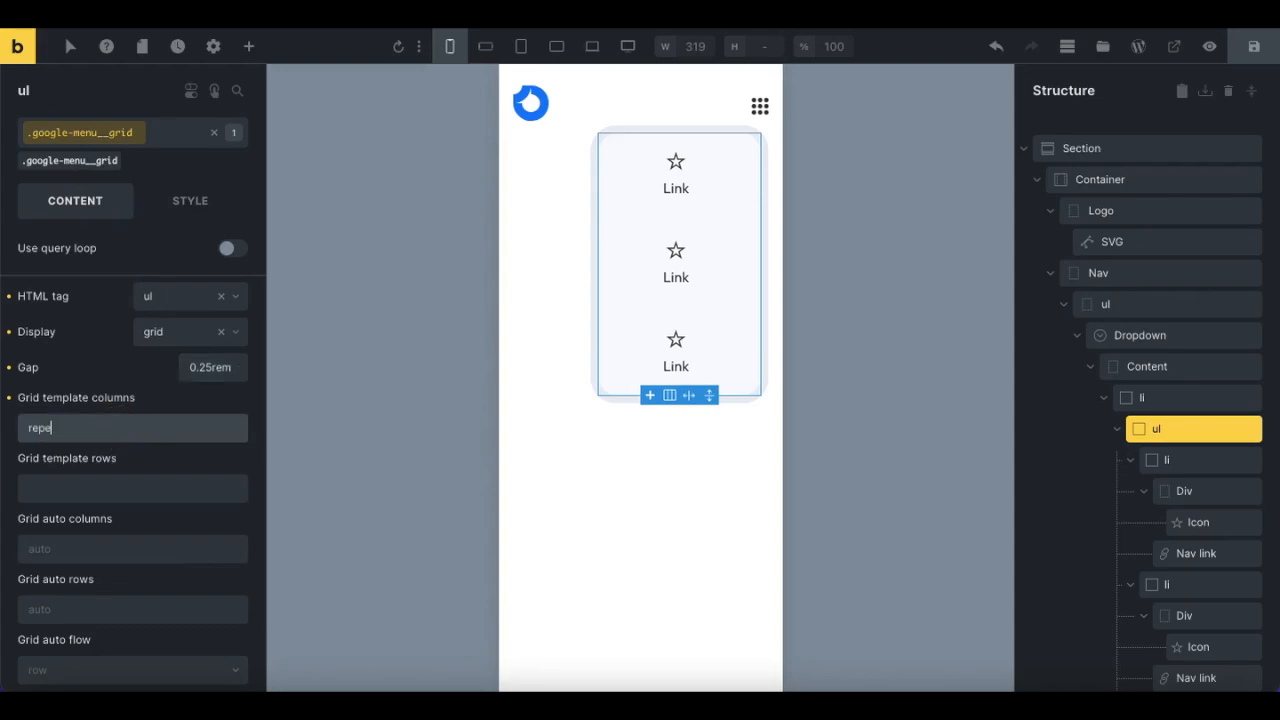
pyautogui.write('at(3,1fr)')
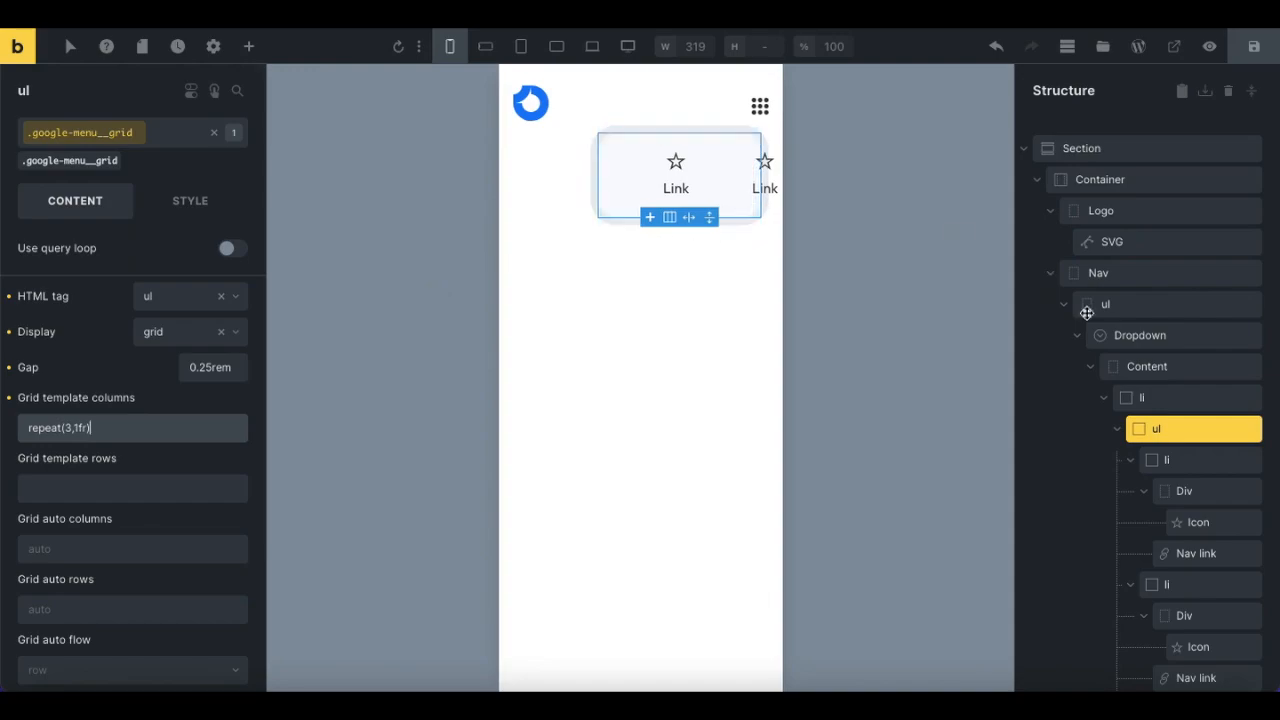
# Step: Set the minimum width of the Dropdown's content to fit-content on .google-menu, save, and open the menu on the live page
pyautogui.click(1140, 337)
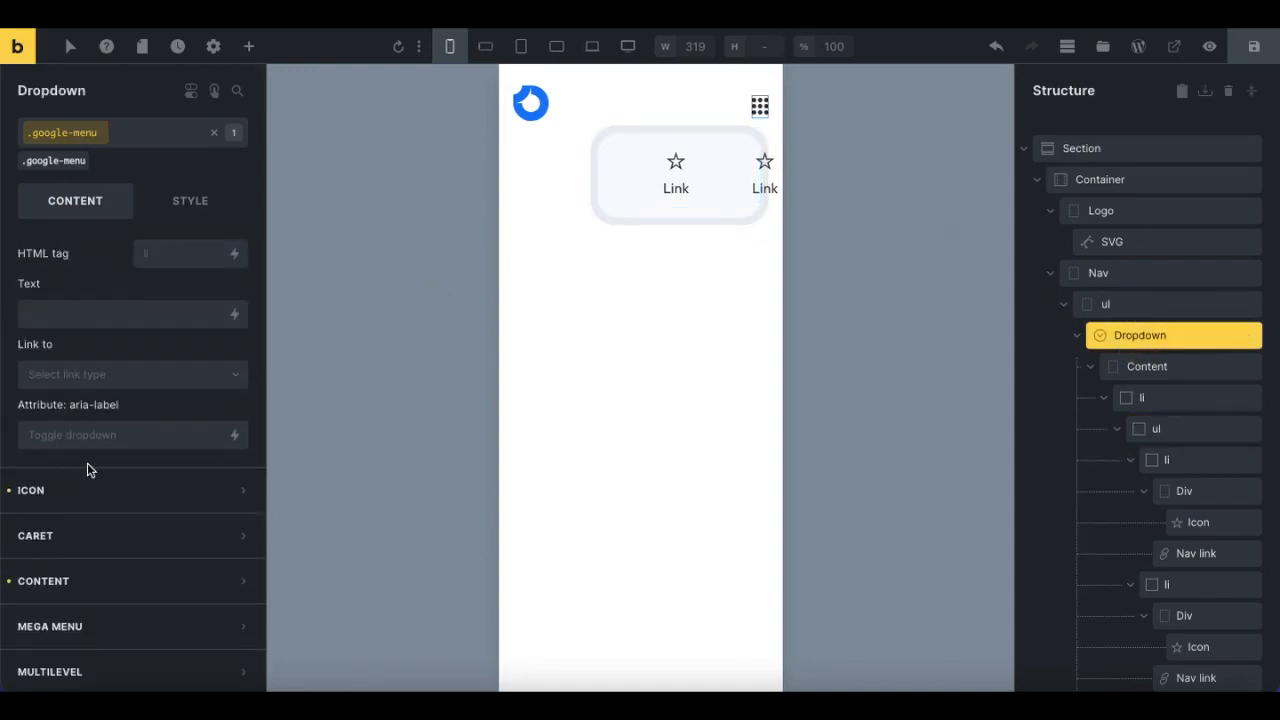
pyautogui.click(88, 580)
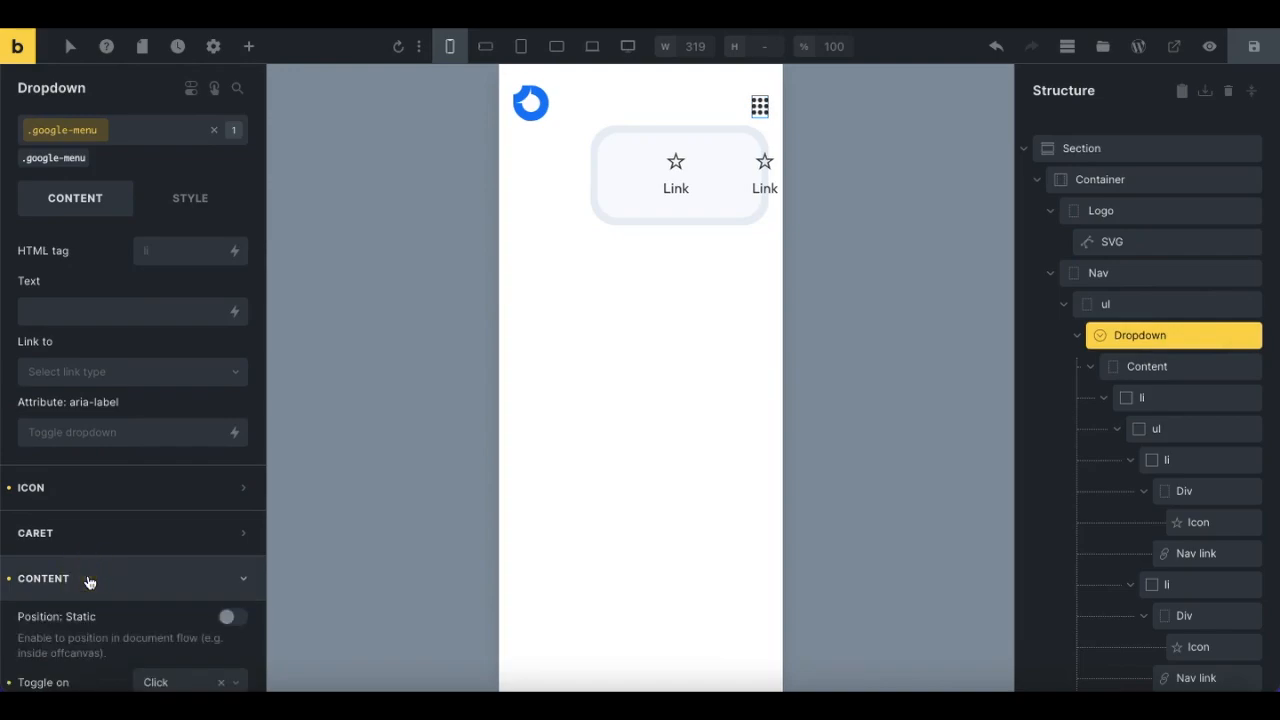
pyautogui.scroll(-3, 86, 580)
pyautogui.click(157, 455)
pyautogui.write('f')
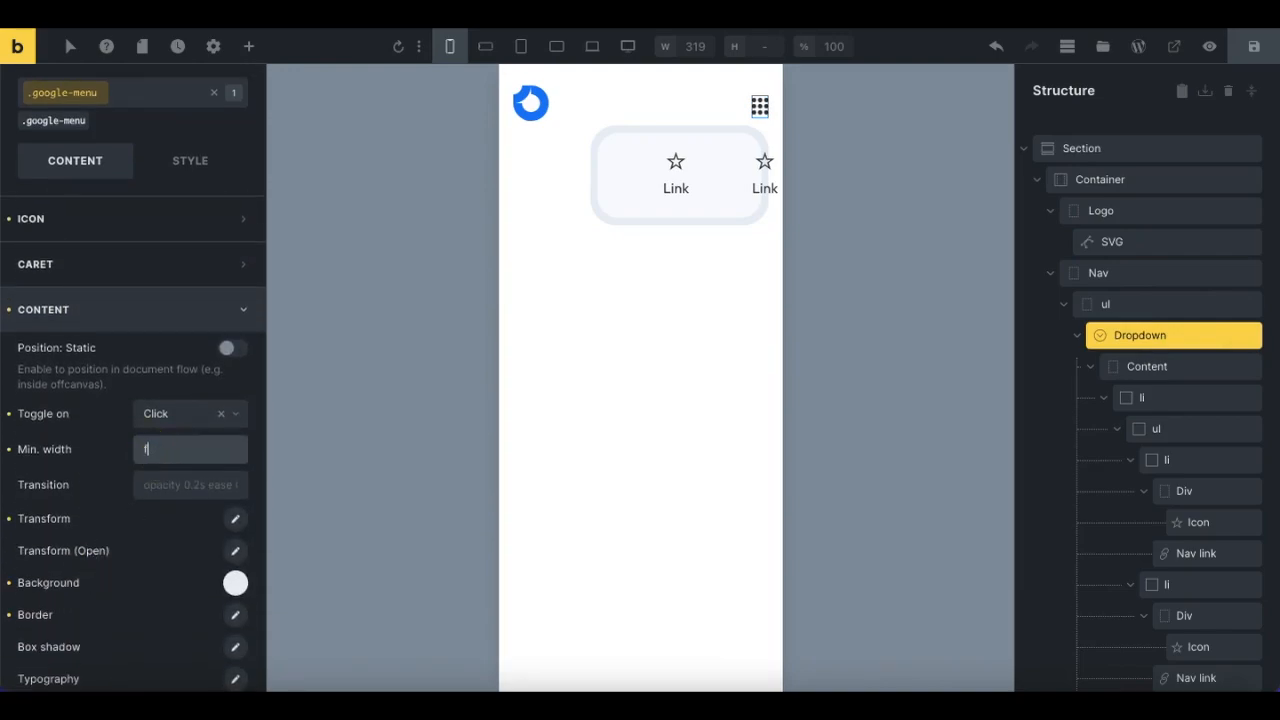
pyautogui.write('it-content')
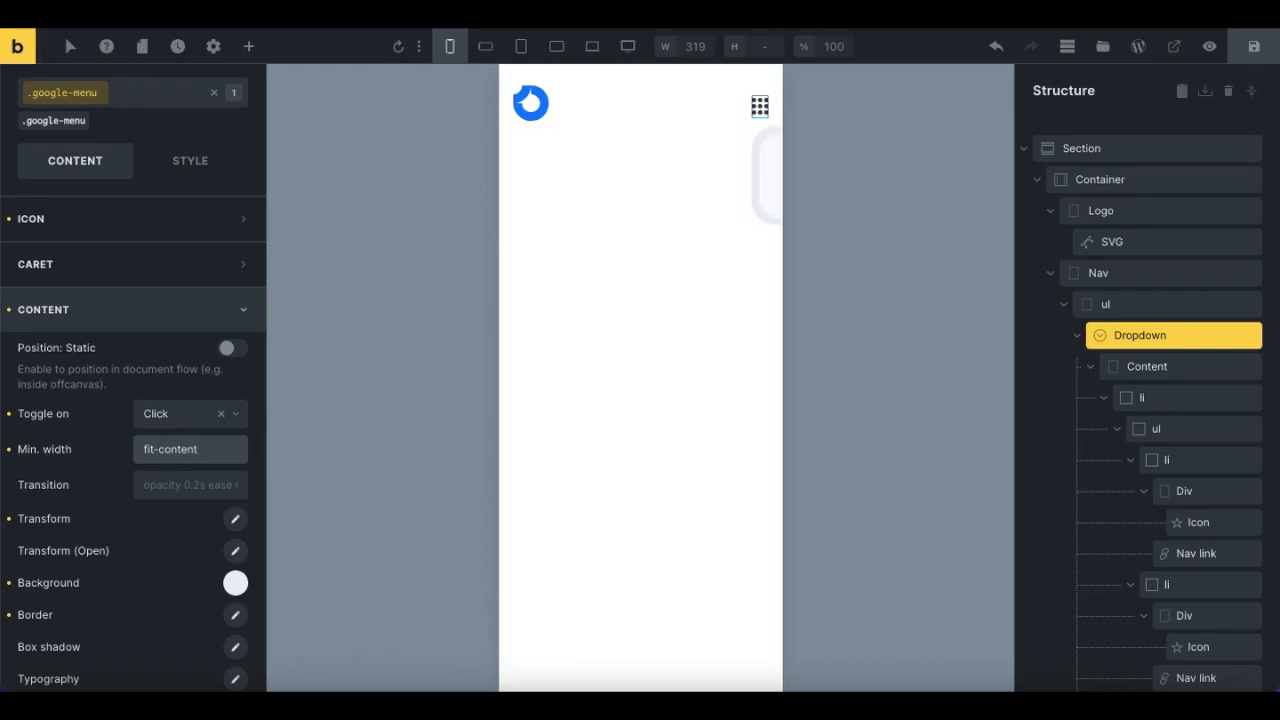
pyautogui.click(1256, 52)
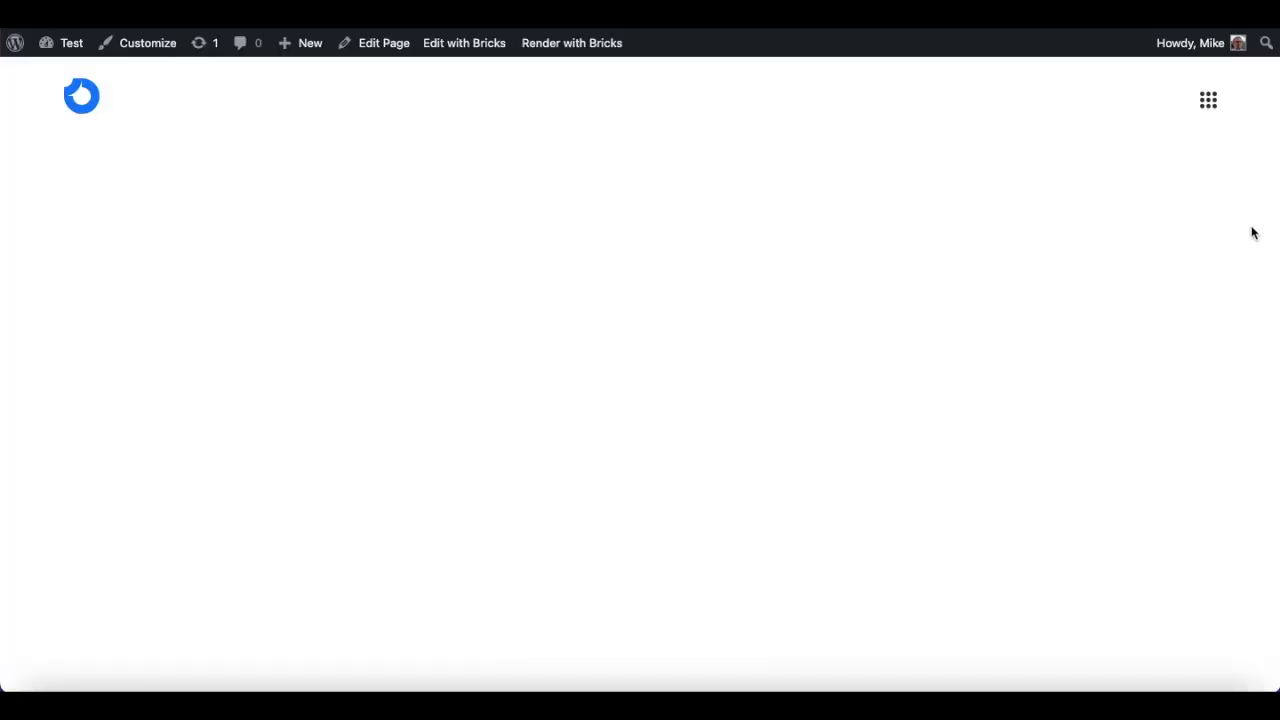
pyautogui.click(1211, 110)
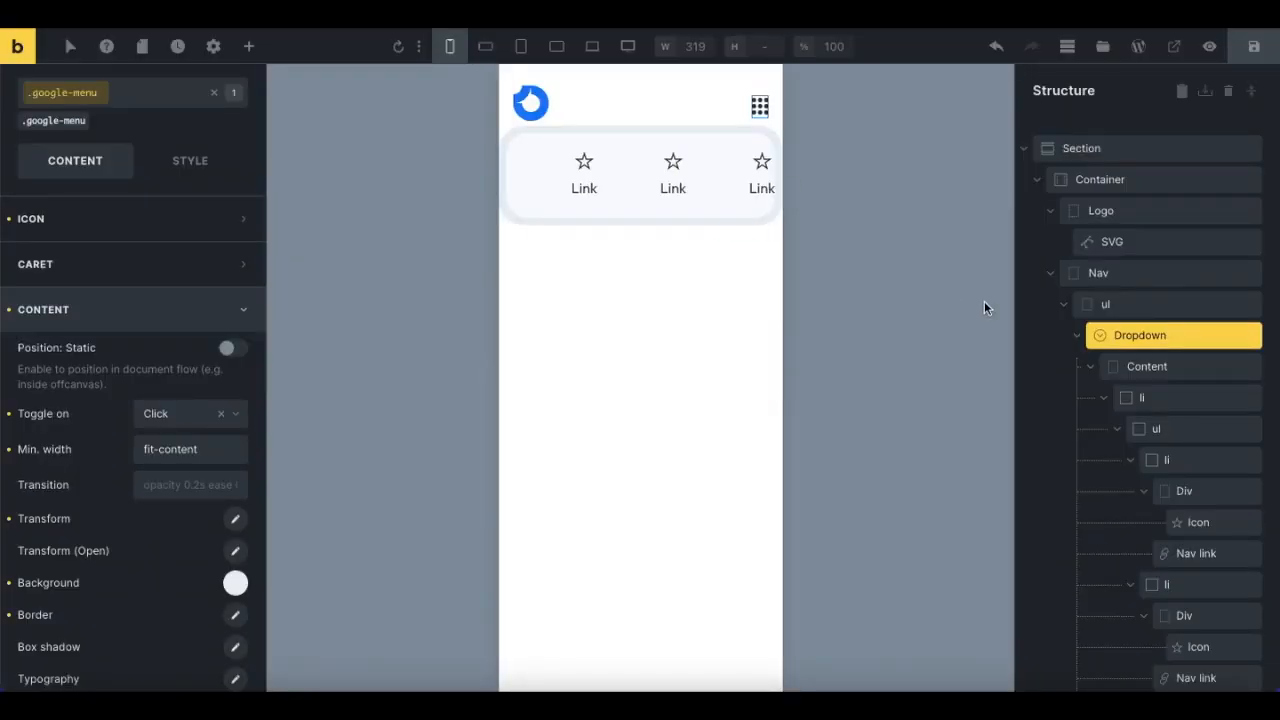
# Step: Set the left padding of the inner ul's .google-menu__grid class to 0
pyautogui.click(1174, 424)
pyautogui.click(194, 212)
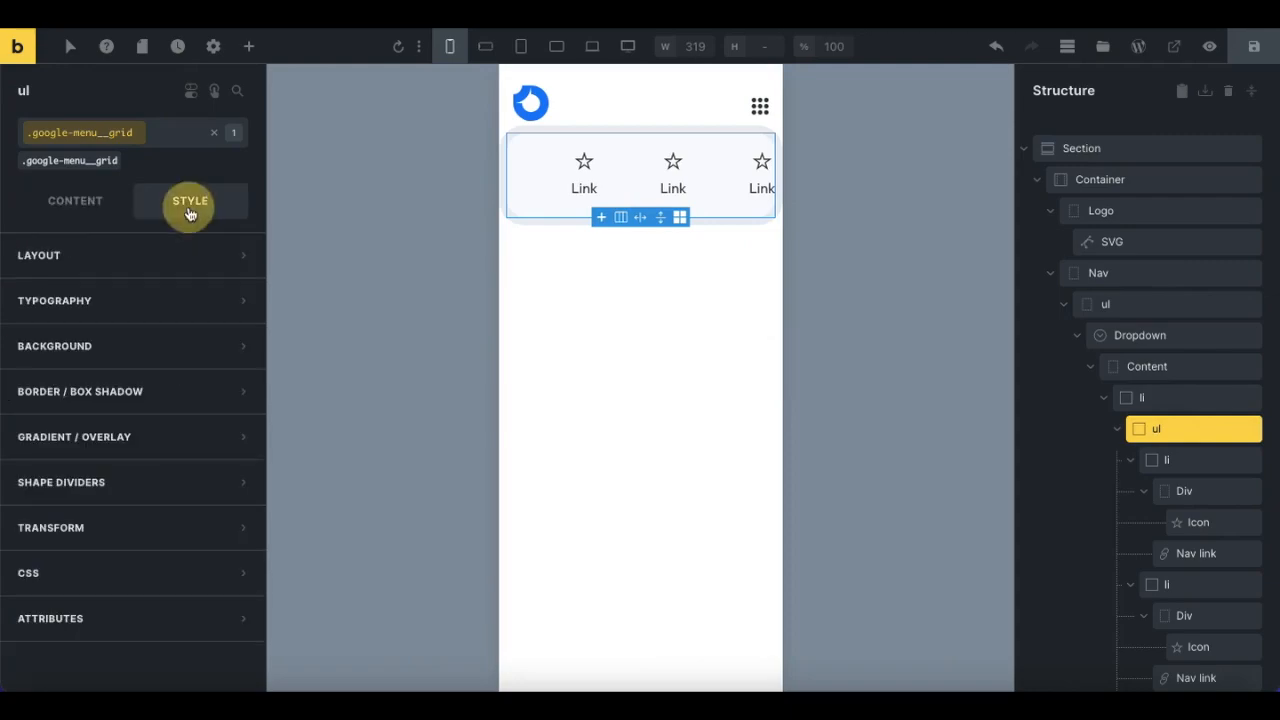
pyautogui.click(150, 260)
pyautogui.click(42, 505)
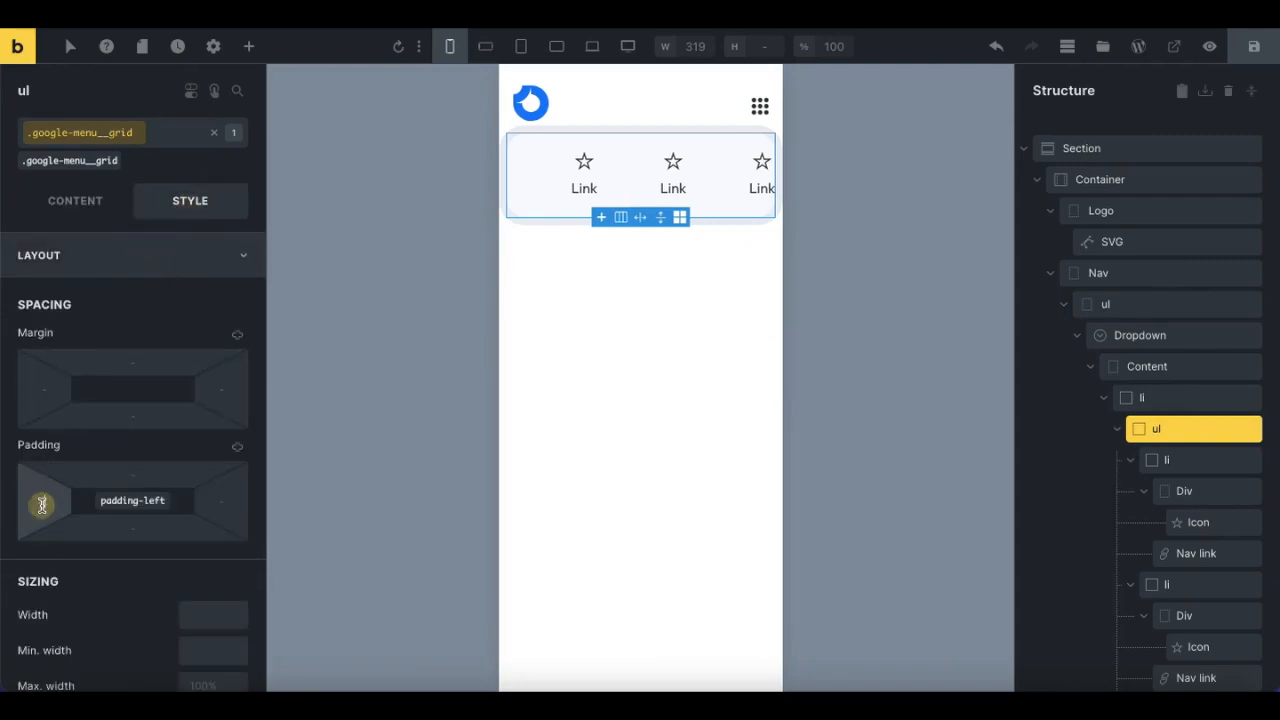
pyautogui.write('0')
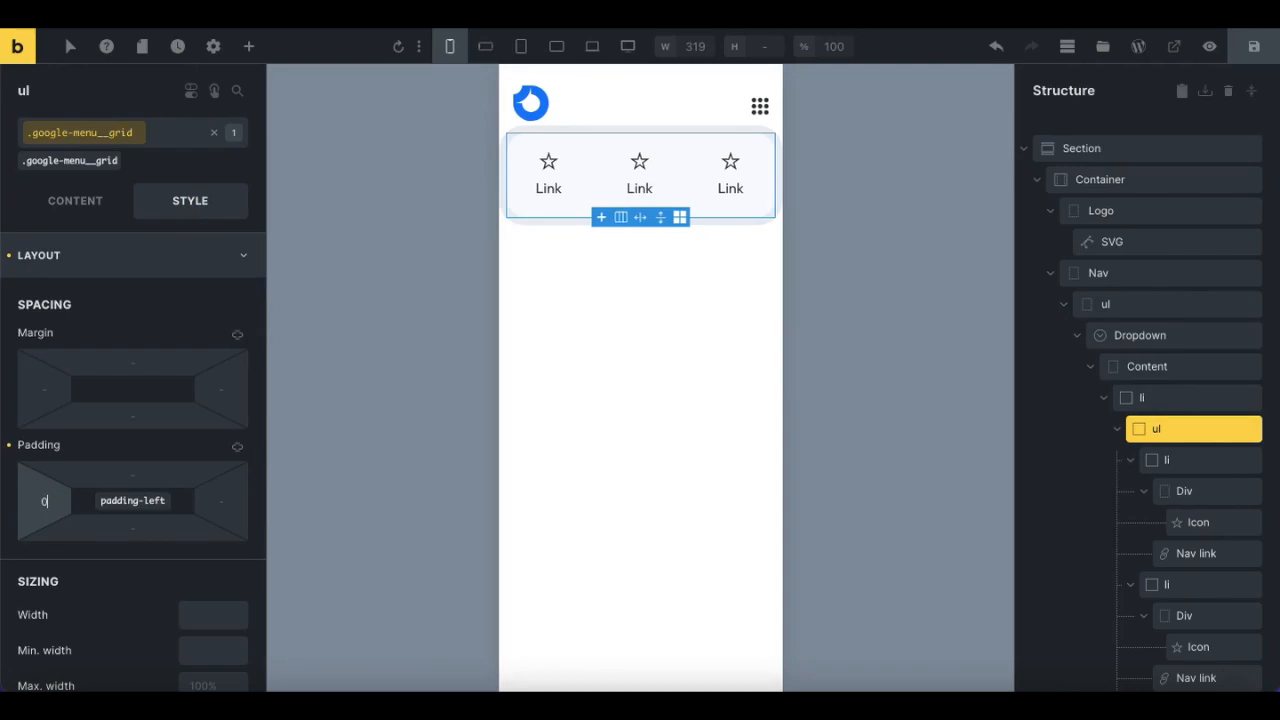
# Step: Give the inner li's .google-menu__link-wrapper class a hover-state background color of #e9eef6 and return to the normal state
pyautogui.click(1158, 459)
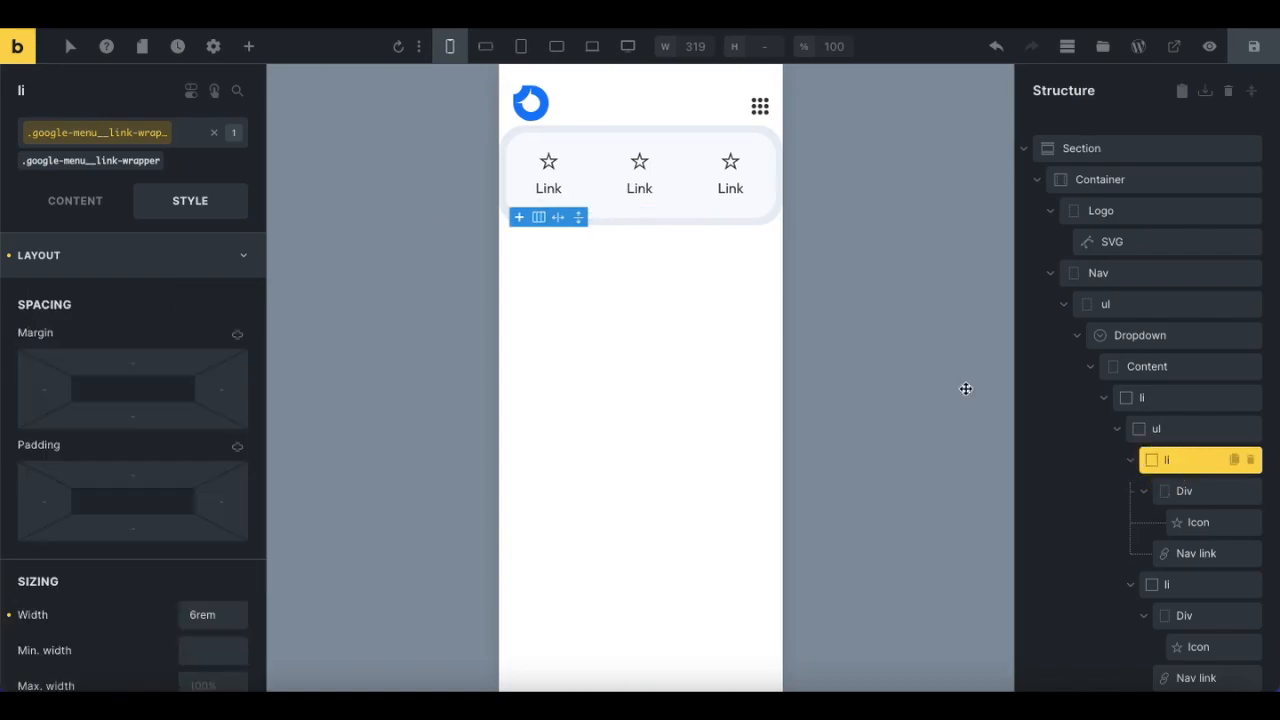
pyautogui.click(70, 46)
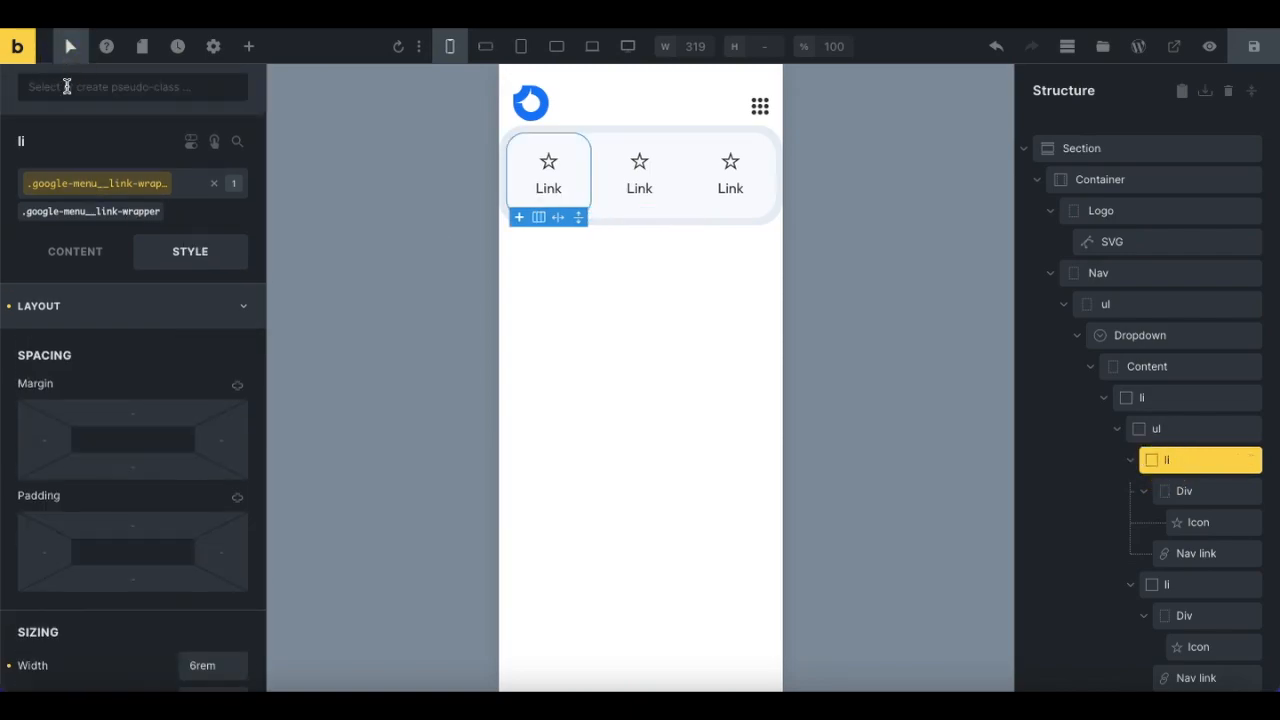
pyautogui.click(66, 118)
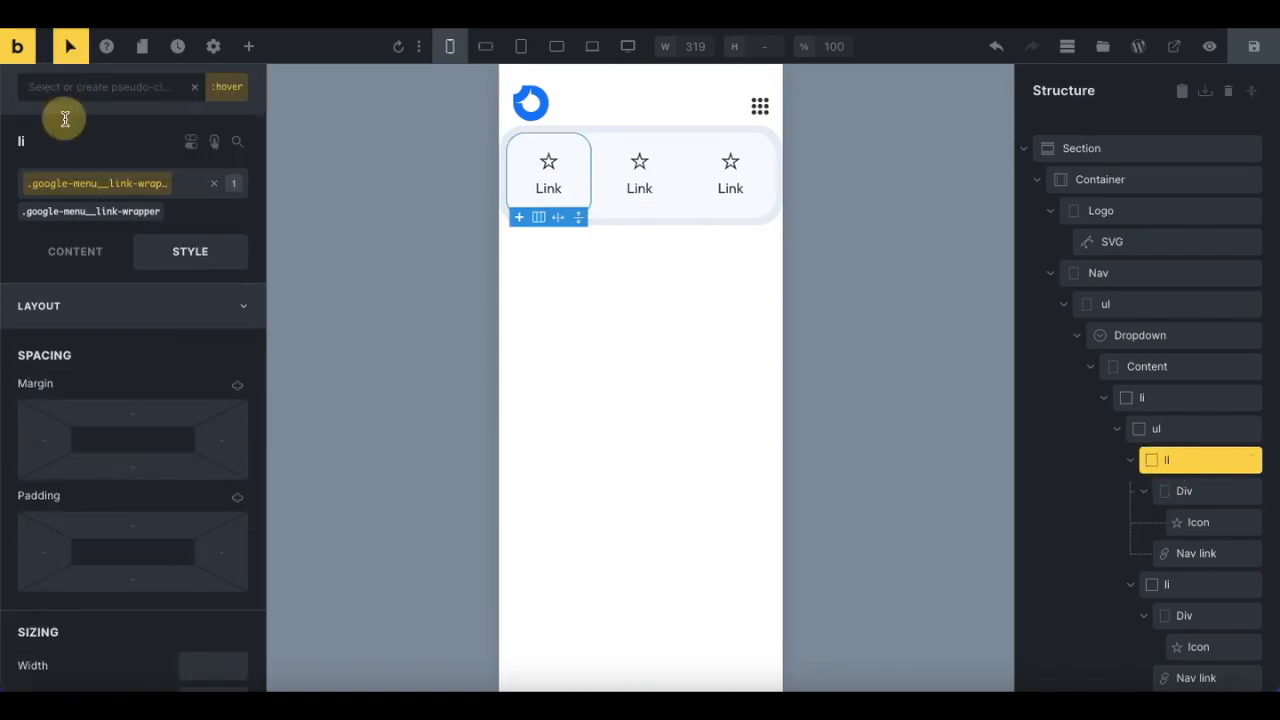
pyautogui.click(125, 303)
pyautogui.click(126, 396)
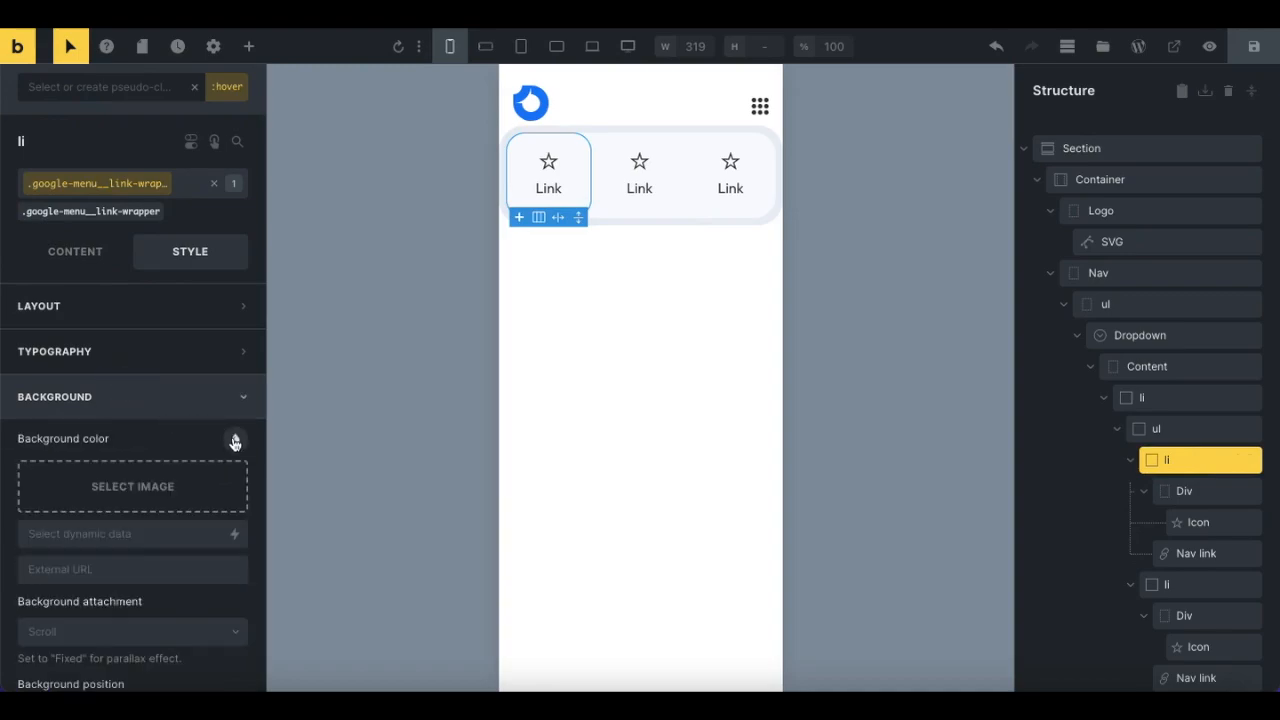
pyautogui.click(234, 442)
pyautogui.click(67, 481)
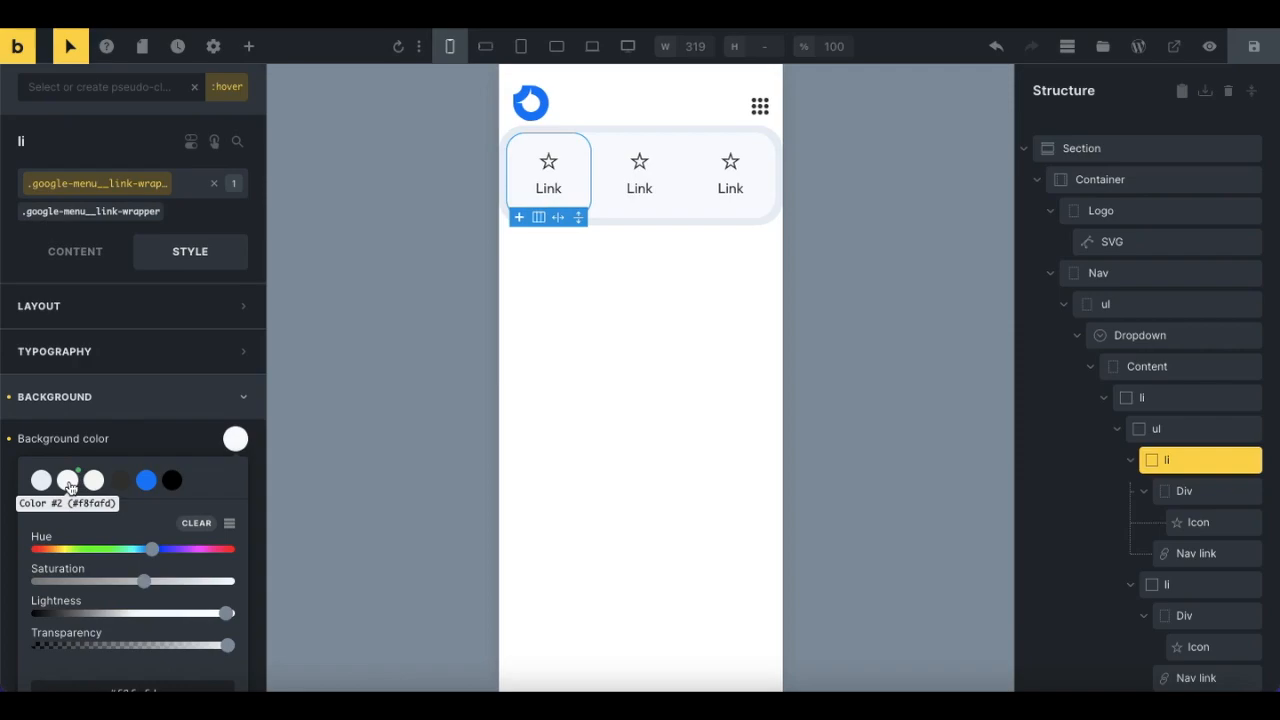
pyautogui.click(41, 481)
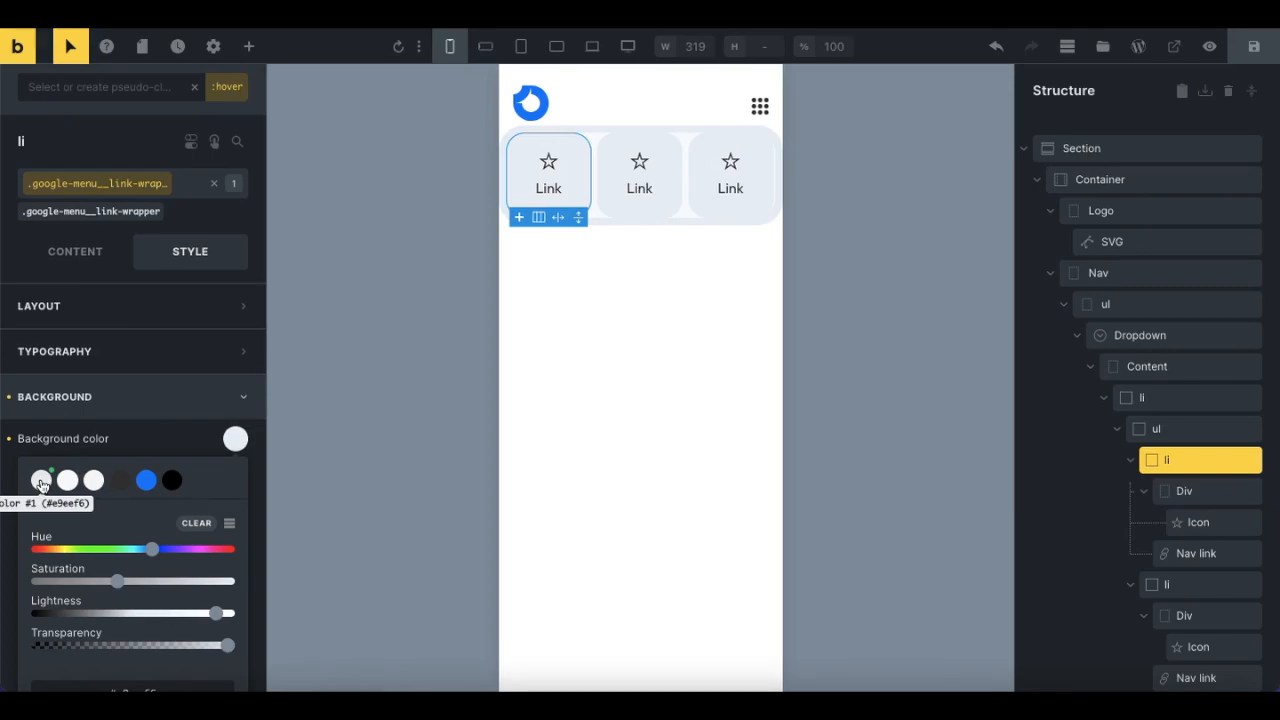
pyautogui.click(70, 46)
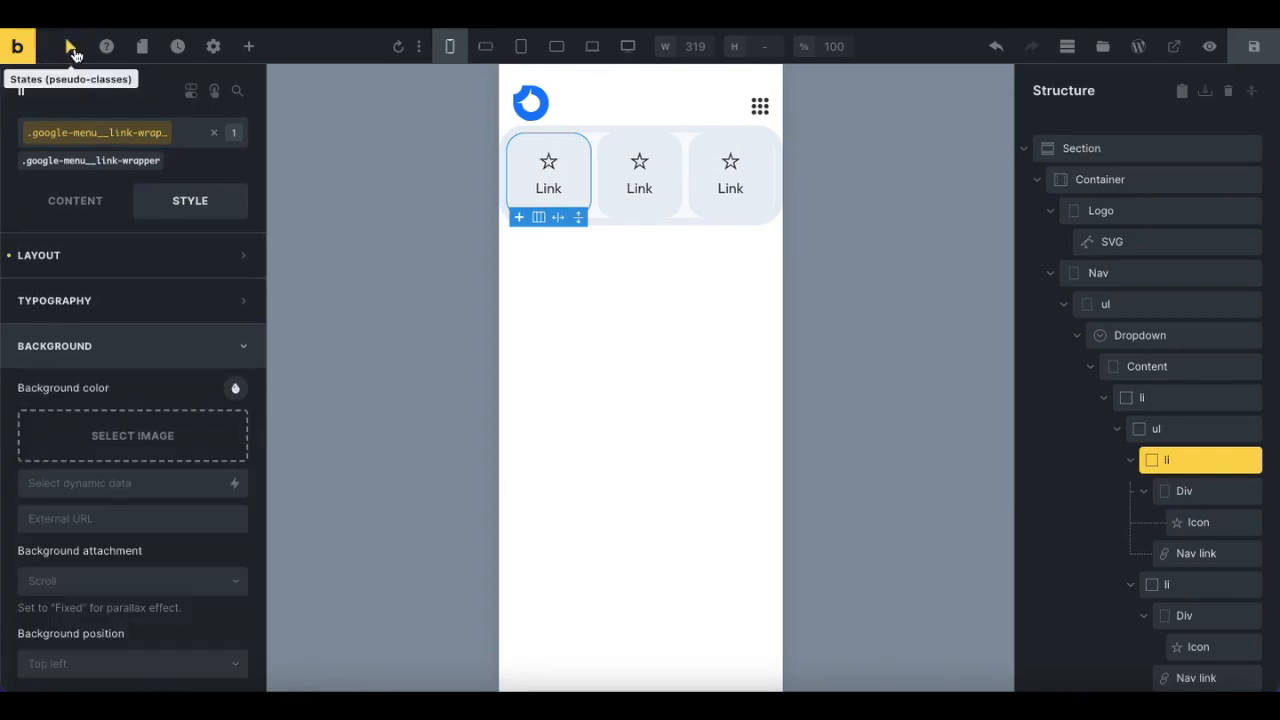
# Step: Set the padding of the .google-menu__grid class to 0.5rem on all sides, save, and open the menu on the live page
pyautogui.click(1199, 432)
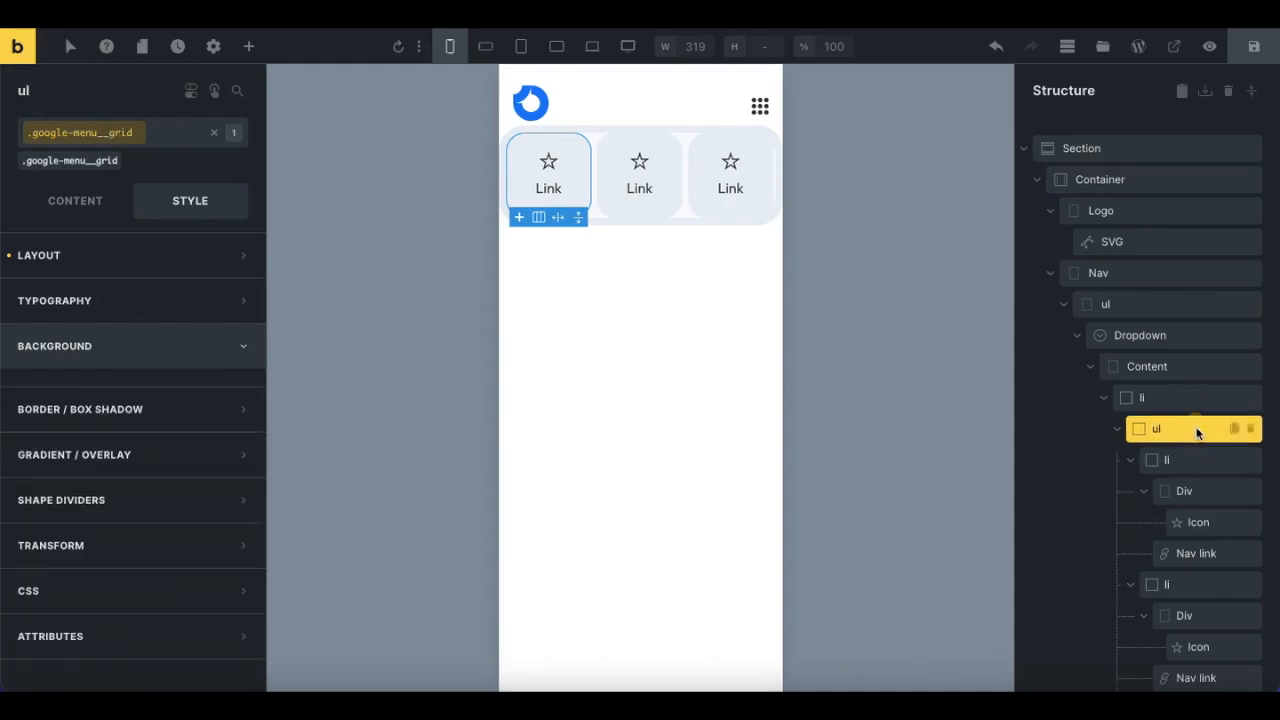
pyautogui.click(138, 260)
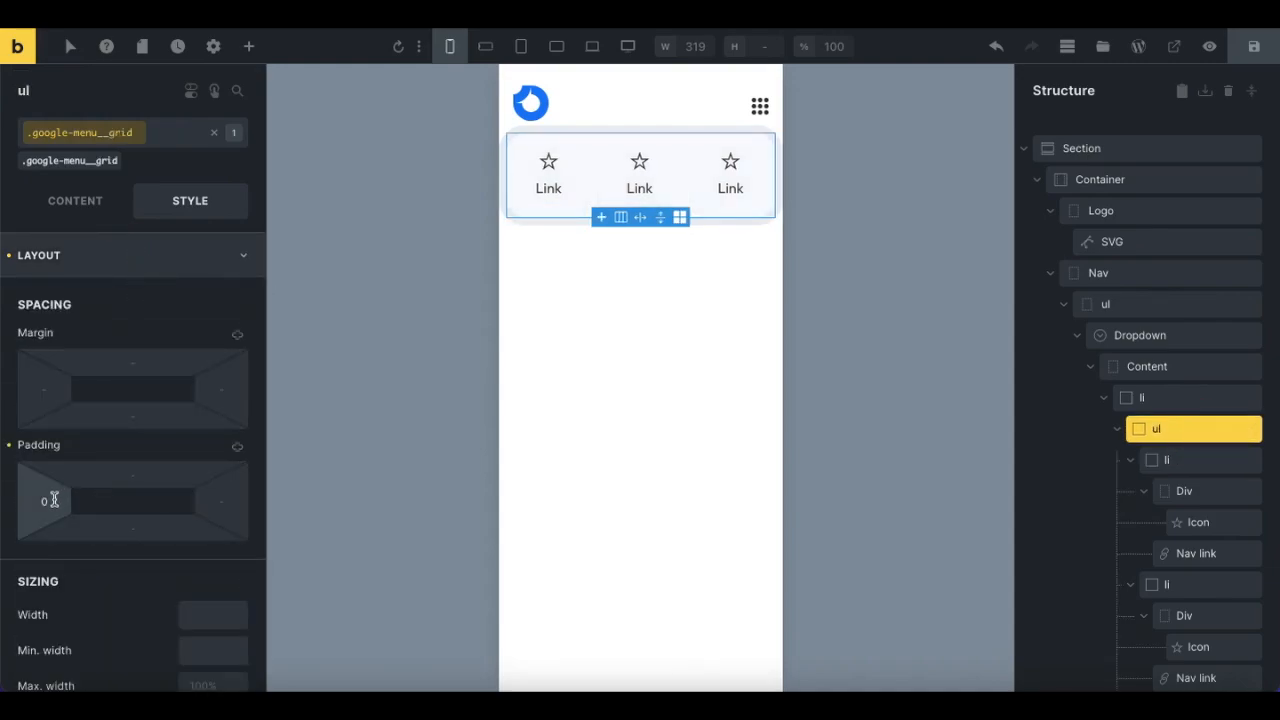
pyautogui.click(34, 499)
pyautogui.write('0.5')
pyautogui.press('Return')
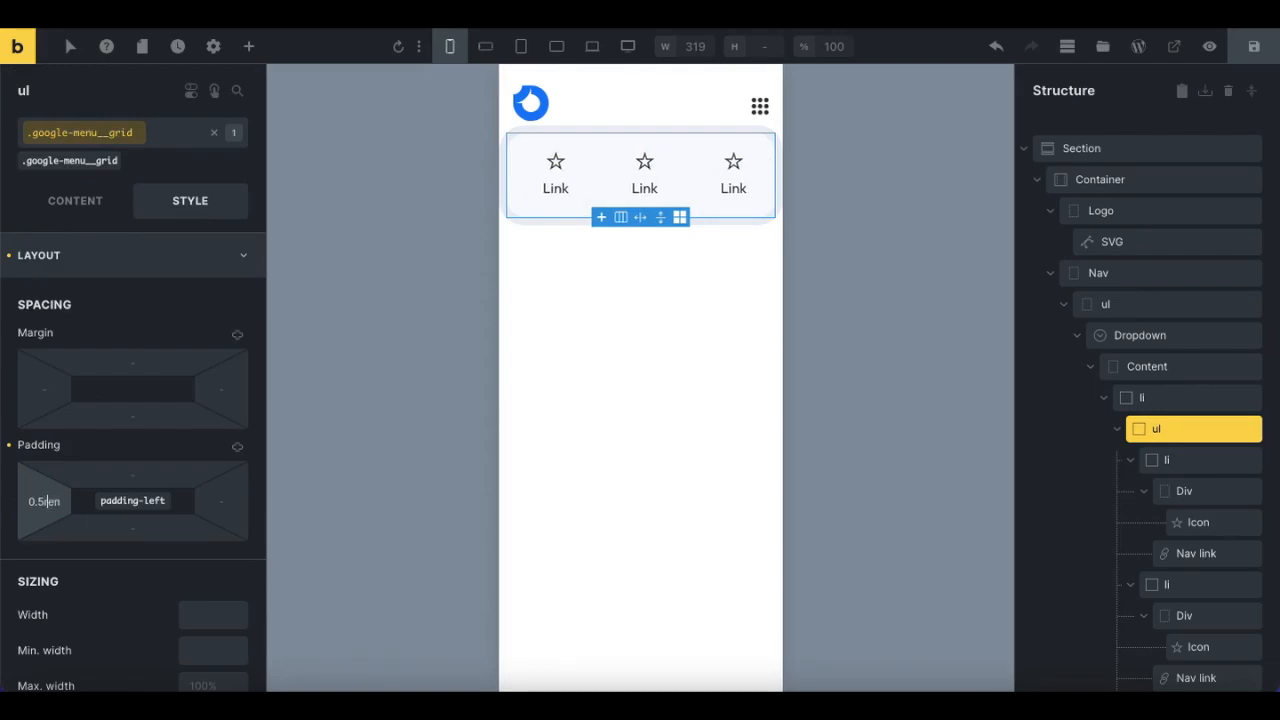
pyautogui.click(237, 447)
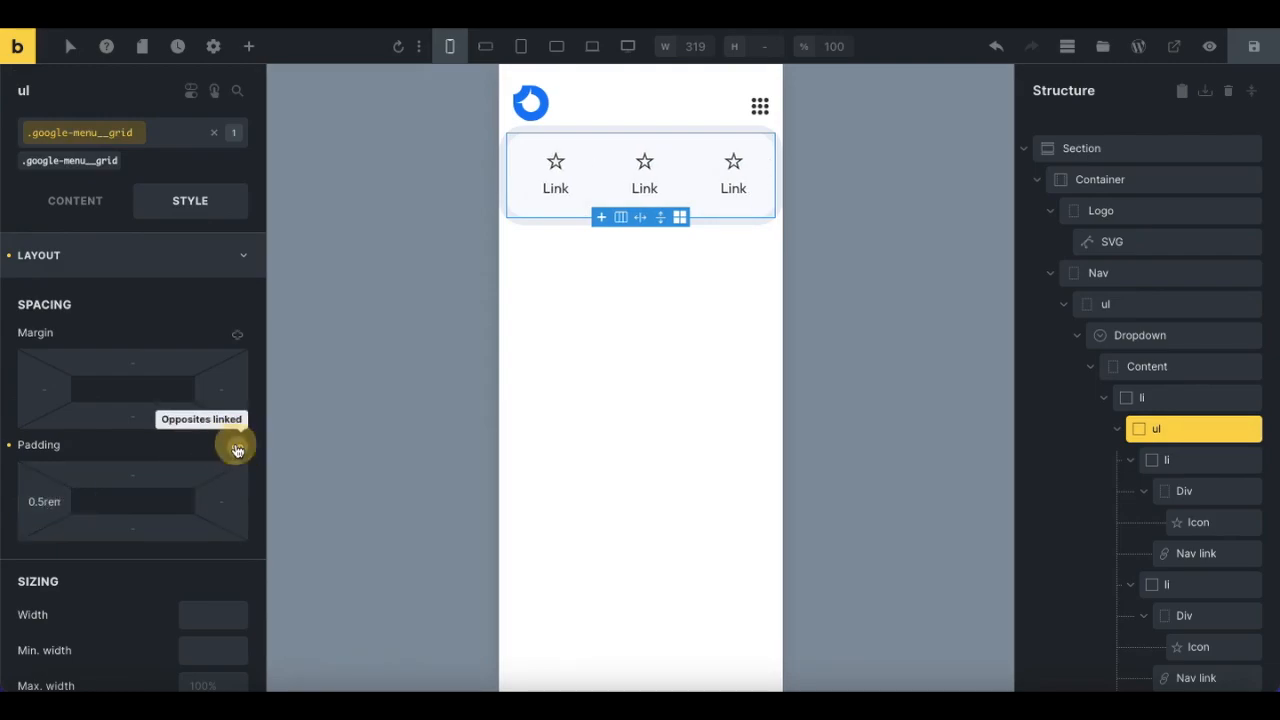
pyautogui.click(237, 448)
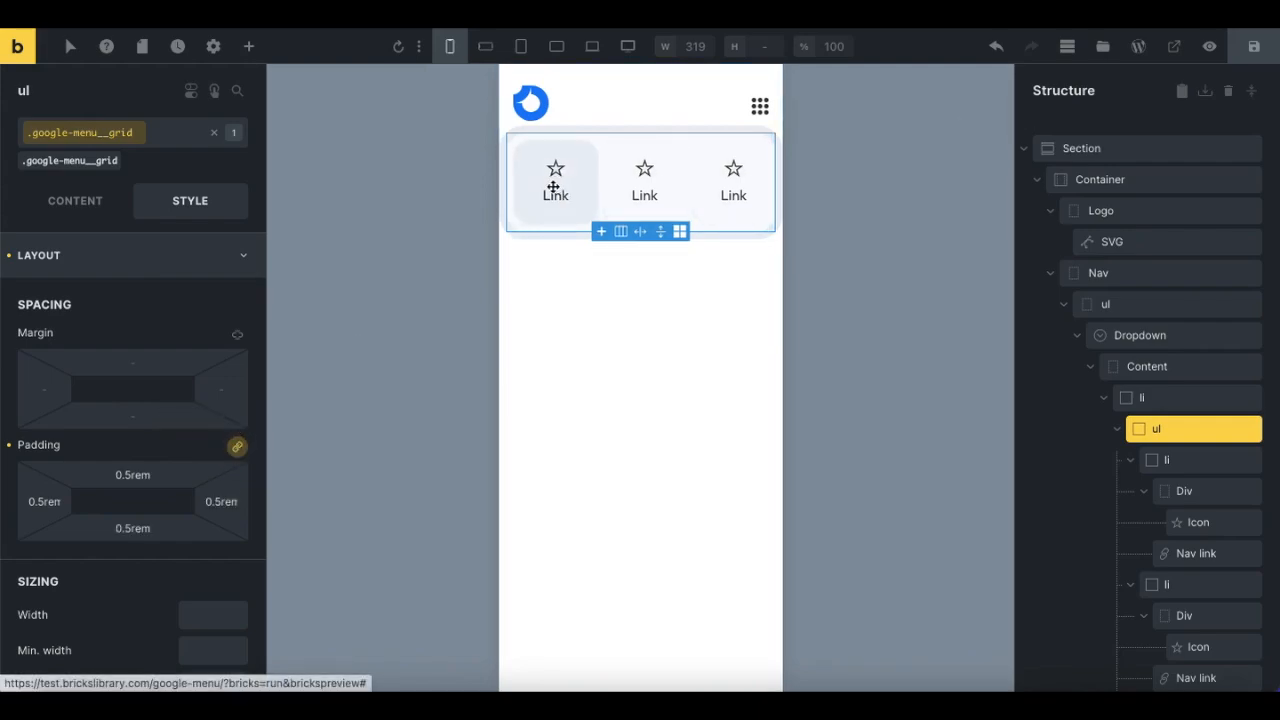
pyautogui.click(1252, 46)
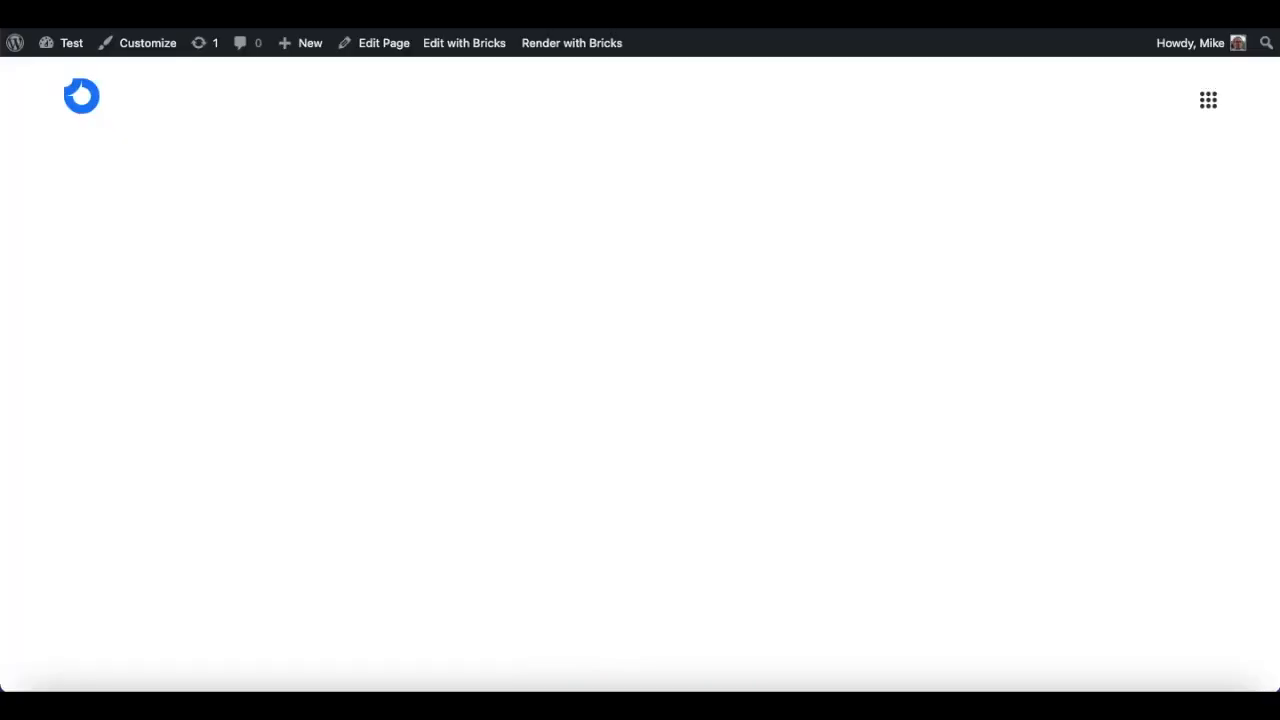
pyautogui.click(1212, 100)
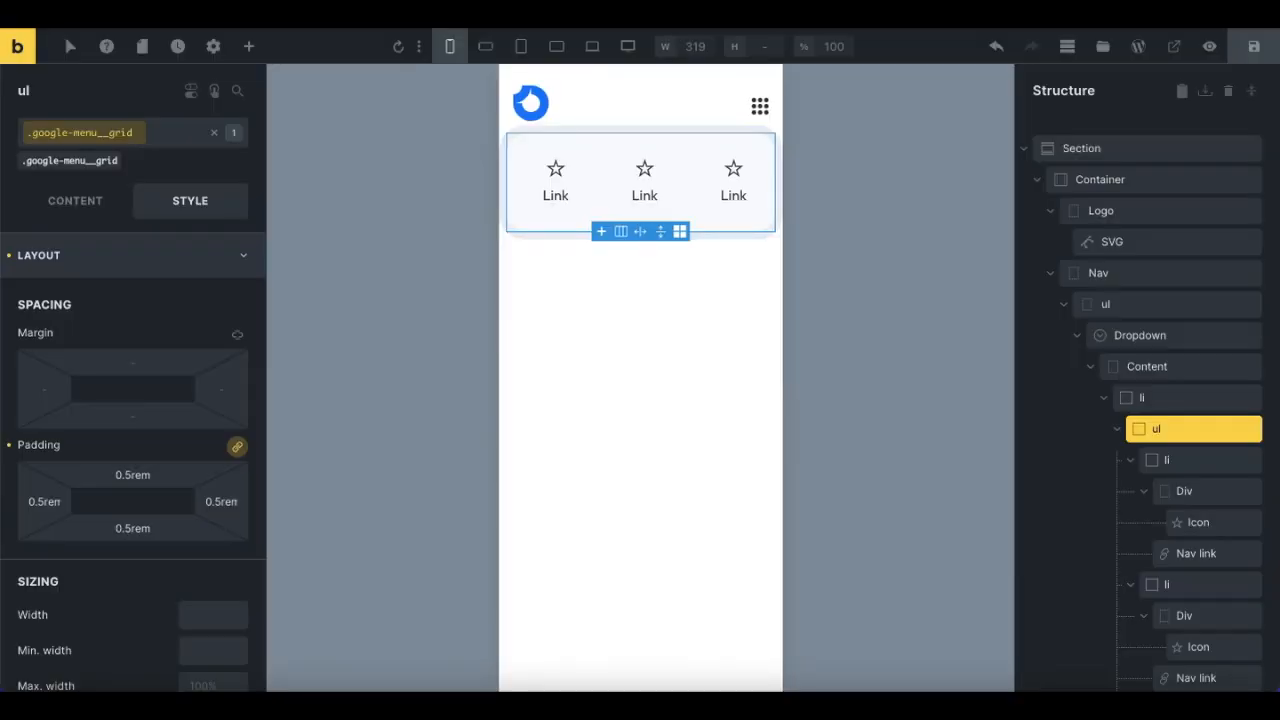
# Step: Select the class name text .google-menu__link on the first li's Nav link for copying
pyautogui.click(1162, 553)
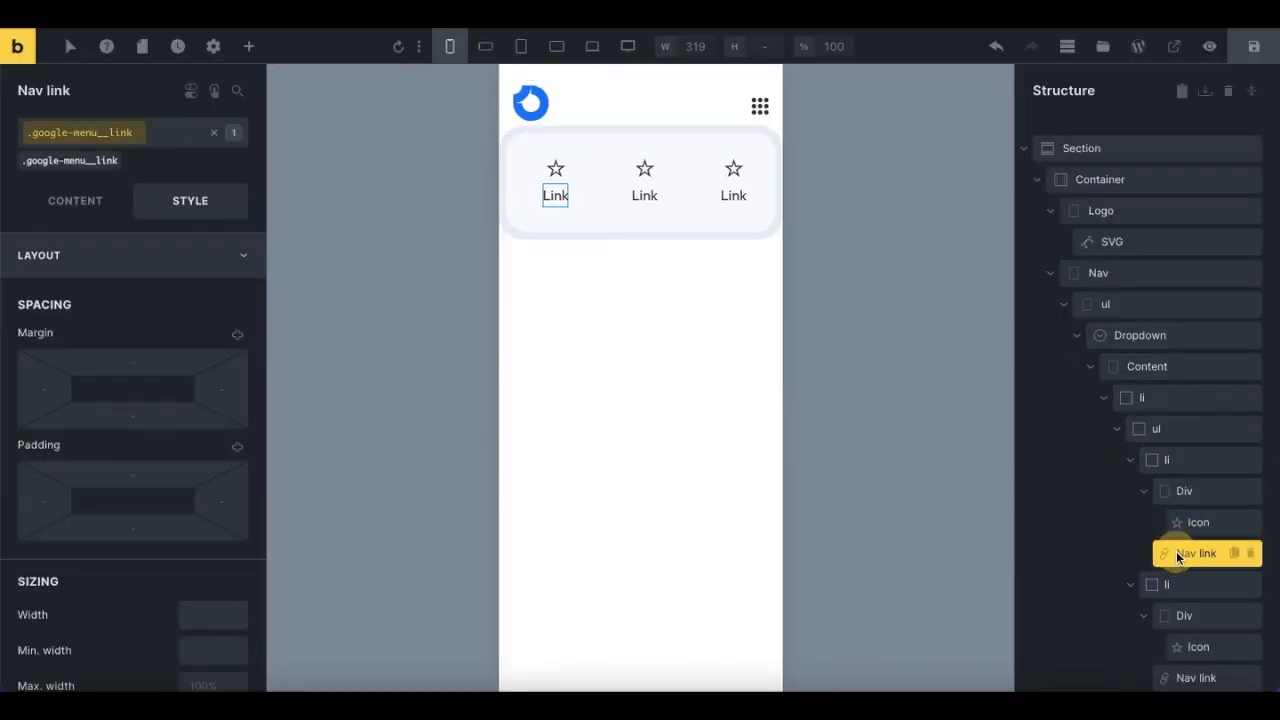
pyautogui.click(60, 135)
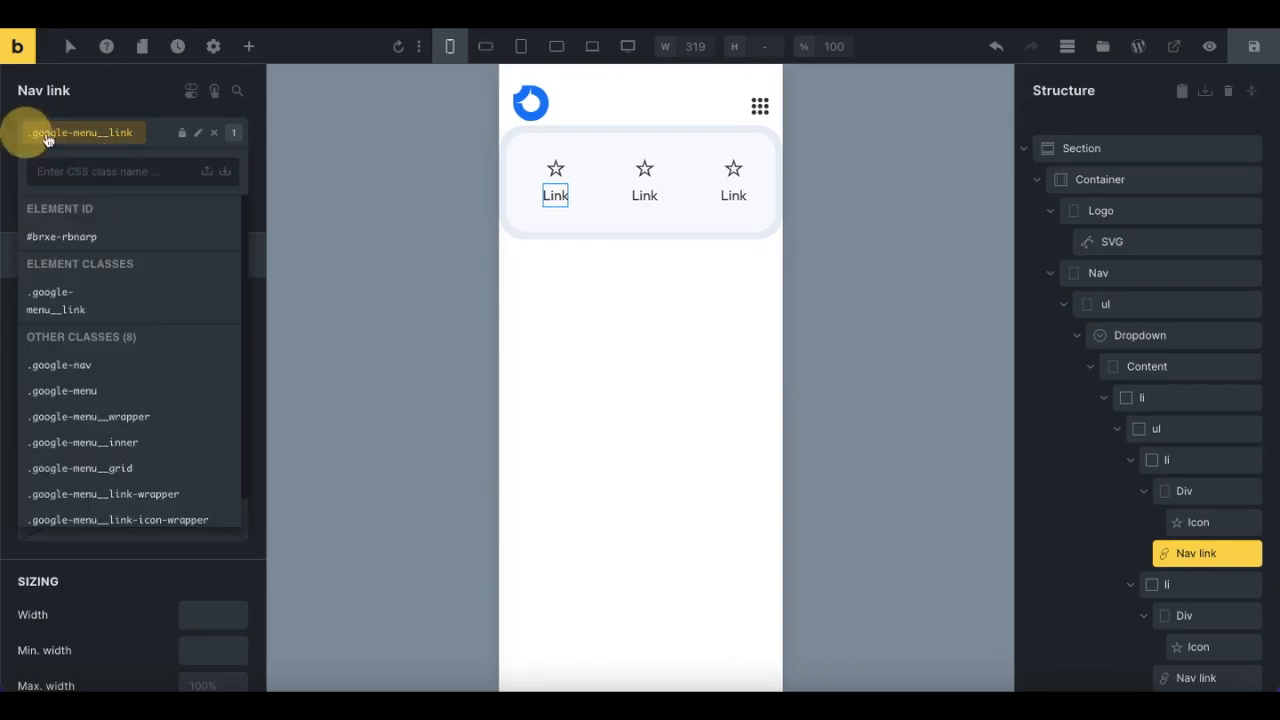
pyautogui.click(136, 139)
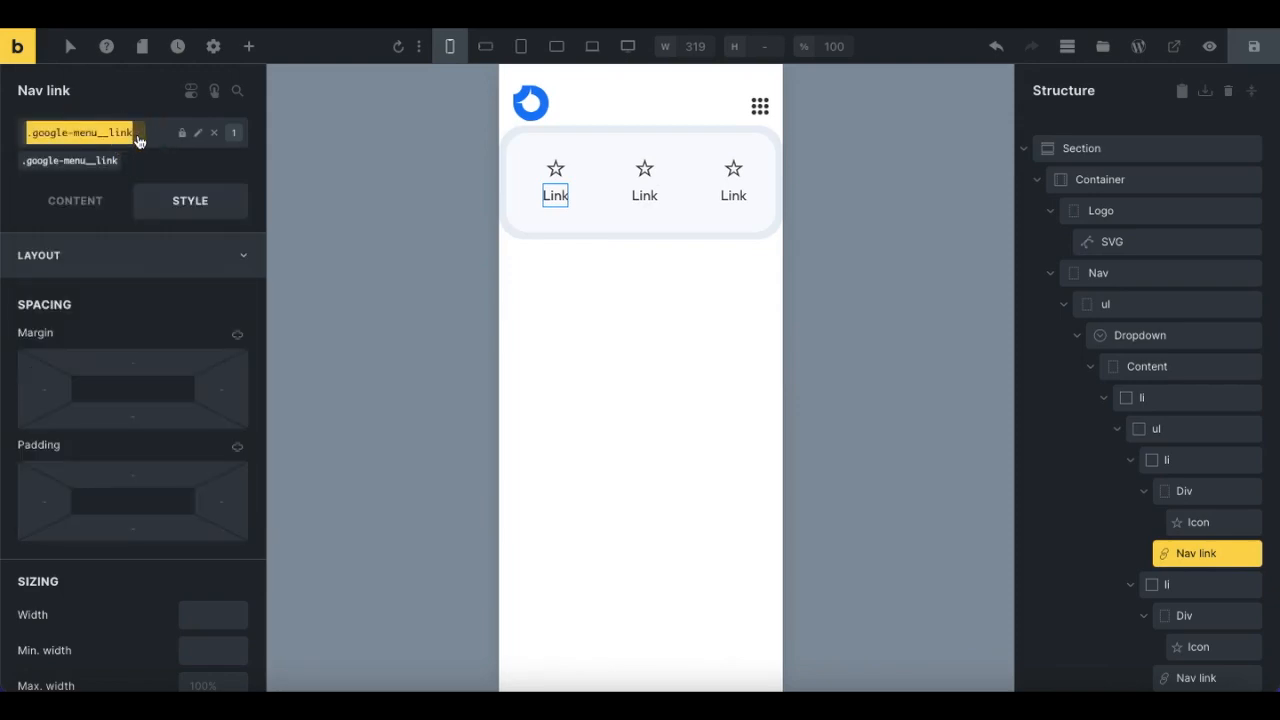
# Step: Add a Code element, place it above the Section at the root of the structure, and open its content settings
pyautogui.click(1066, 150)
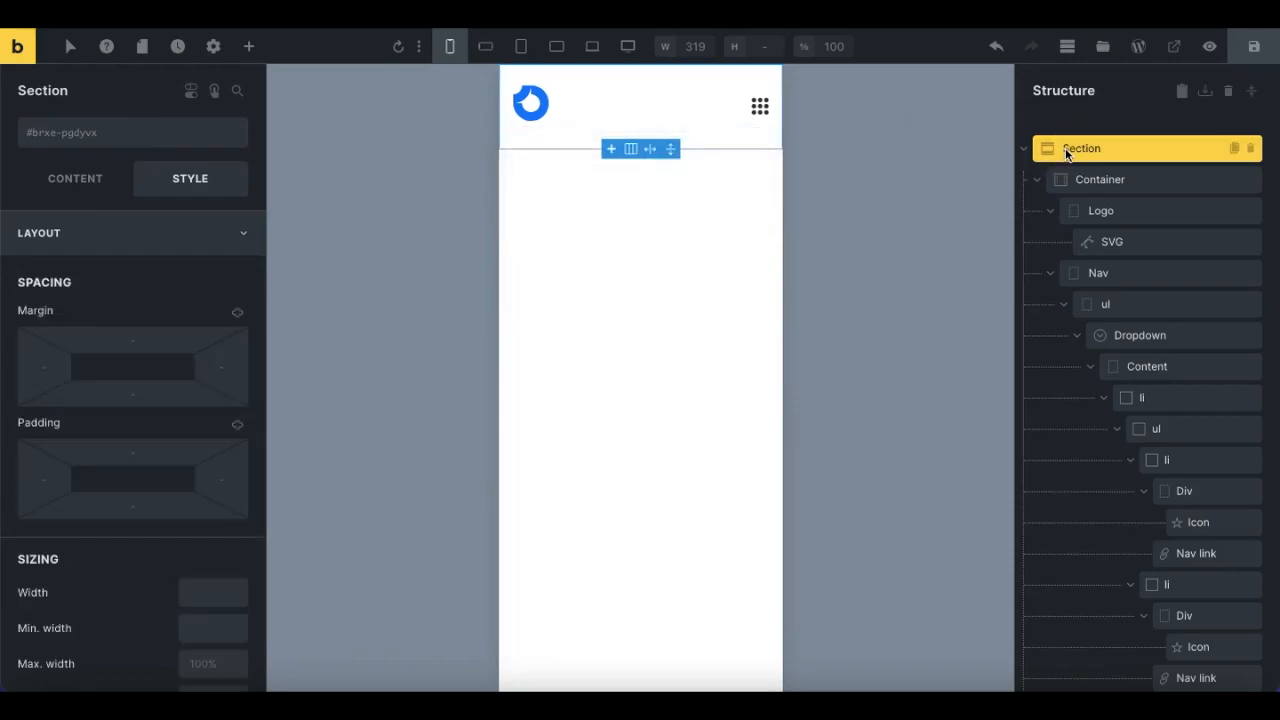
pyautogui.click(249, 46)
pyautogui.write('code')
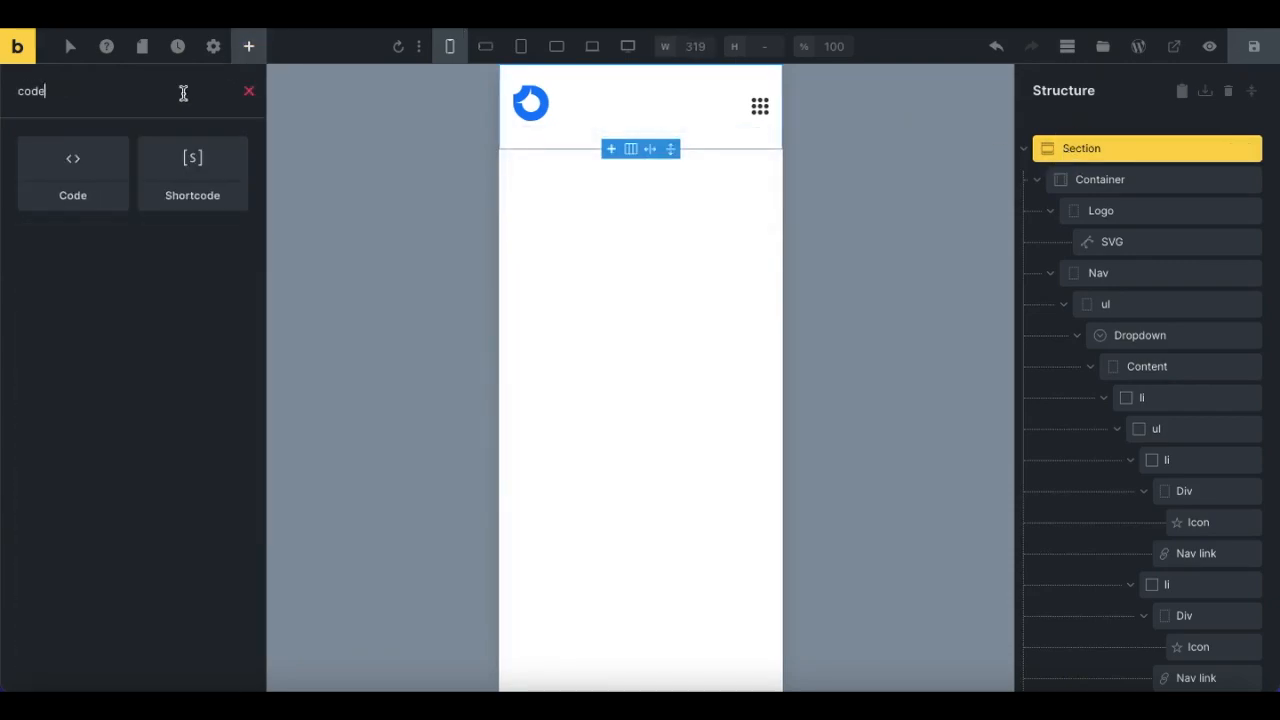
pyautogui.click(83, 171)
pyautogui.click(1040, 183)
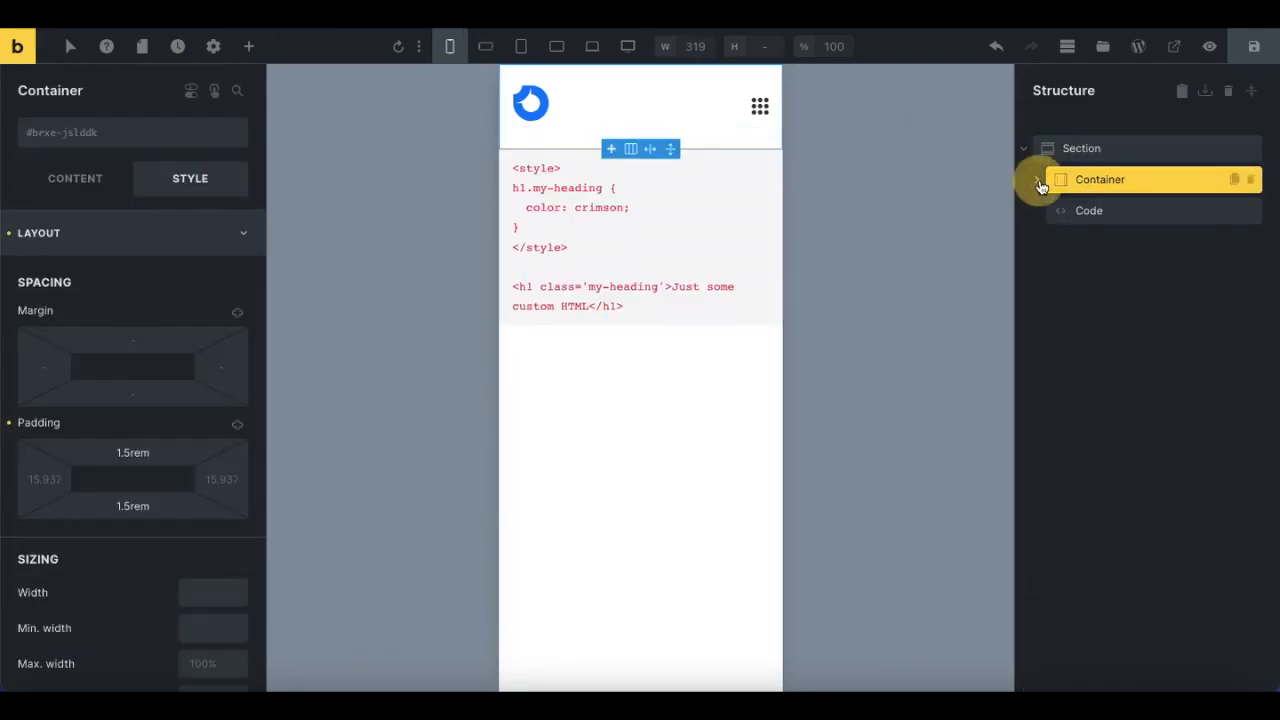
pyautogui.moveTo(1063, 208); pyautogui.dragTo(1055, 134)
pyautogui.click(1057, 146)
pyautogui.click(35, 180)
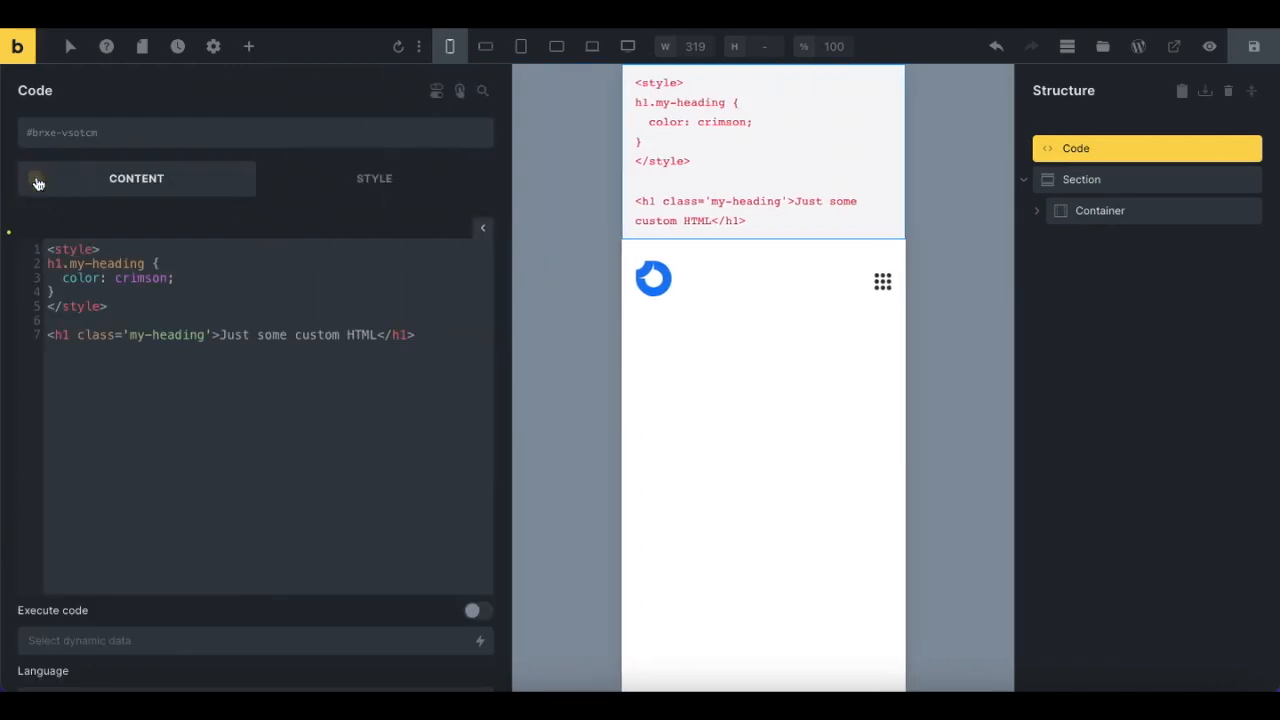
# Step: Replace the sample code with a style block containing a .google-menu__link::after rule with content: "" and remove the h1 markup
pyautogui.moveTo(145, 263); pyautogui.dragTo(37, 259)
pyautogui.write('.google-menu__link')
pyautogui.moveTo(176, 278); pyautogui.dragTo(75, 278)
pyautogui.write('ont')
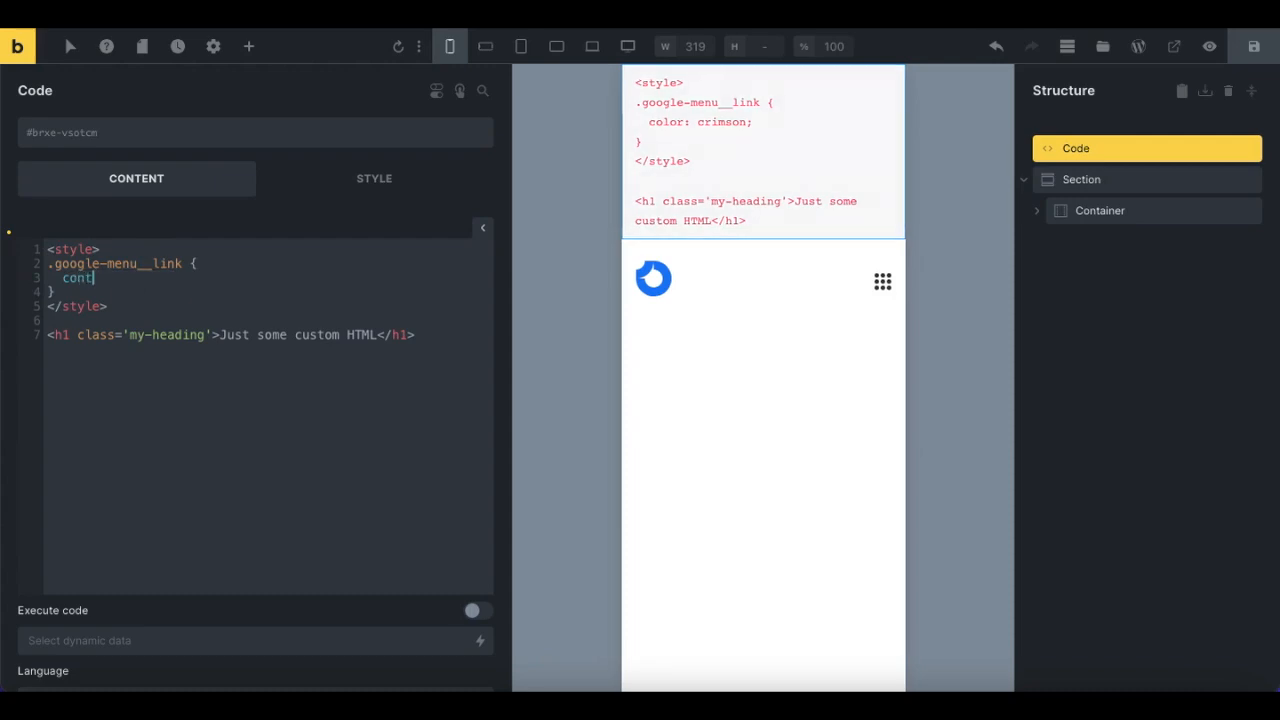
pyautogui.write('en: "";')
pyautogui.moveTo(424, 335); pyautogui.dragTo(194, 317)
pyautogui.press('BackSpace')
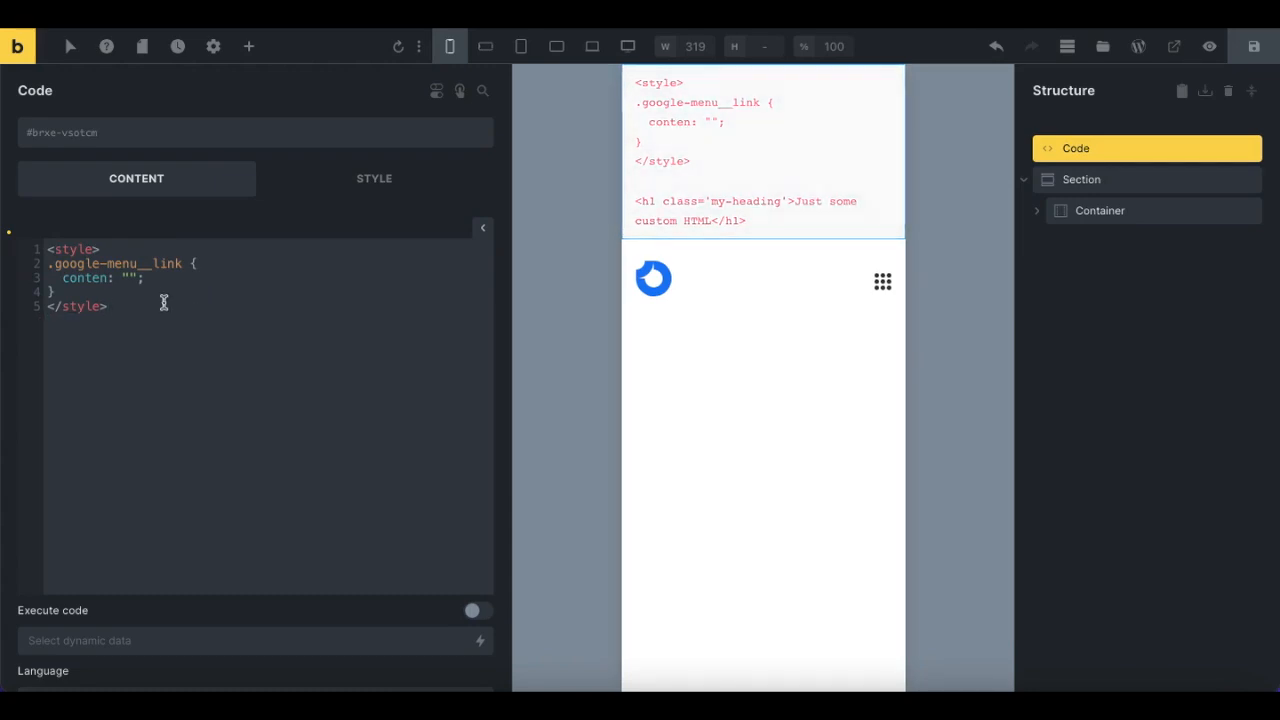
pyautogui.click(112, 278)
pyautogui.write('t')
pyautogui.click(182, 263)
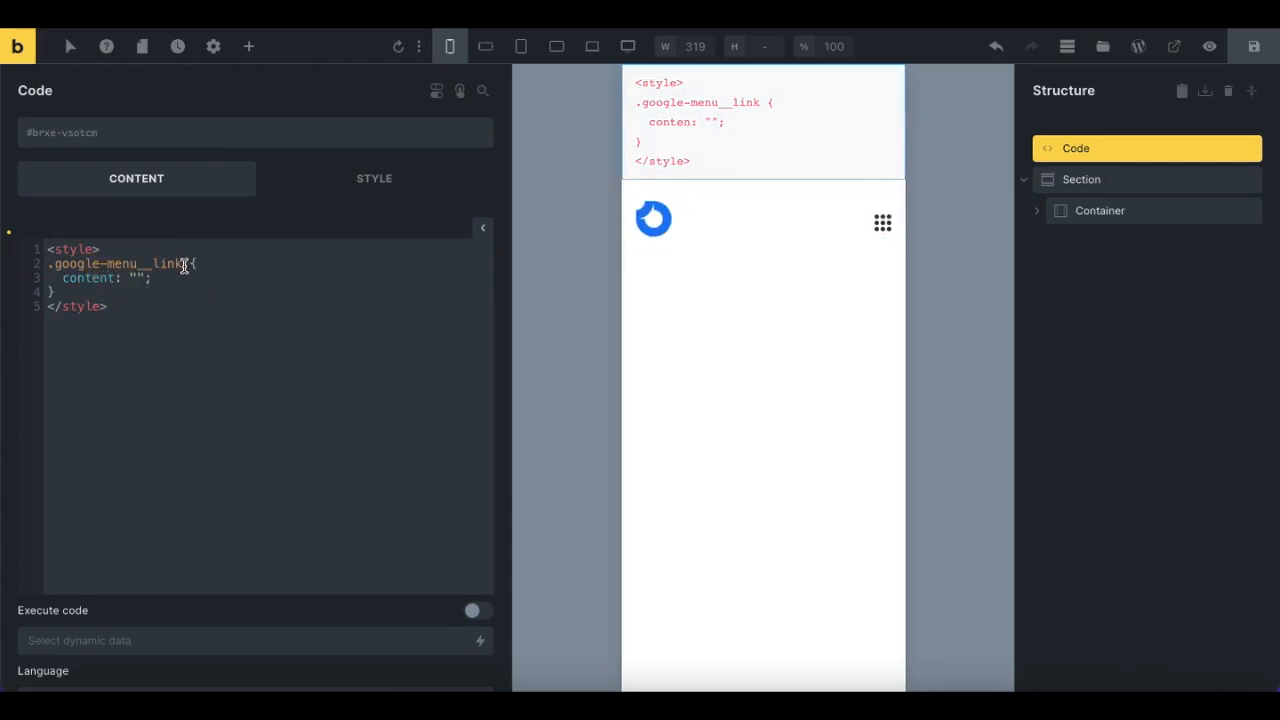
pyautogui.write('::after')
# Step: Add position: absolute and top, right, bottom and left values of 0 to the .google-menu__link::after rule
pyautogui.click(163, 278)
pyautogui.press('Return')
pyautogui.write('pos')
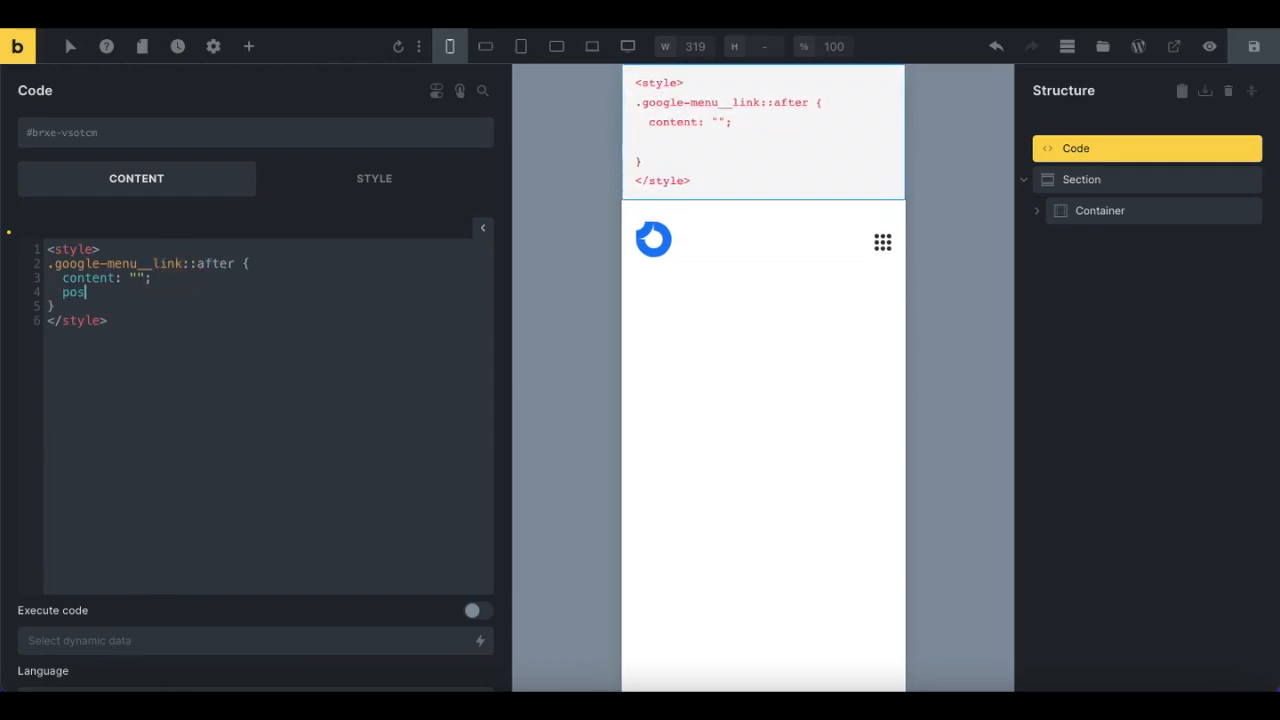
pyautogui.write('ition: absolute;')
pyautogui.press('Return')
pyautogui.write('top: 0;')
pyautogui.press('Return')
pyautogui.write('right: 0;')
pyautogui.press('Return')
pyautogui.write('bottom: 0;')
pyautogui.press('Return')
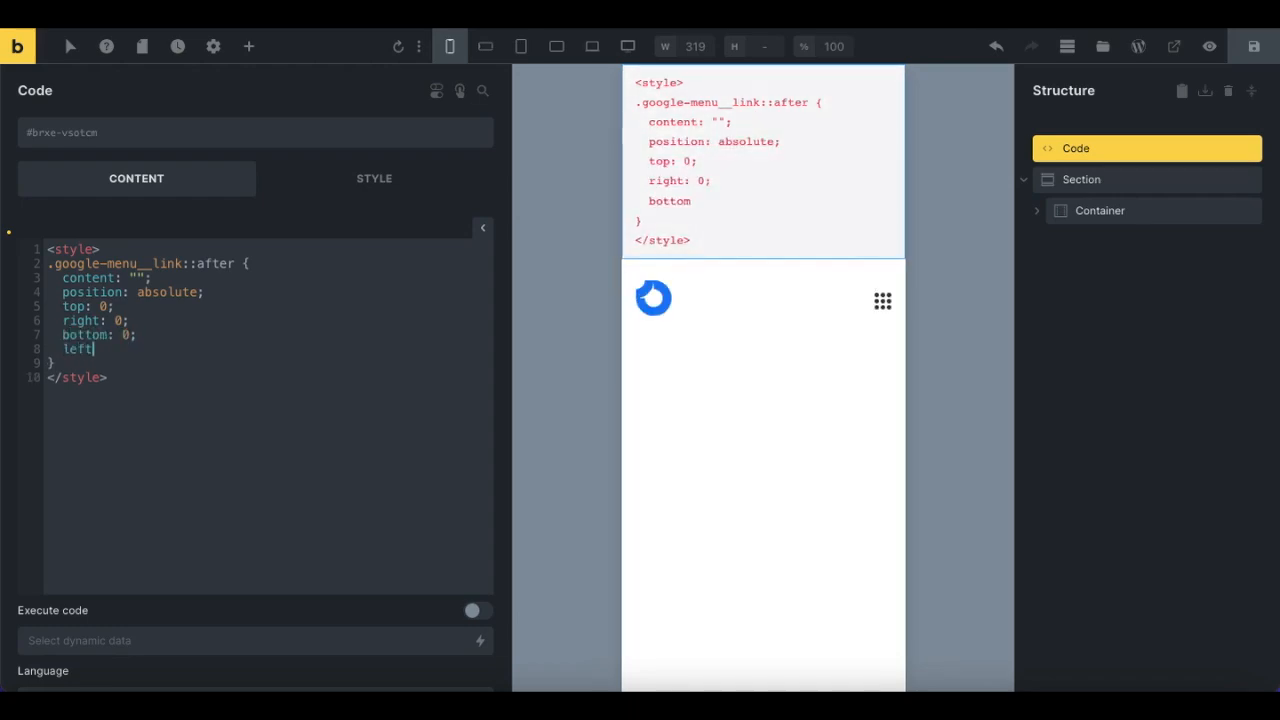
# Step: Insert the comment /* Links */ above the .google-menu__link::after rule, with a blank line before it
pyautogui.click(123, 251)
pyautogui.press('Return')
pyautogui.press('Return')
pyautogui.write('/* Links */')
# Step: Enable Execute code and Render without wrapper for the Code element and run the code
pyautogui.click(475, 610)
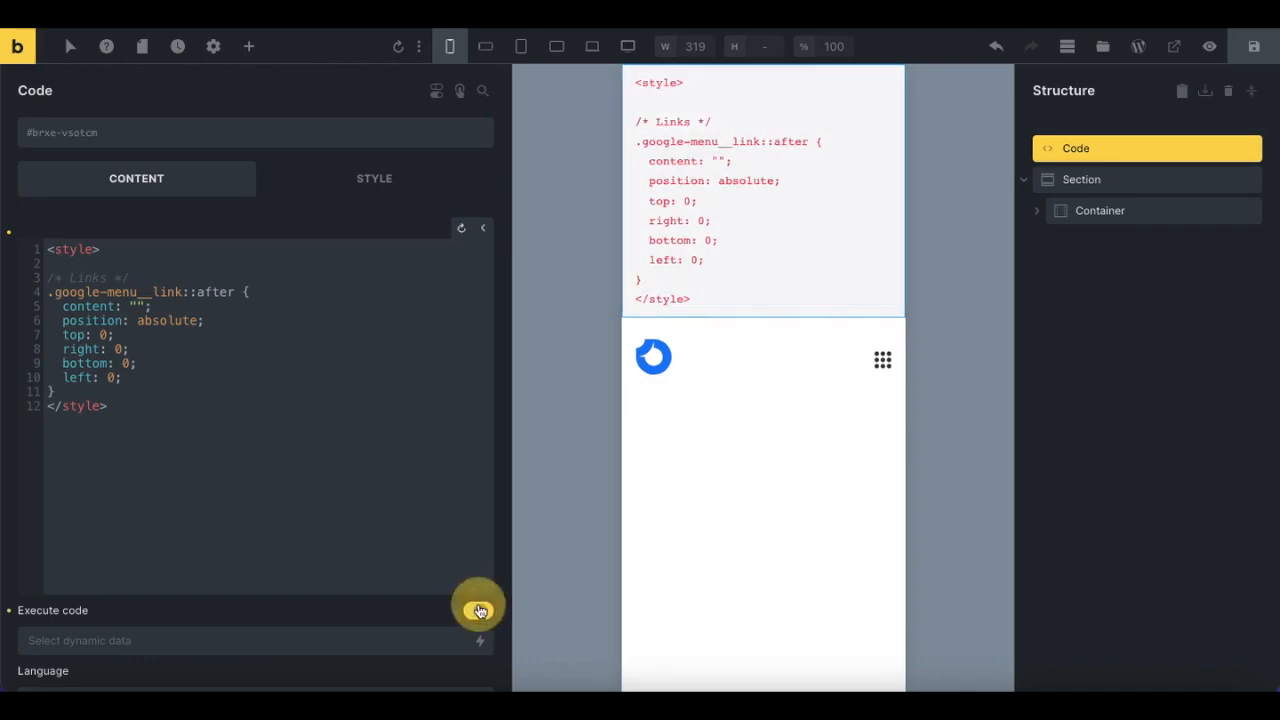
pyautogui.click(476, 637)
pyautogui.click(461, 228)
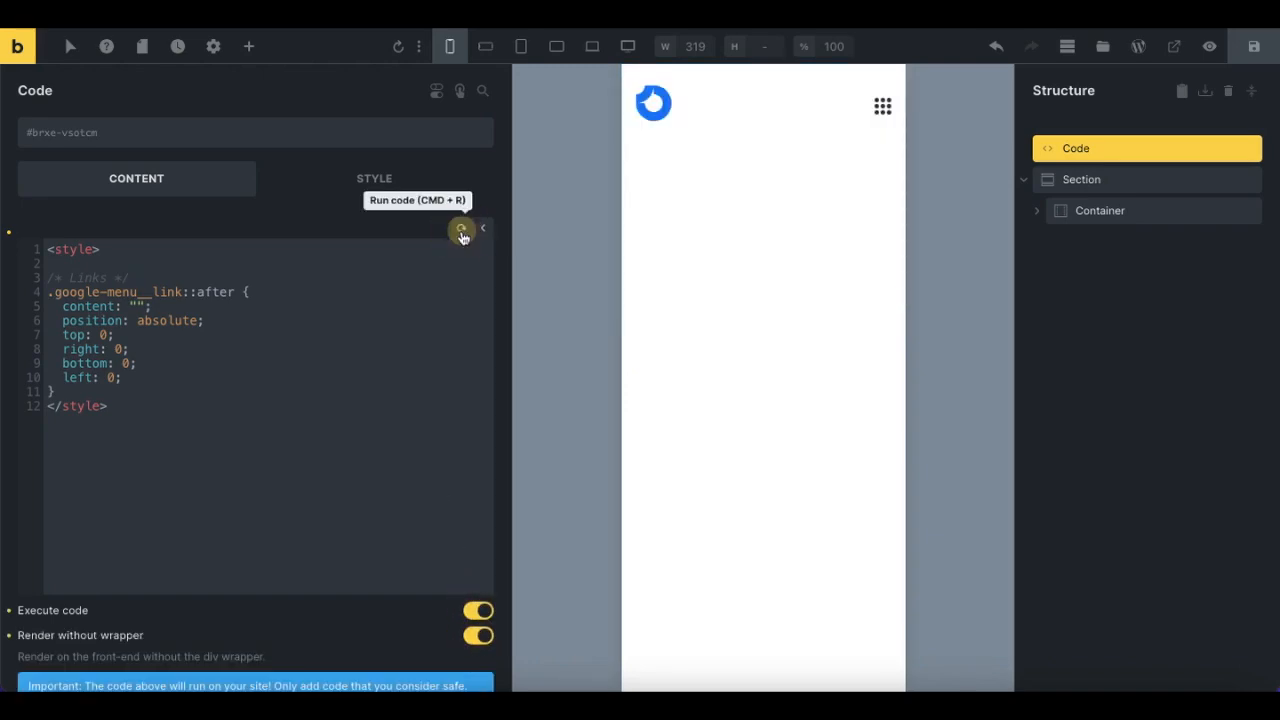
# Step: Set the position of the first inner li's .google-menu__link-wrapper class to relative, save, and open the menu on the live page
pyautogui.click(1037, 211)
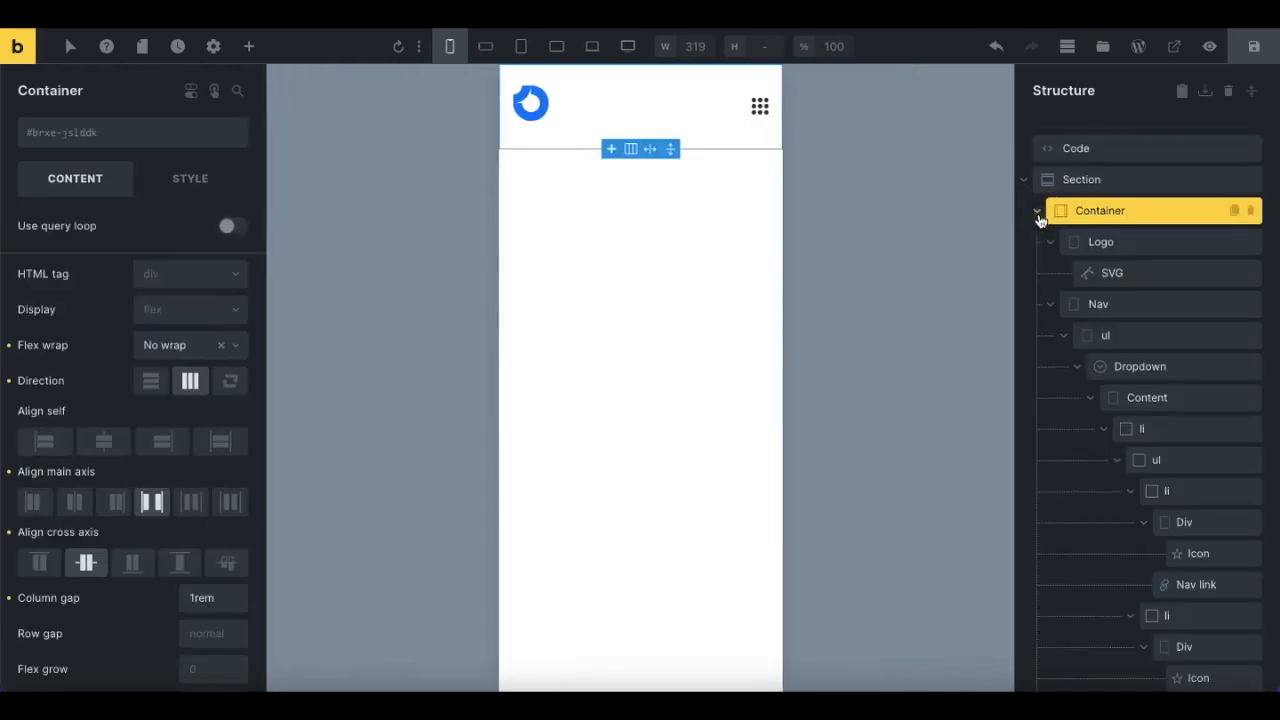
pyautogui.click(1197, 491)
pyautogui.click(192, 201)
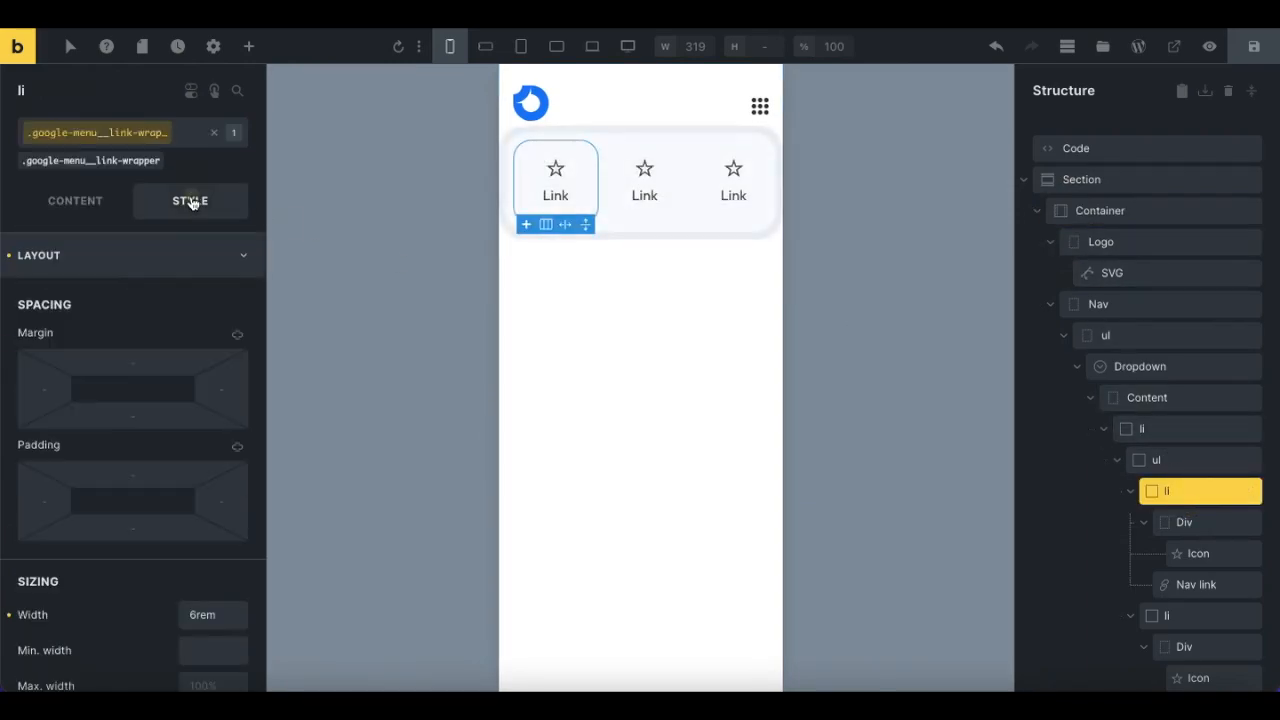
pyautogui.scroll(-5, 125, 440)
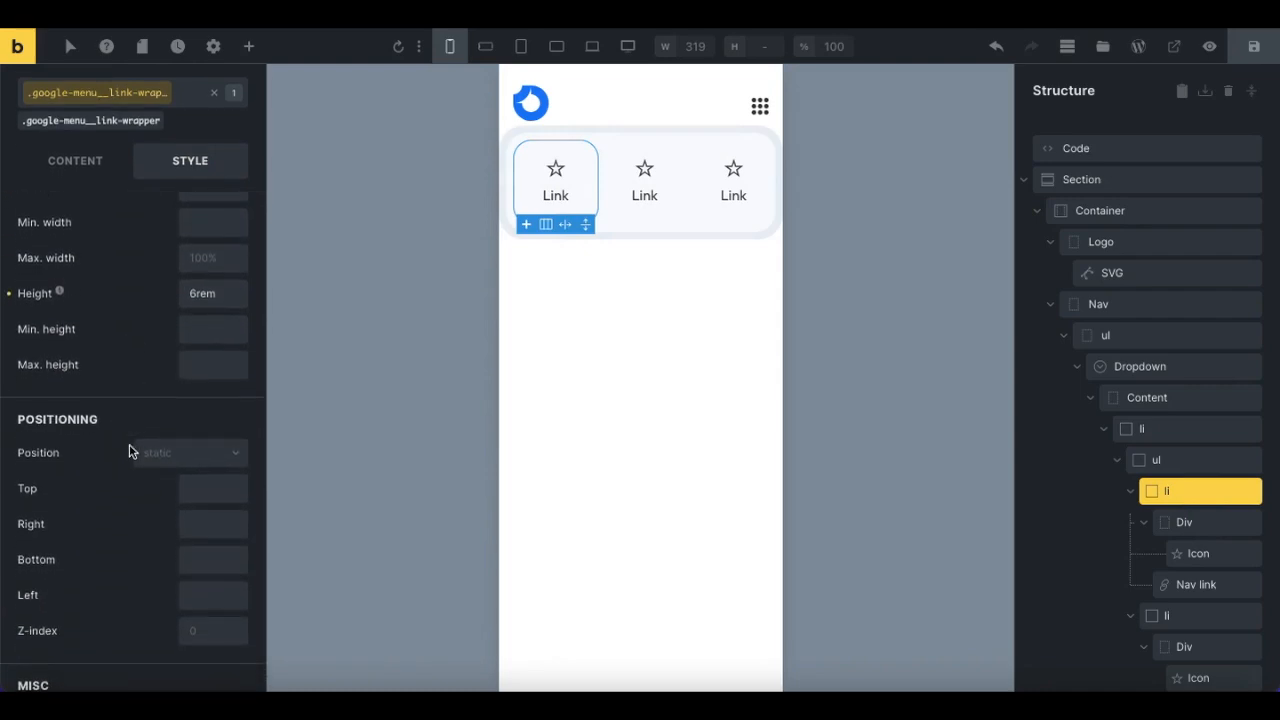
pyautogui.click(152, 453)
pyautogui.click(160, 511)
pyautogui.click(1265, 50)
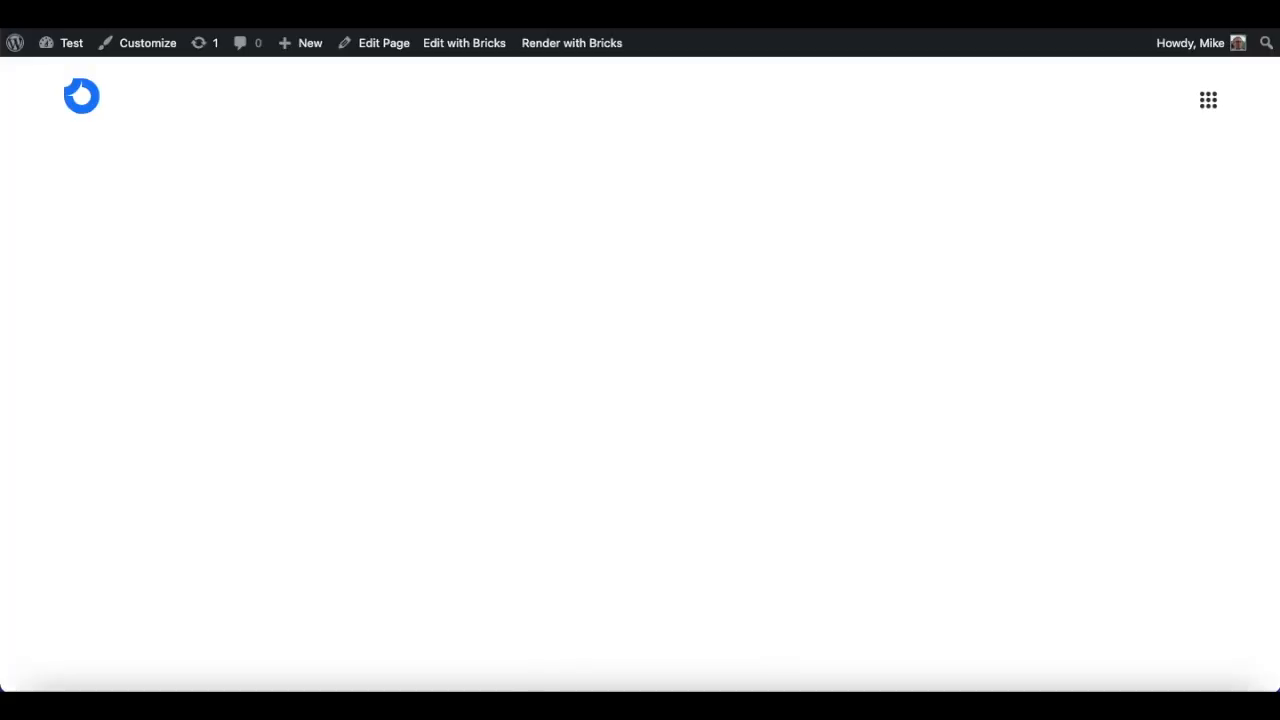
pyautogui.click(1209, 102)
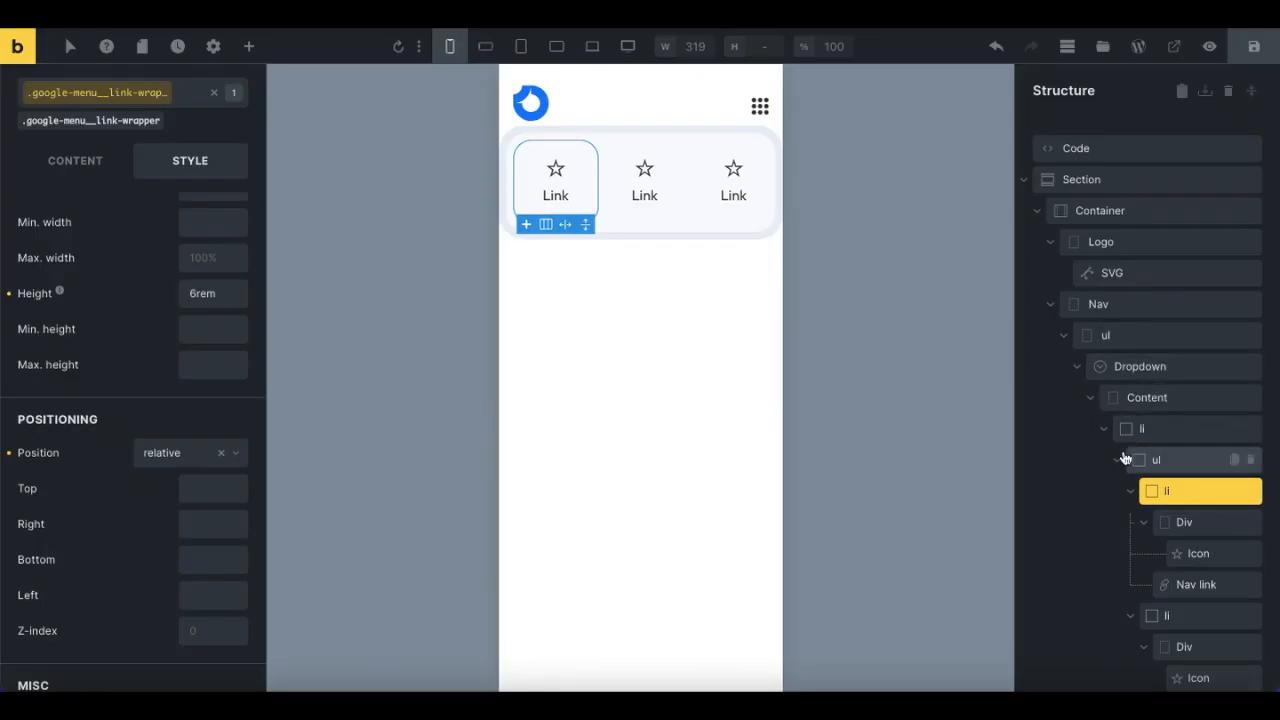
# Step: Collapse the three link li items and duplicate the third one three times to make six grid links
pyautogui.click(1131, 490)
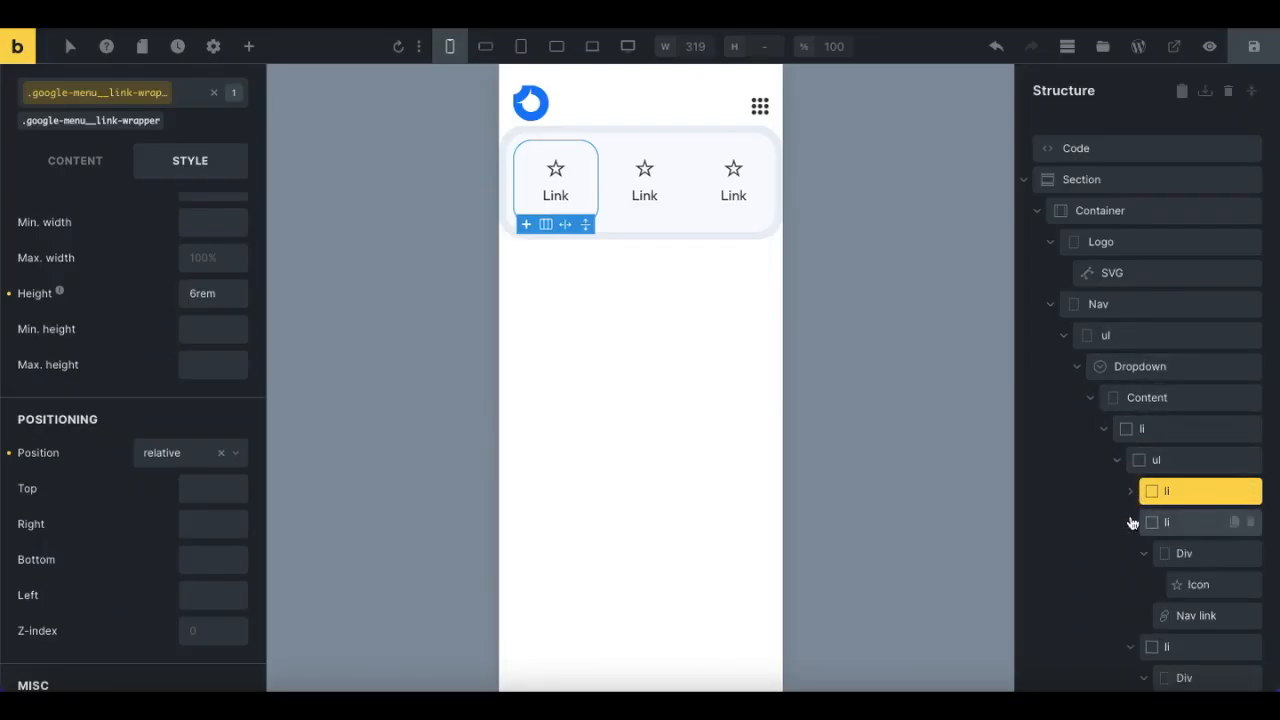
pyautogui.click(1130, 521)
pyautogui.click(1131, 553)
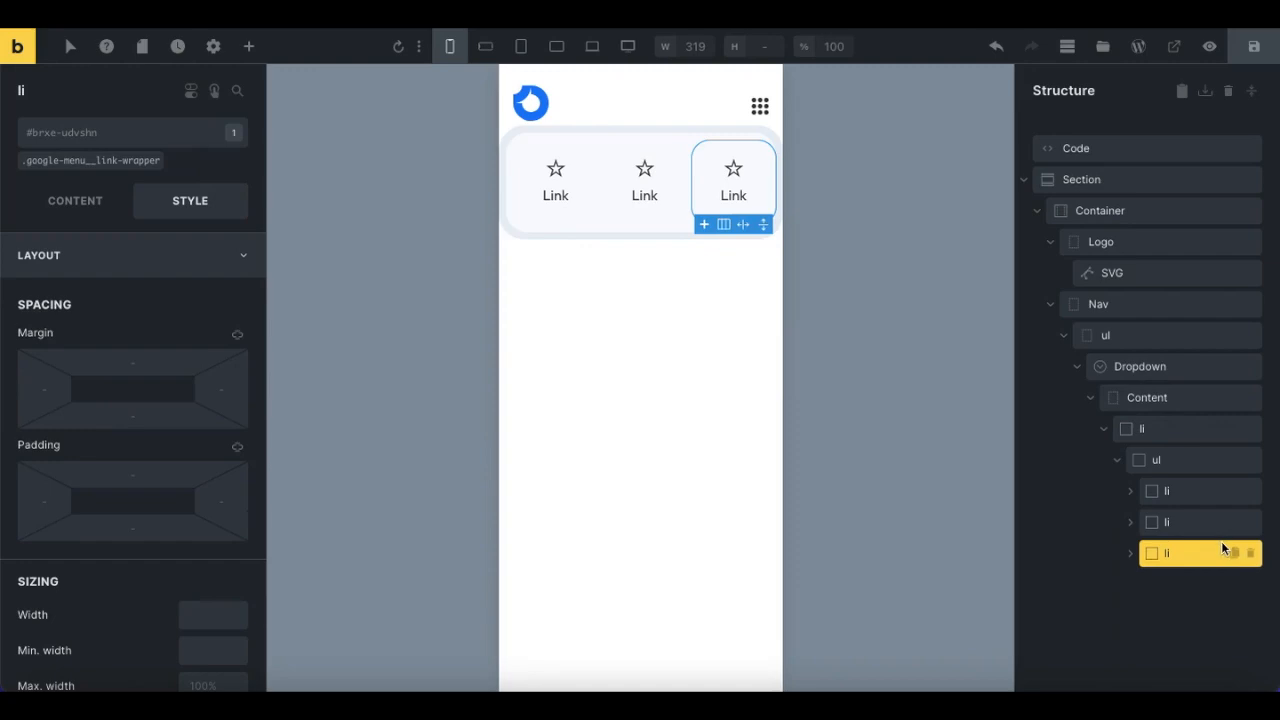
pyautogui.click(1234, 555)
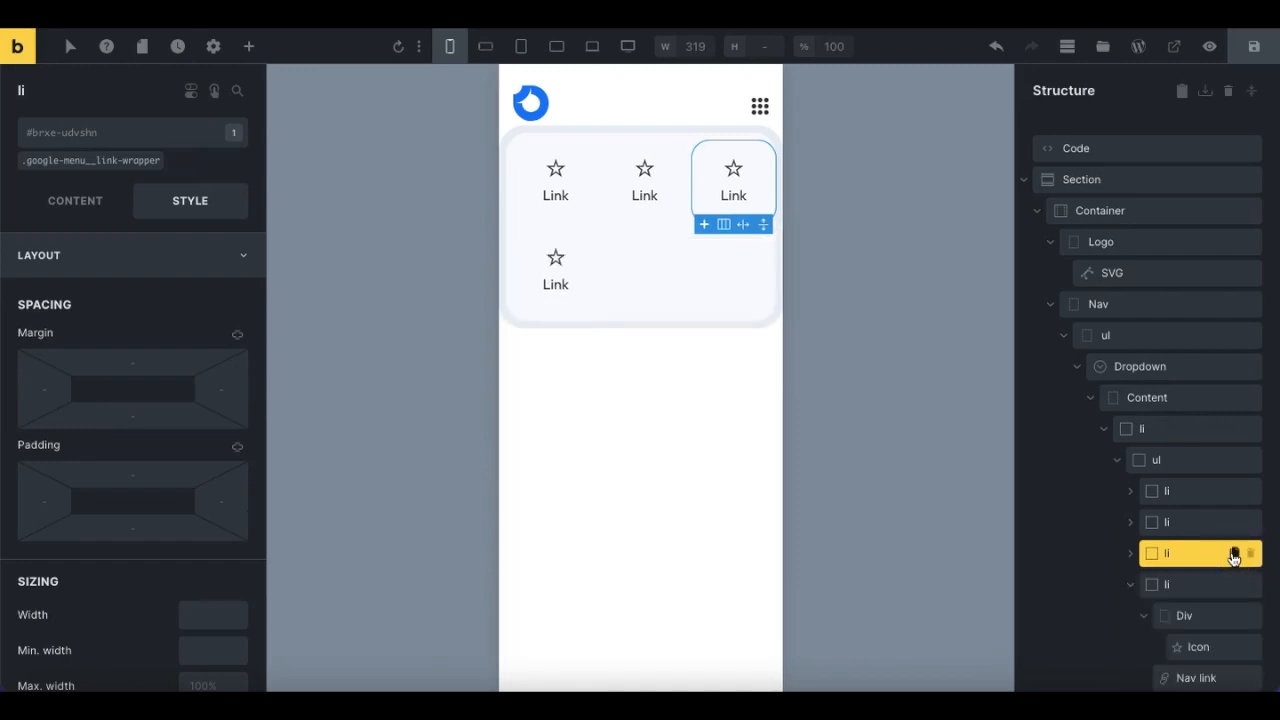
pyautogui.click(1234, 555)
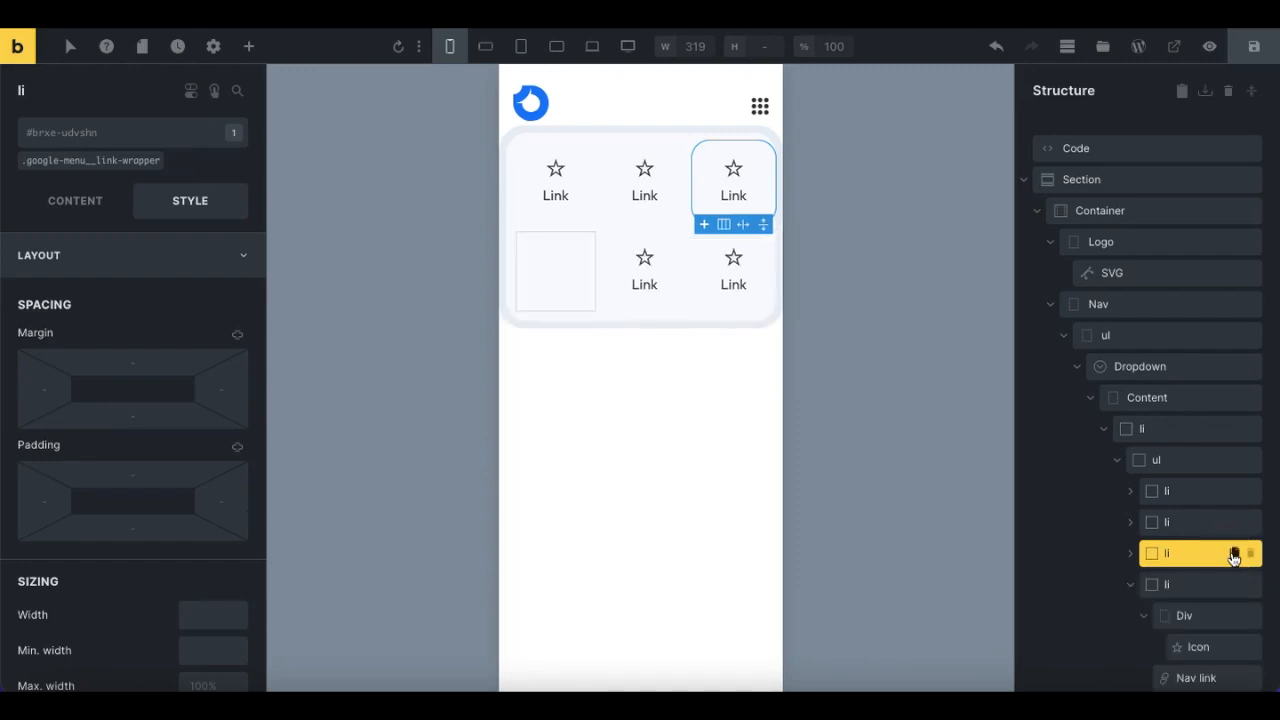
# Step: Duplicate the .google-menu__inner li inside Content and collapse both copies in the structure
pyautogui.click(1159, 456)
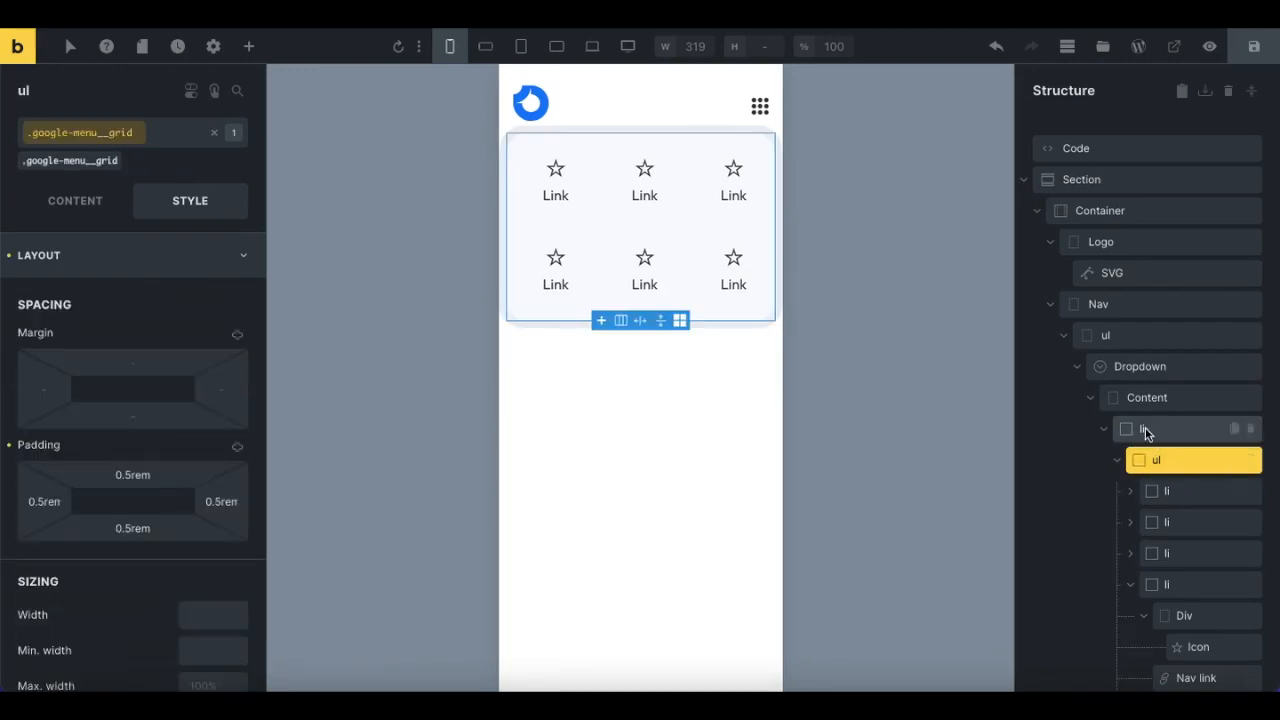
pyautogui.click(1145, 428)
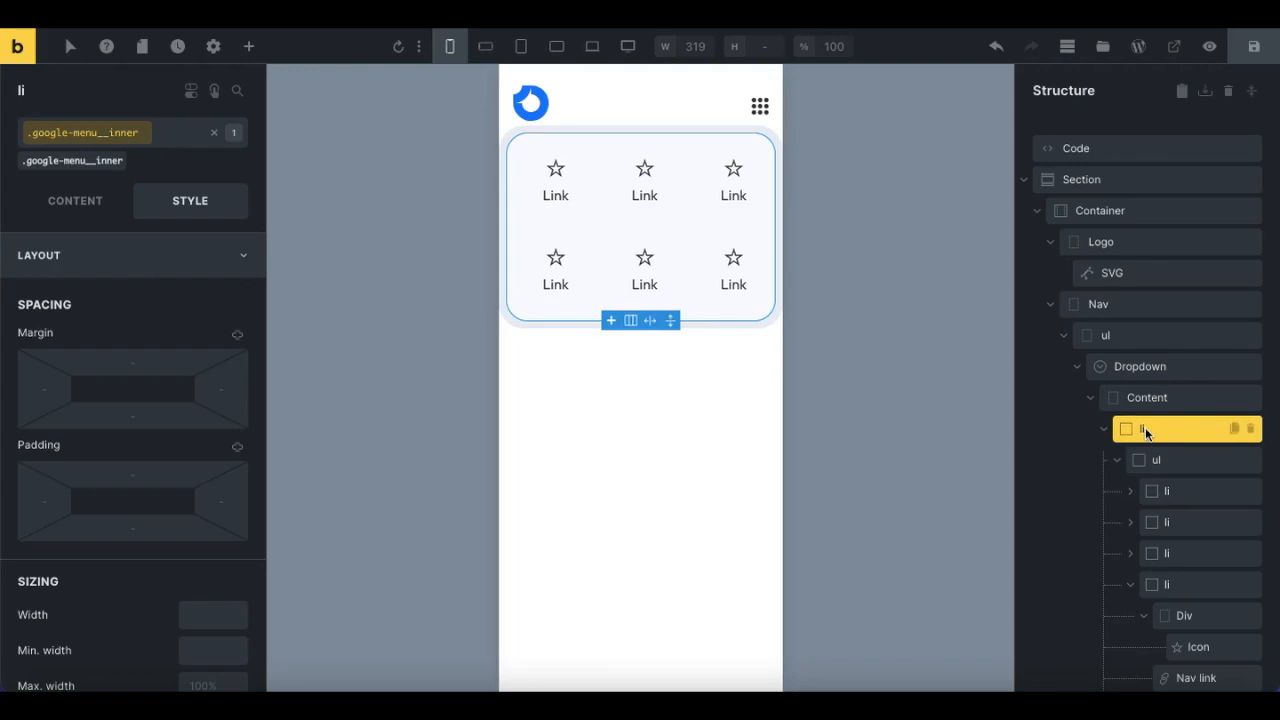
pyautogui.click(1235, 430)
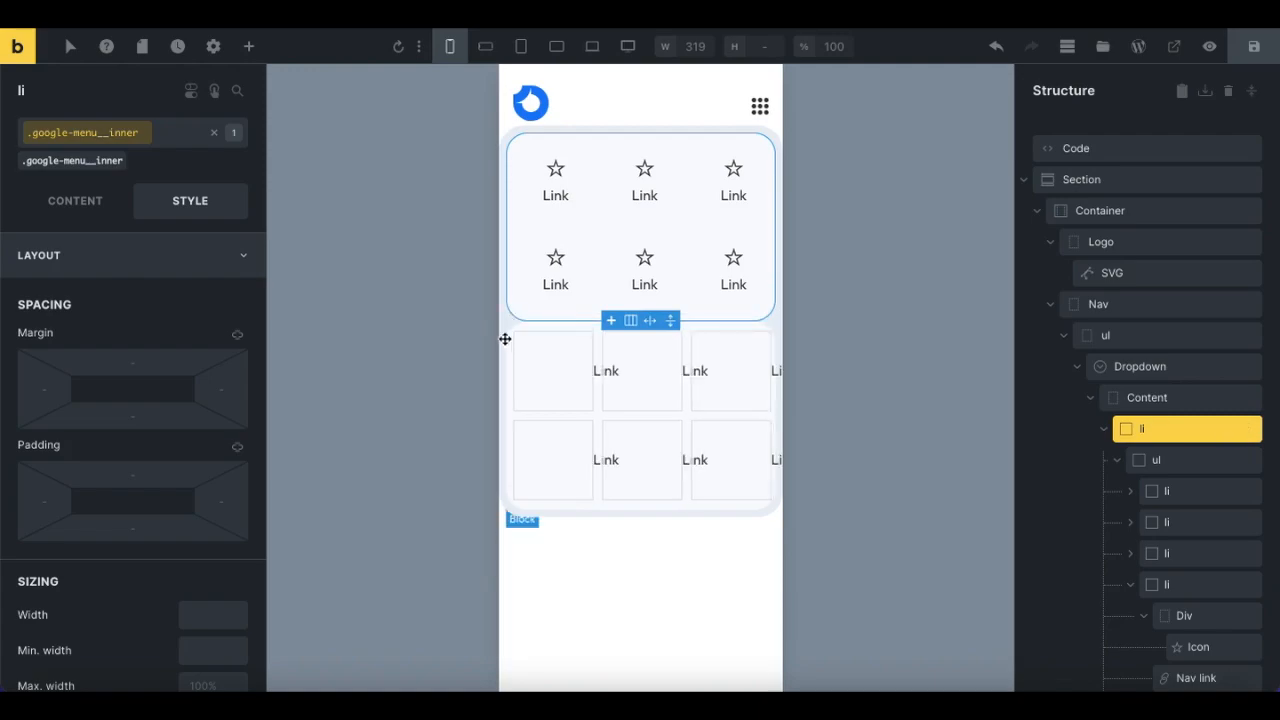
pyautogui.click(1104, 429)
pyautogui.click(1106, 459)
# Step: Set the bottom left and bottom right border radius of the first inner li to 0.5rem at ID level, not on its class
pyautogui.click(1149, 430)
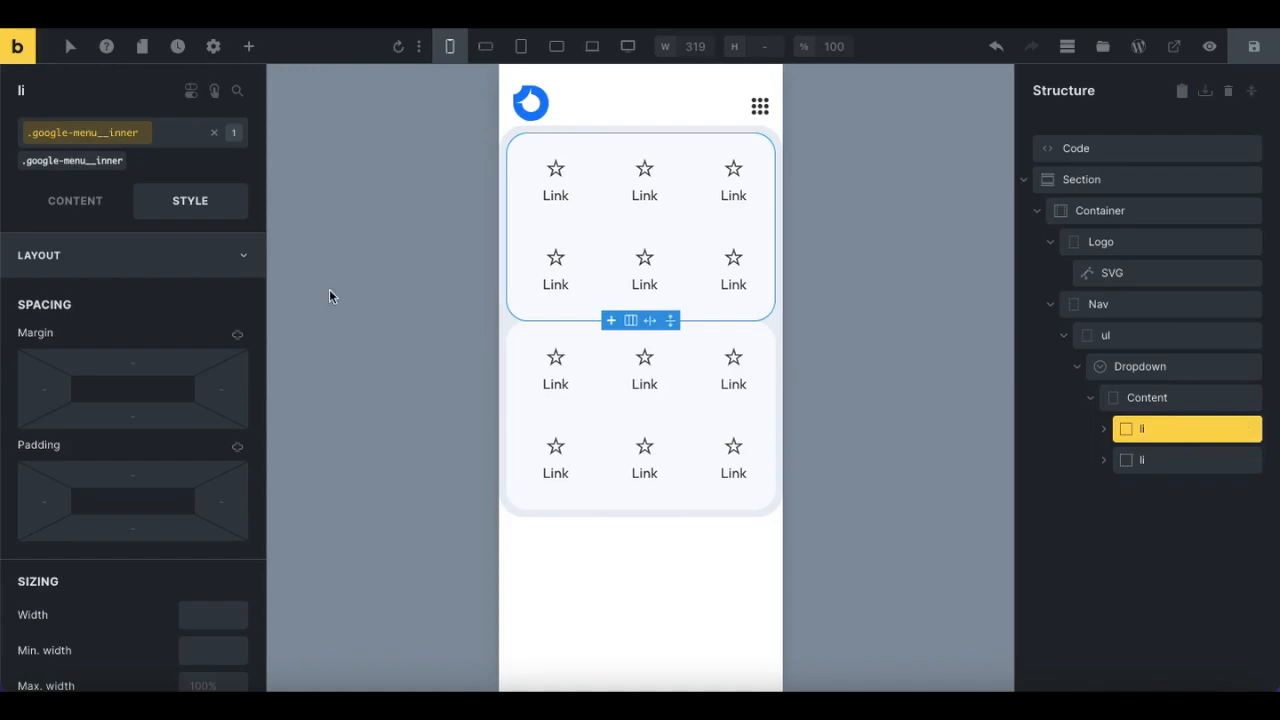
pyautogui.click(83, 169)
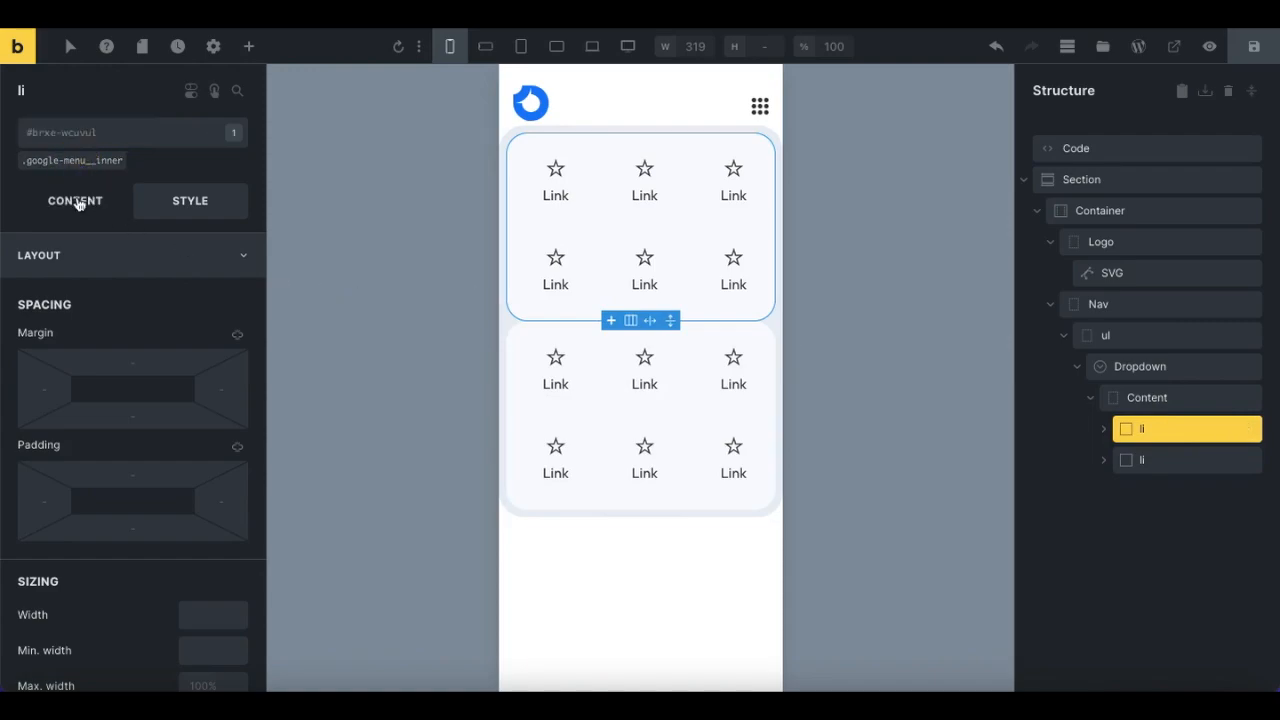
pyautogui.click(115, 260)
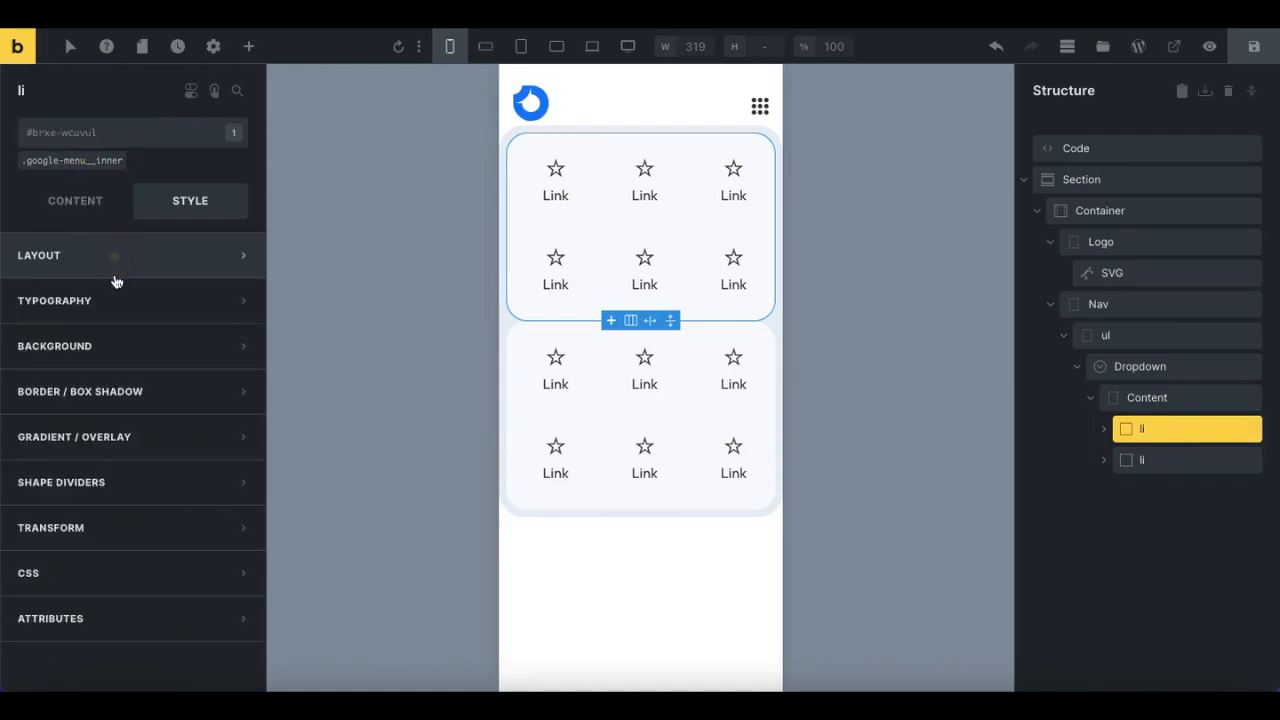
pyautogui.click(131, 393)
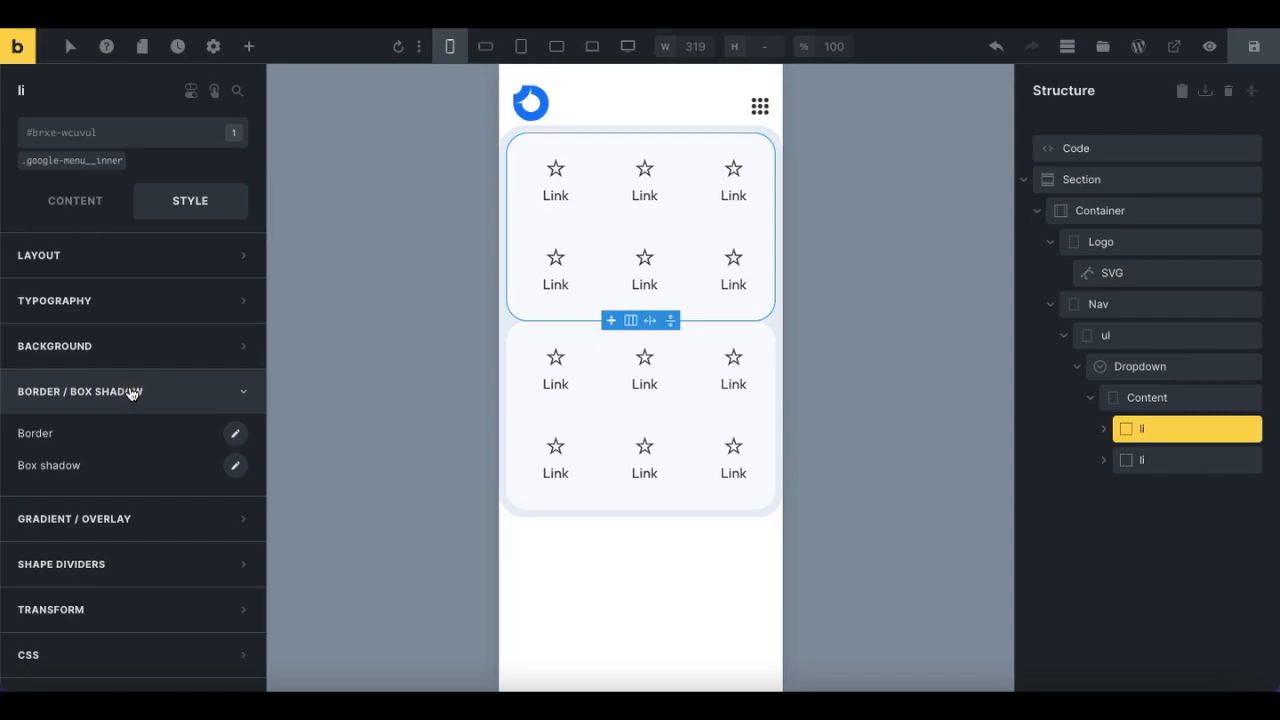
pyautogui.click(234, 437)
pyautogui.scroll(-1, 149, 514)
pyautogui.click(97, 644)
pyautogui.write('0.5rem')
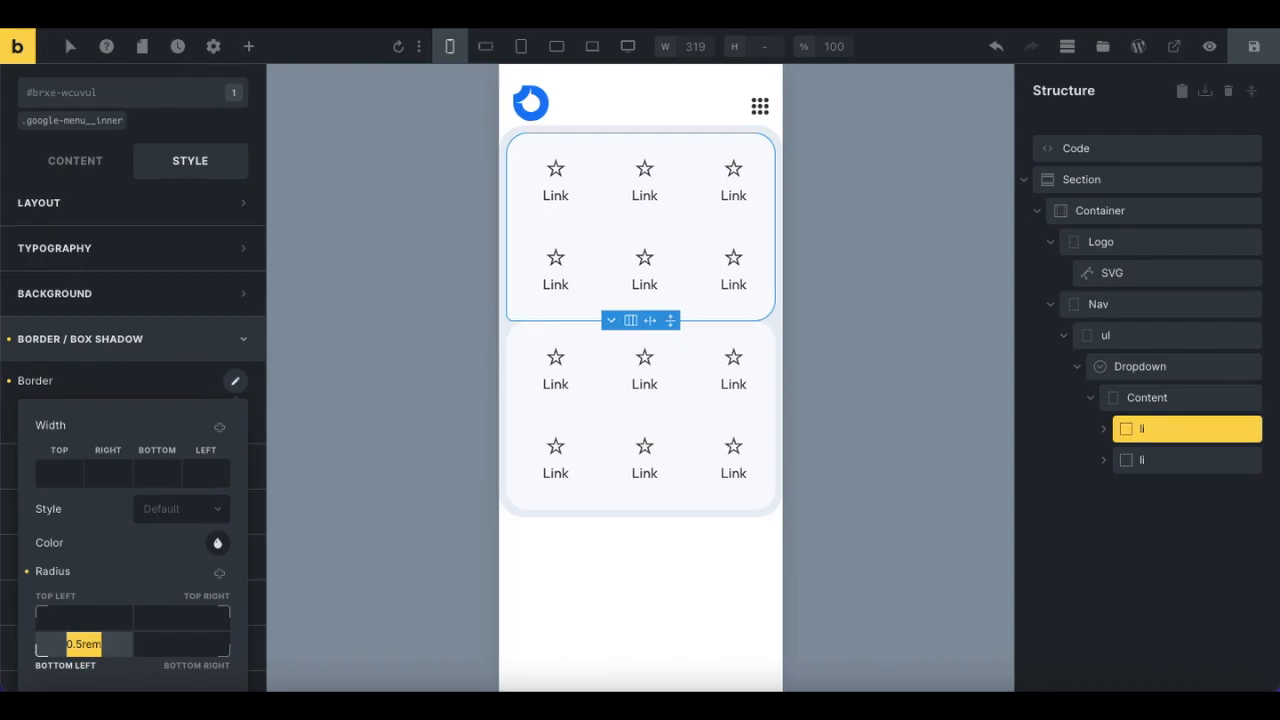
pyautogui.click(189, 643)
pyautogui.write('0.5rem')
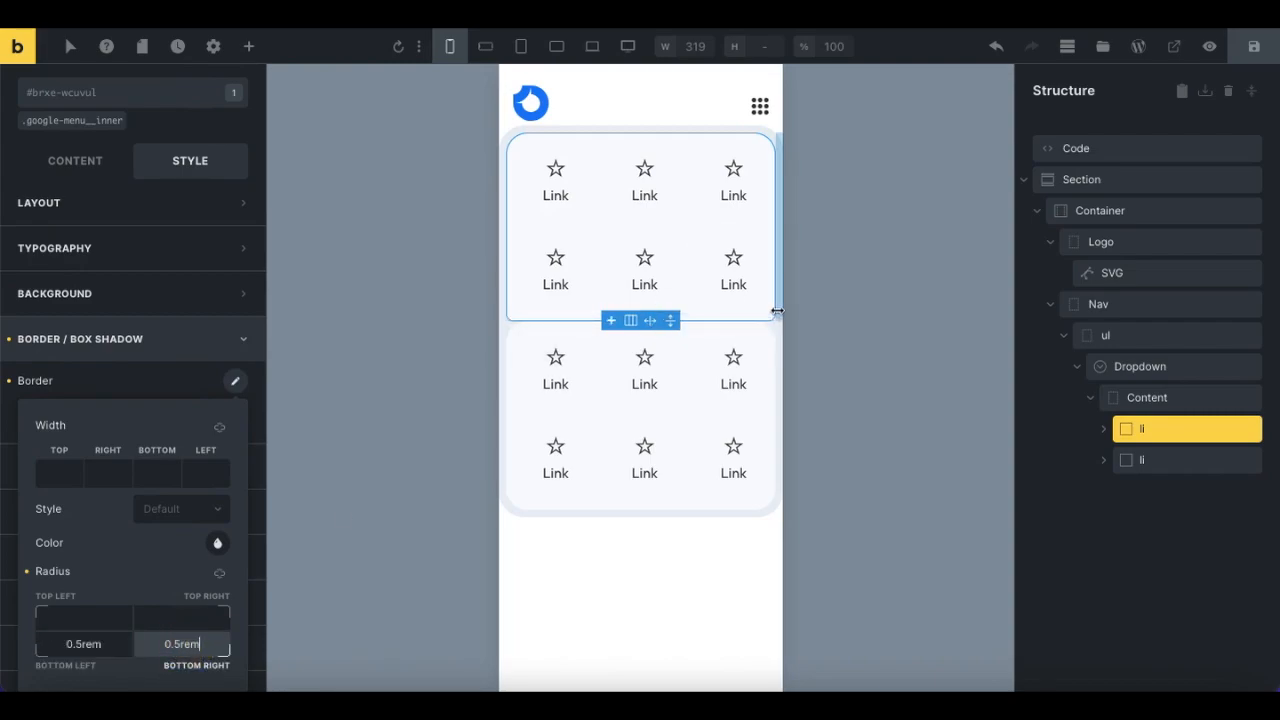
# Step: Set the top left and top right border radius of the second inner li to 0.5rem at ID level
pyautogui.click(1145, 461)
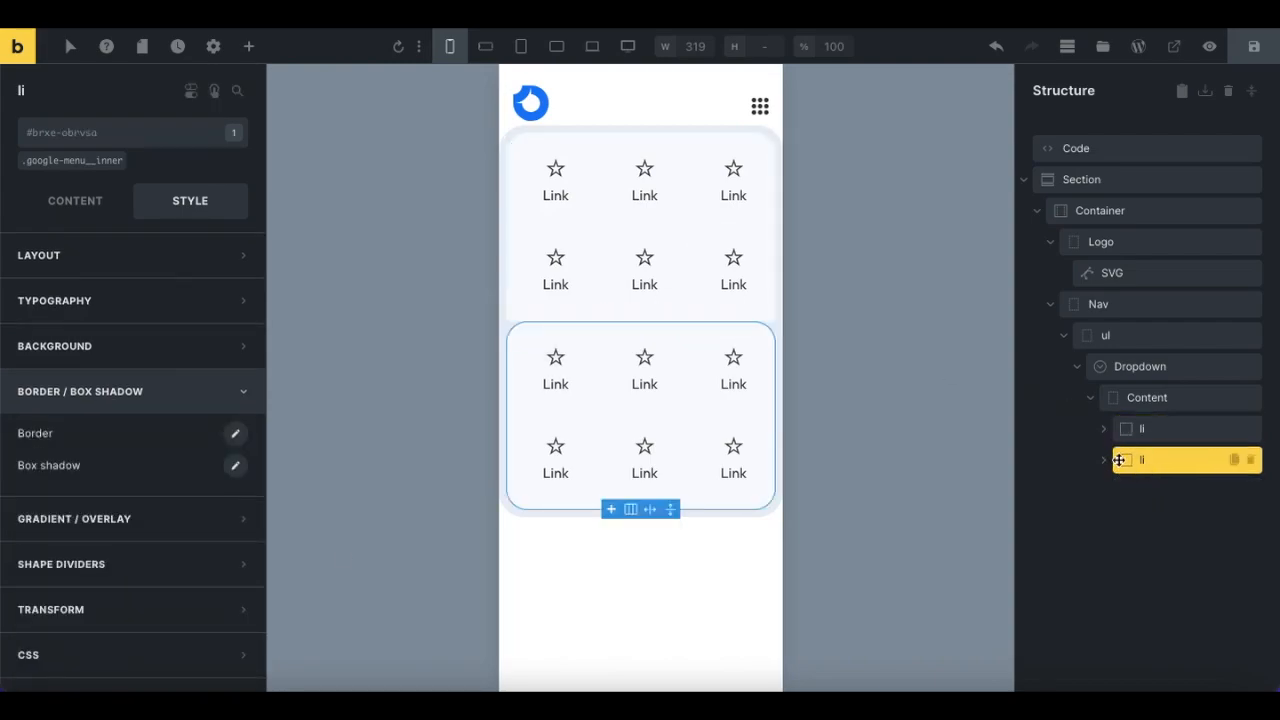
pyautogui.click(233, 436)
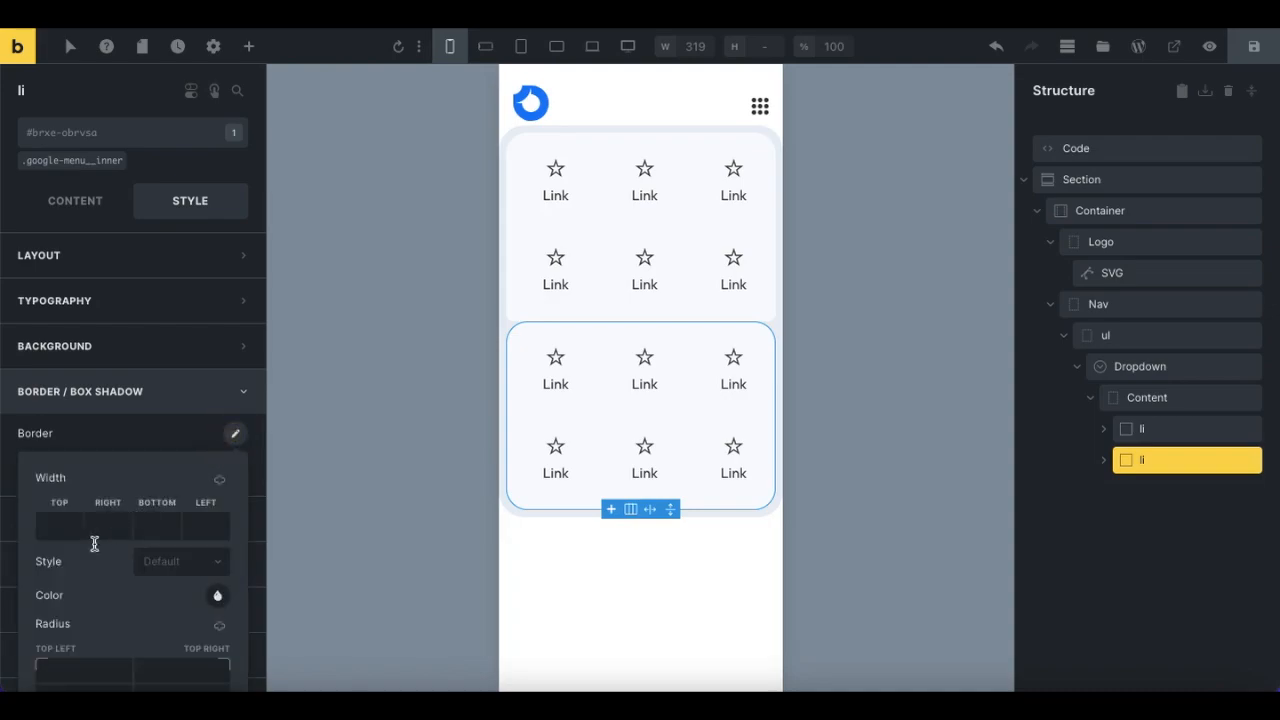
pyautogui.scroll(-1, 80, 577)
pyautogui.click(80, 618)
pyautogui.write('0.5rem')
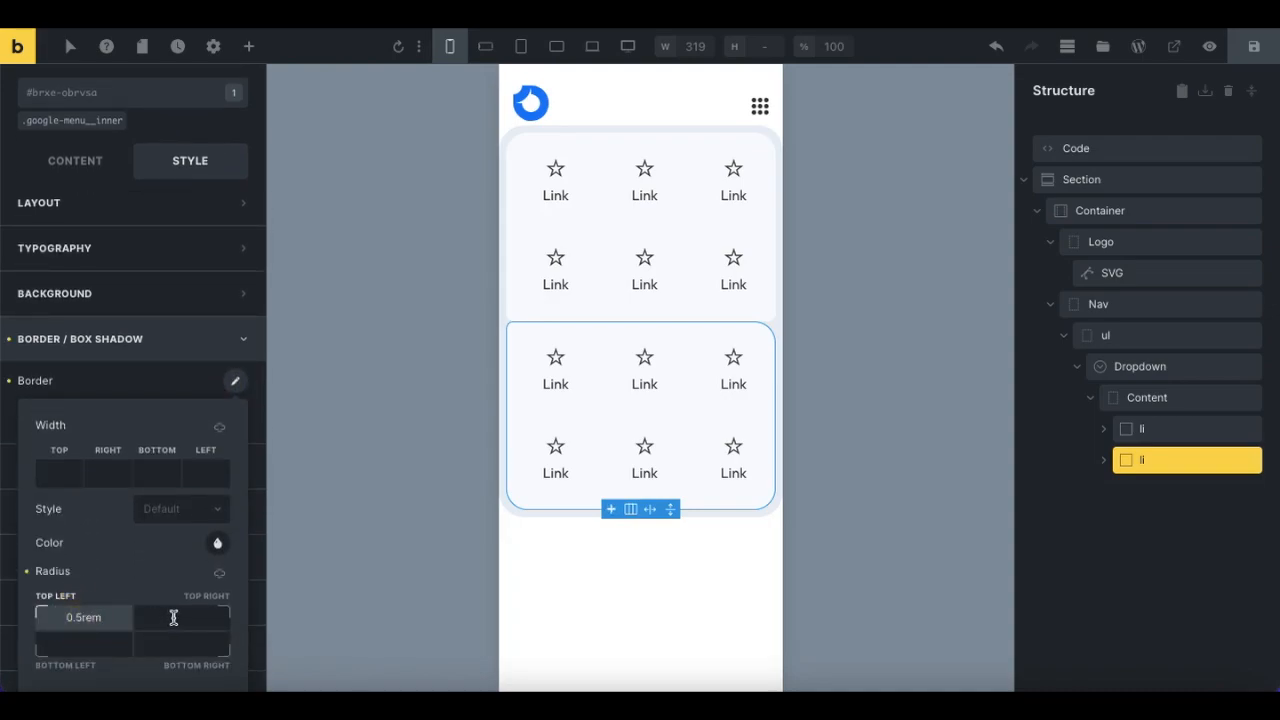
pyautogui.click(176, 617)
pyautogui.write('0.5rem')
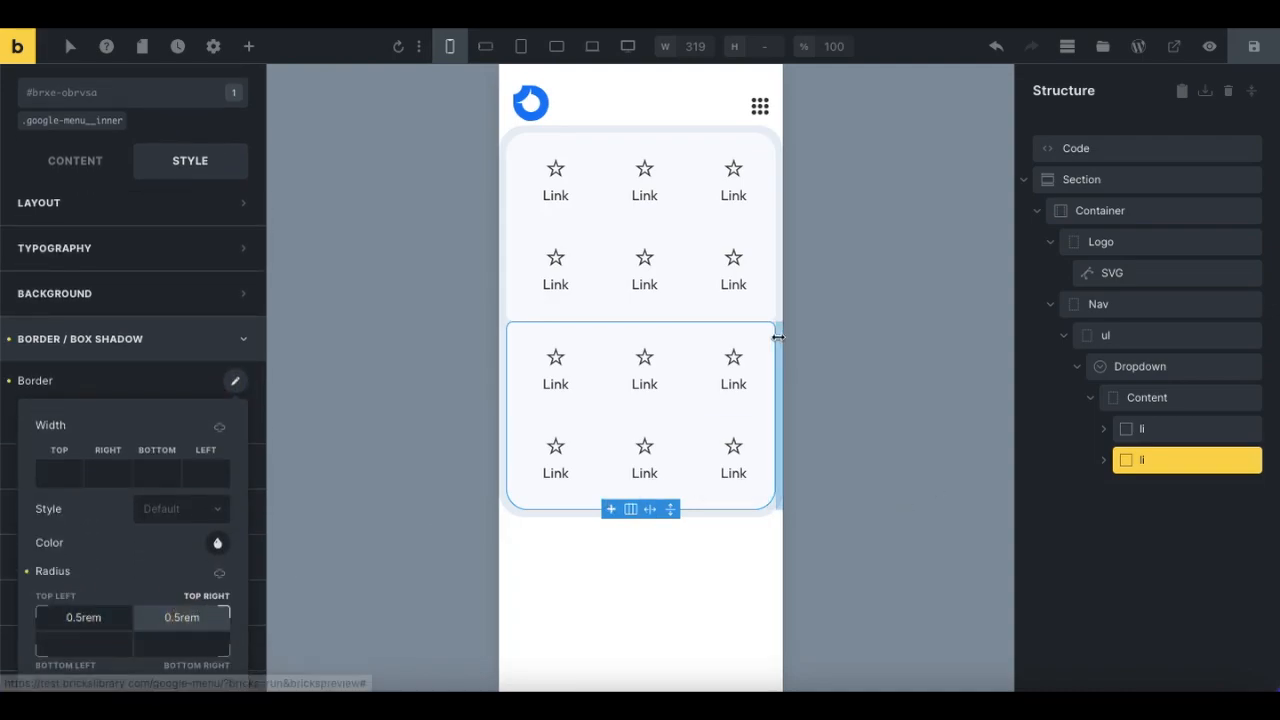
# Step: Set the row gap of the Content element's .google-menu__wrapper class to 0.25rem
pyautogui.click(1135, 400)
pyautogui.click(80, 208)
pyautogui.scroll(-3, 140, 380)
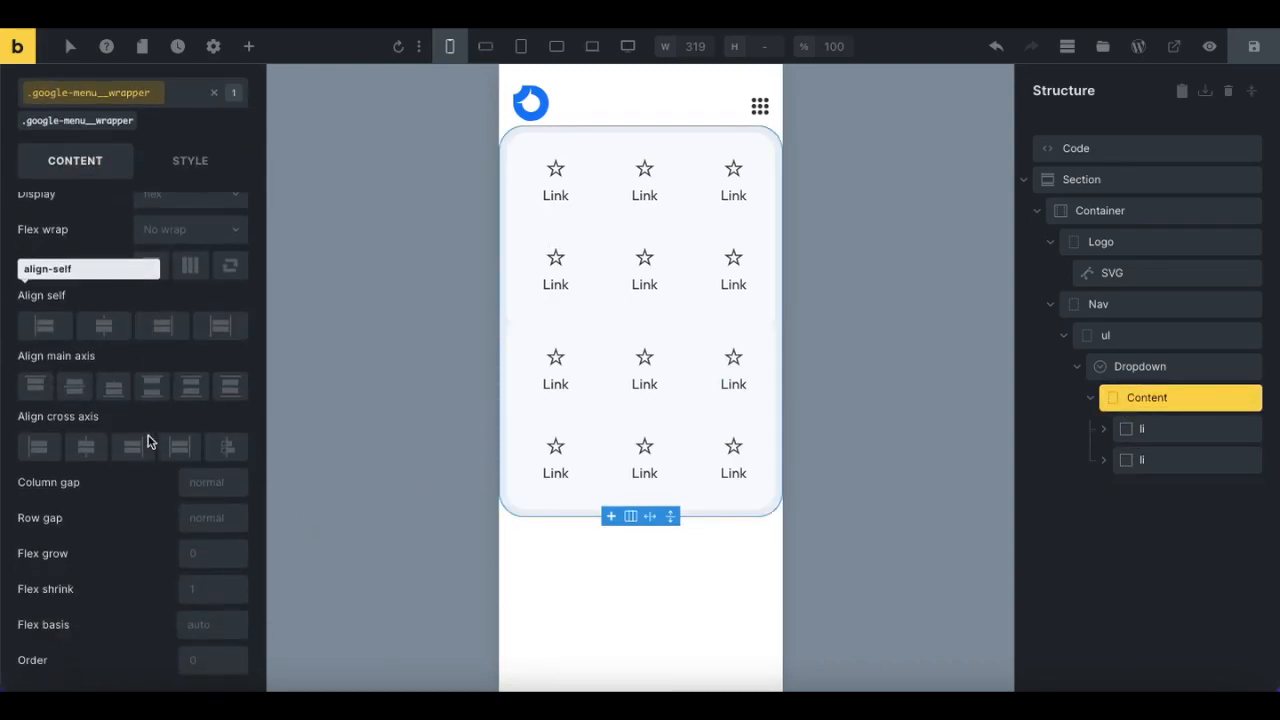
pyautogui.click(200, 517)
pyautogui.write('0.25r')
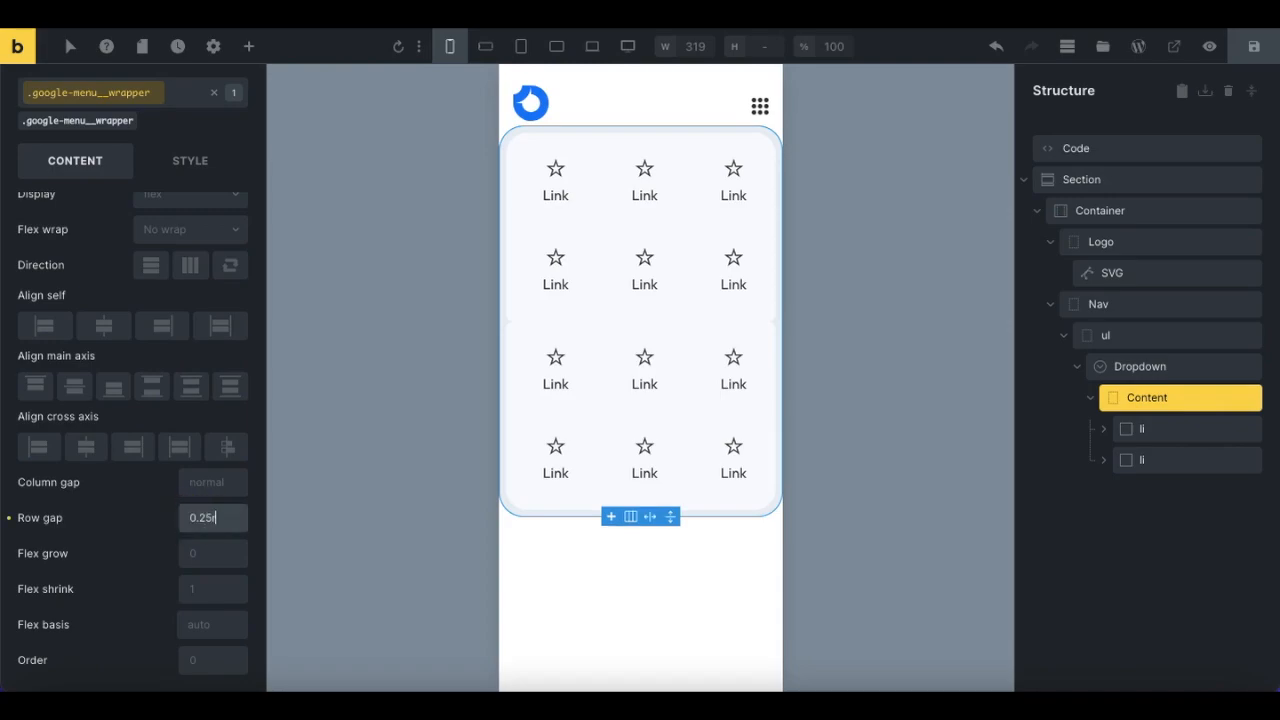
pyautogui.write('em')
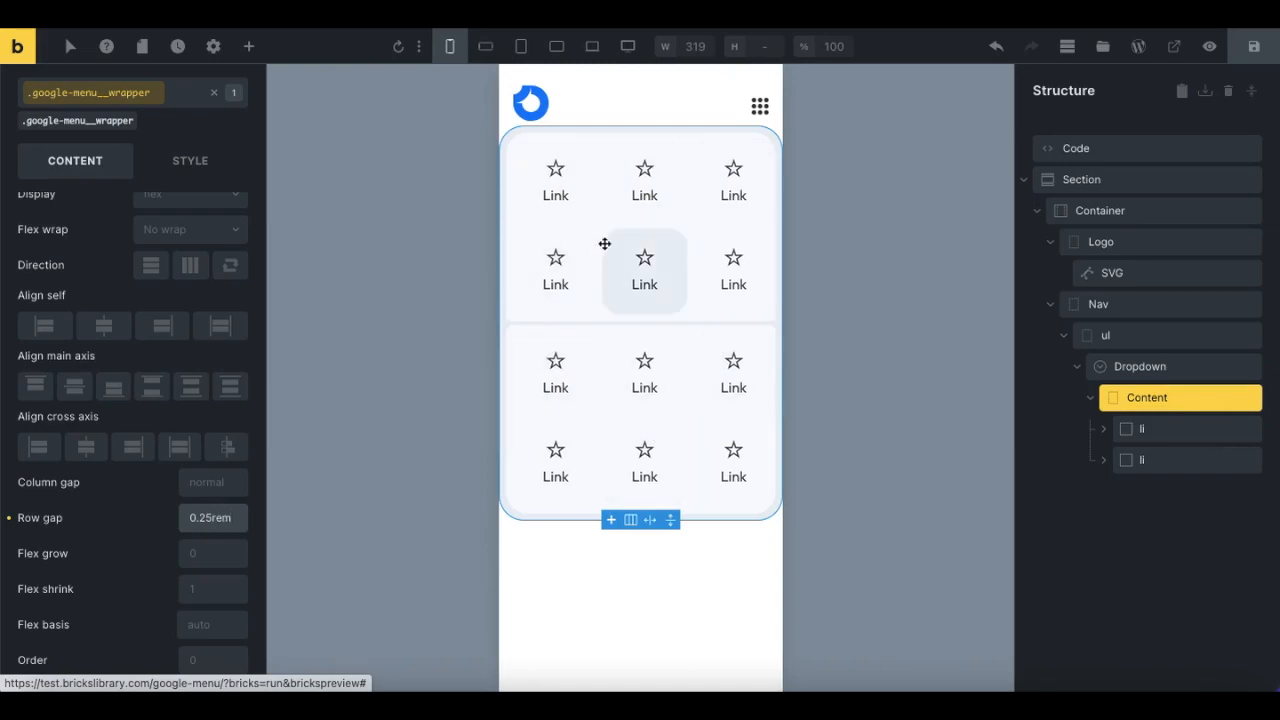
# Step: Duplicate the third link li in the first inner group until its grid has five rows of three, then collapse the group
pyautogui.click(1108, 431)
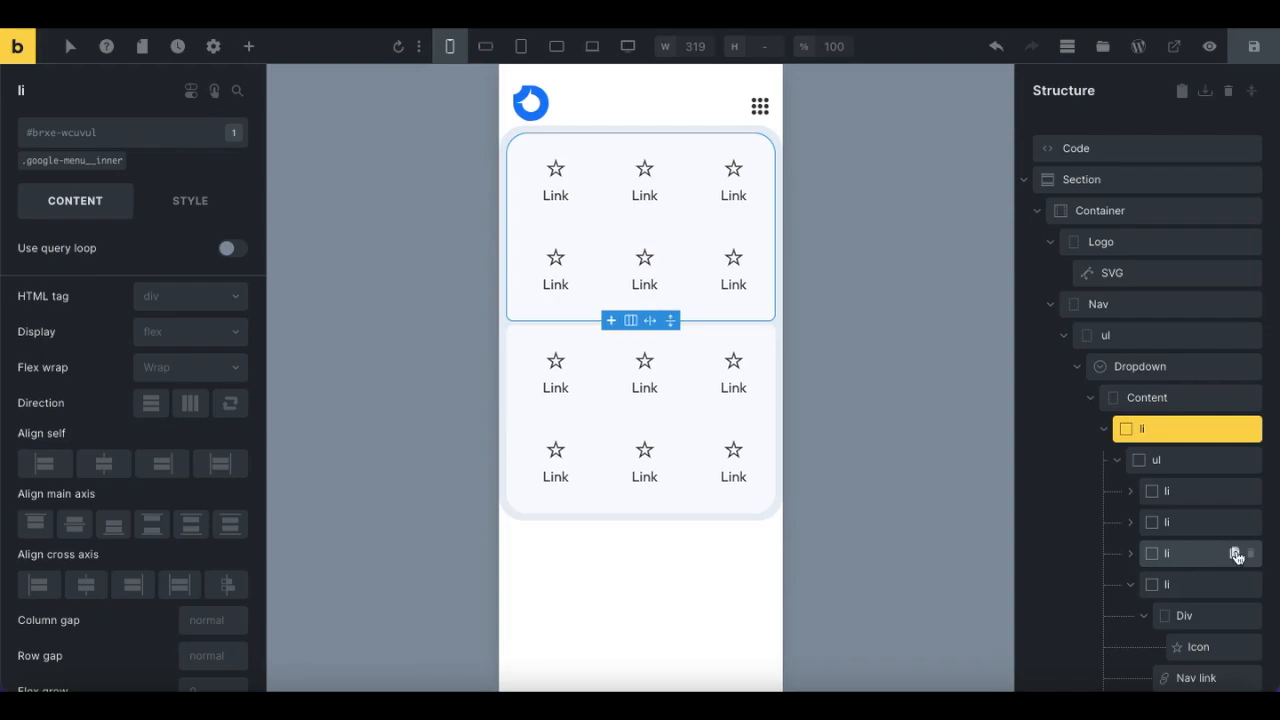
pyautogui.click(1237, 557)
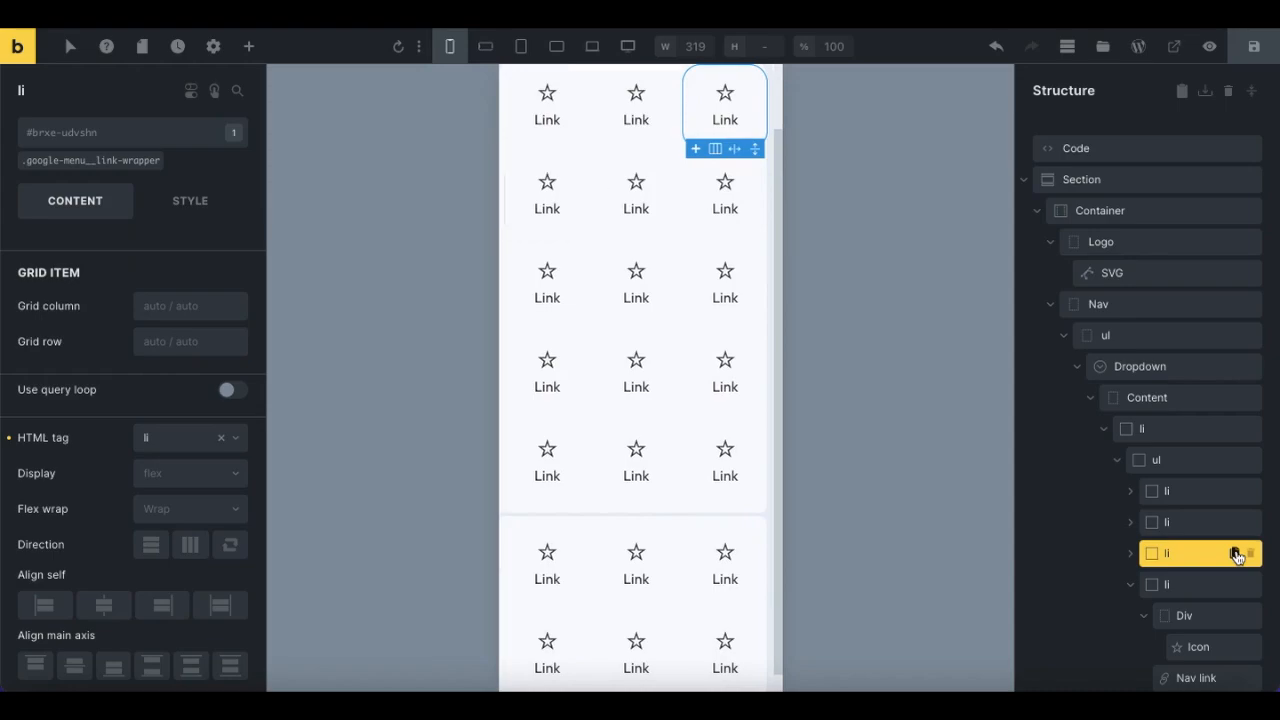
pyautogui.click(1129, 583)
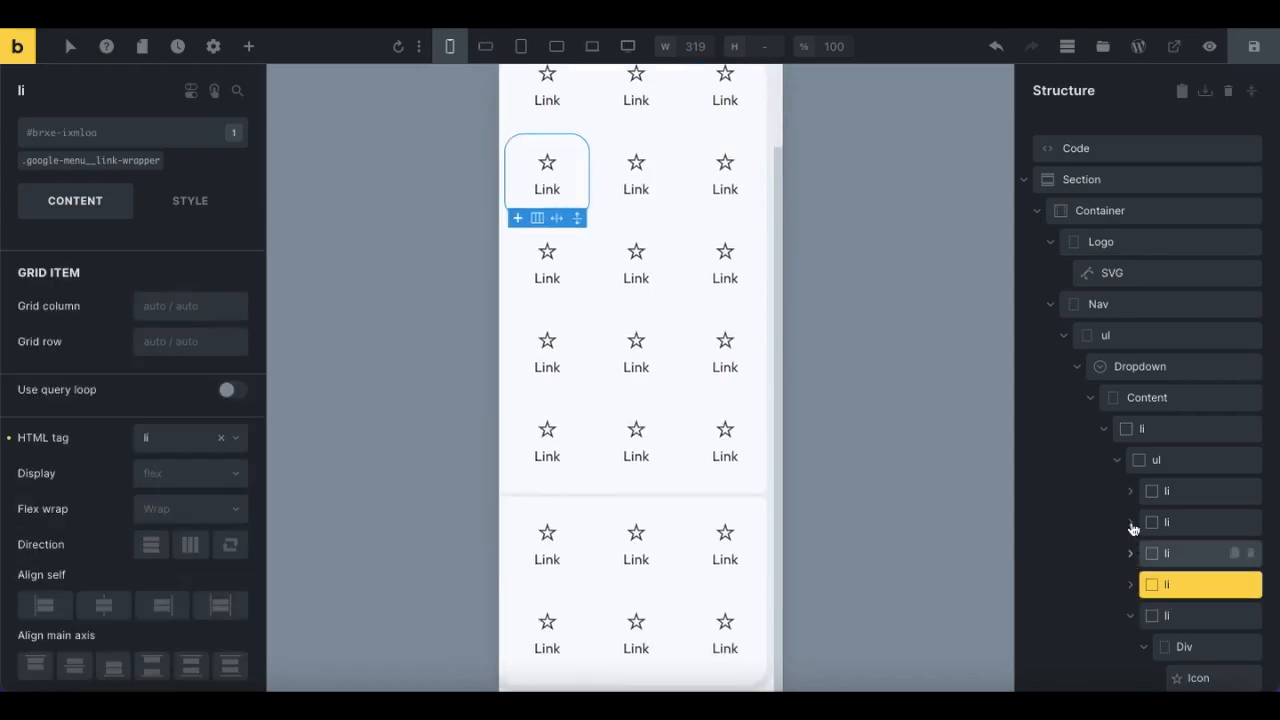
pyautogui.click(1119, 461)
pyautogui.click(1110, 429)
# Step: Add a Block and a Button to the dropdown Content and nest the Button inside the Block
pyautogui.click(1136, 400)
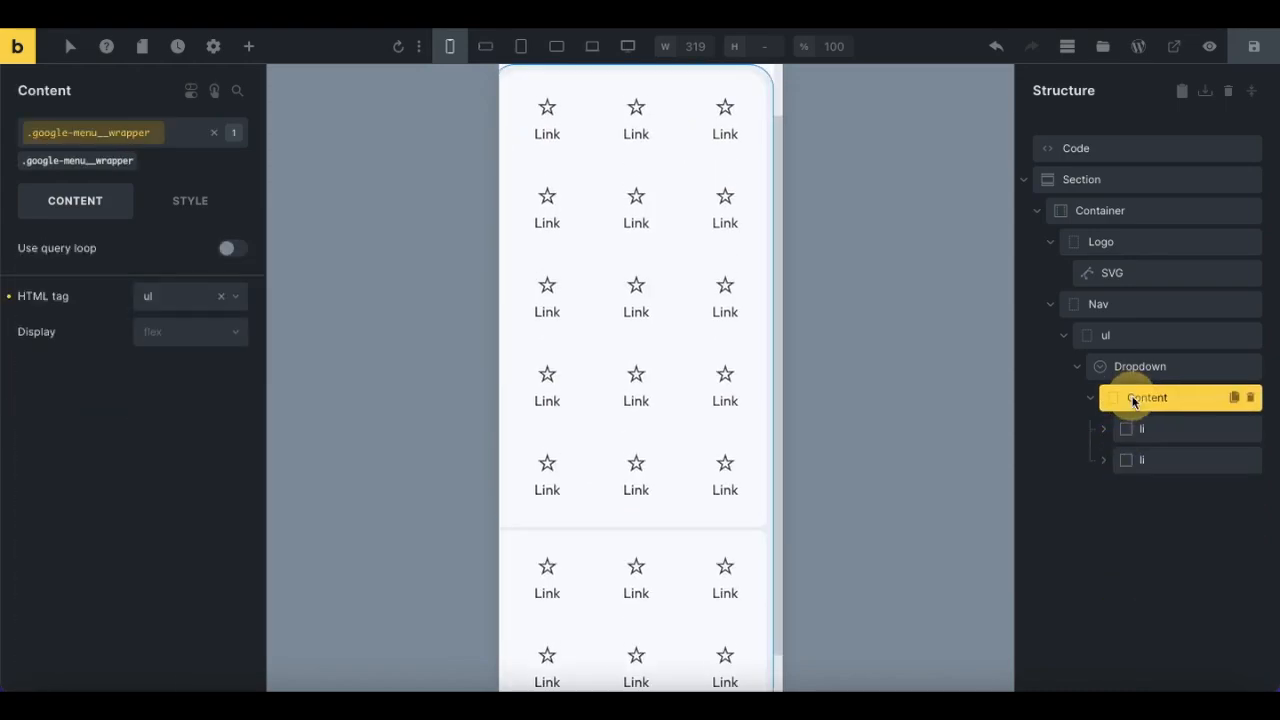
pyautogui.click(249, 50)
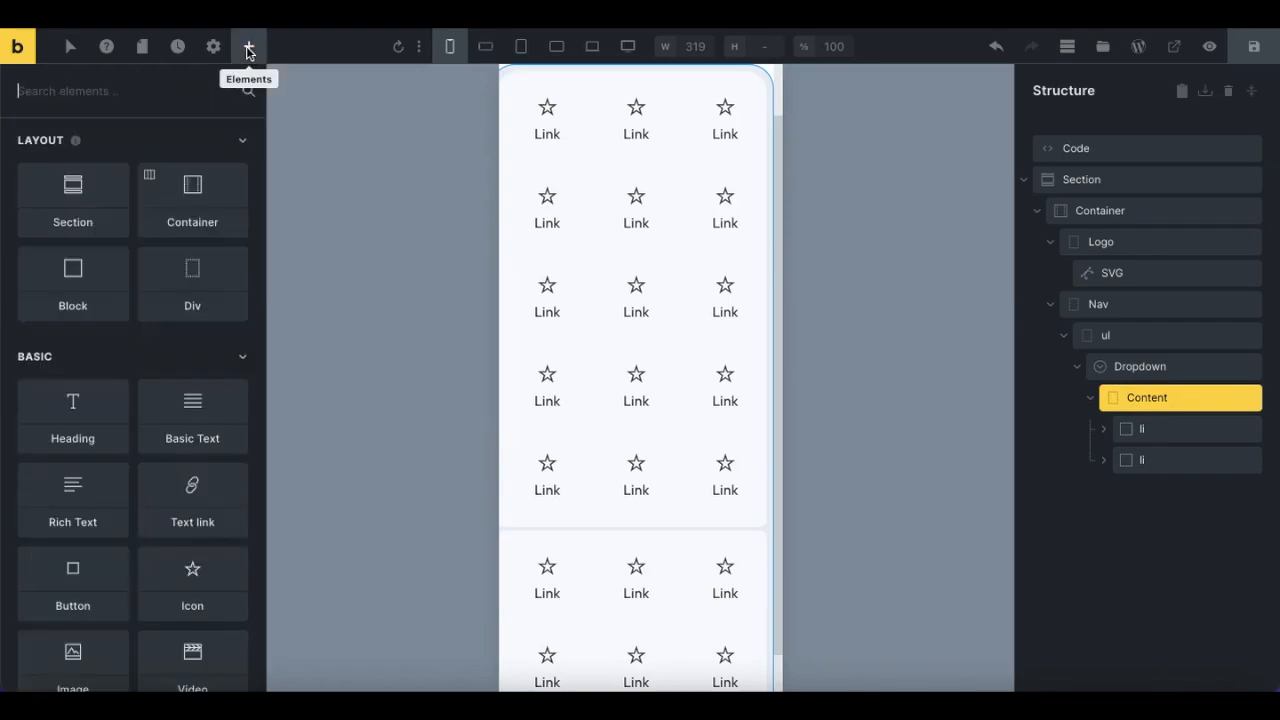
pyautogui.click(77, 288)
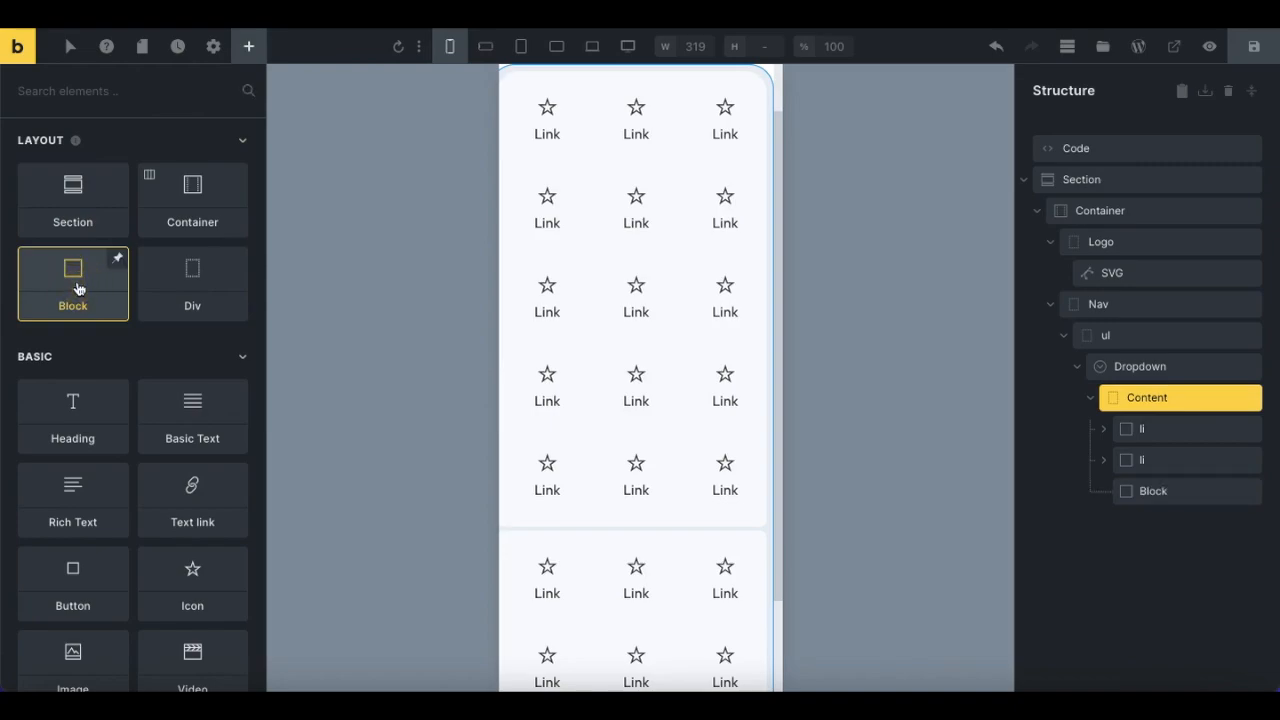
pyautogui.click(80, 94)
pyautogui.write('but')
pyautogui.click(81, 189)
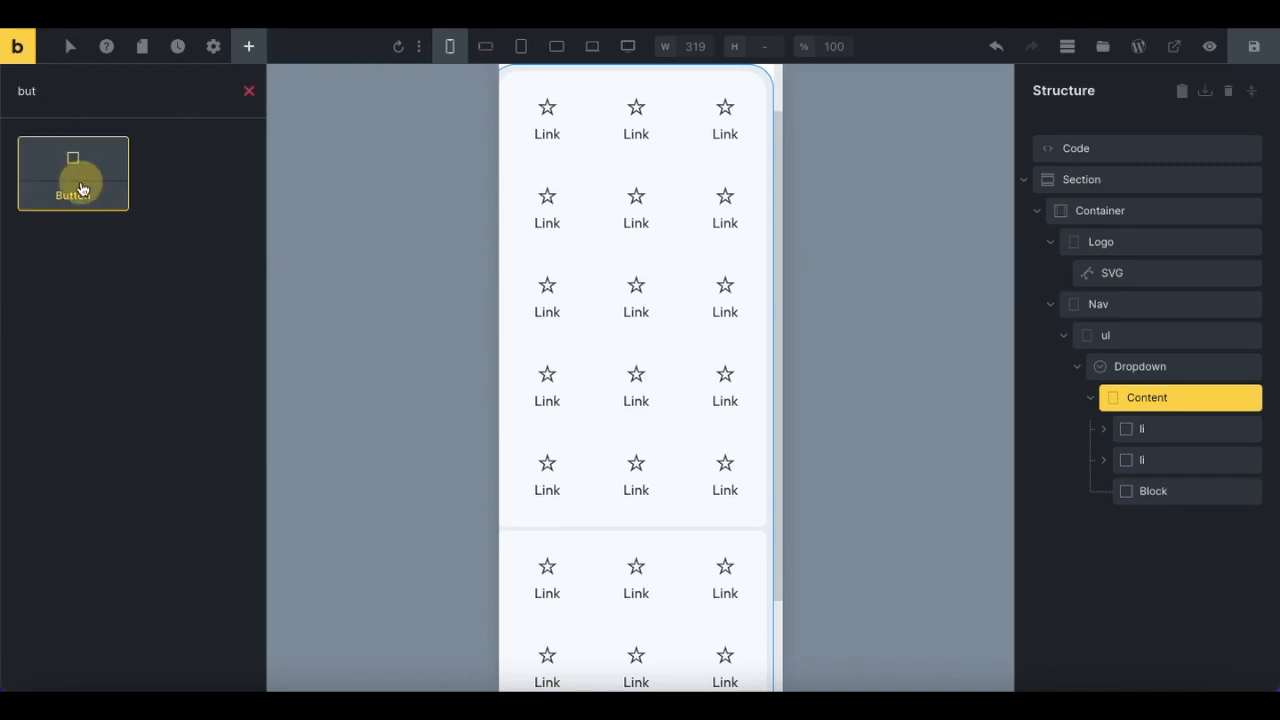
pyautogui.moveTo(1130, 523); pyautogui.dragTo(1143, 494)
# Step: Create the class google-menu__btn-wrapper on the new Block
pyautogui.click(1144, 494)
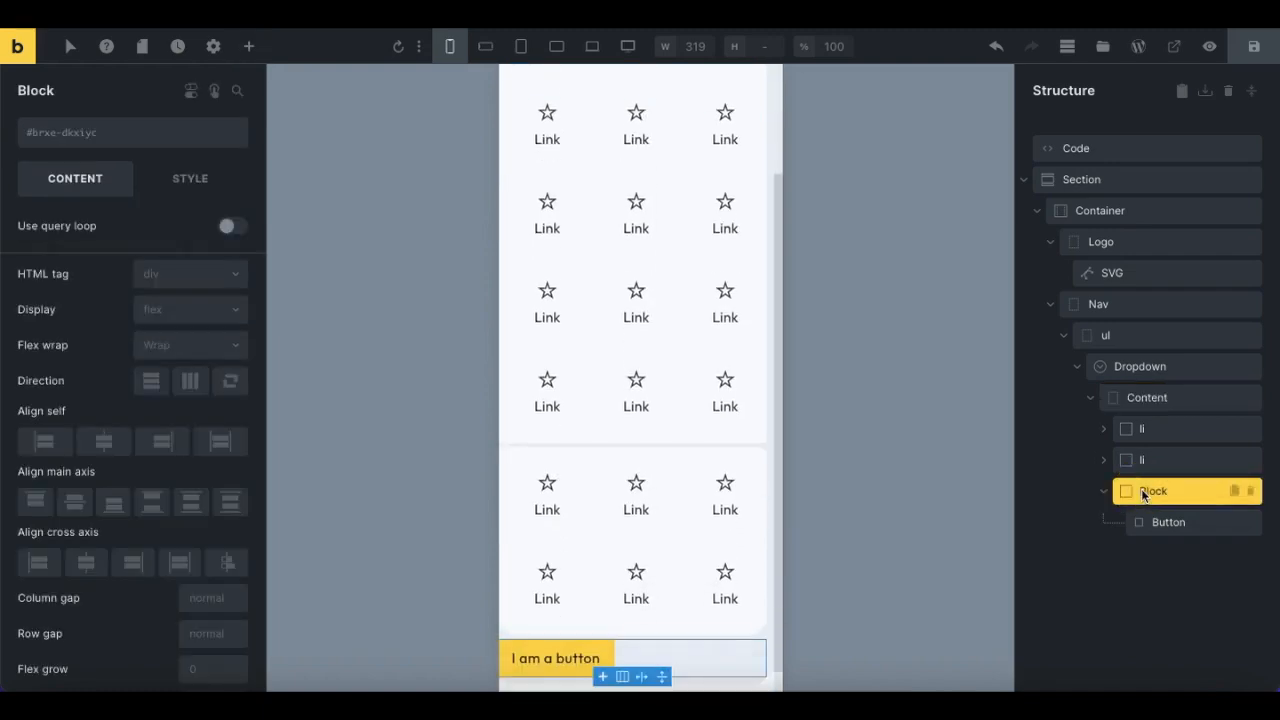
pyautogui.click(125, 133)
pyautogui.write('google')
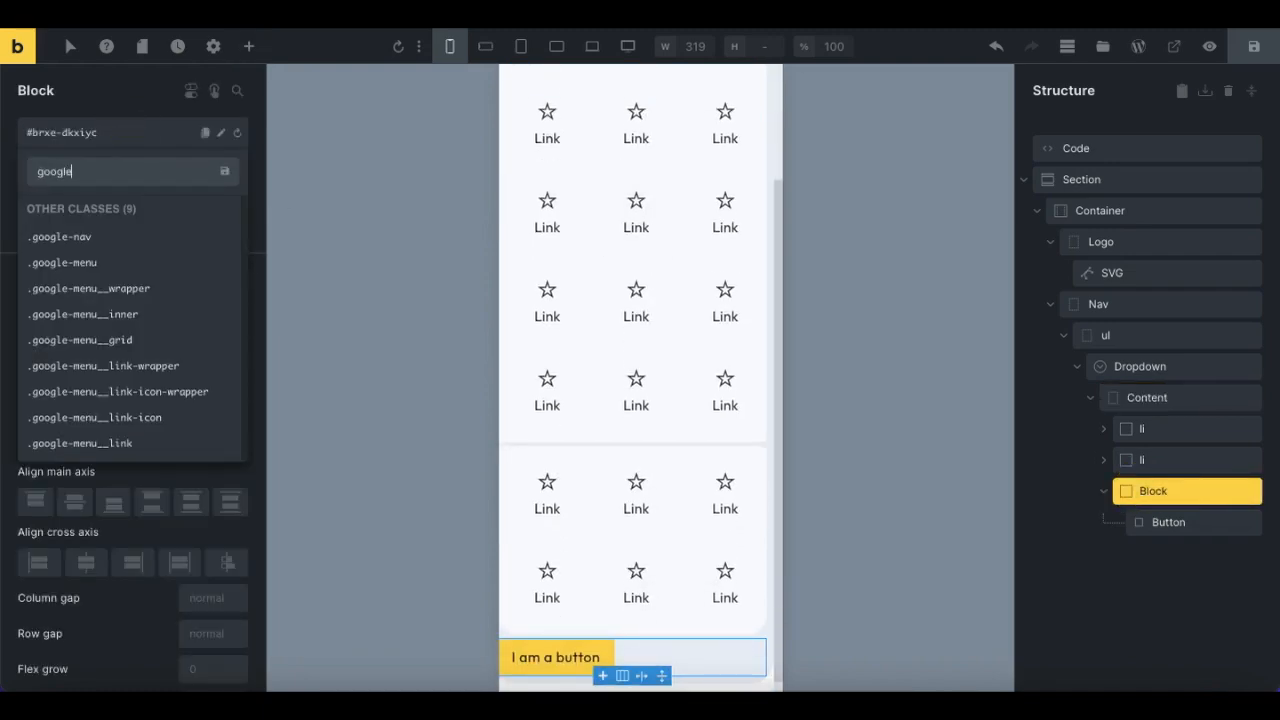
pyautogui.write('-menu__btn')
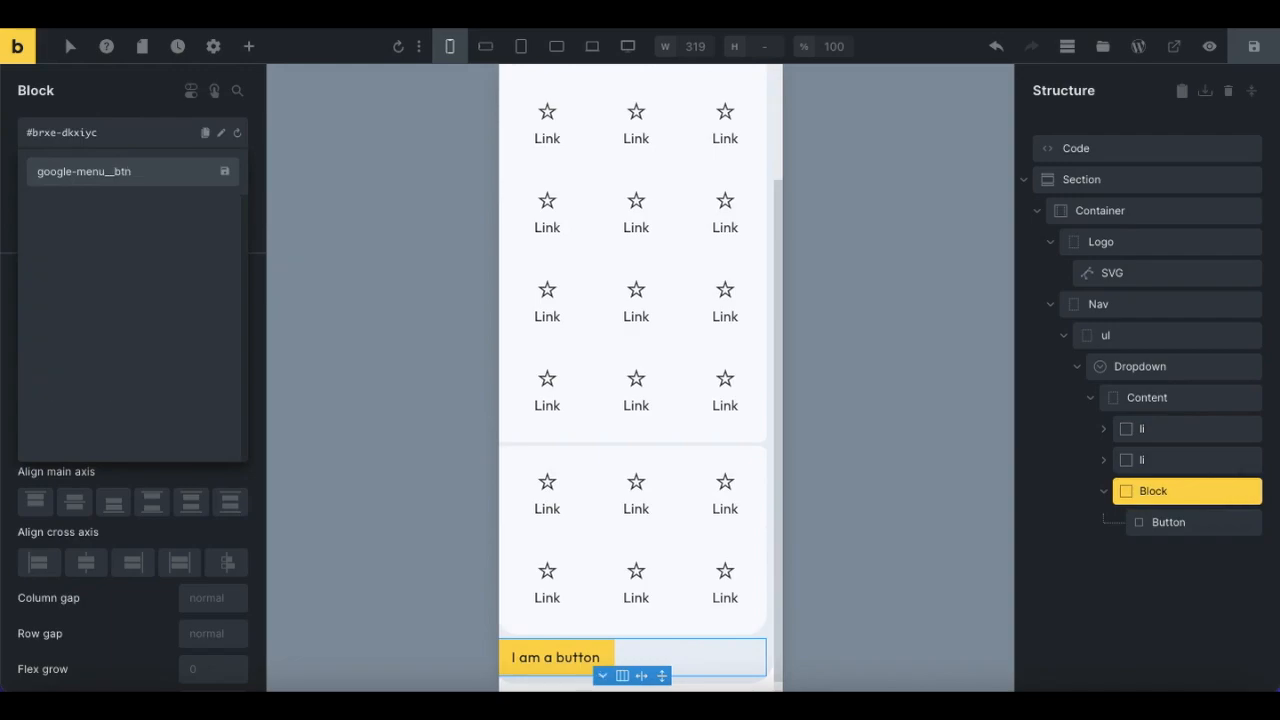
pyautogui.press('Return')
pyautogui.press('Right')
pyautogui.write('-wrapper')
pyautogui.press('Return')
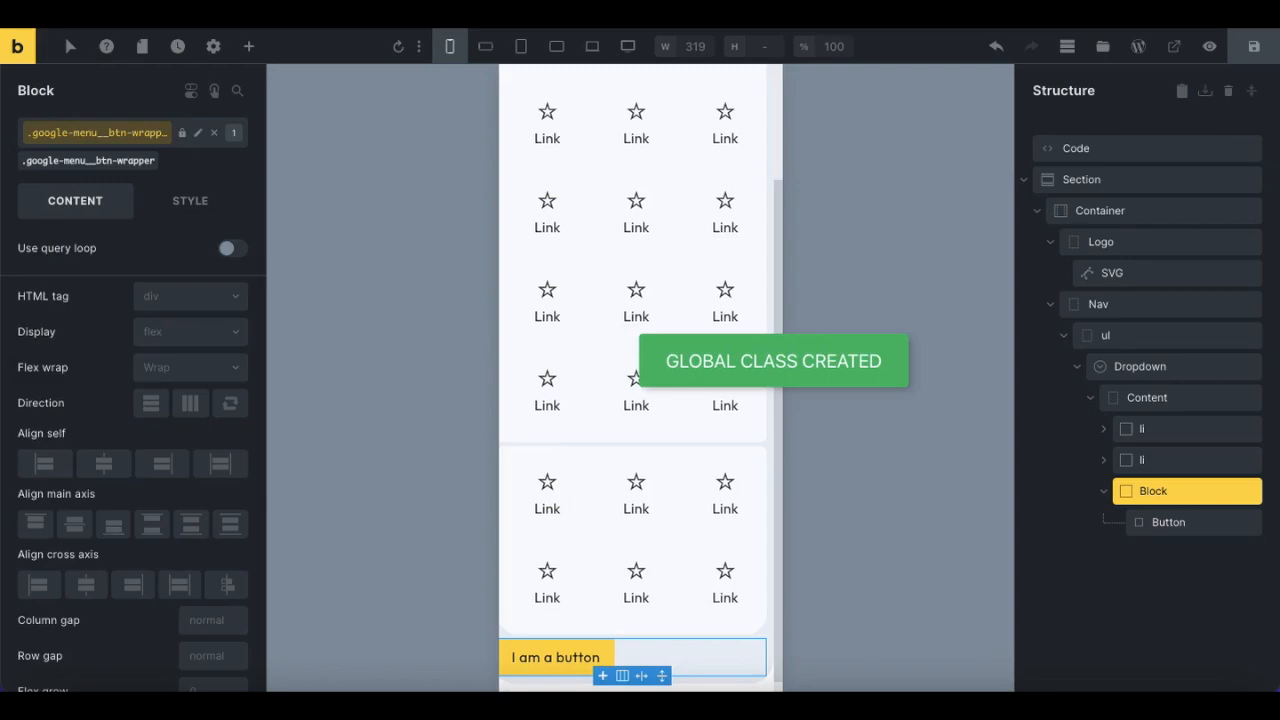
# Step: Create the class google-menu__btn on the Button inside the Block
pyautogui.click(1149, 521)
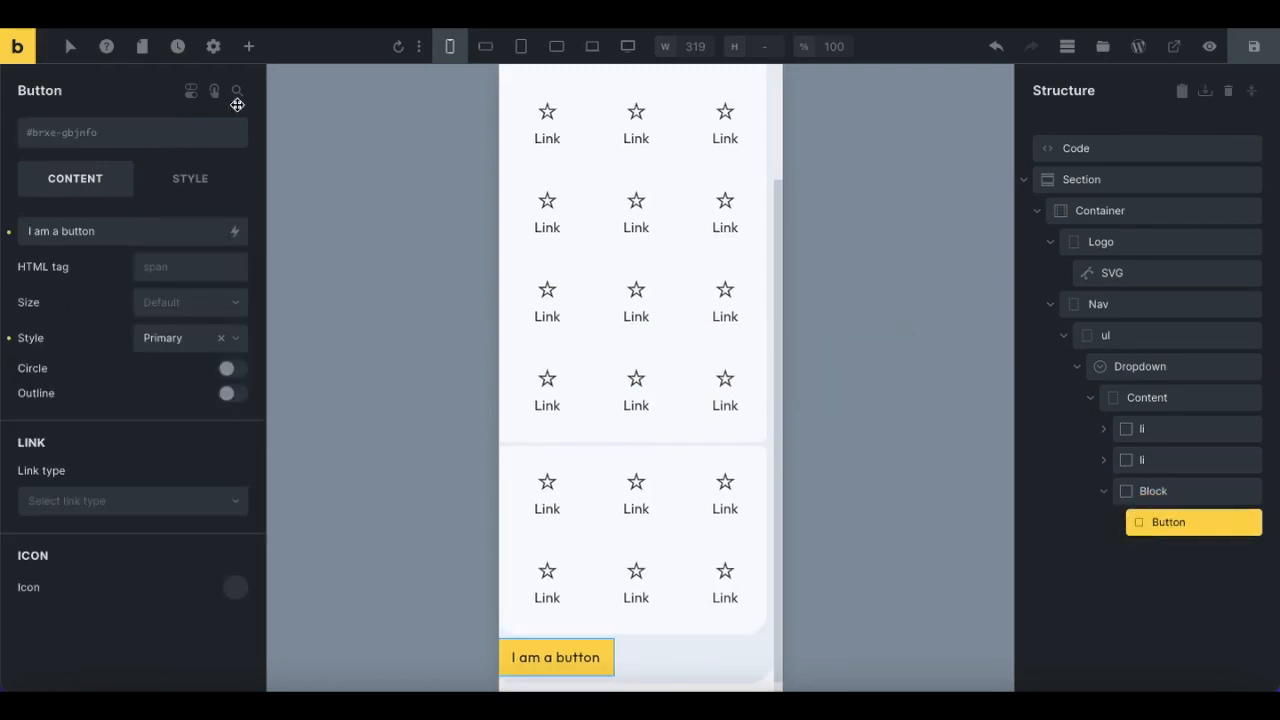
pyautogui.click(135, 147)
pyautogui.write('google-menu__btn')
pyautogui.press('Return')
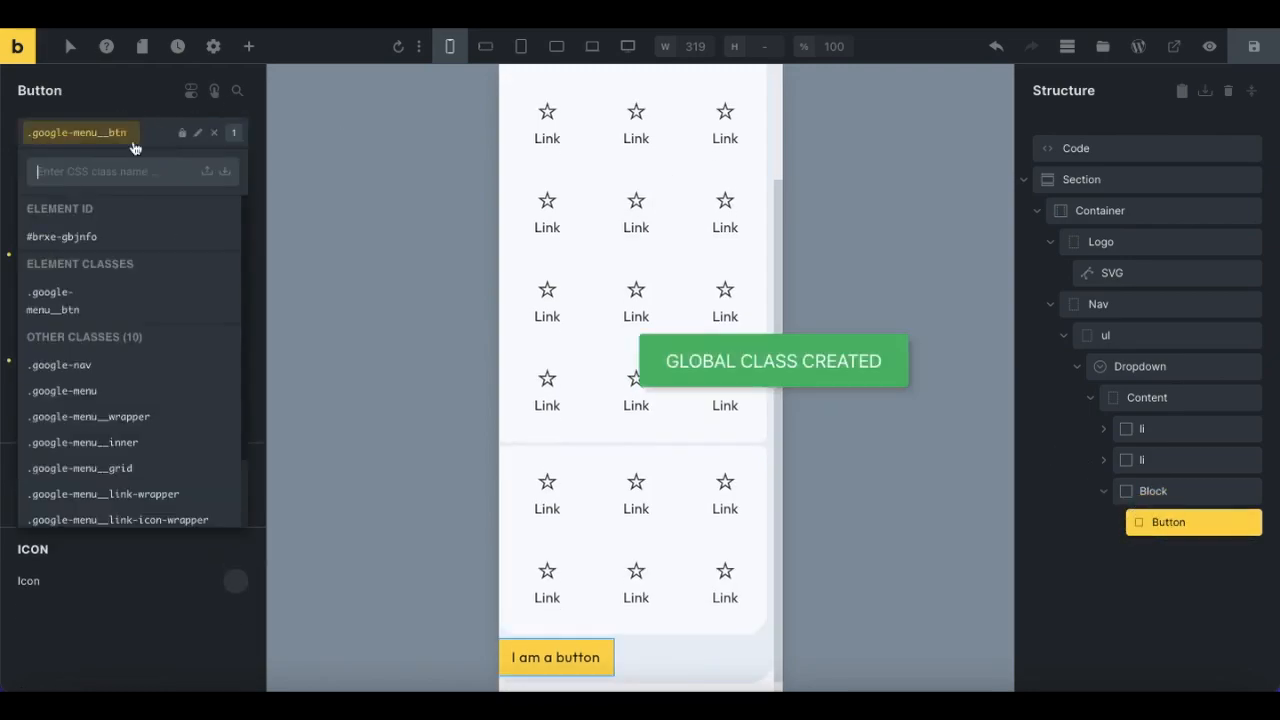
# Step: Give the .google-menu__btn-wrapper Block 2rem of top and bottom padding
pyautogui.click(1157, 491)
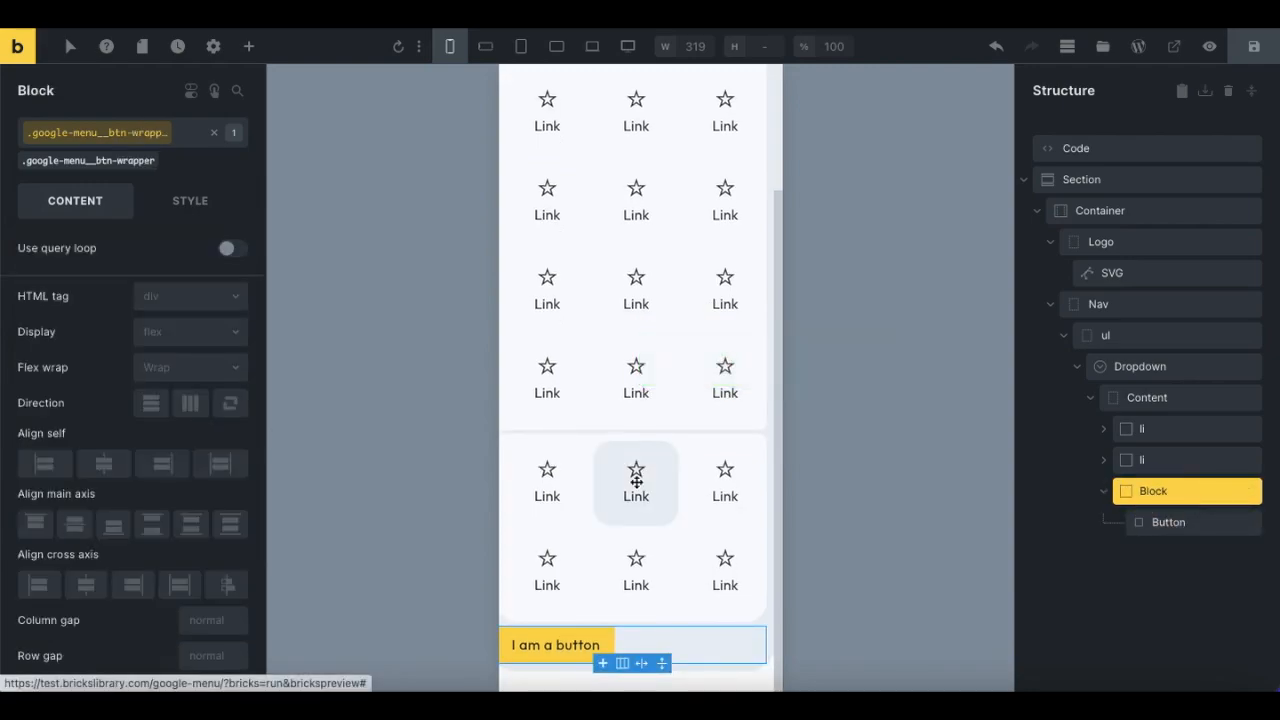
pyautogui.click(190, 201)
pyautogui.click(157, 259)
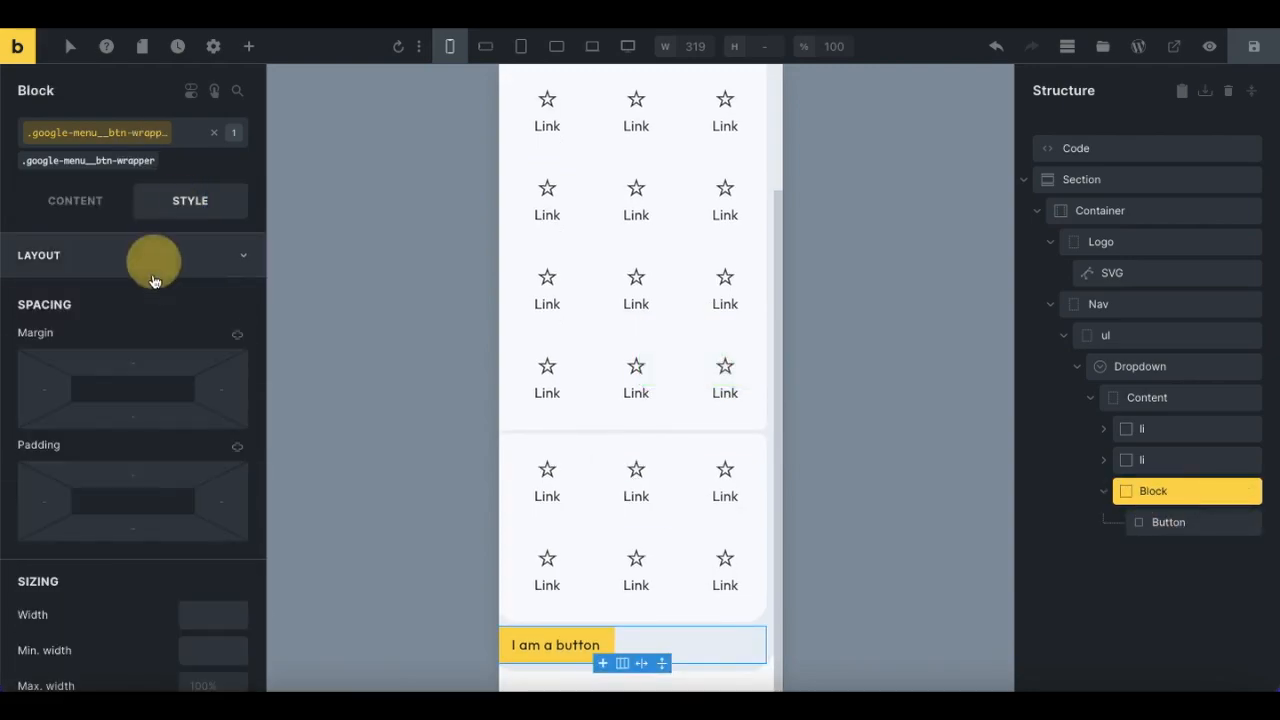
pyautogui.click(132, 473)
pyautogui.write('2rem')
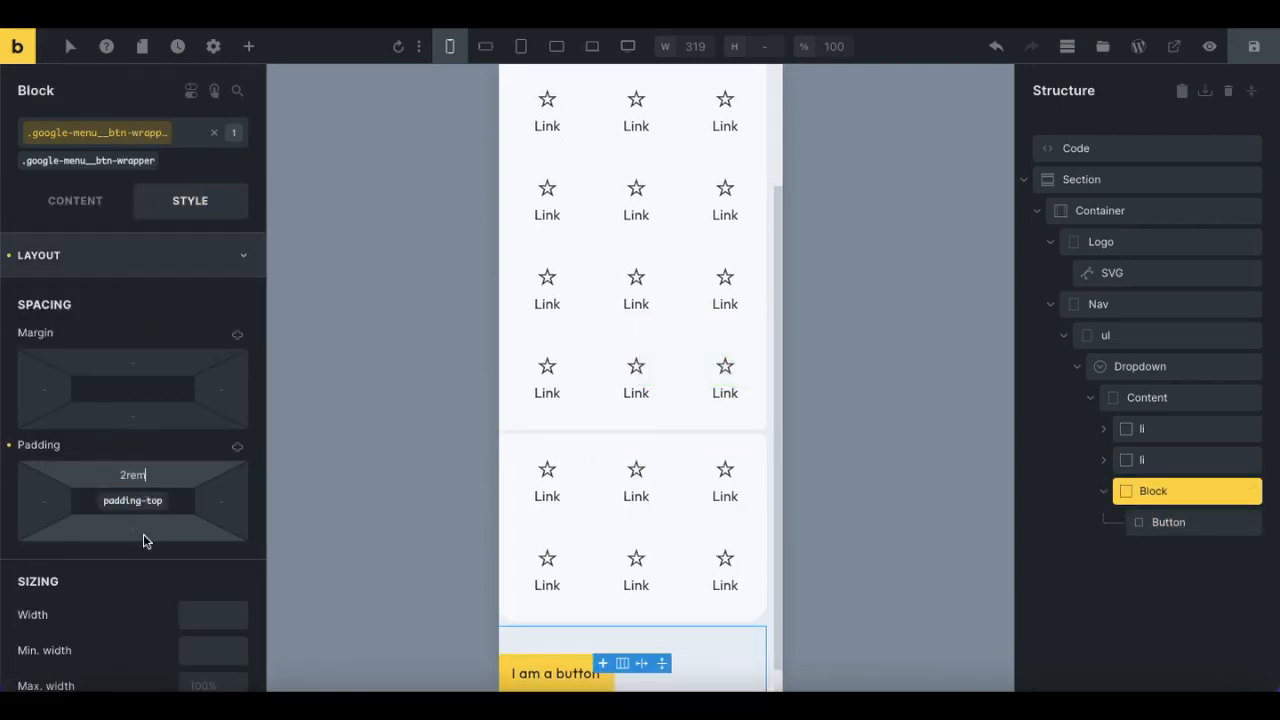
pyautogui.click(142, 529)
pyautogui.write('2rem')
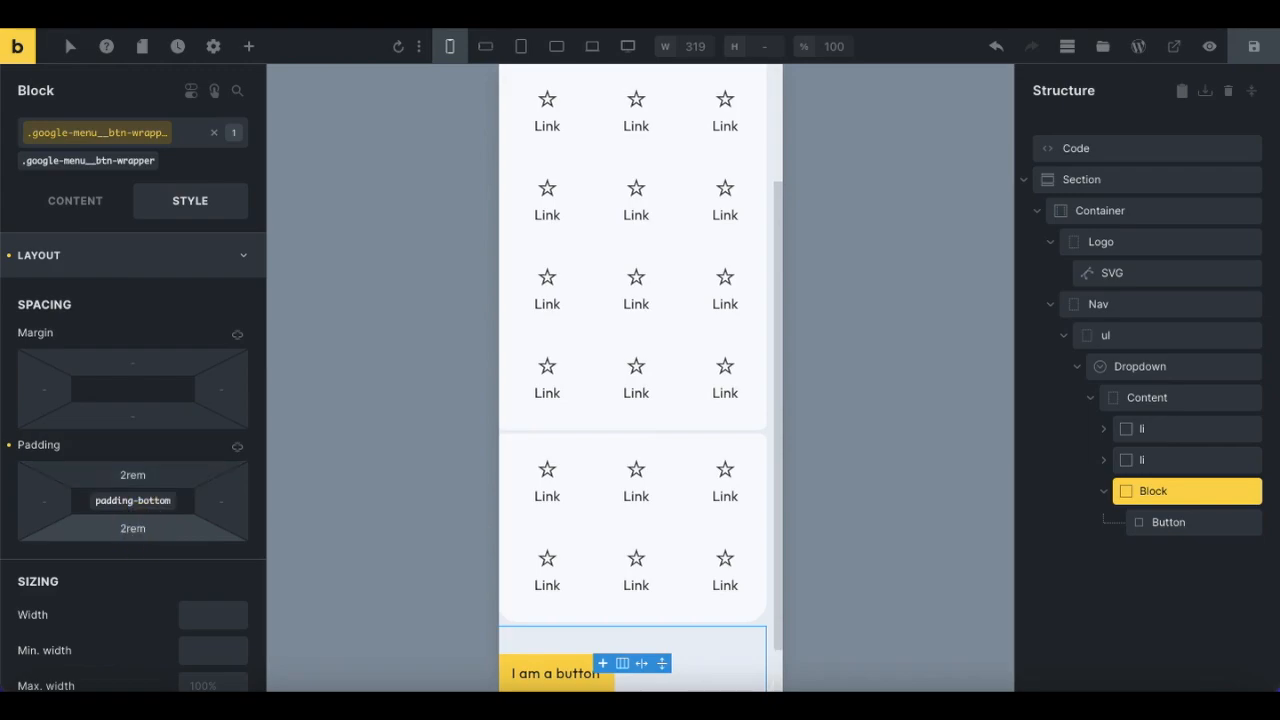
# Step: Center the button wrapper Block's content along the cross axis
pyautogui.click(106, 200)
pyautogui.scroll(-3, 118, 410)
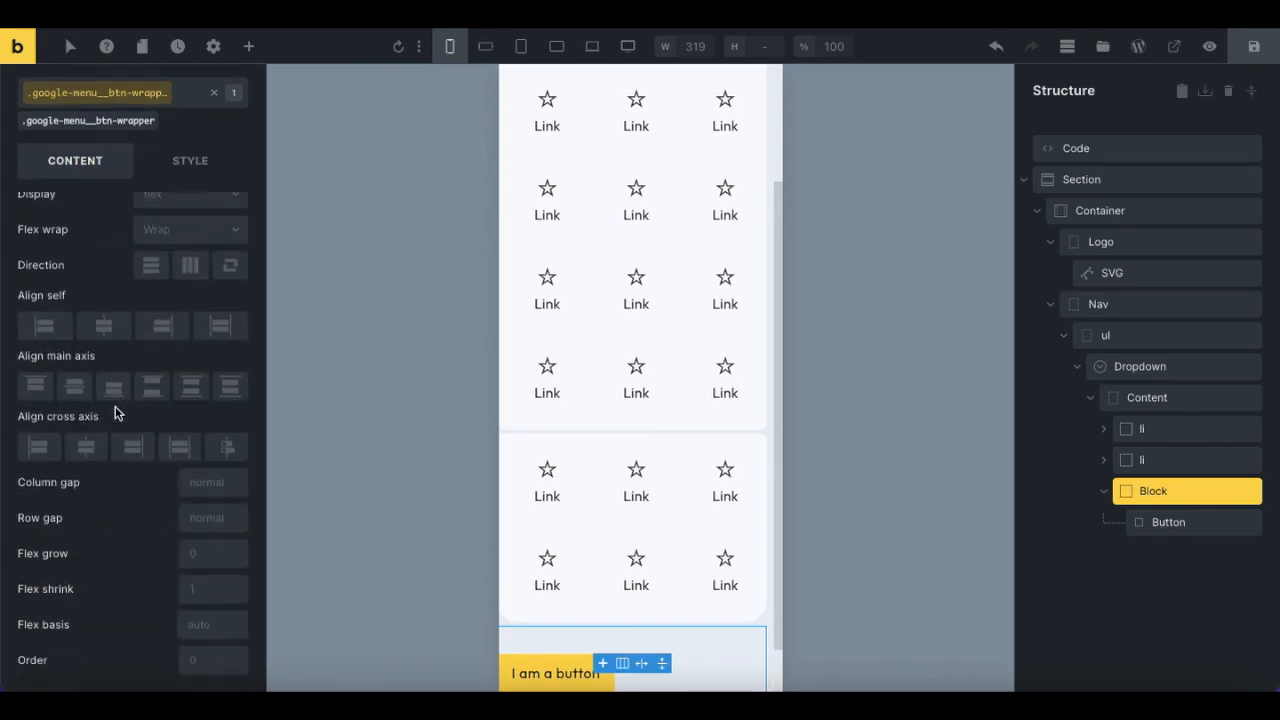
pyautogui.click(86, 447)
pyautogui.scroll(-1, 560, 468)
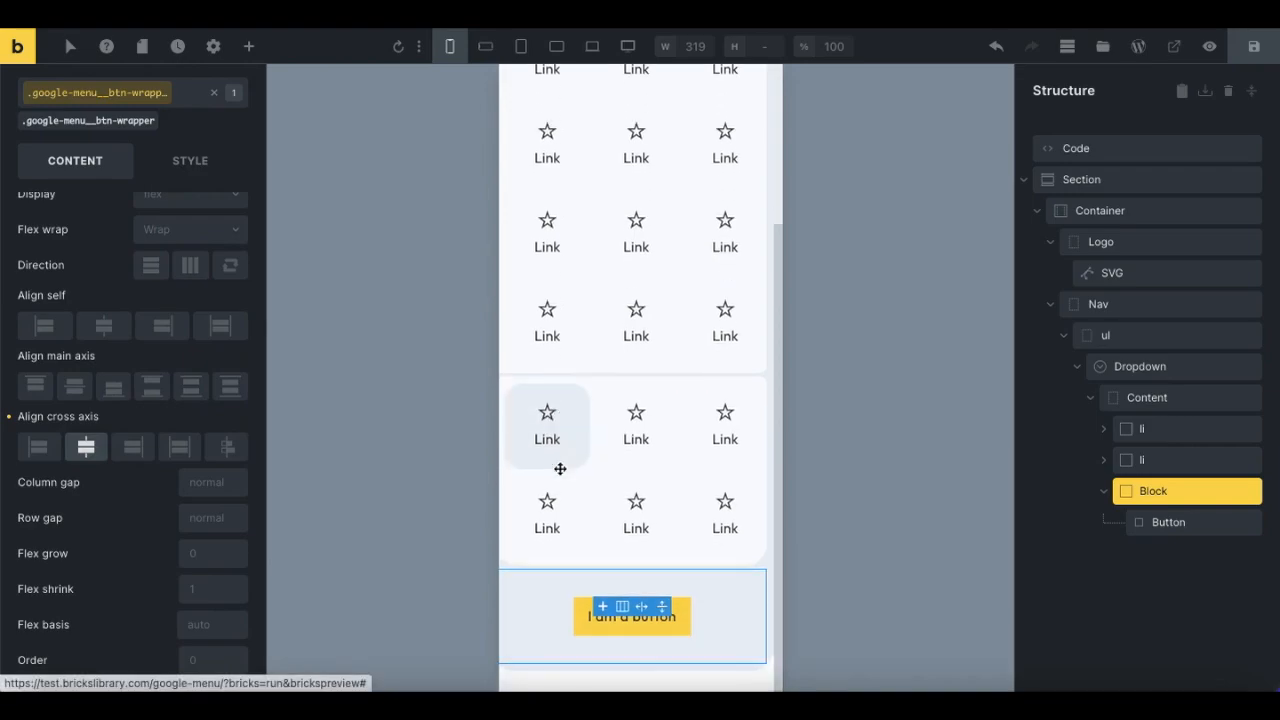
# Step: Clear the Button's Primary style and change its text to "Click me"
pyautogui.click(1167, 523)
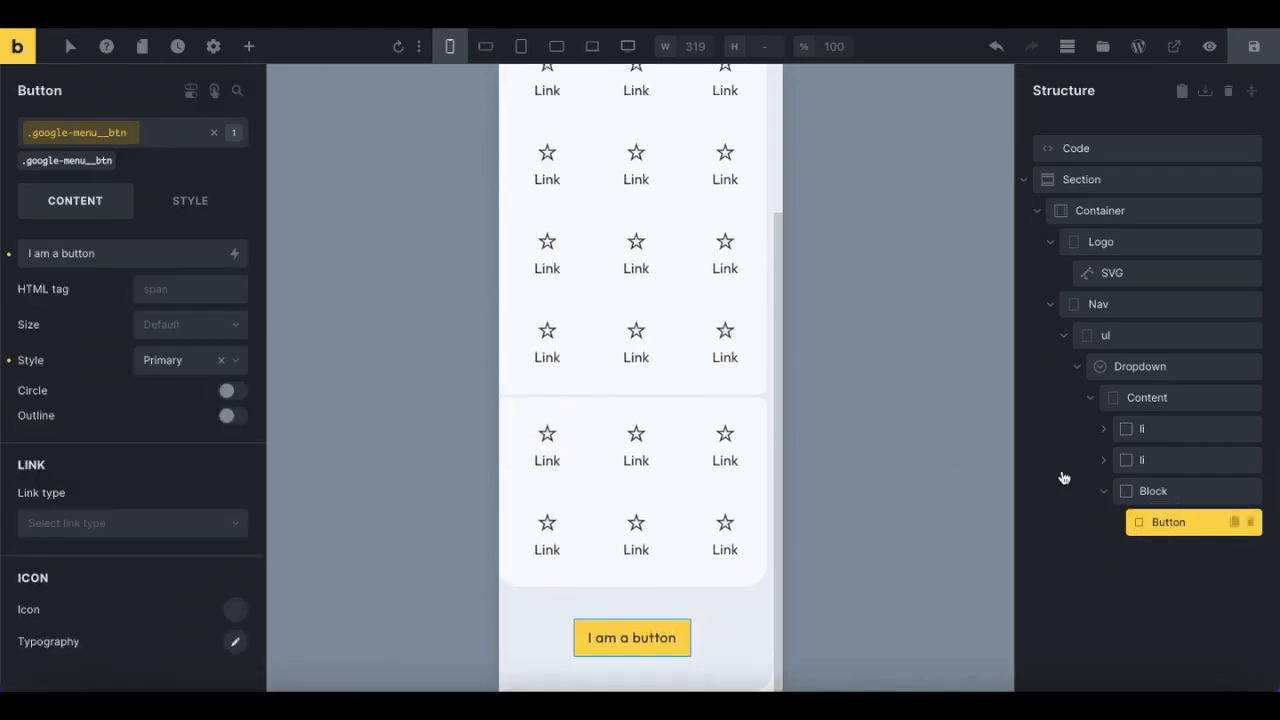
pyautogui.click(10, 362)
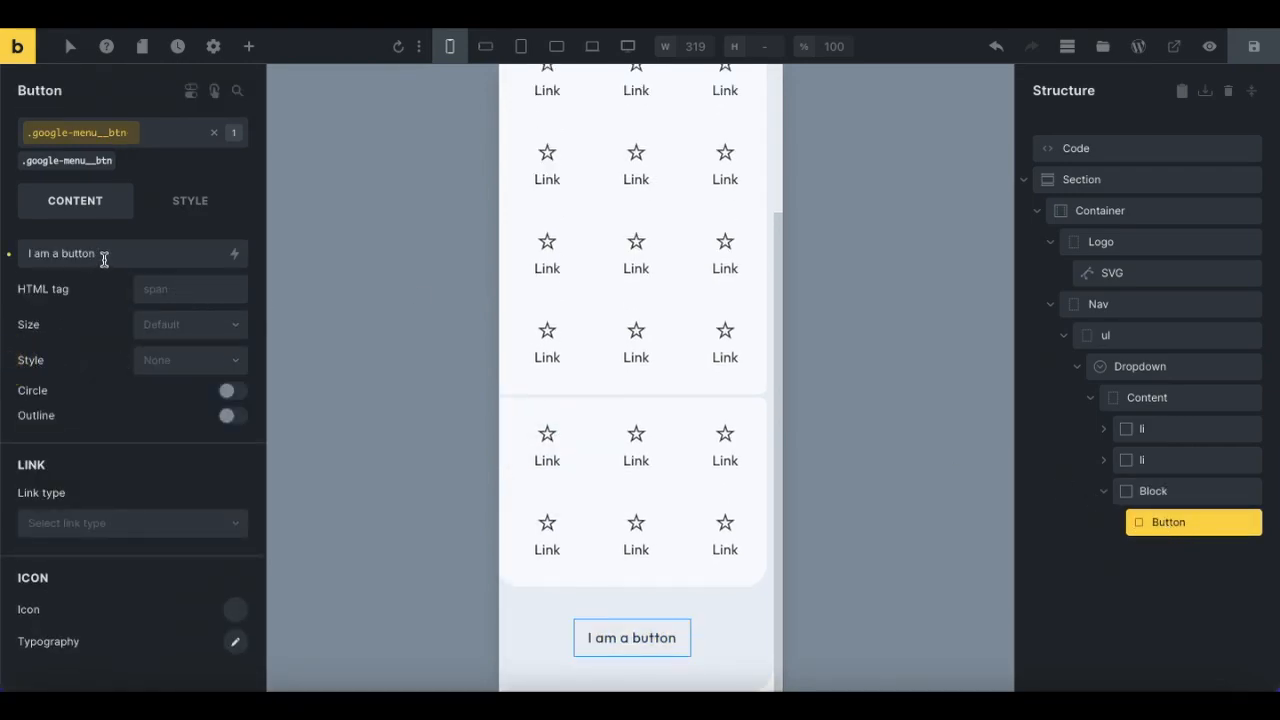
pyautogui.moveTo(104, 259); pyautogui.dragTo(14, 254)
pyautogui.write('Click me')
# Step: Set the Button's link type to External URL
pyautogui.click(56, 525)
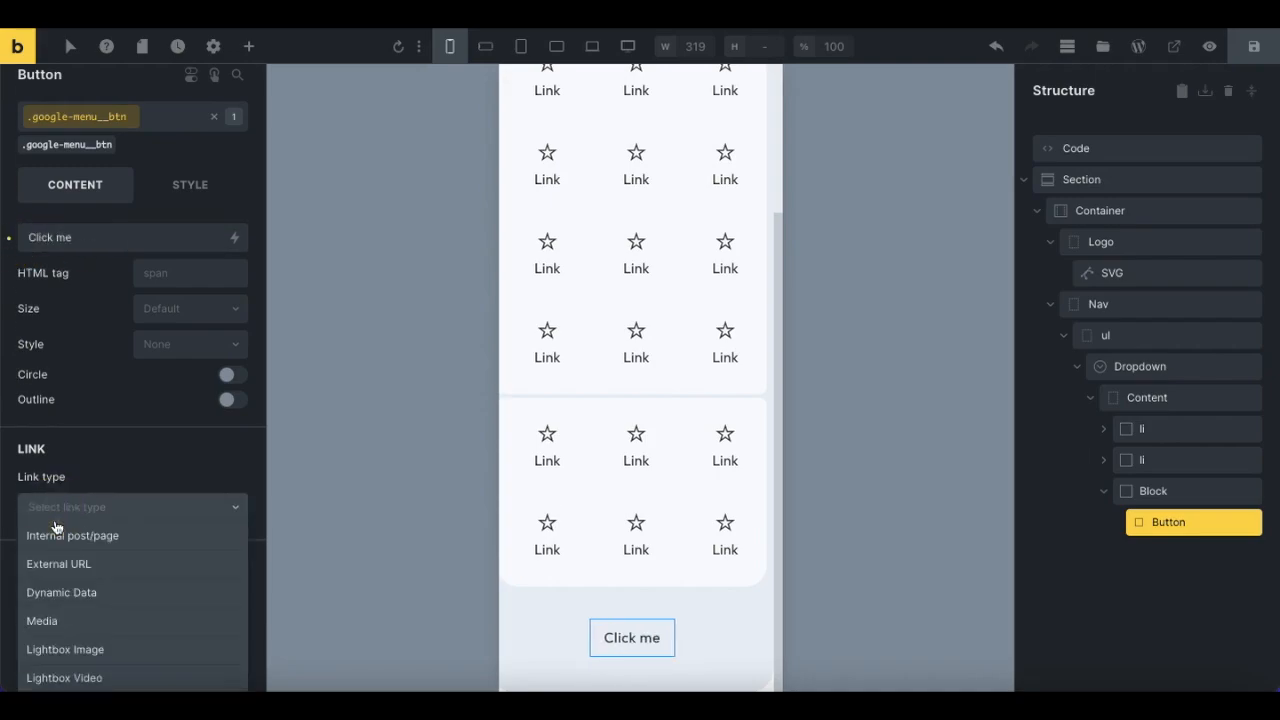
pyautogui.click(55, 564)
pyautogui.click(53, 551)
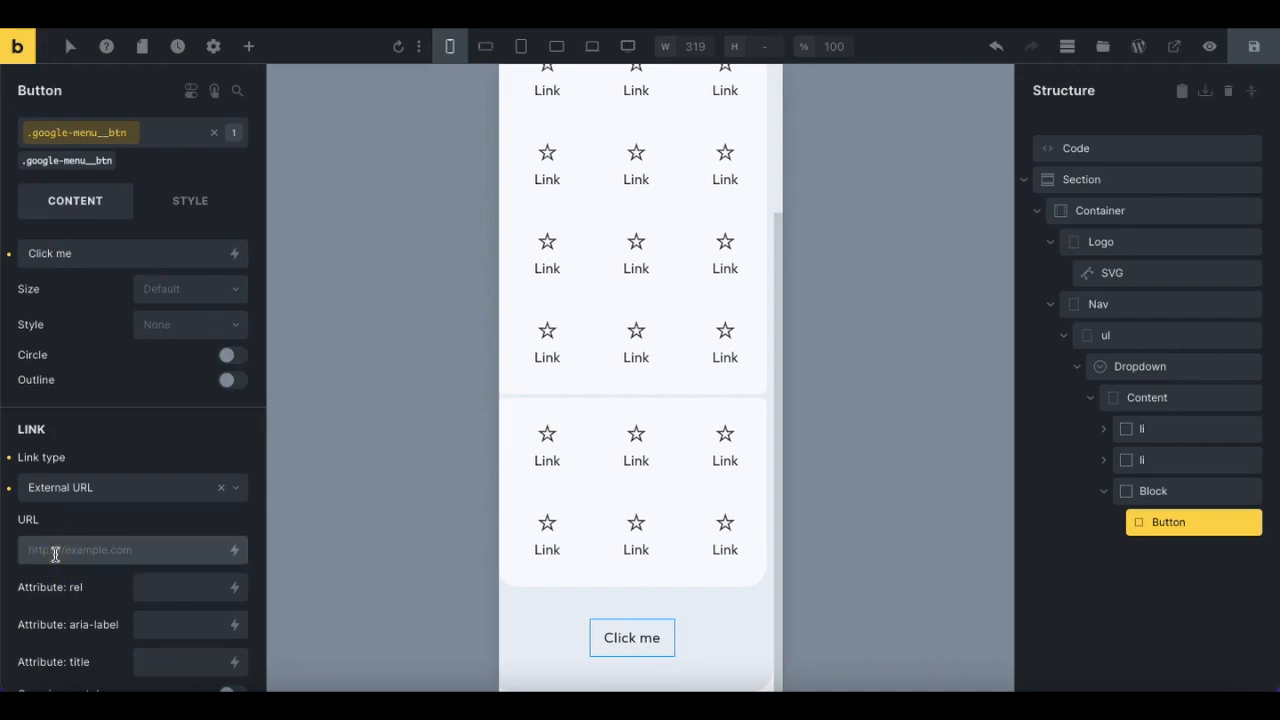
# Step: Give the .google-menu__btn class 2rem of left and right padding
pyautogui.click(176, 207)
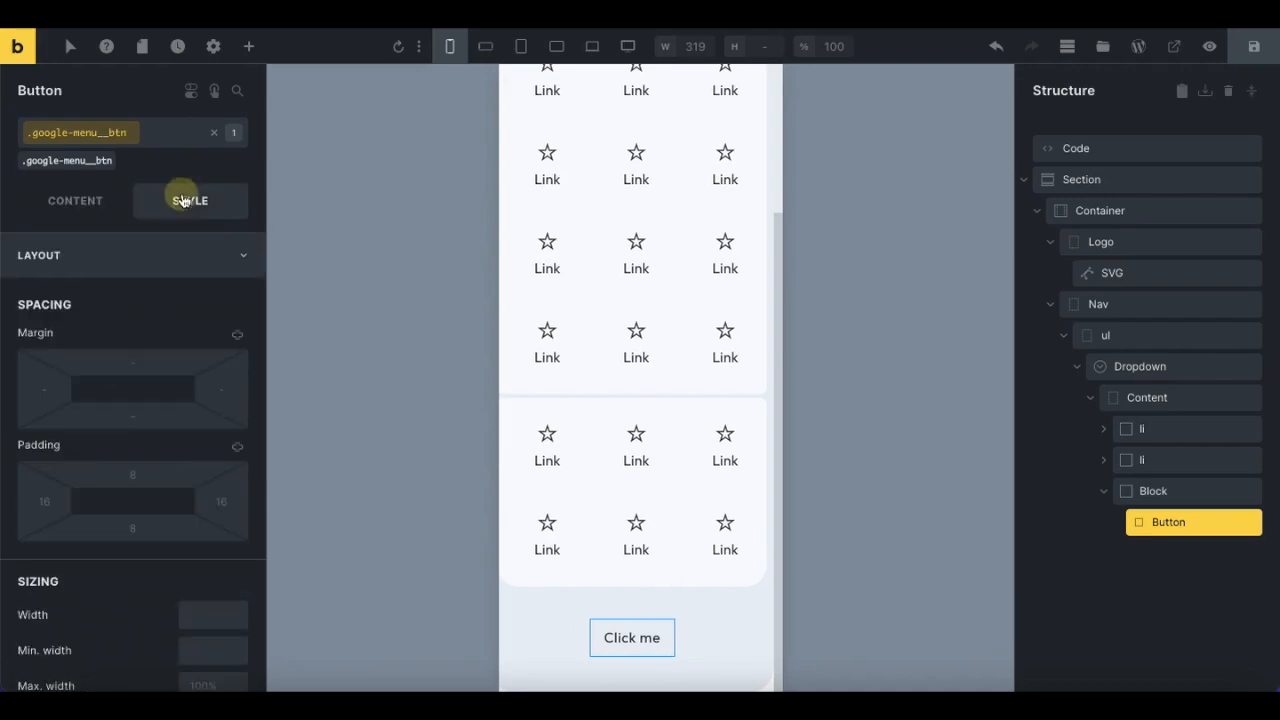
pyautogui.click(219, 501)
pyautogui.write('2rem')
pyautogui.click(44, 501)
pyautogui.write('2rem')
# Step: Give the Button class a solid border 1px wide on all linked sides
pyautogui.click(106, 268)
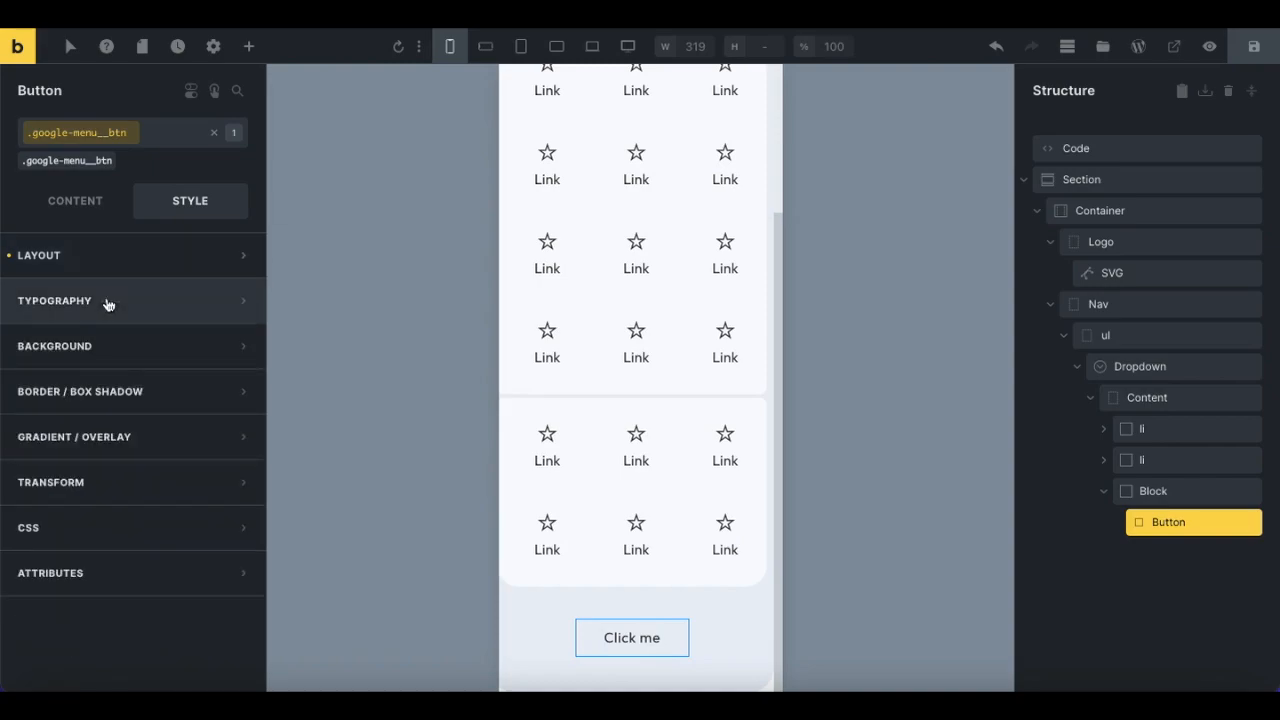
pyautogui.click(110, 398)
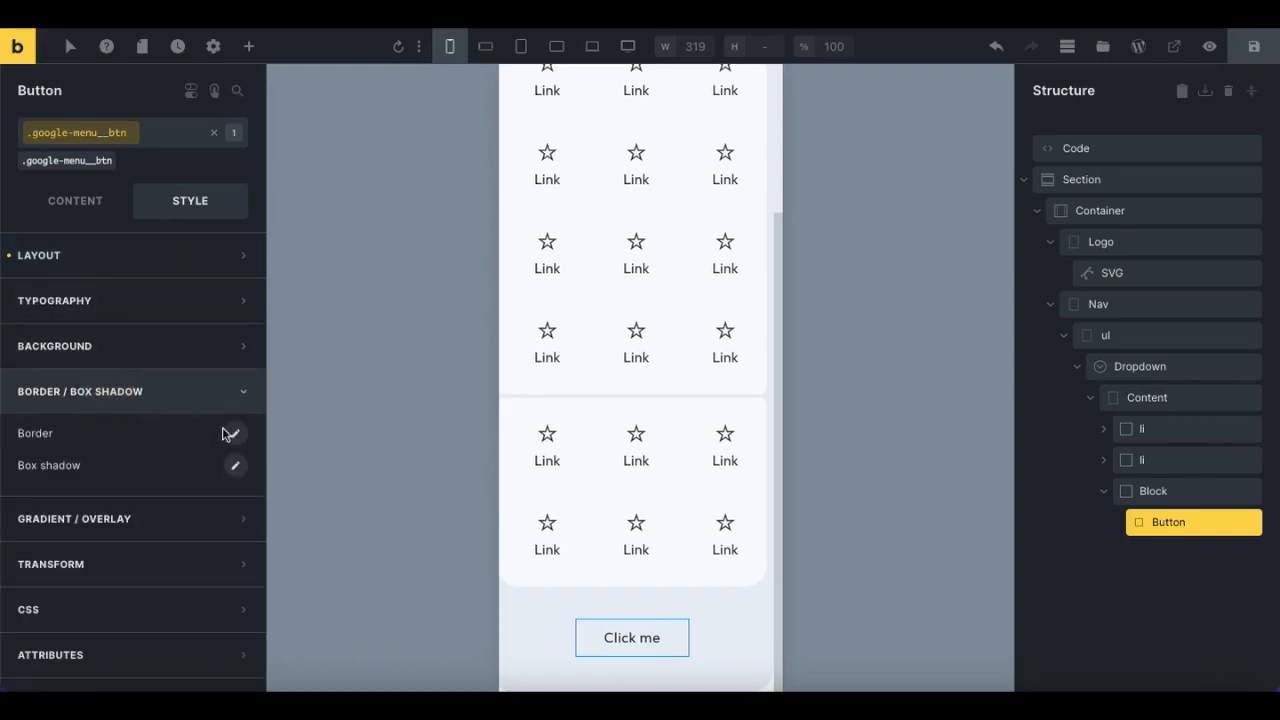
pyautogui.click(234, 434)
pyautogui.click(54, 522)
pyautogui.write('1p')
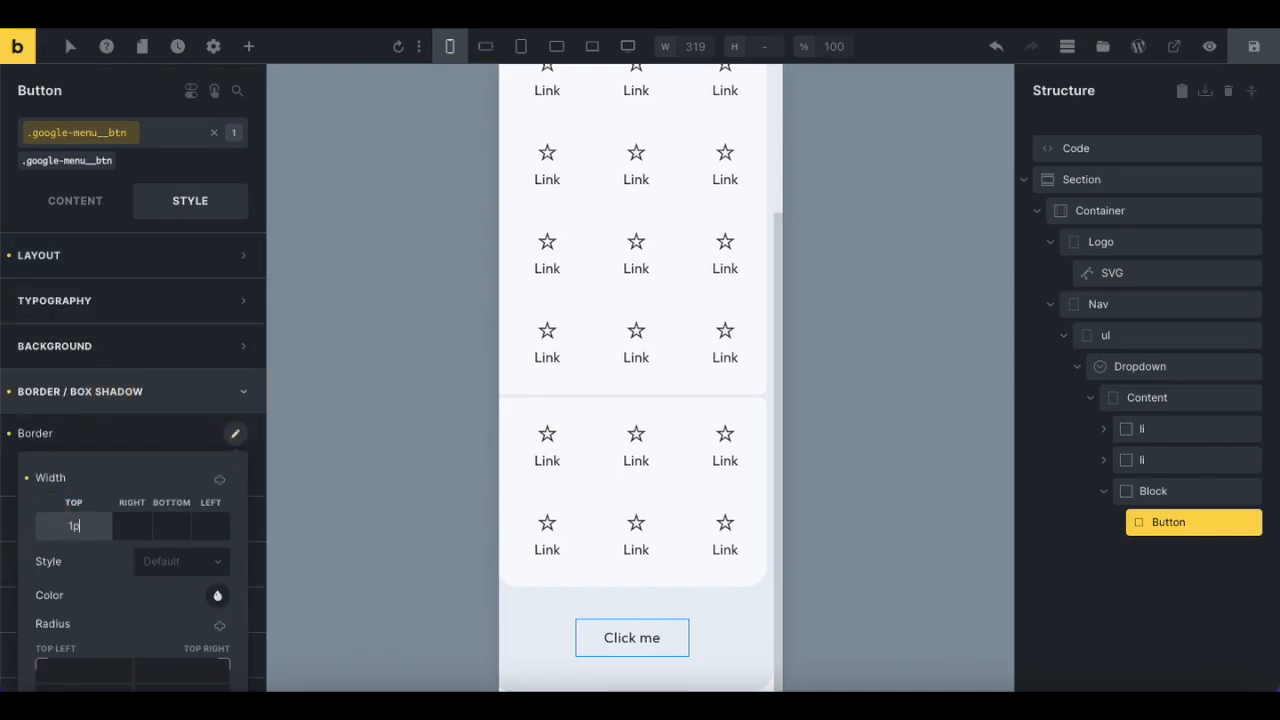
pyautogui.click(219, 479)
pyautogui.click(219, 479)
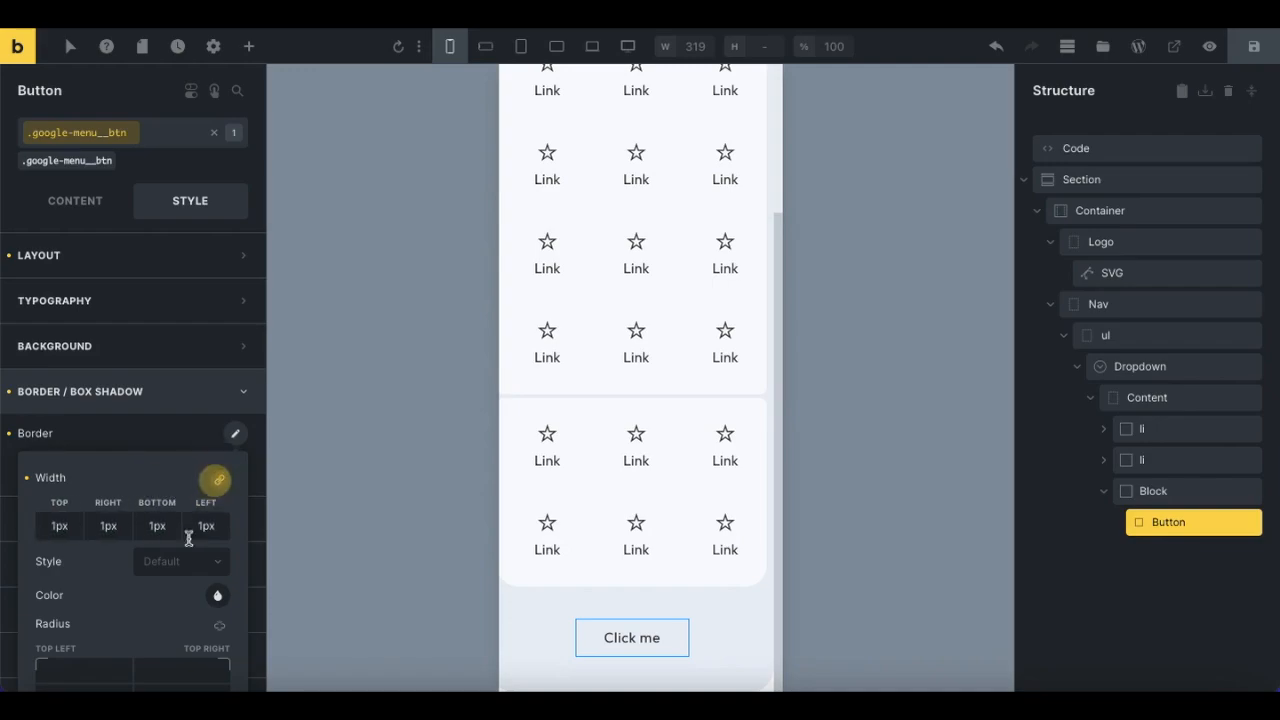
pyautogui.click(175, 576)
pyautogui.click(171, 600)
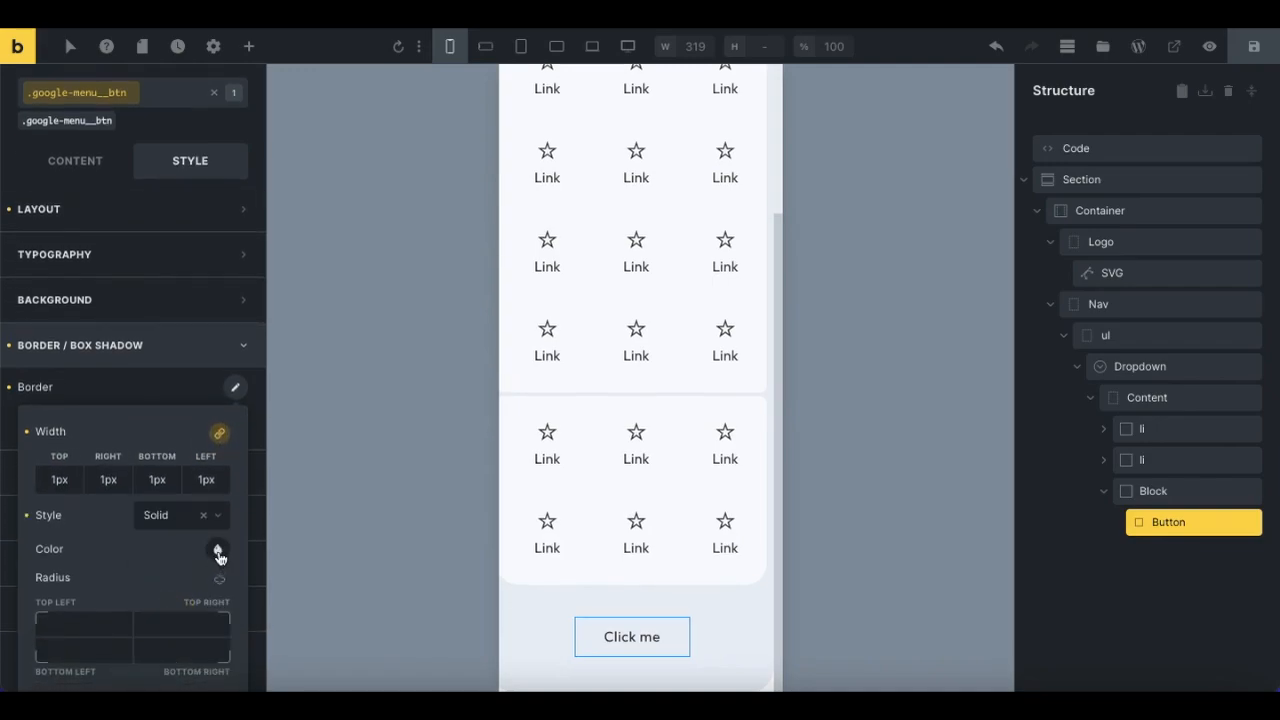
# Step: Color the Button's border RGB 56, 56, 56 at 0.12 alpha and give all linked corners a 2rem radius
pyautogui.click(218, 551)
pyautogui.scroll(-3, 90, 595)
pyautogui.moveTo(86, 597); pyautogui.dragTo(75, 598)
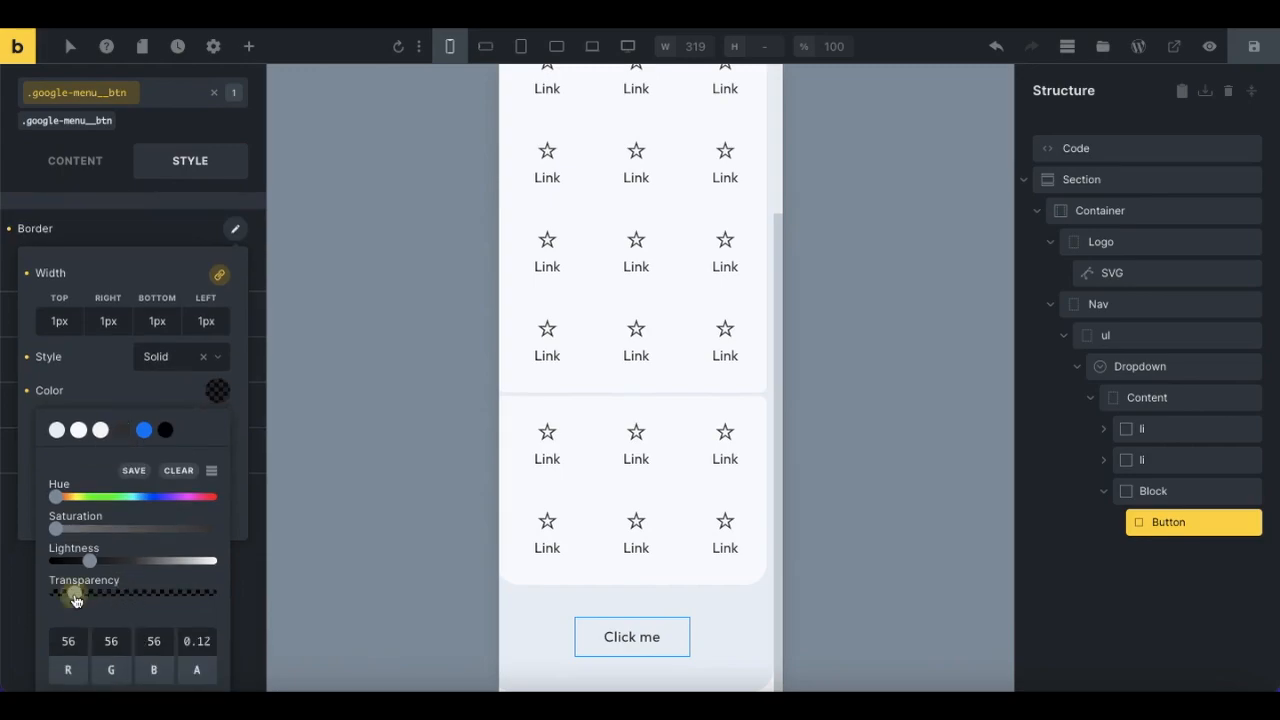
pyautogui.click(123, 390)
pyautogui.click(80, 615)
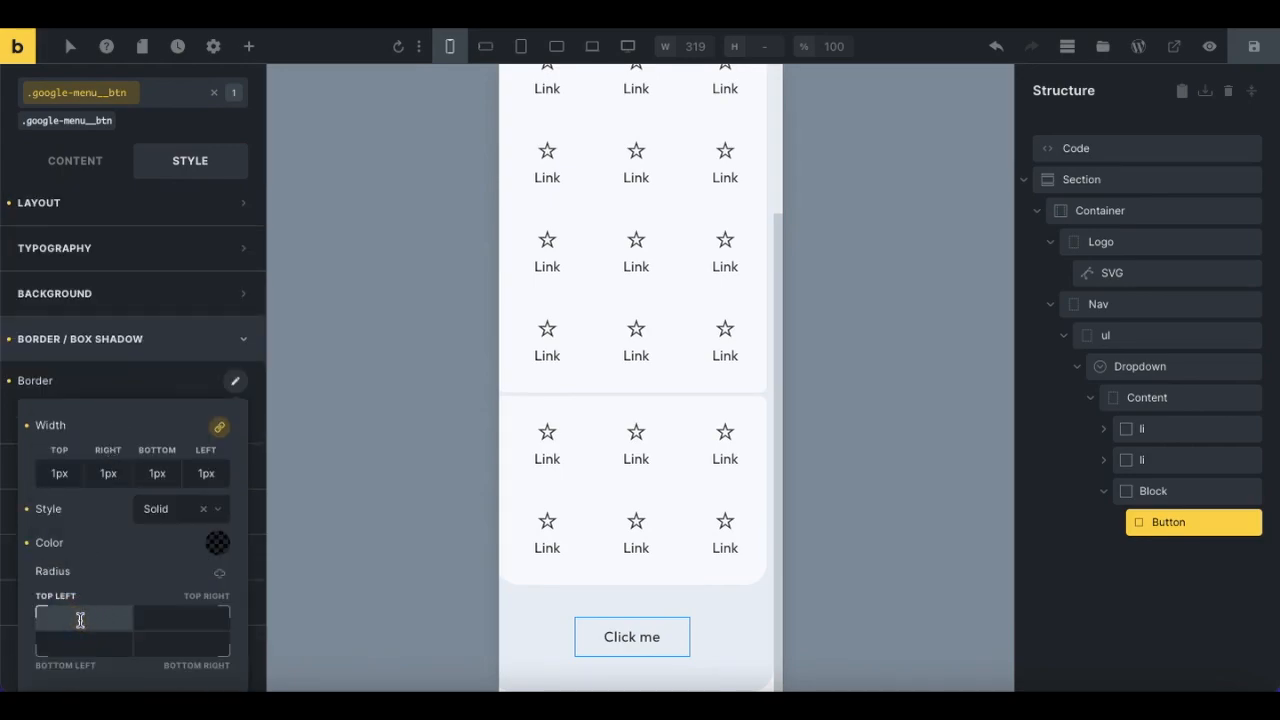
pyautogui.click(219, 575)
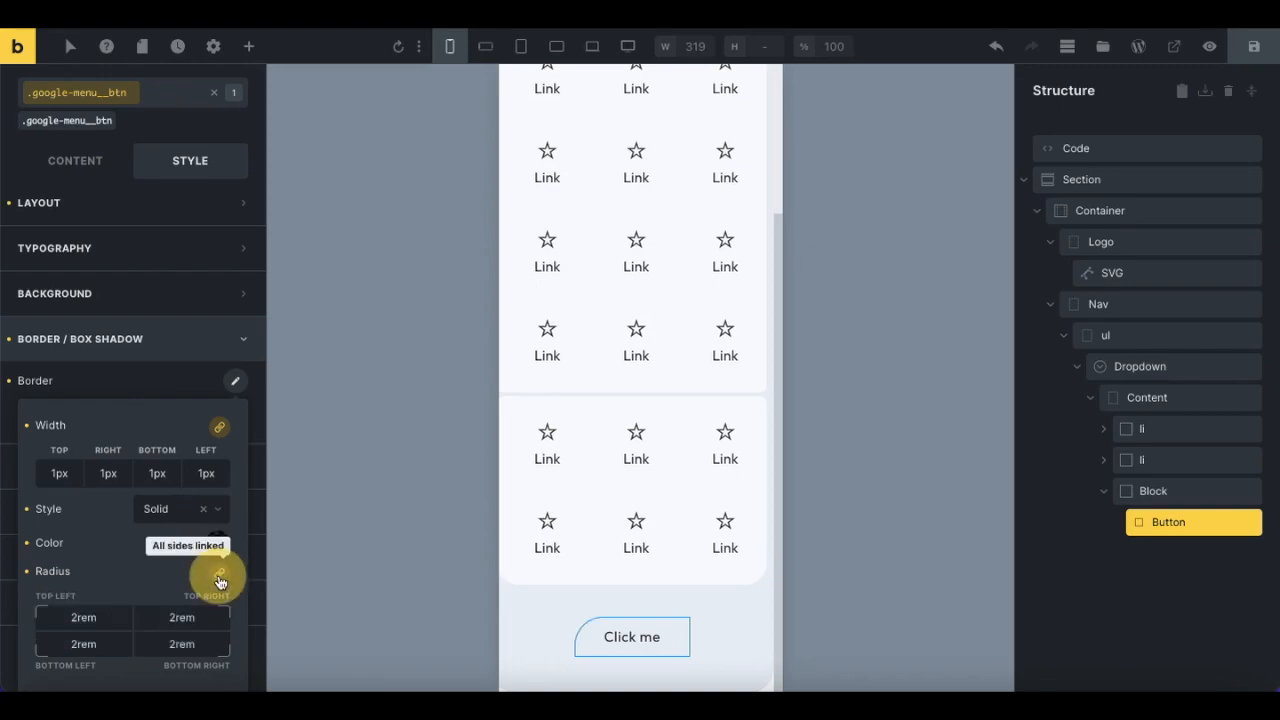
# Step: Set the Button class's text color to the saved blue #007fff
pyautogui.scroll(1, 171, 363)
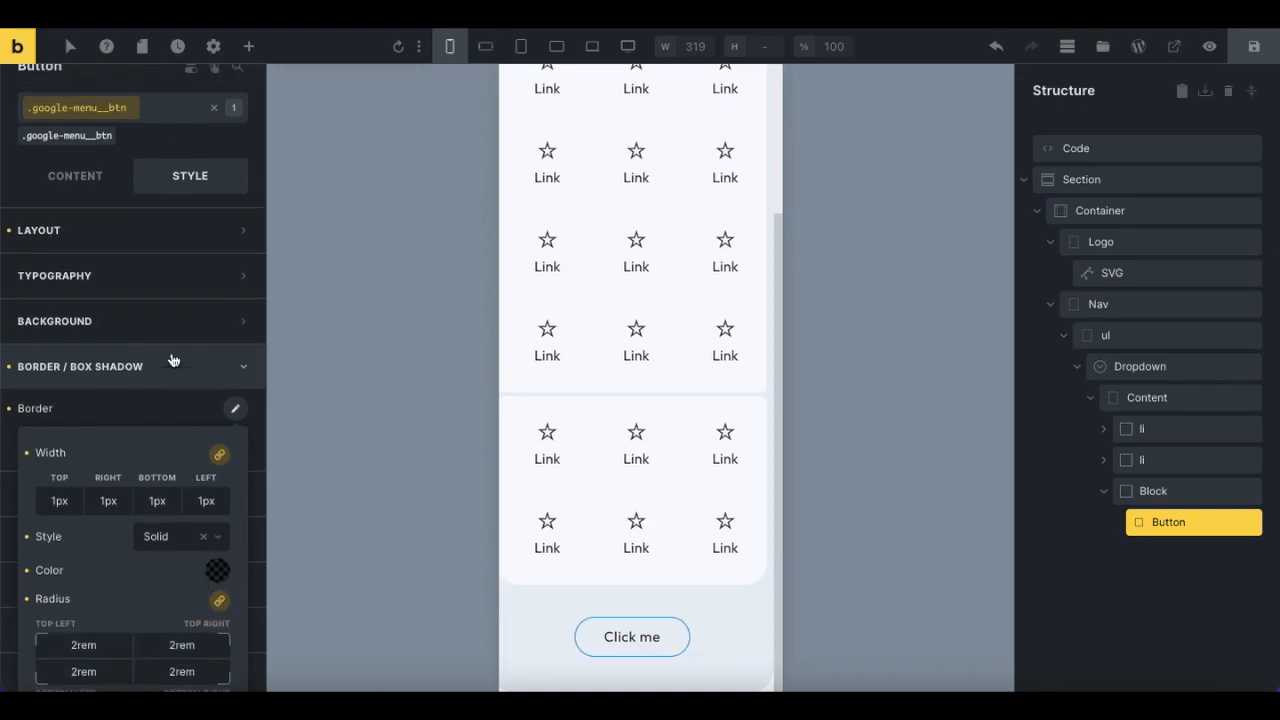
pyautogui.click(166, 292)
pyautogui.click(235, 344)
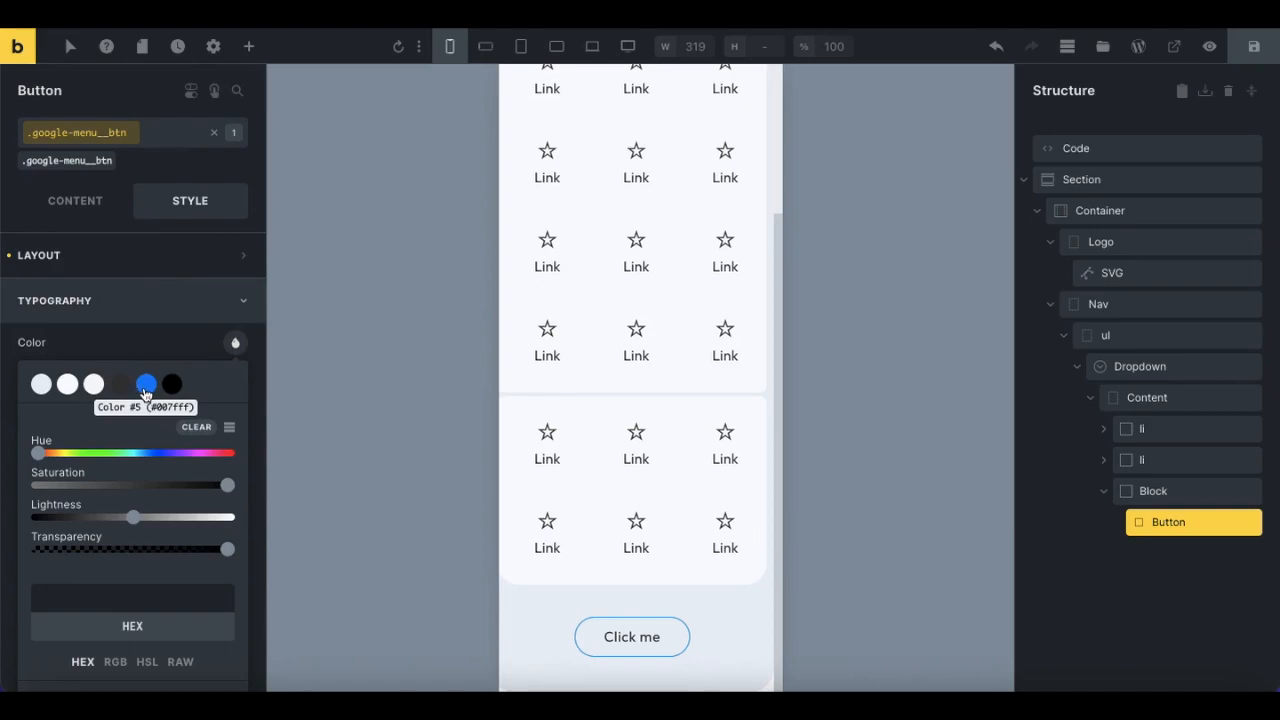
pyautogui.click(146, 385)
pyautogui.click(130, 340)
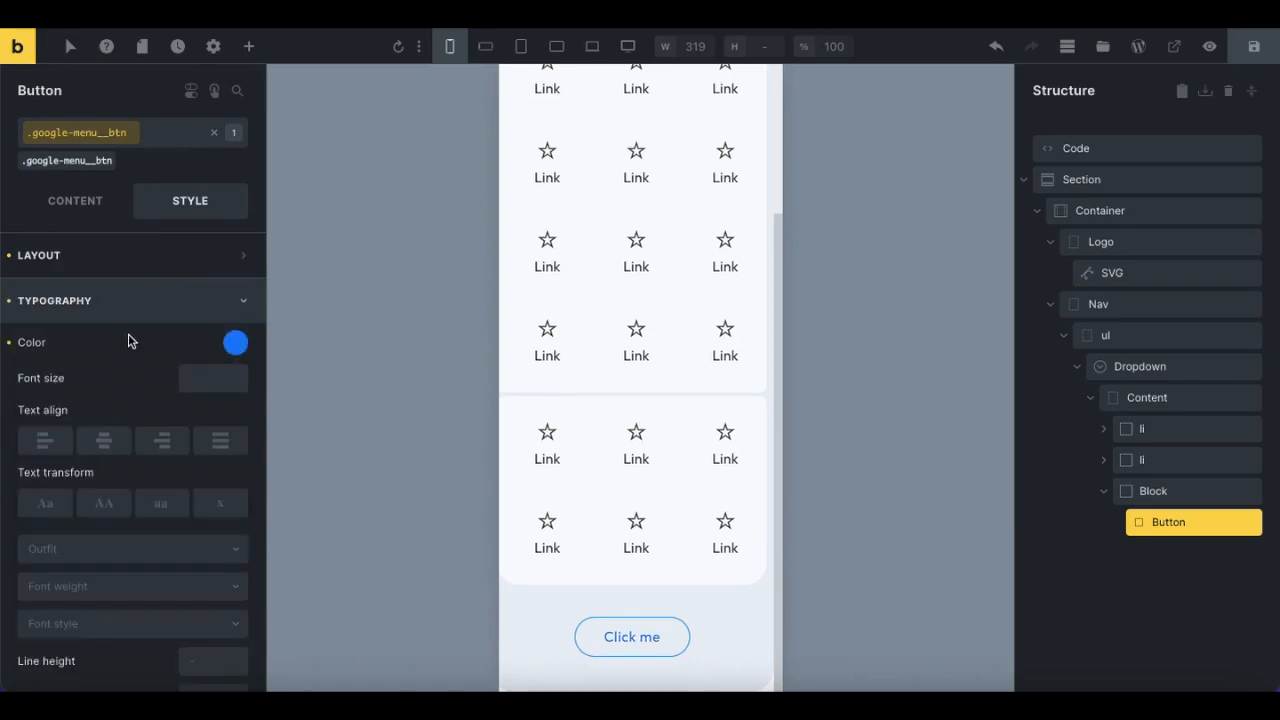
# Step: For the Button class's :hover state, set the border color to RGB 56, 56, 56 at 0.3 alpha
pyautogui.click(70, 47)
pyautogui.click(63, 80)
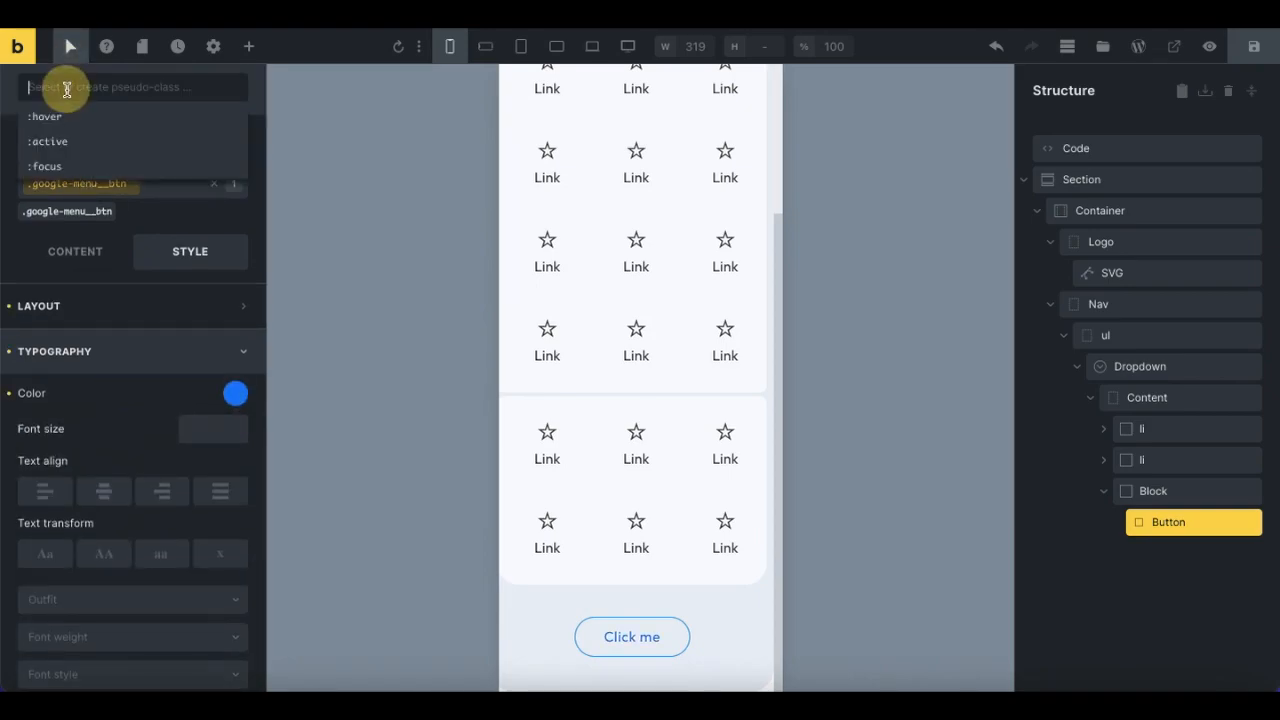
pyautogui.click(64, 116)
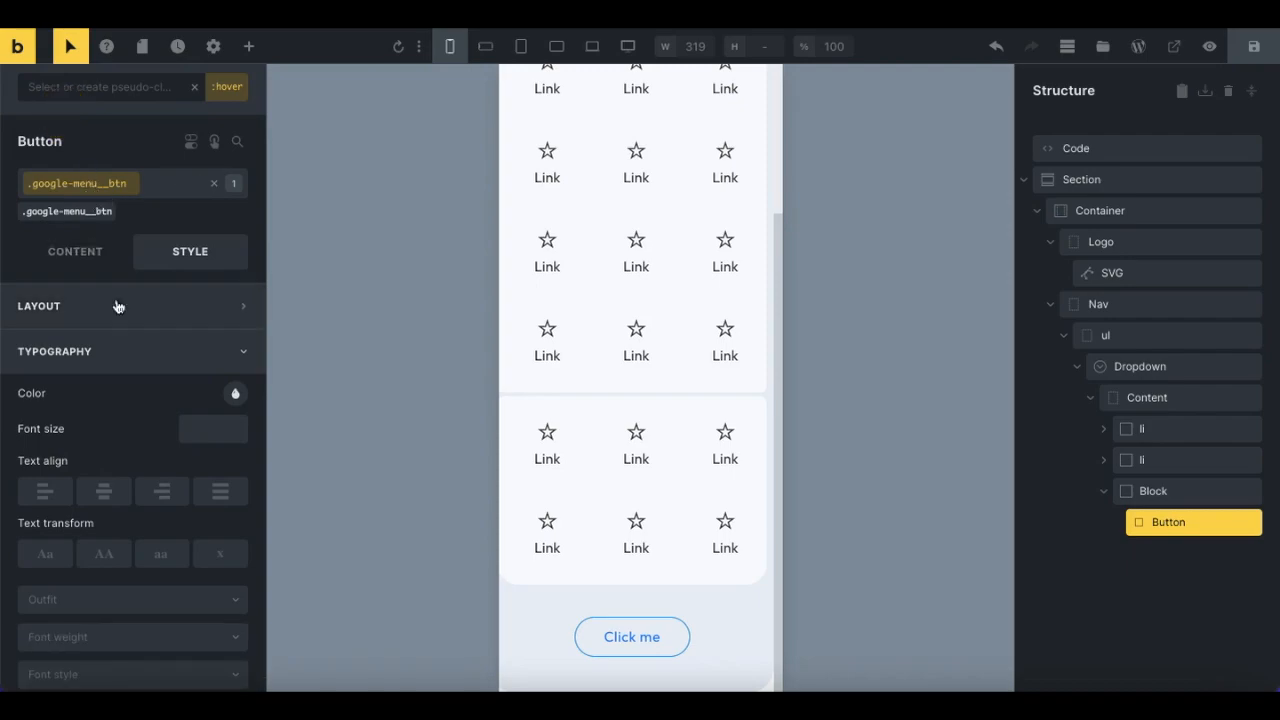
pyautogui.click(135, 360)
pyautogui.click(137, 440)
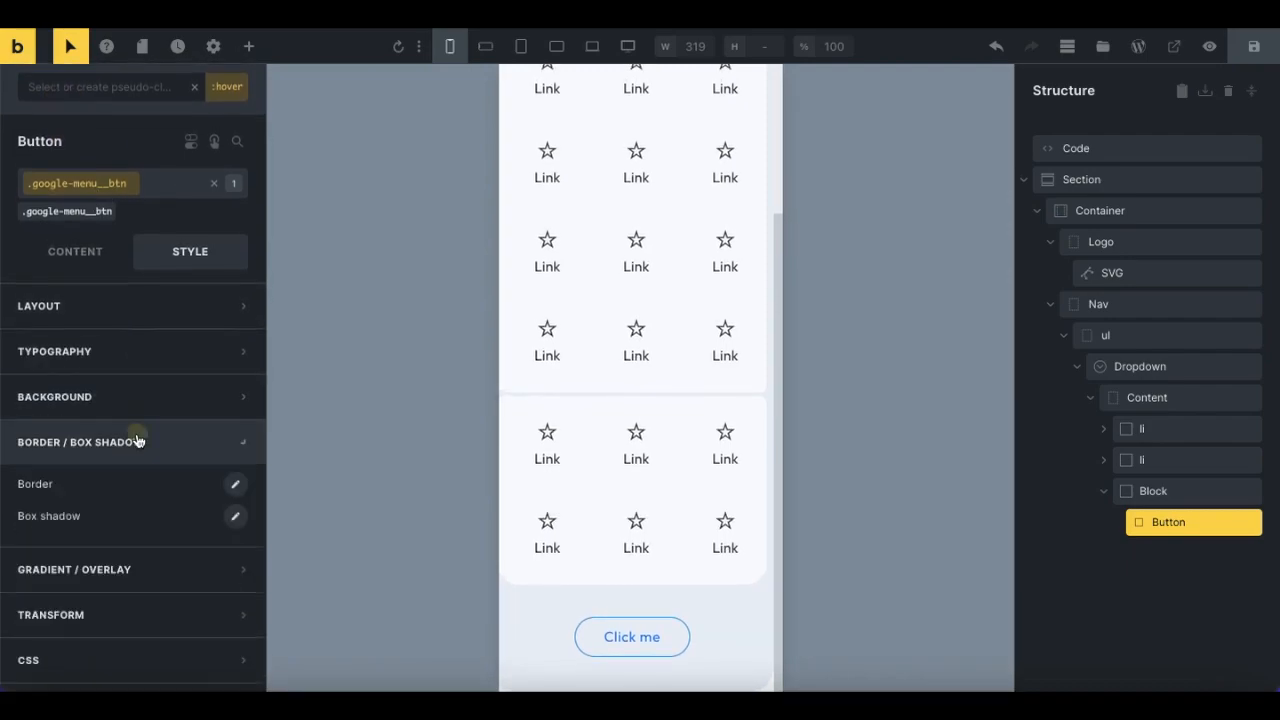
pyautogui.click(235, 453)
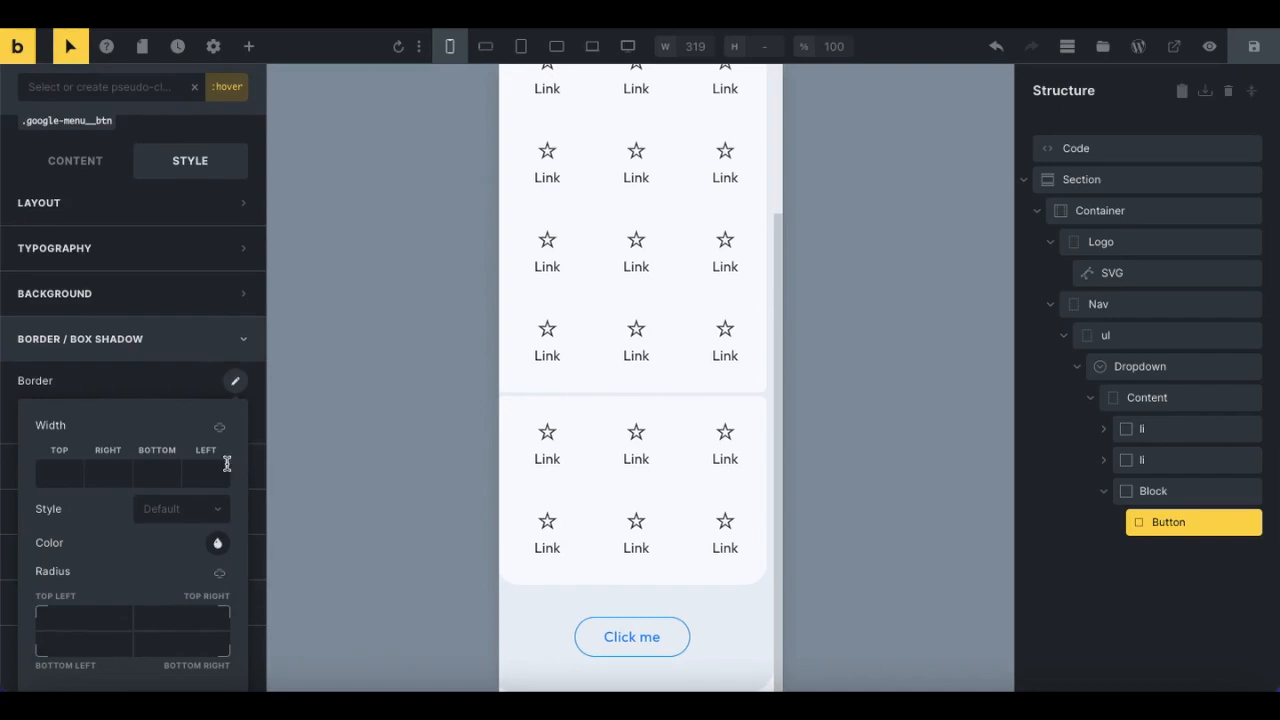
pyautogui.click(217, 543)
pyautogui.click(120, 581)
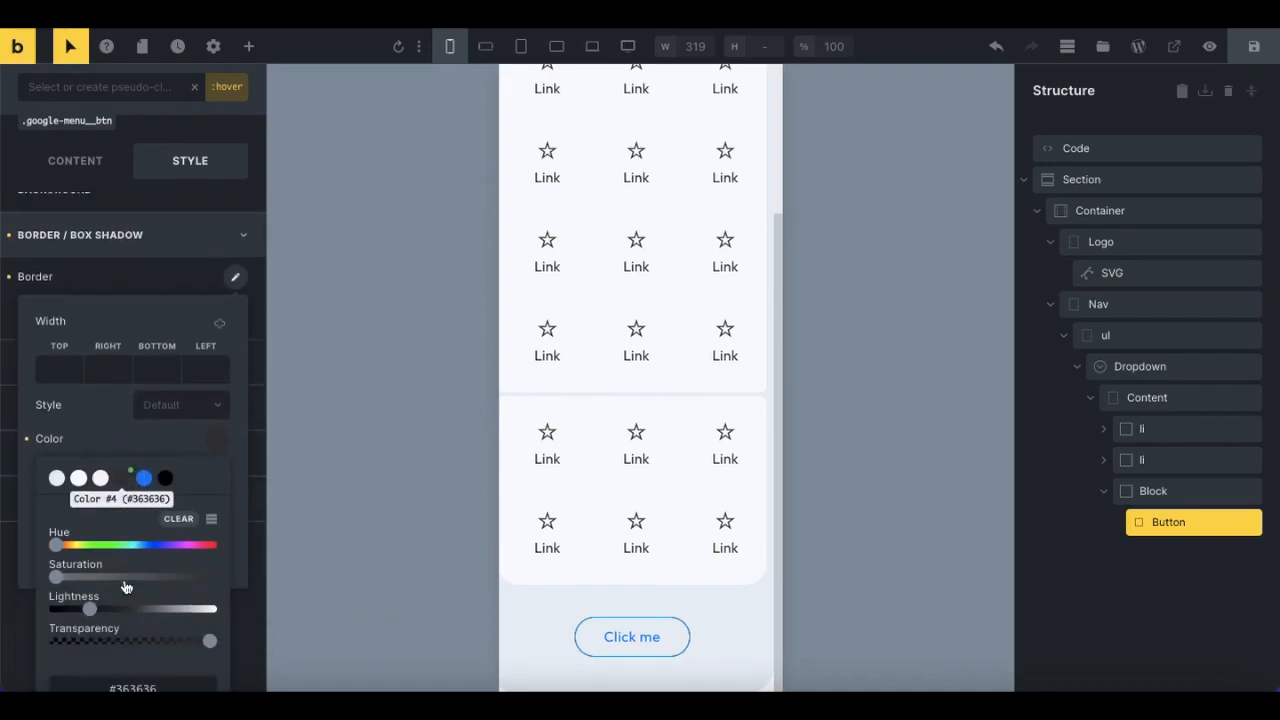
pyautogui.click(93, 610)
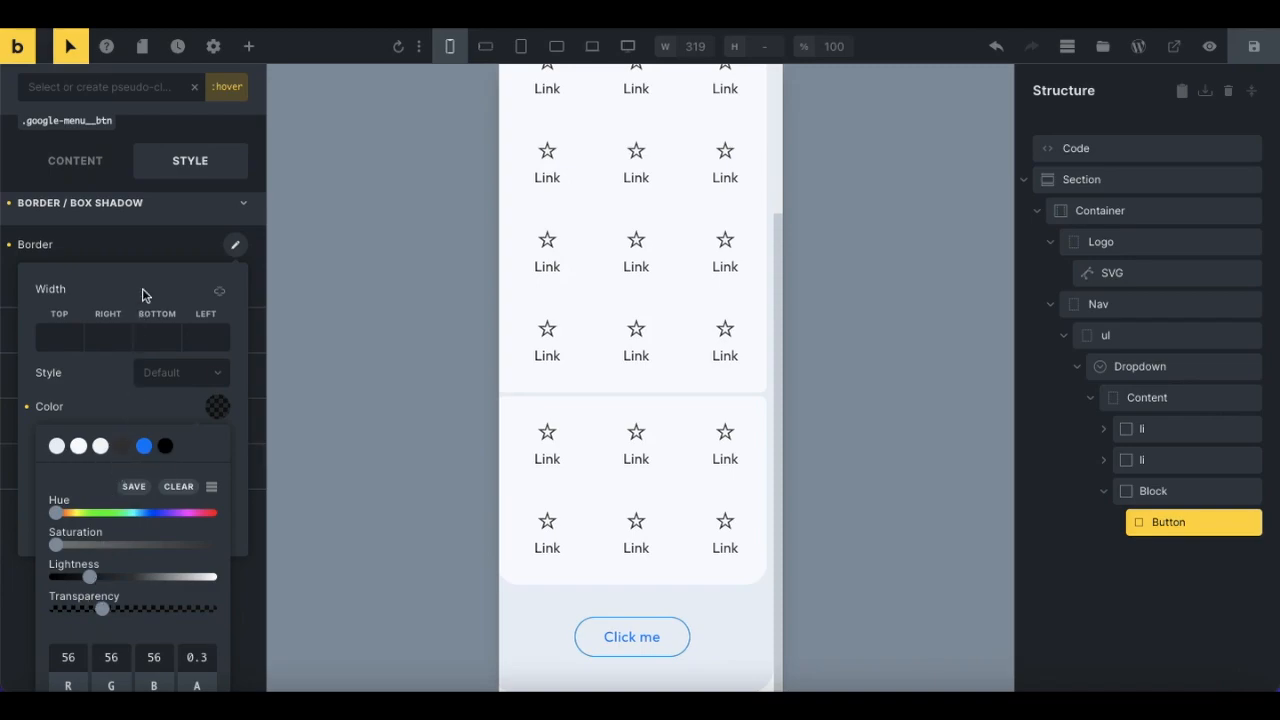
pyautogui.click(145, 247)
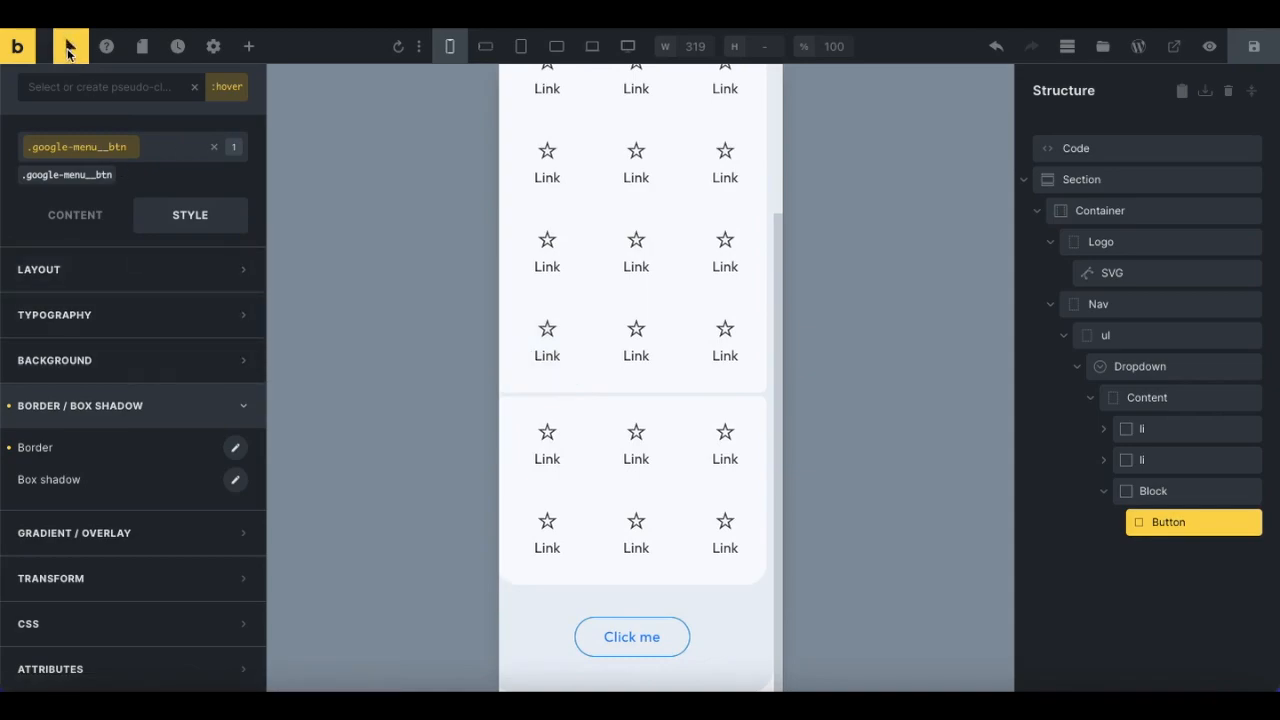
# Step: Leave the hover state and set the .google-menu__btn class's font size to 0.9rem
pyautogui.click(68, 50)
pyautogui.click(126, 301)
pyautogui.click(208, 388)
pyautogui.write('0.9rem')
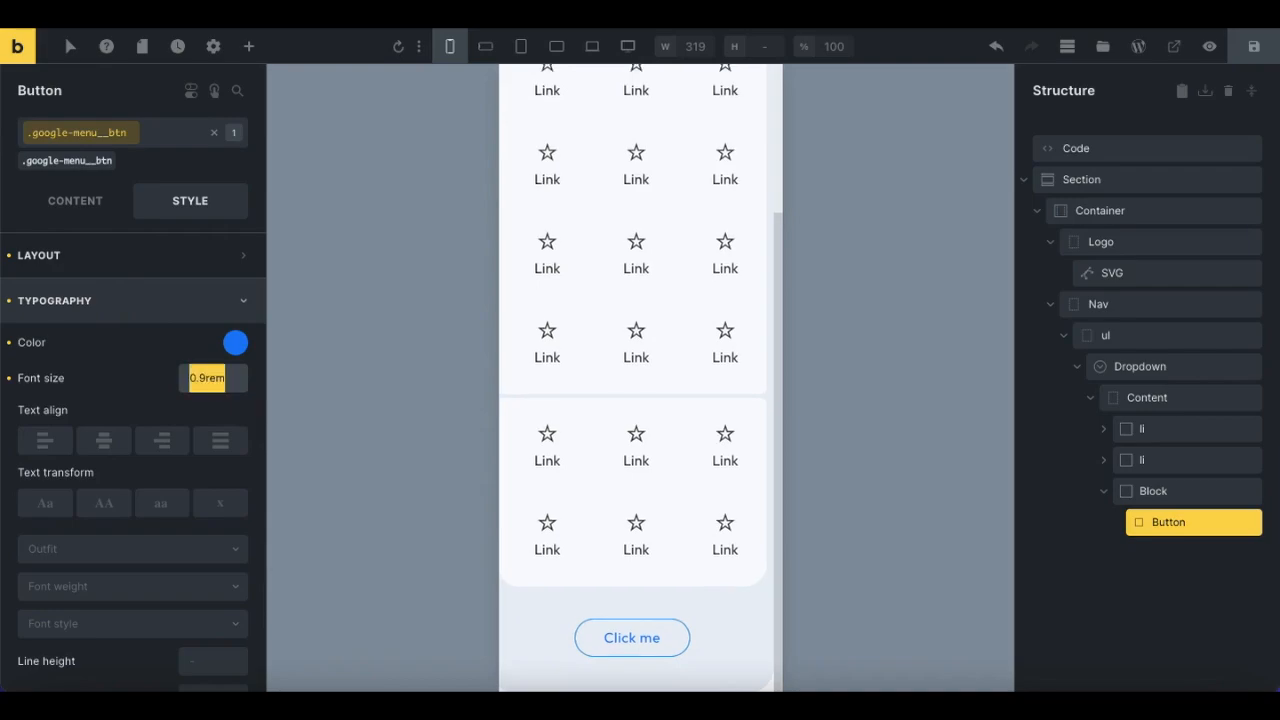
# Step: Set the font size of the Nav link's .google-menu__link class to 0.9rem
pyautogui.click(1105, 459)
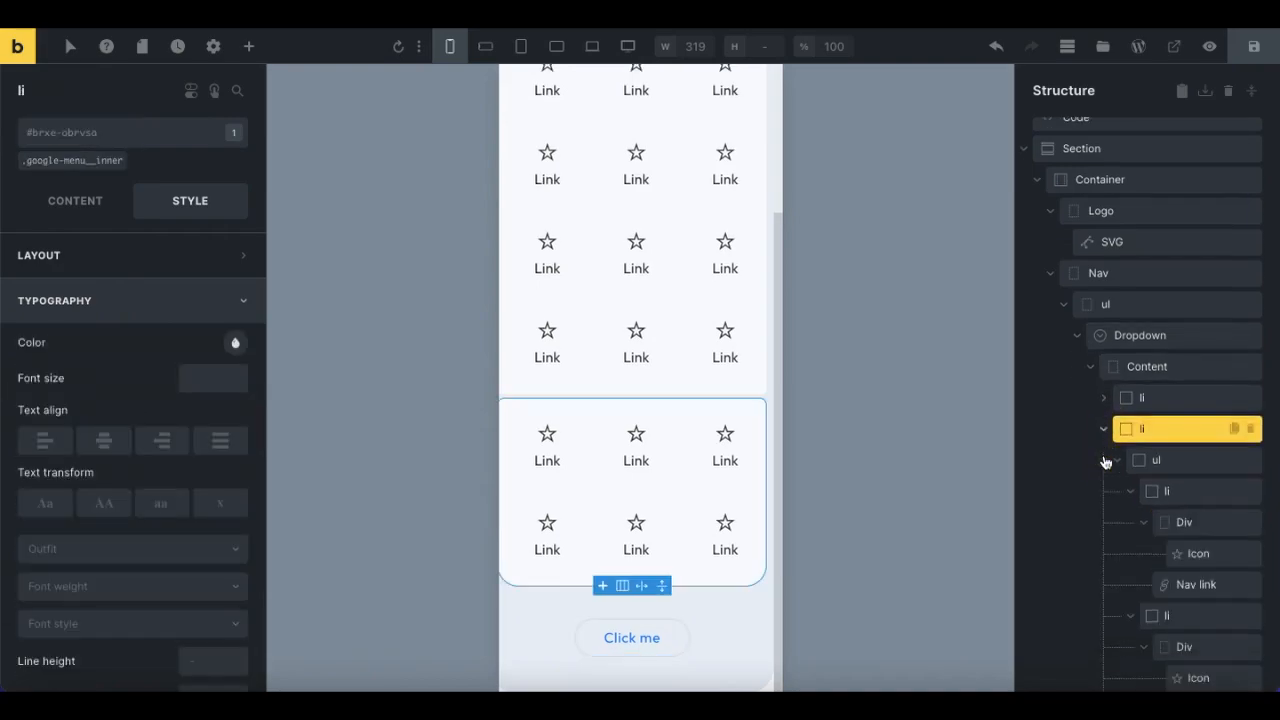
pyautogui.scroll(-5, 1105, 461)
pyautogui.click(1190, 595)
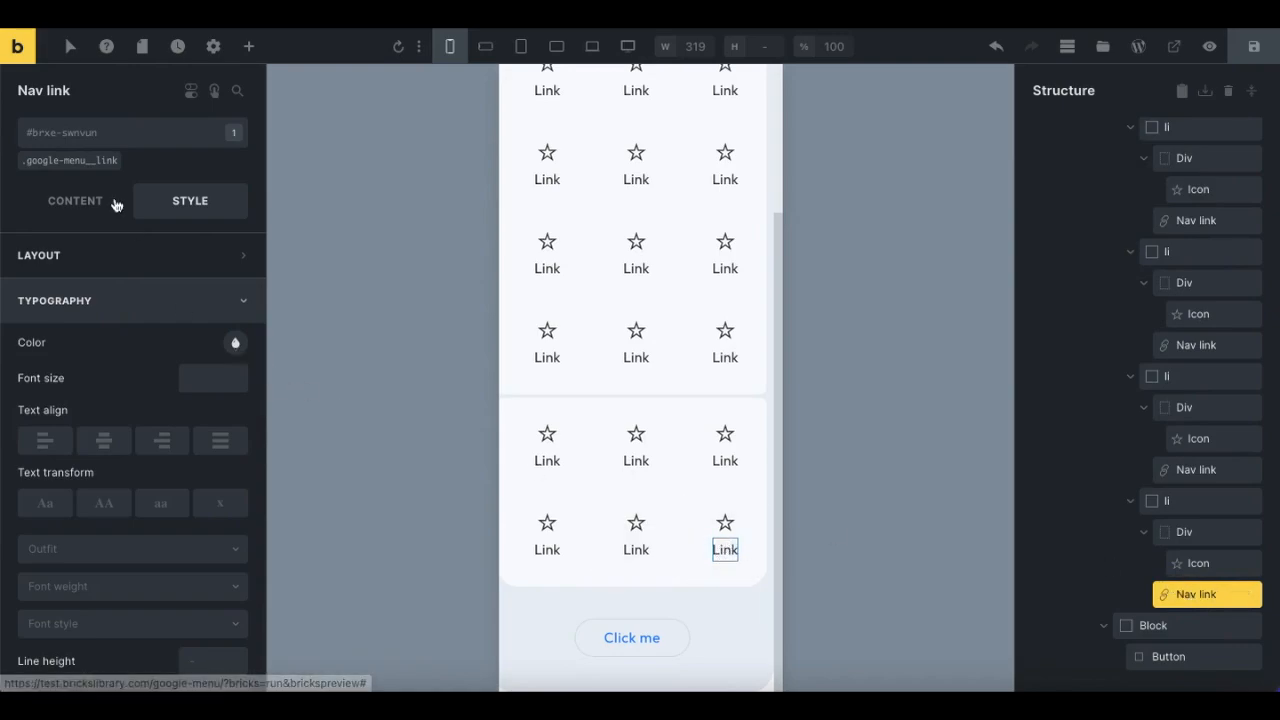
pyautogui.click(80, 161)
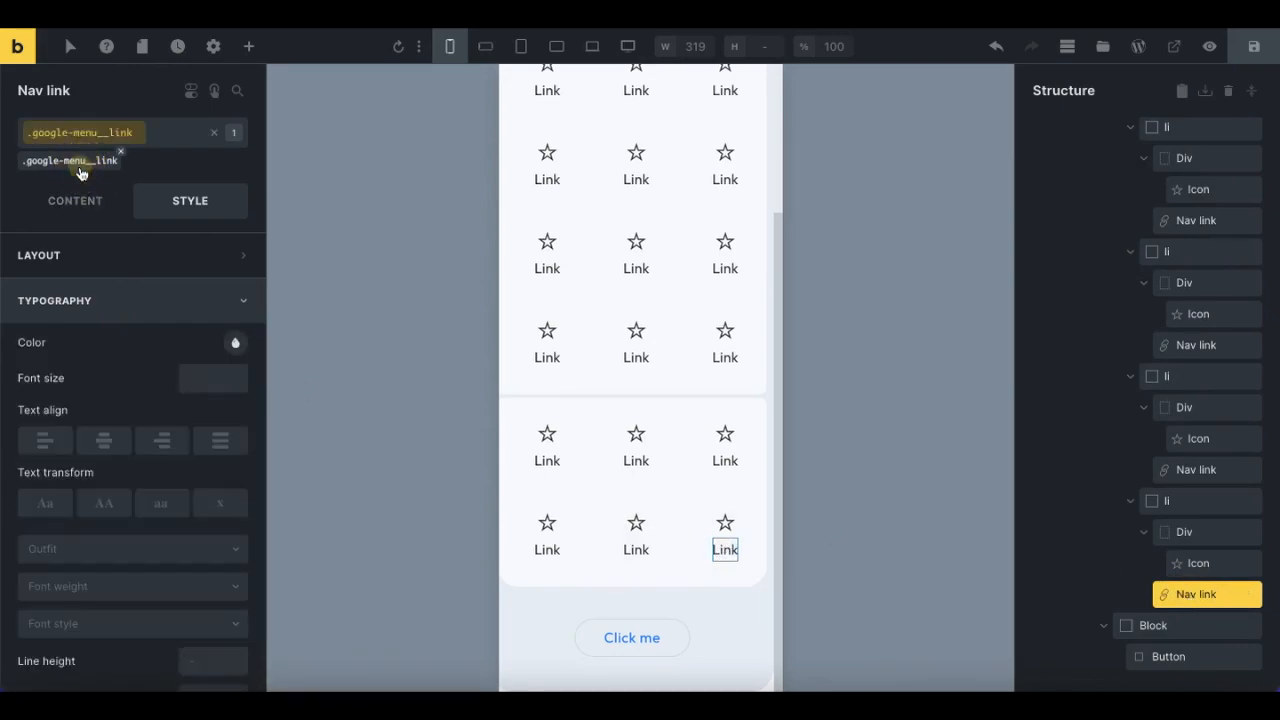
pyautogui.click(192, 378)
pyautogui.write('0.9rem')
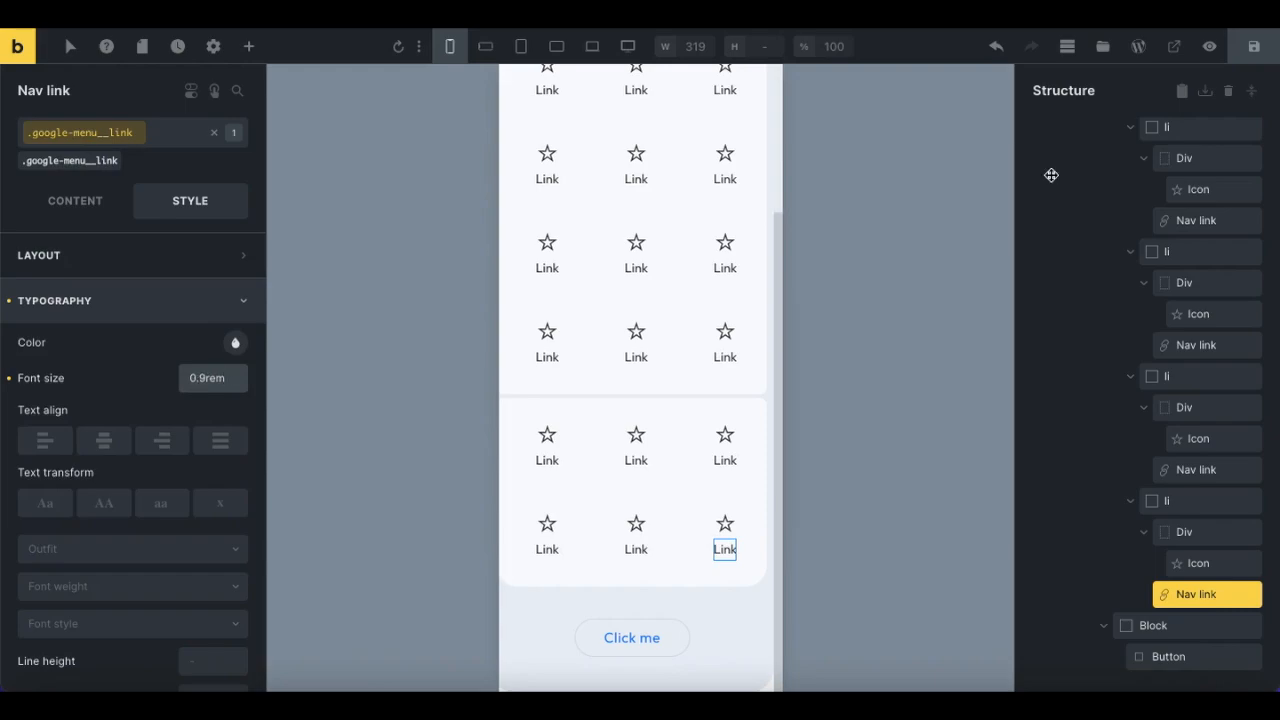
# Step: Save the page and check the opened dropdown menu from top to bottom on the live page
pyautogui.click(1253, 46)
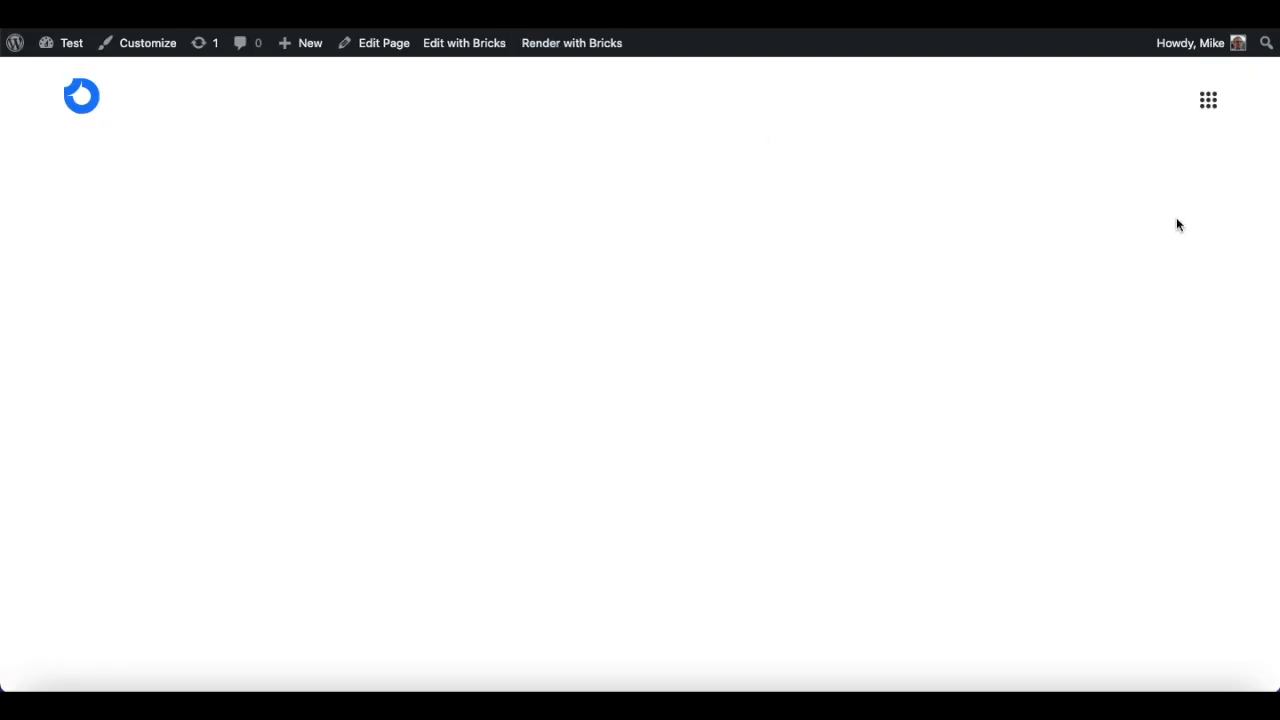
pyautogui.click(1209, 102)
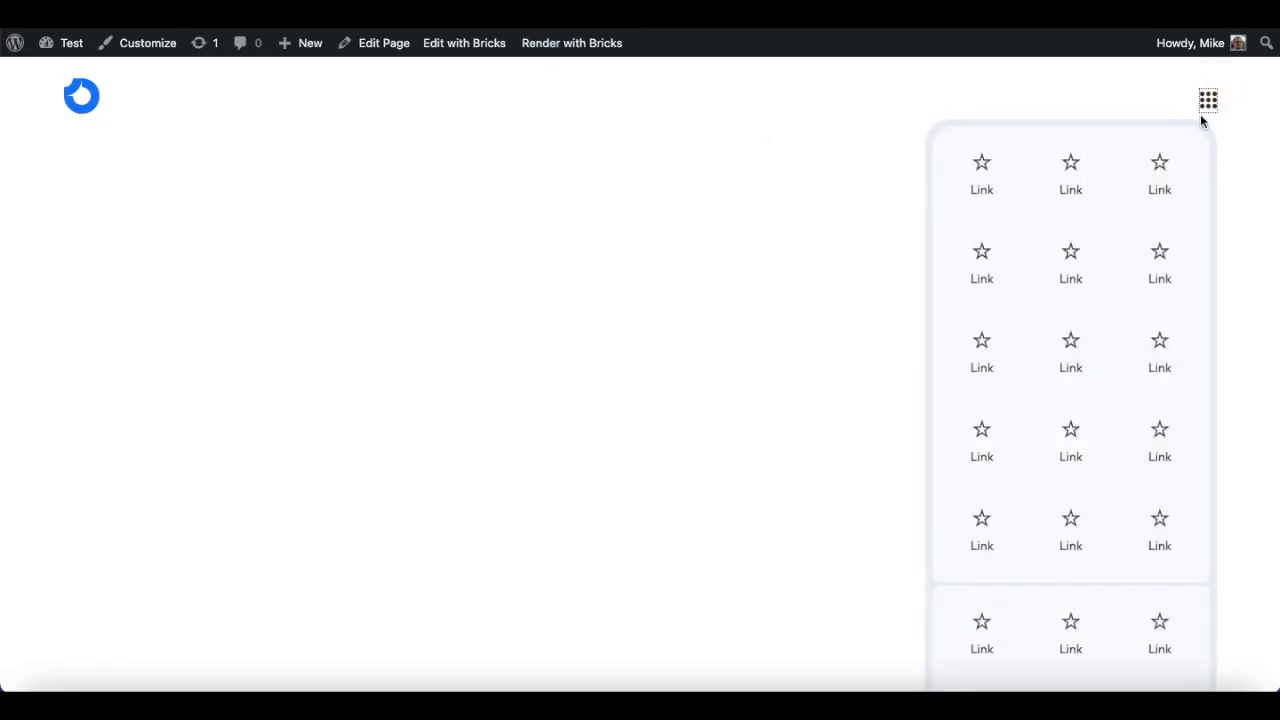
pyautogui.scroll(-2, 968, 242)
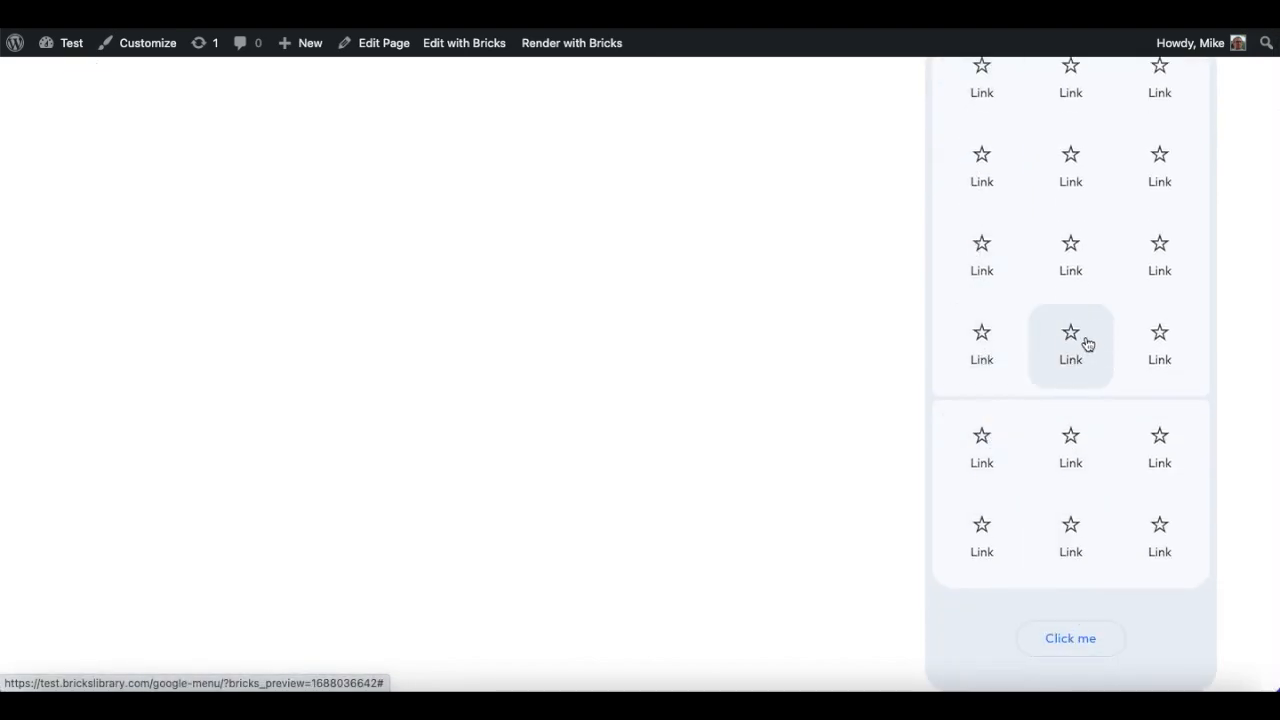
pyautogui.scroll(1, 1102, 334)
pyautogui.scroll(3, 1100, 333)
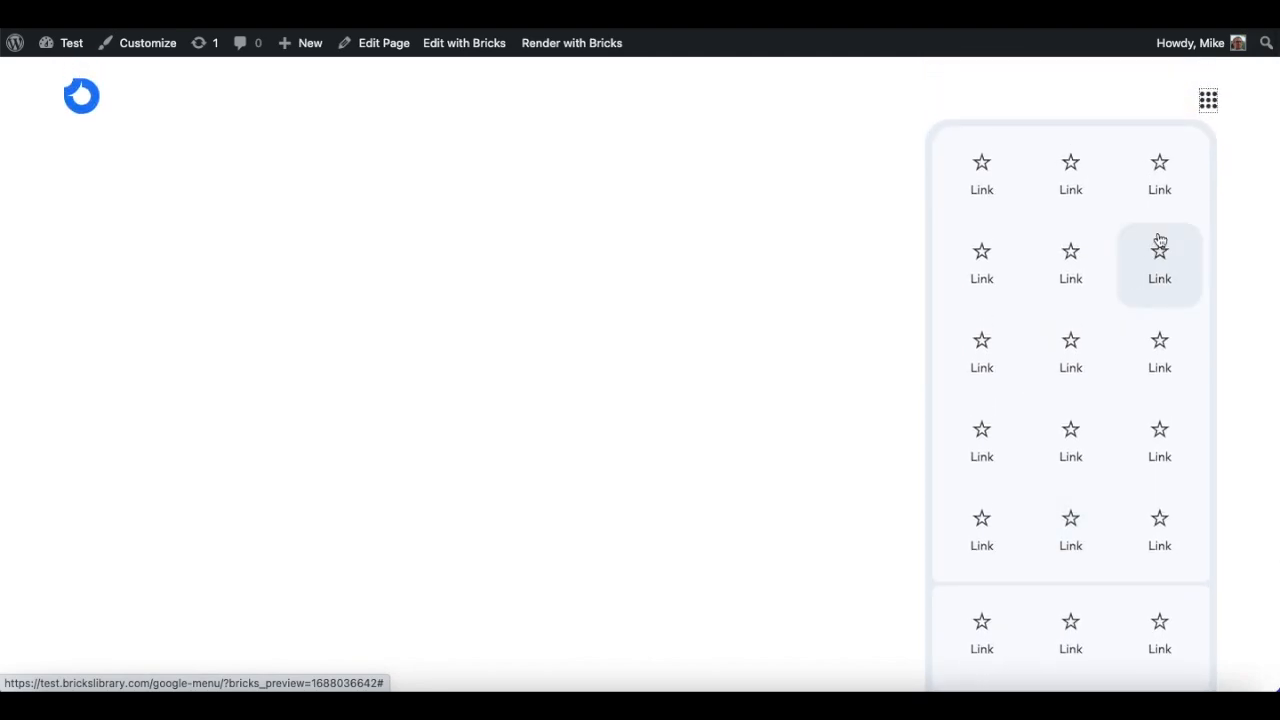
pyautogui.click(1208, 106)
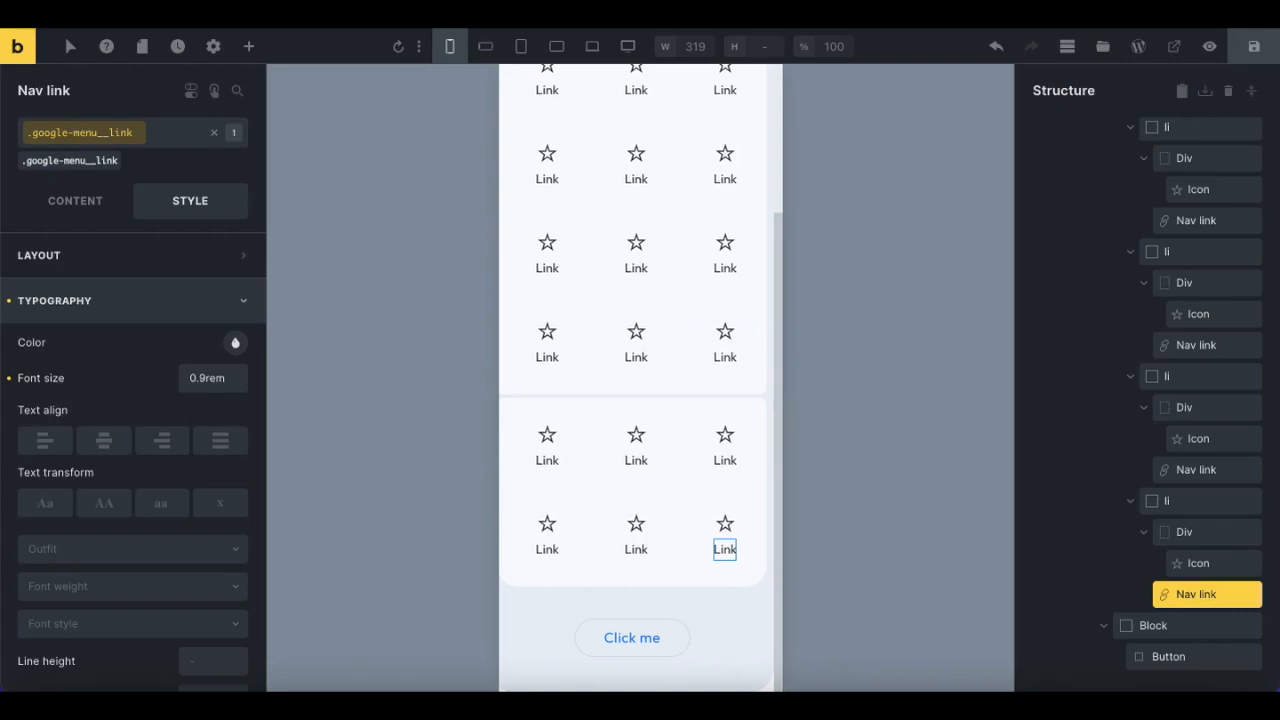
# Step: Set the height of the dropdown Content's .google-menu__wrapper class to 24rem
pyautogui.scroll(6, 1143, 243)
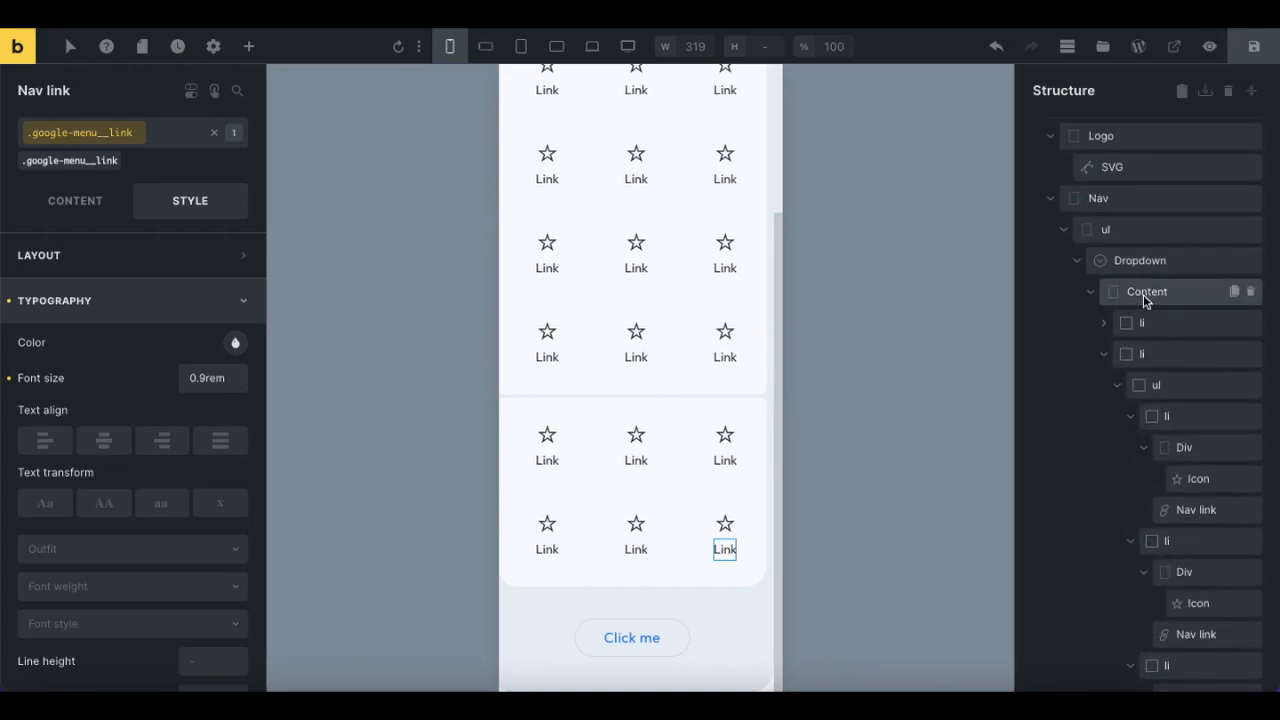
pyautogui.click(1143, 294)
pyautogui.click(116, 256)
pyautogui.scroll(-5, 151, 420)
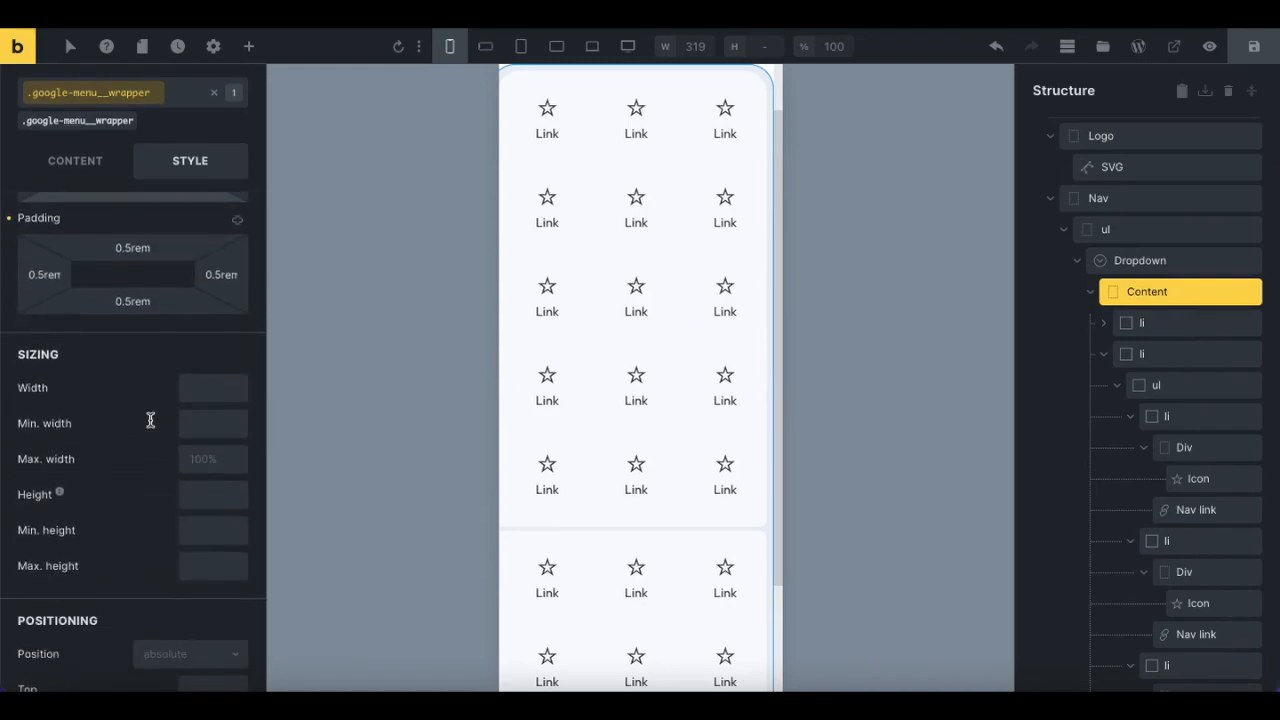
pyautogui.click(190, 459)
pyautogui.write('24rem')
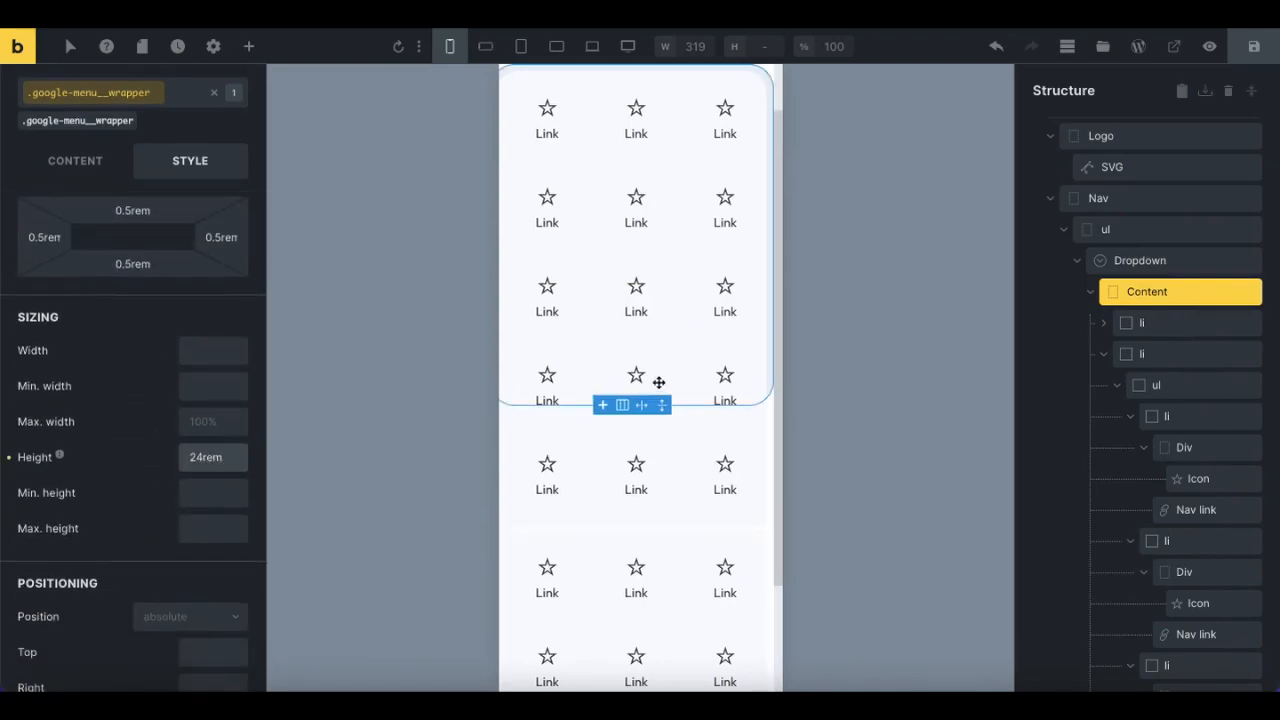
pyautogui.scroll(1, 698, 371)
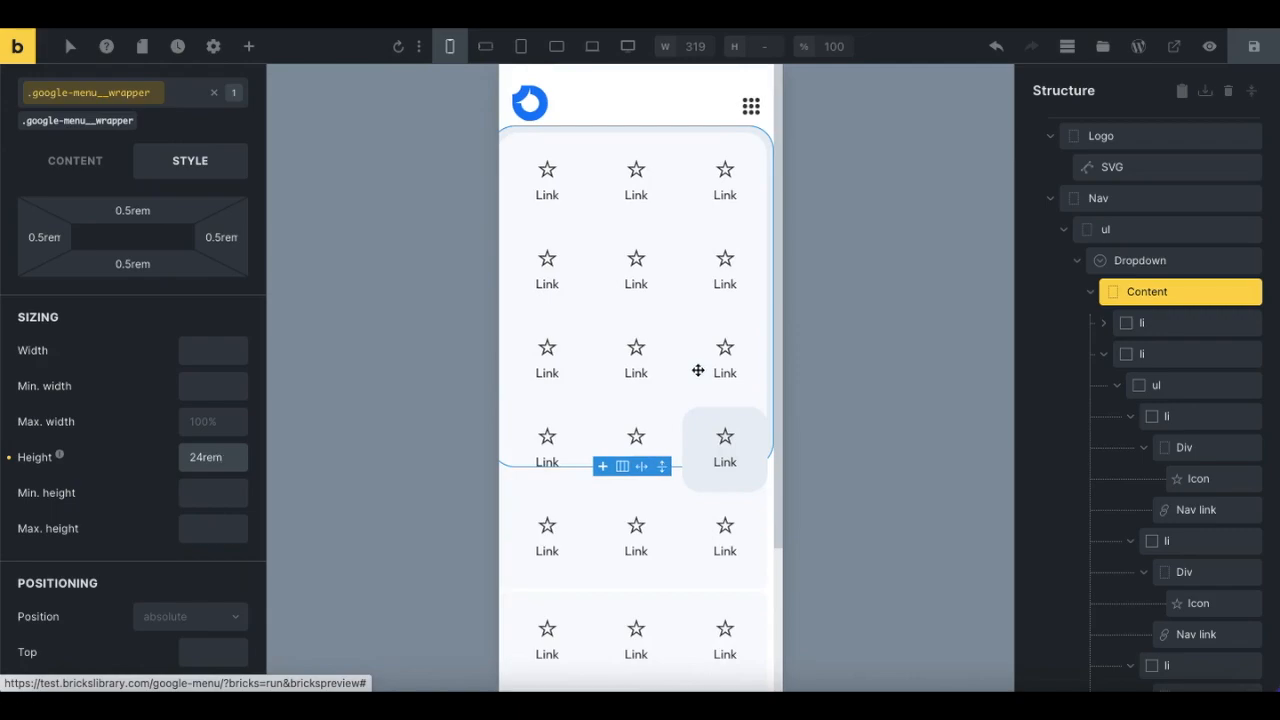
# Step: Clear the wrapper class's fixed height and set its maximum height to 24rem instead
pyautogui.click(201, 456)
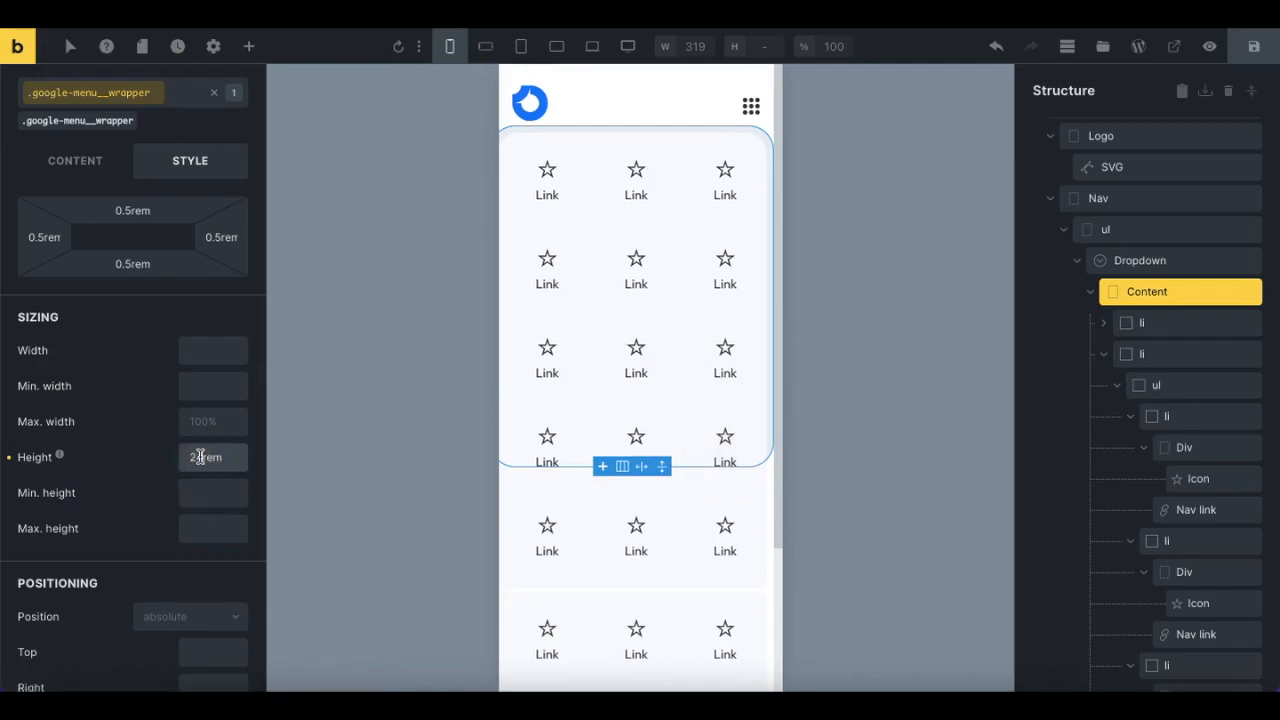
pyautogui.scroll(-3, 138, 479)
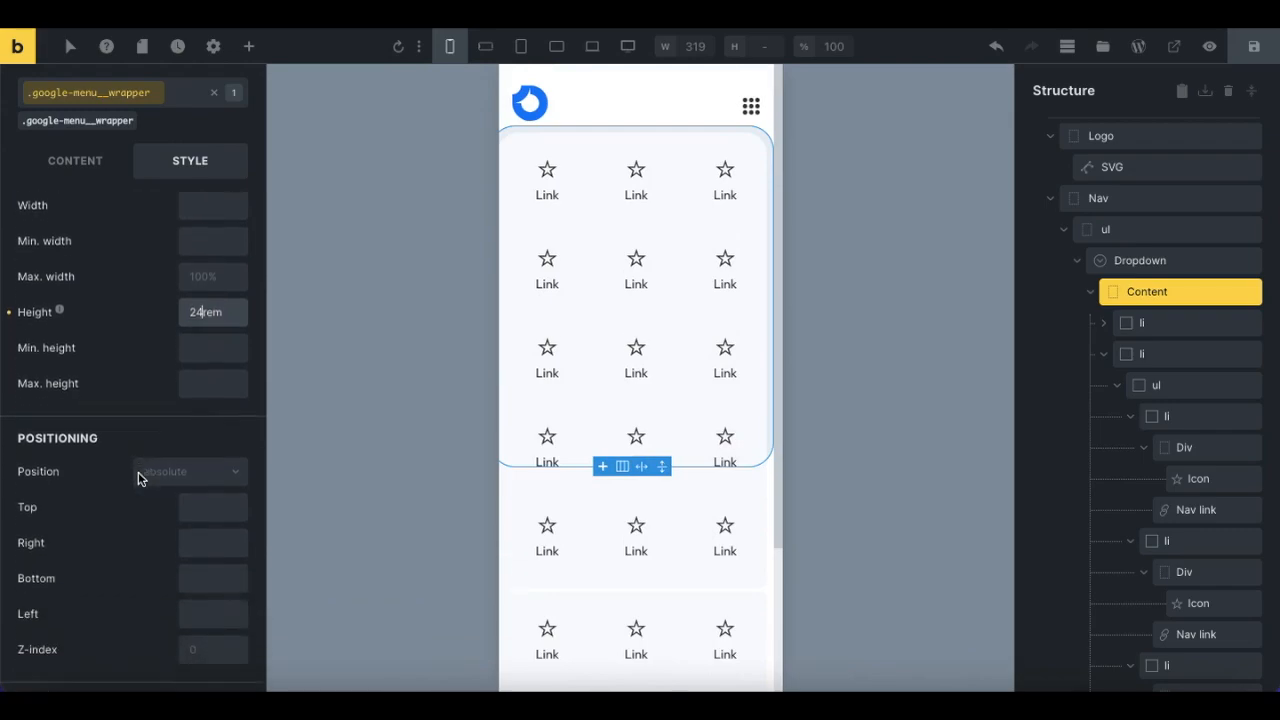
pyautogui.scroll(-1, 138, 479)
pyautogui.hotkey('ctrl', 'a')
pyautogui.press('BackSpace')
pyautogui.click(193, 325)
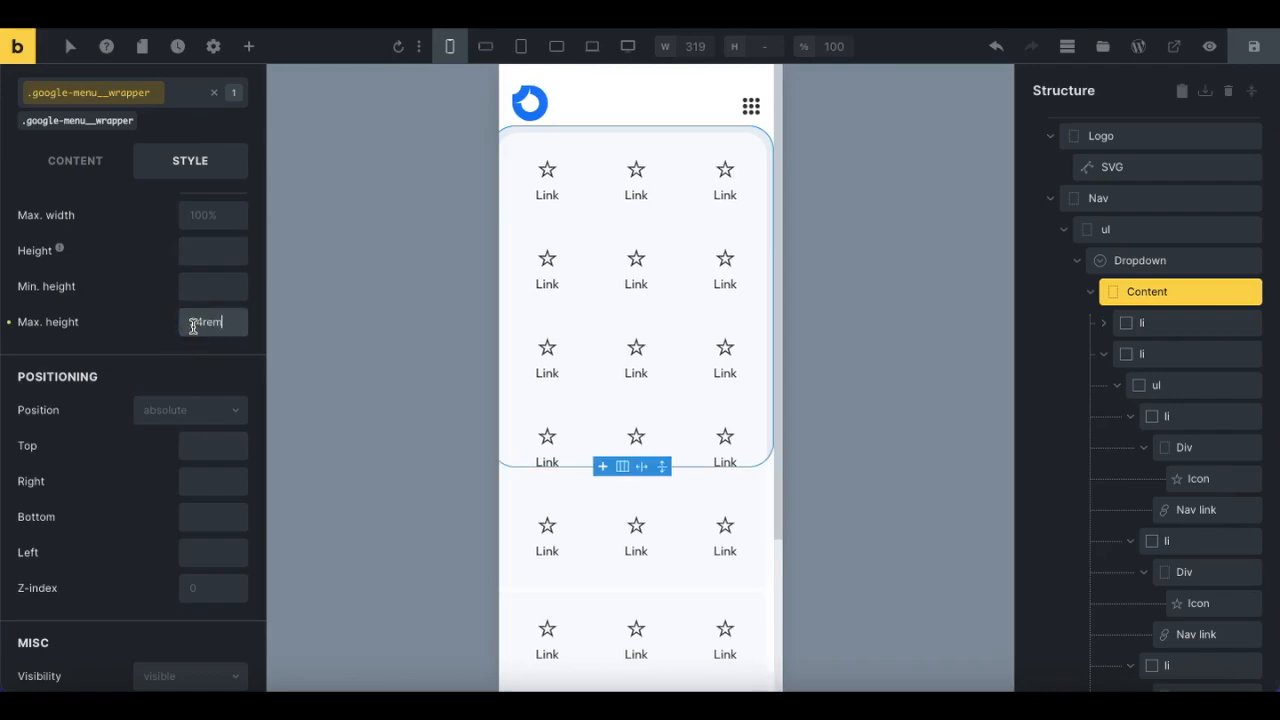
# Step: Set the .google-menu__wrapper class's overflow to auto
pyautogui.scroll(-1, 156, 366)
pyautogui.scroll(-1, 156, 366)
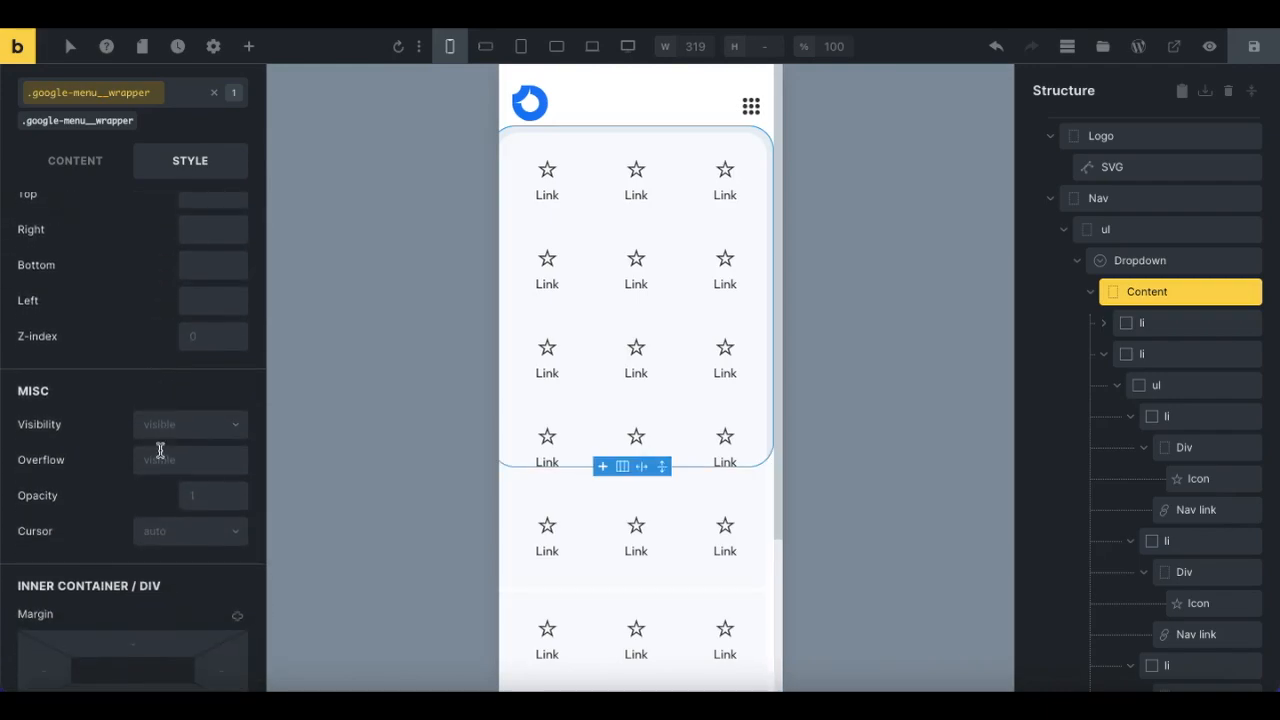
pyautogui.click(161, 457)
pyautogui.write('auto')
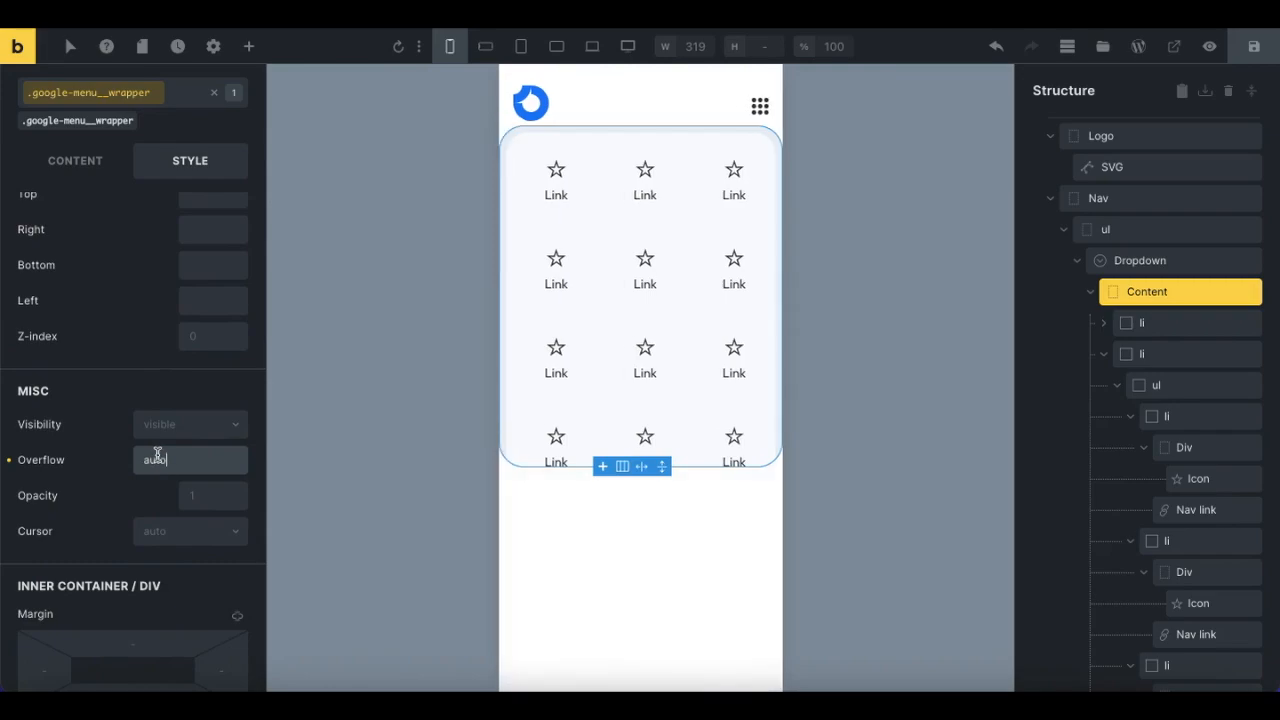
# Step: Give the Dropdown's content a box shadow on the .google-menu class with Y 0.5rem, blur 1rem and spread -0.25
pyautogui.click(1157, 260)
pyautogui.click(78, 203)
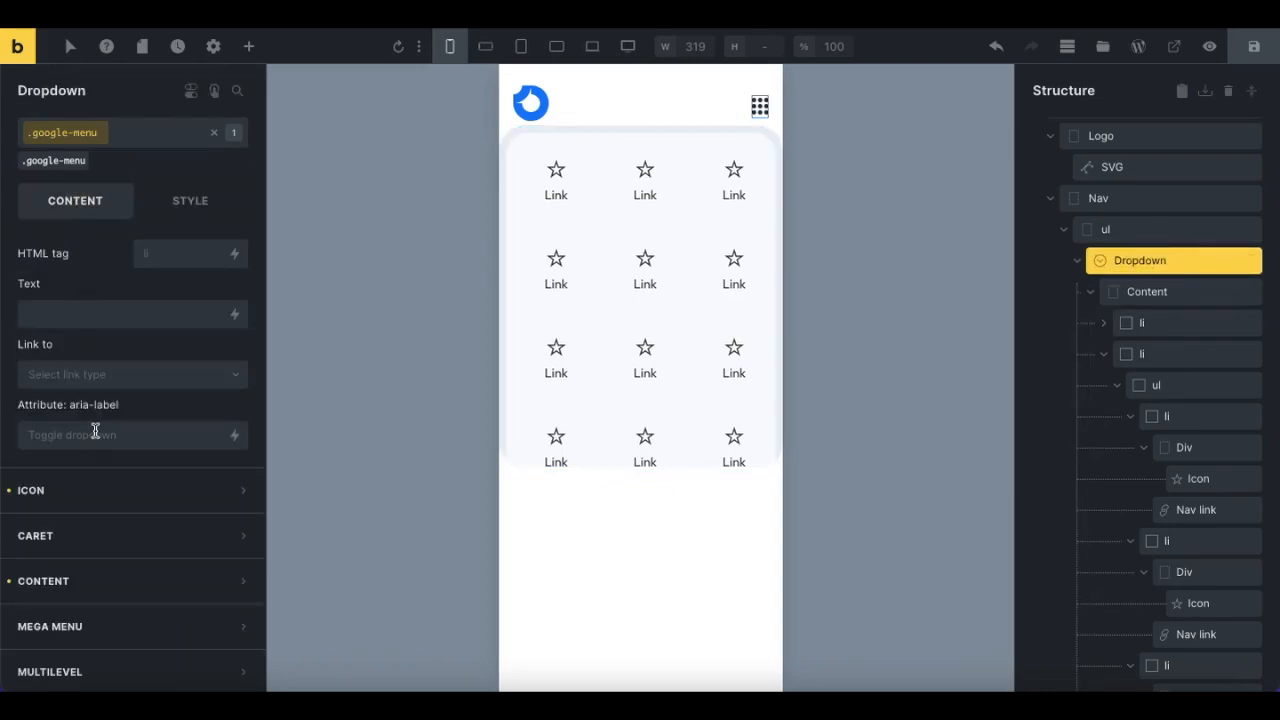
pyautogui.click(96, 578)
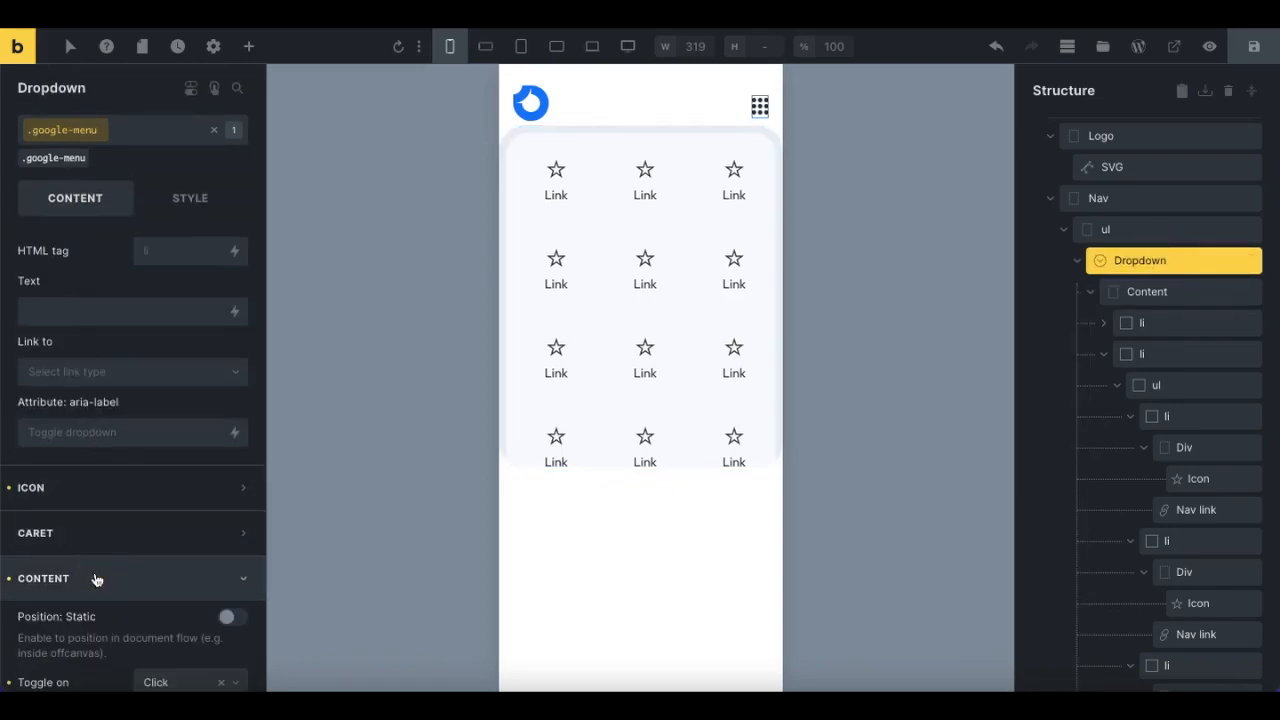
pyautogui.scroll(-5, 96, 578)
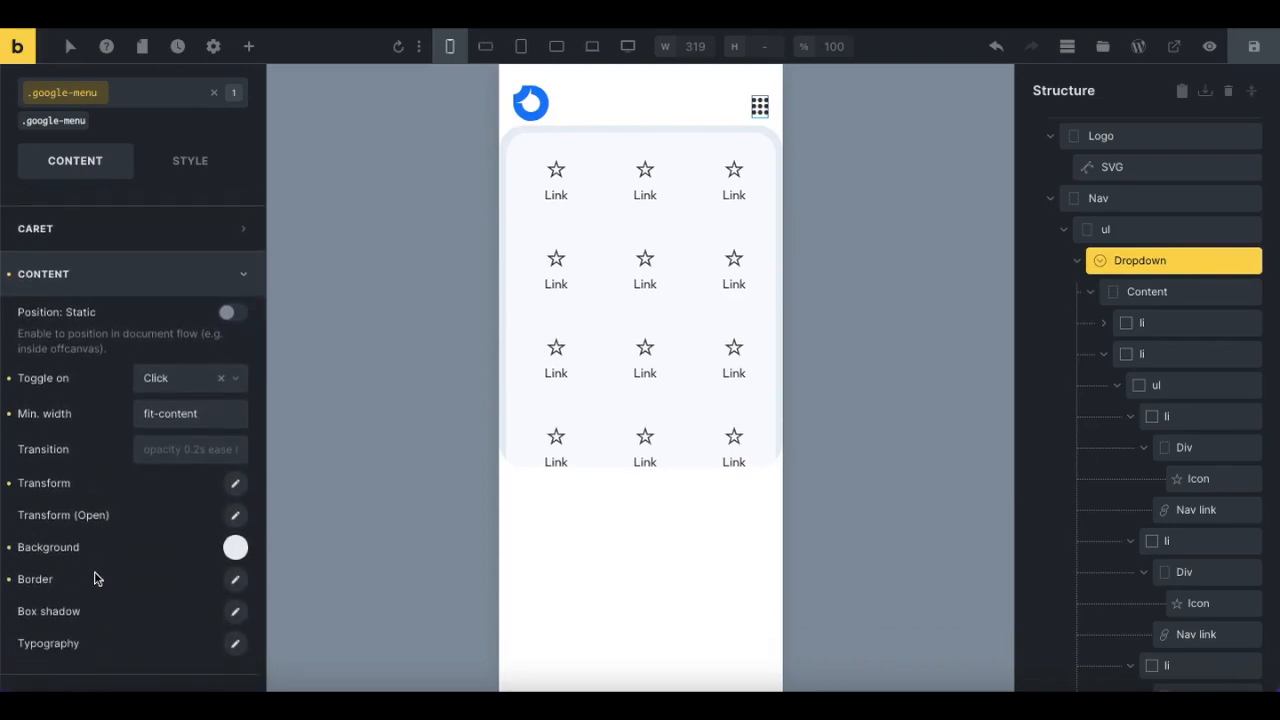
pyautogui.click(235, 592)
pyautogui.scroll(-1, 125, 630)
pyautogui.click(109, 600)
pyautogui.write('0.5em')
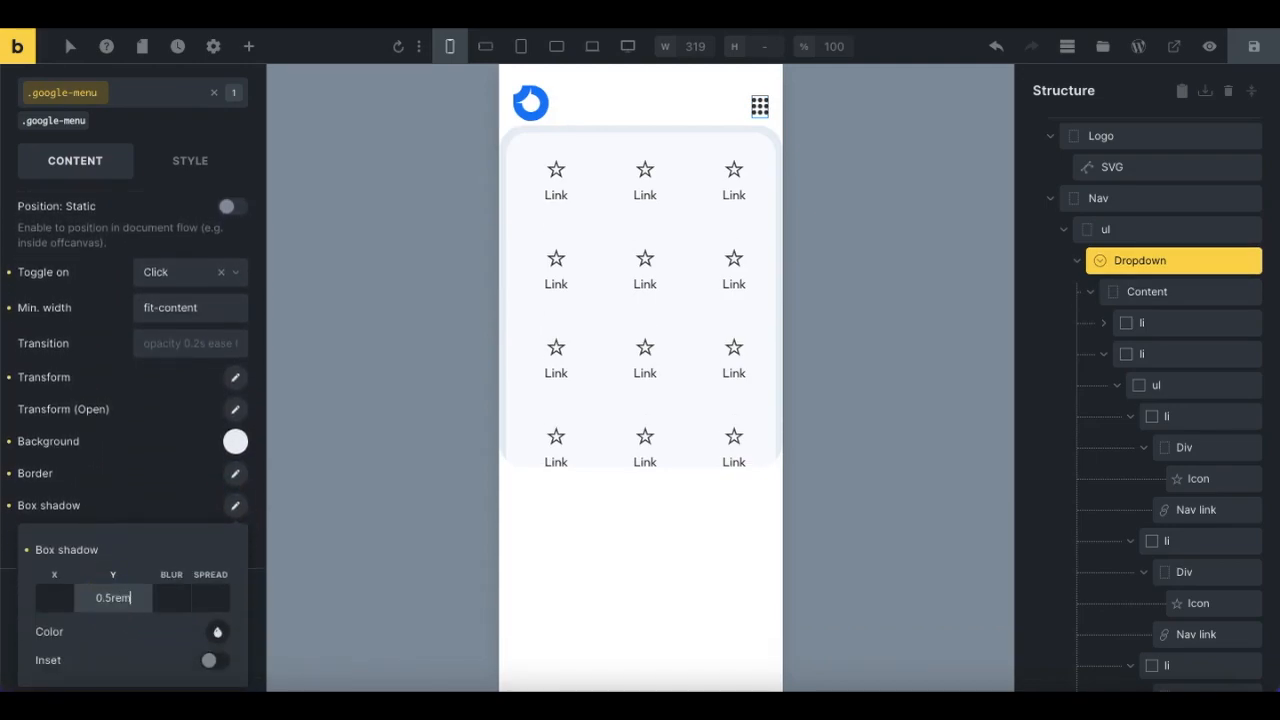
pyautogui.click(177, 594)
pyautogui.write('1rem')
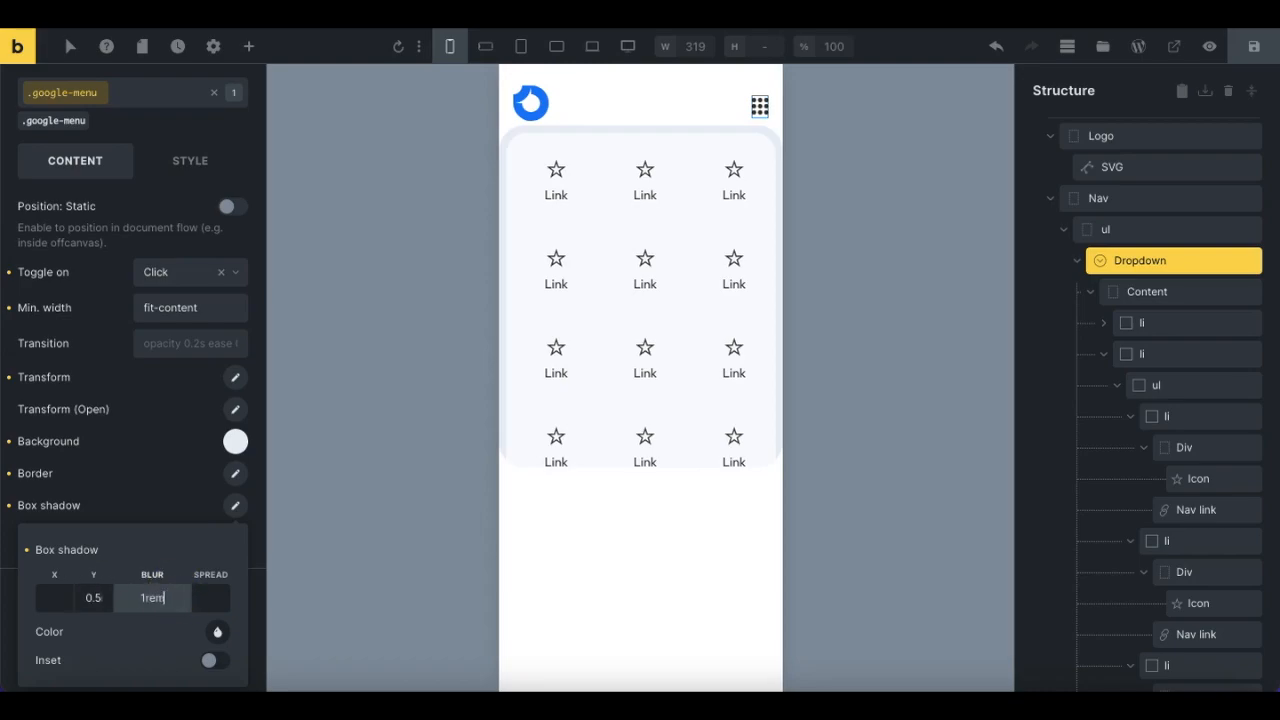
pyautogui.press('Tab')
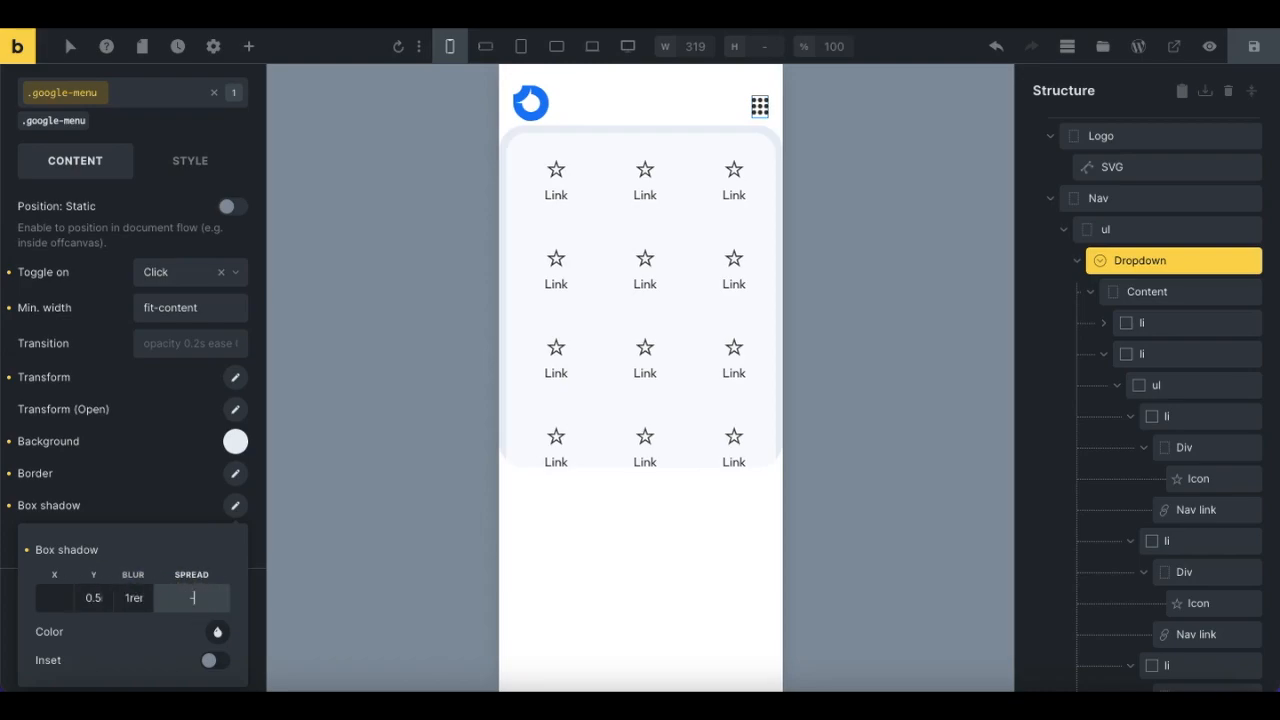
# Step: Set the dropdown content's box shadow color to black with an alpha of 0.15
pyautogui.click(216, 632)
pyautogui.click(166, 671)
pyautogui.scroll(-3, 120, 620)
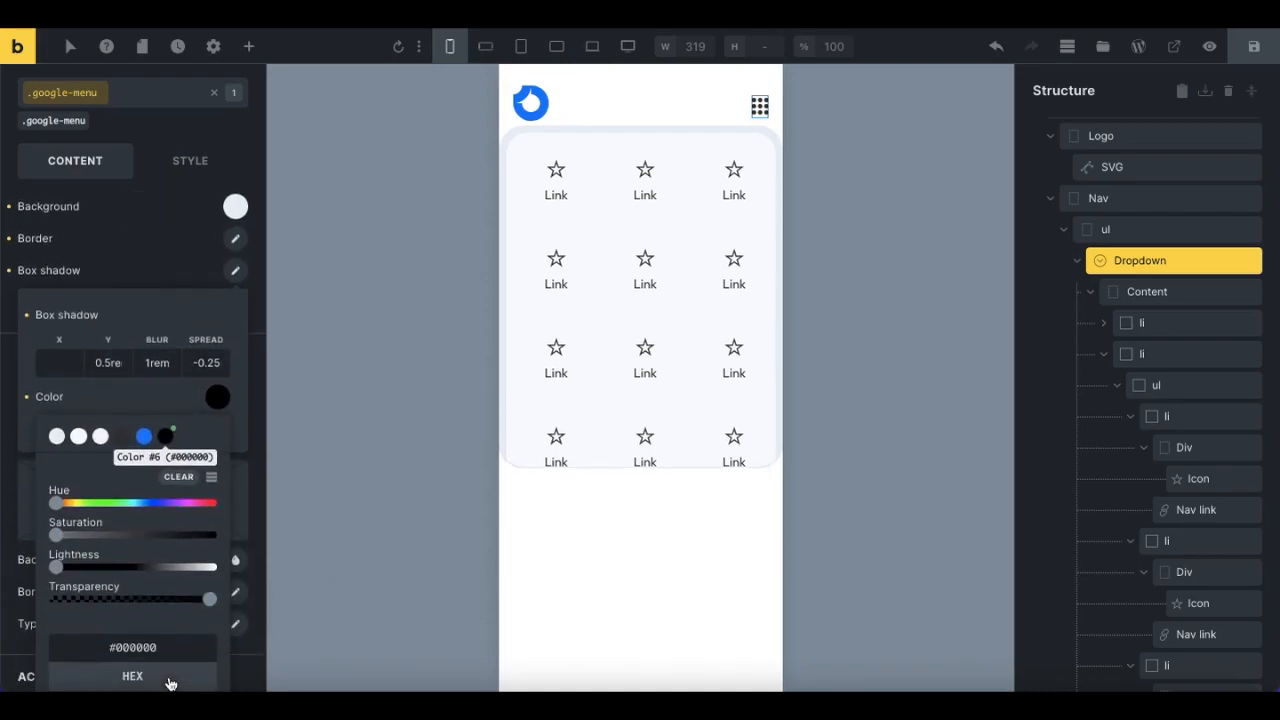
pyautogui.click(67, 599)
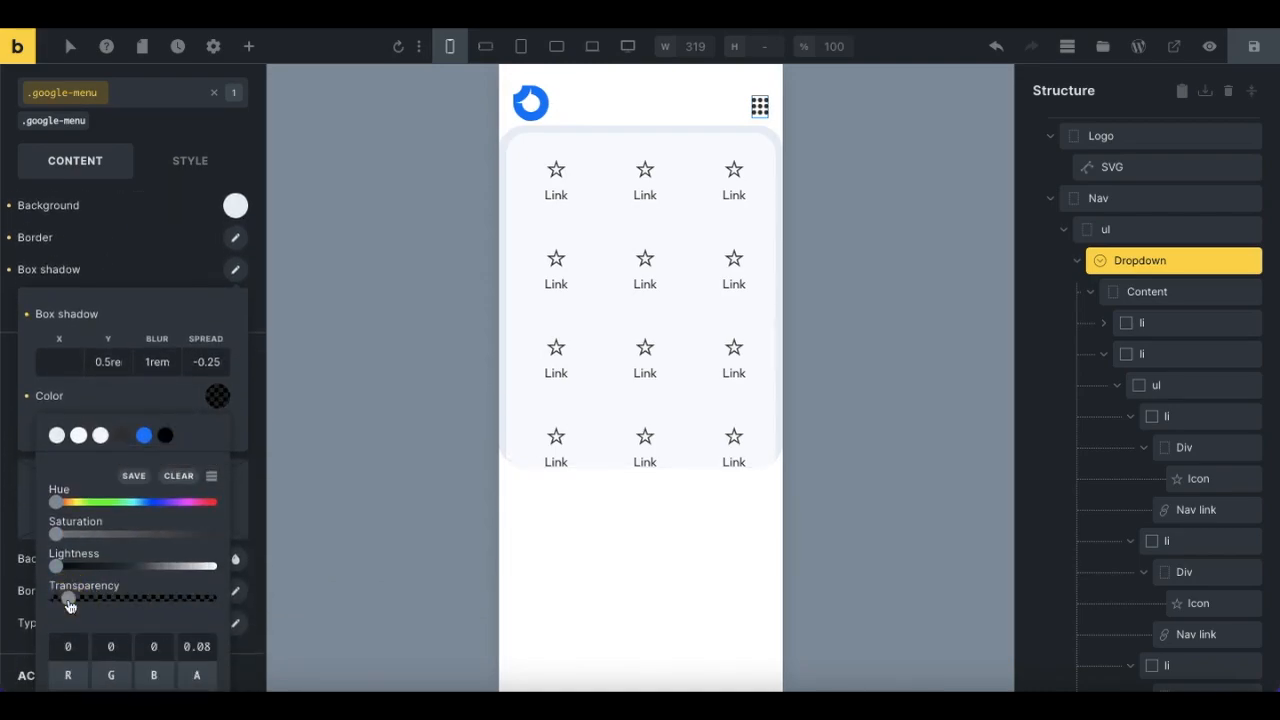
pyautogui.moveTo(68, 603); pyautogui.dragTo(69, 604)
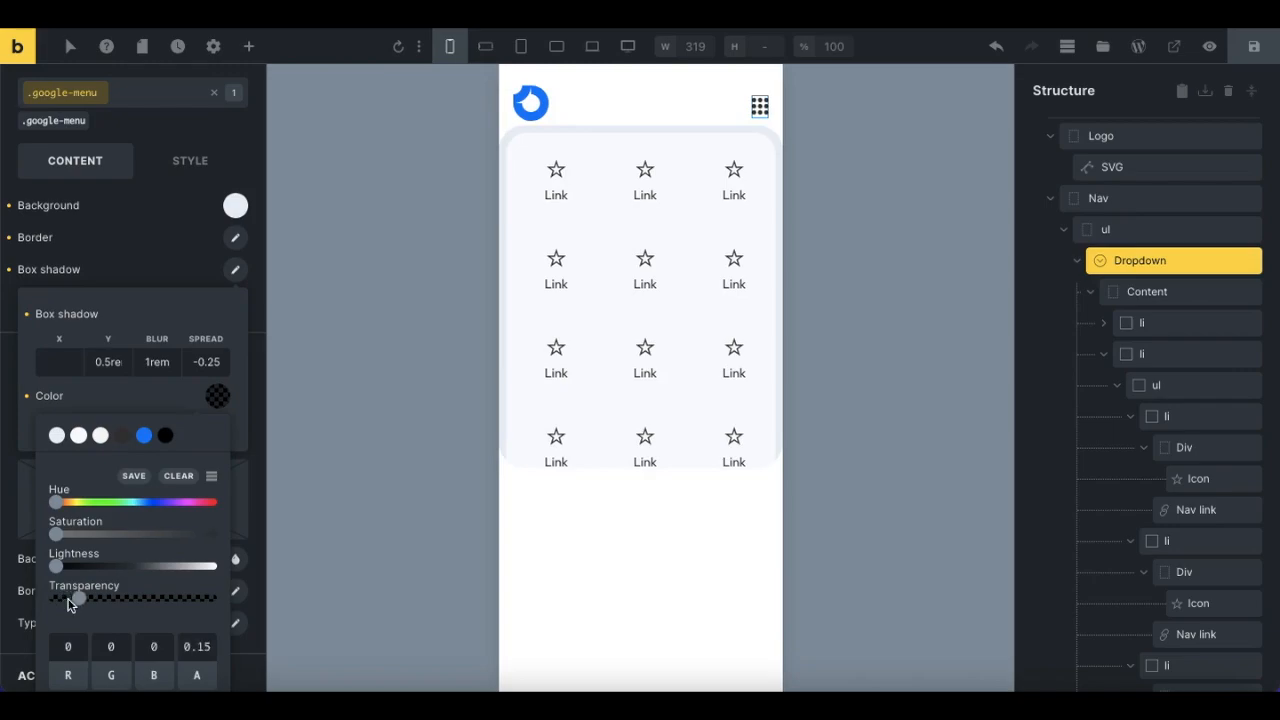
# Step: Save the page and check the shadow and scrolling of the opened dropdown menu on the live page
pyautogui.click(1257, 58)
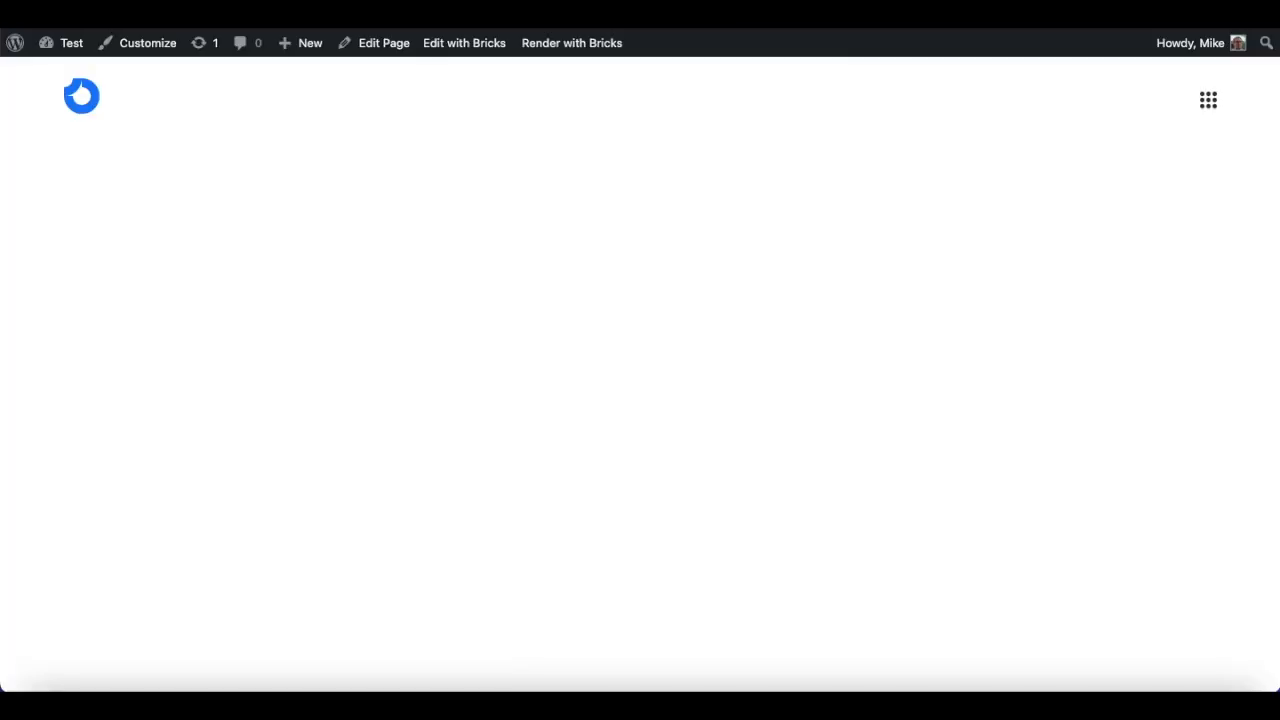
pyautogui.click(1209, 102)
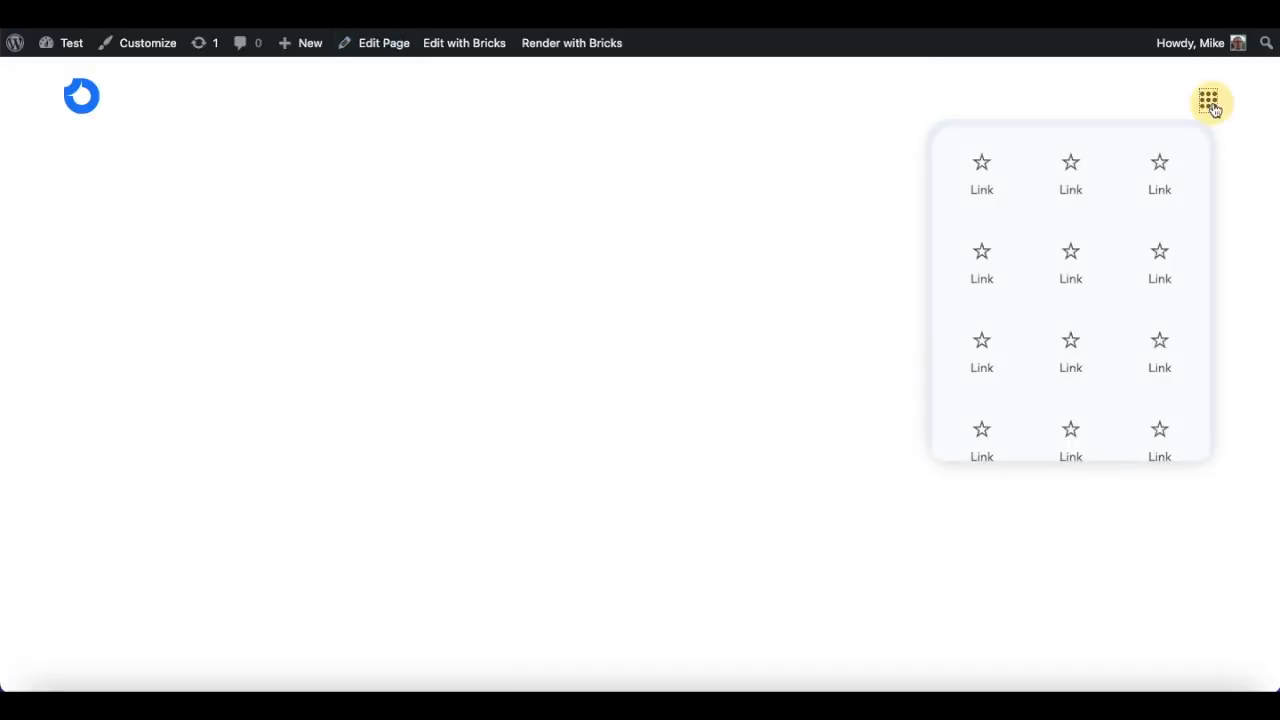
pyautogui.scroll(-3, 1114, 245)
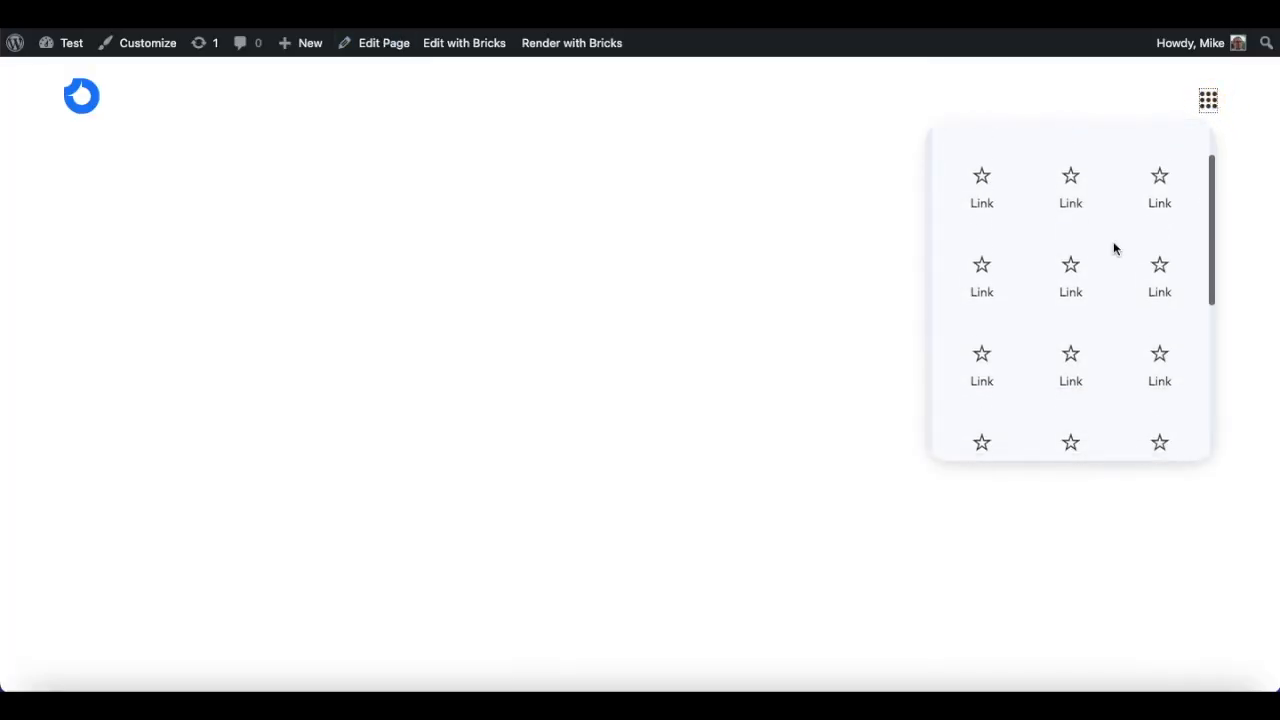
pyautogui.scroll(-2, 1114, 248)
pyautogui.scroll(5, 1114, 248)
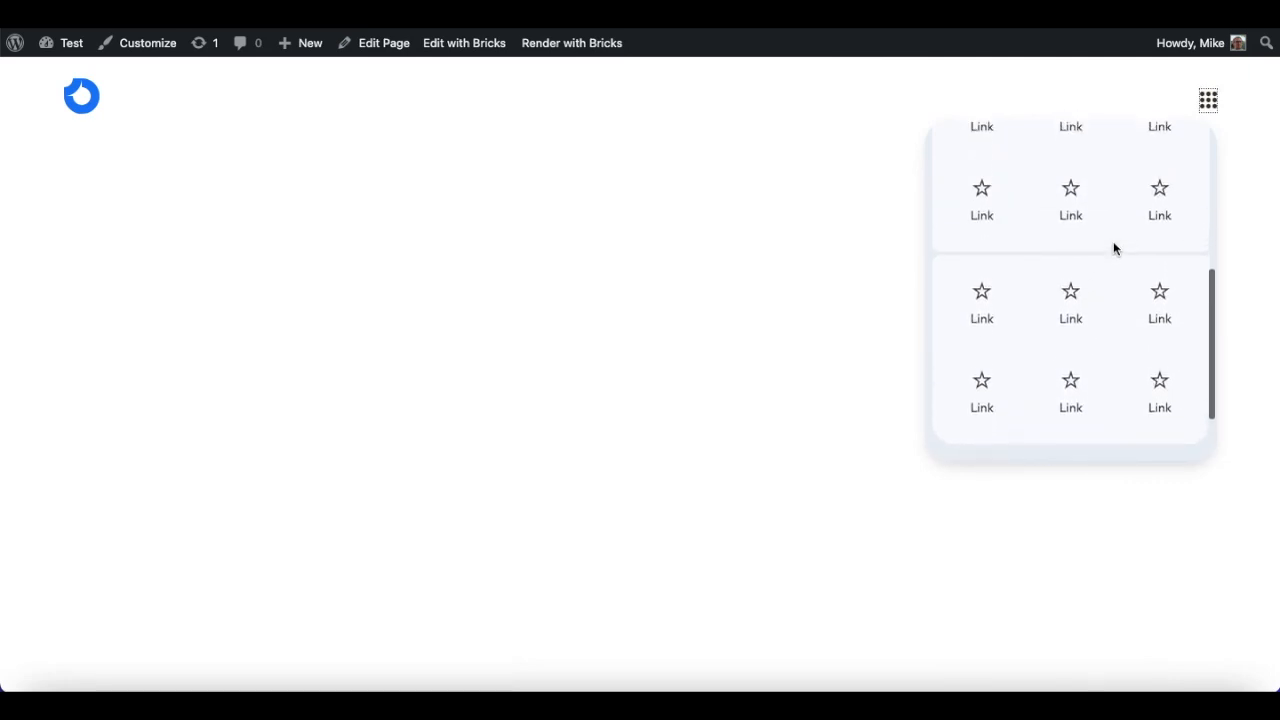
pyautogui.click(646, 263)
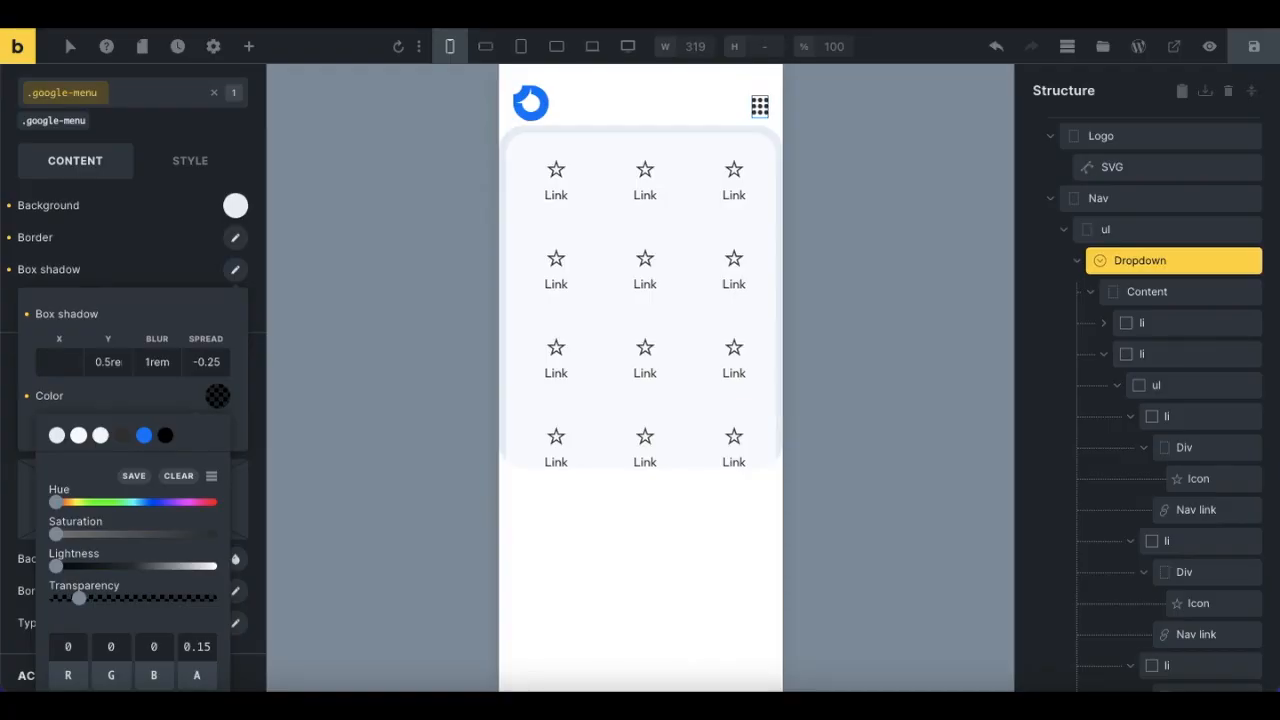
# Step: Add a /* Toggle */ comment above the Links rule in the Code element's stylesheet
pyautogui.scroll(3, 1163, 166)
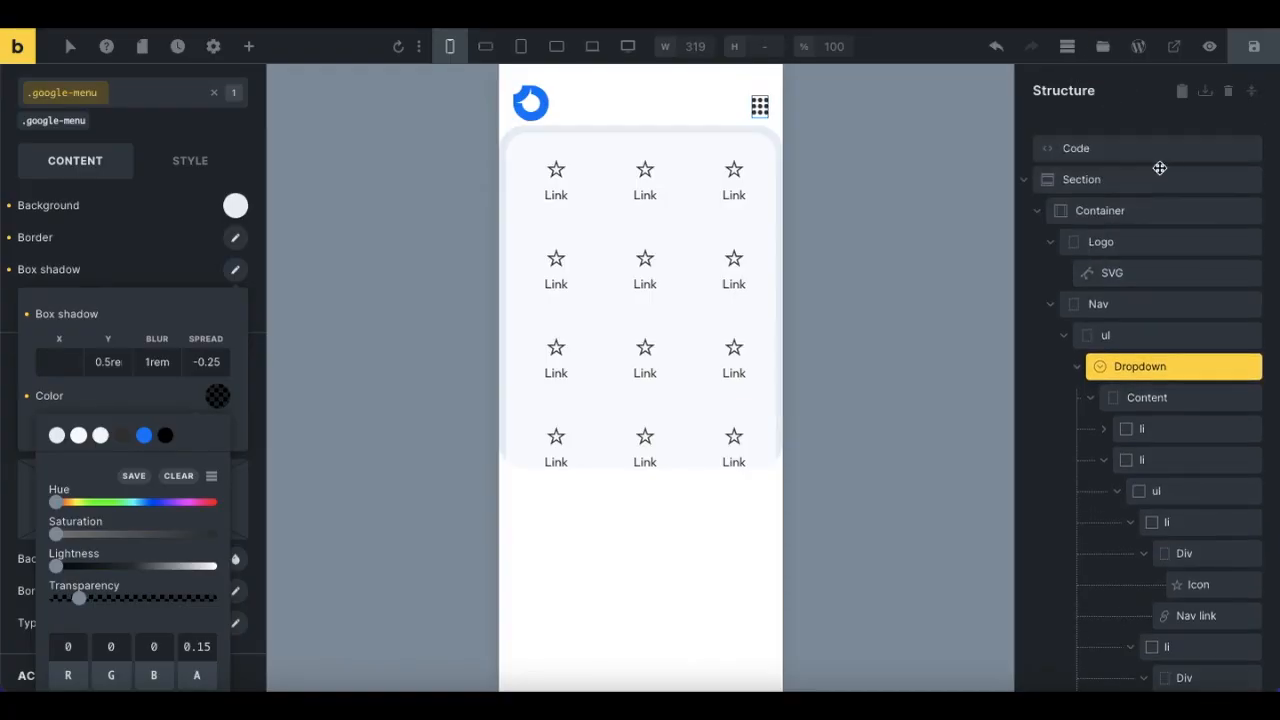
pyautogui.click(1114, 152)
pyautogui.click(86, 263)
pyautogui.press('Return')
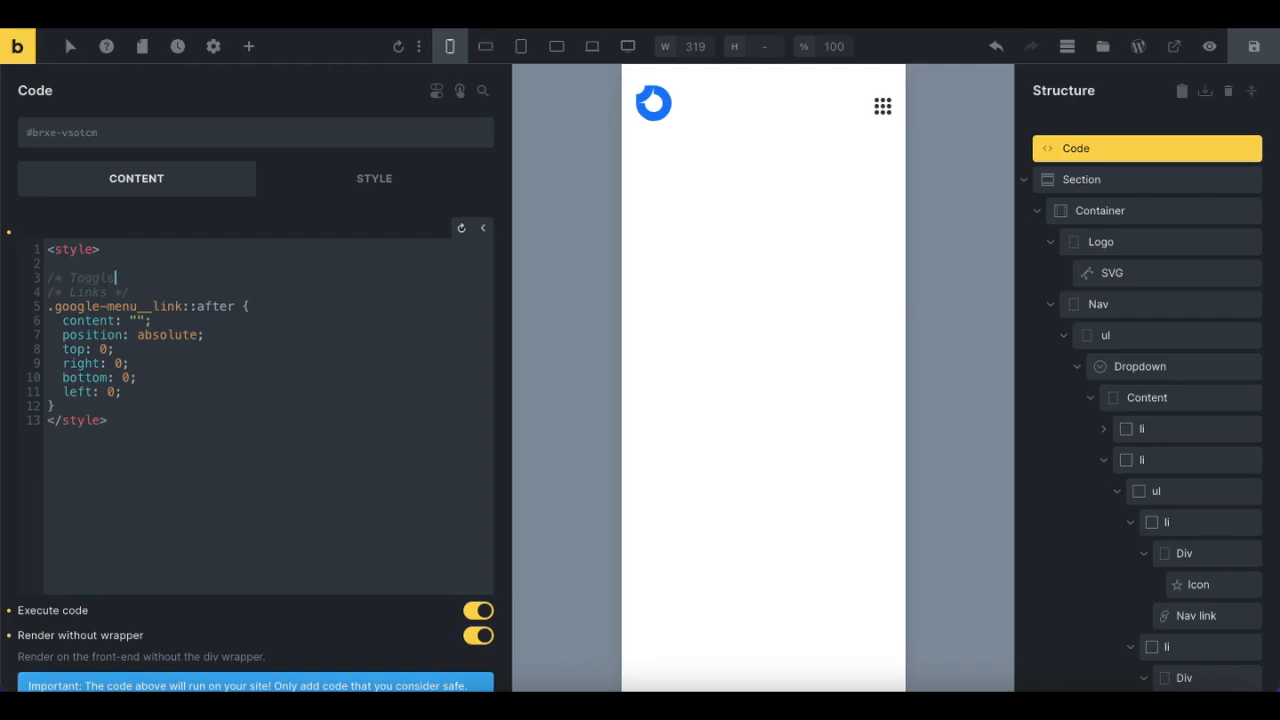
pyautogui.write('/')
# Step: Write a .brxe-dropdown.open rule with background-color: #f5f5f5; under the Toggle comment, leaving a blank line before the Links comment
pyautogui.press('Return')
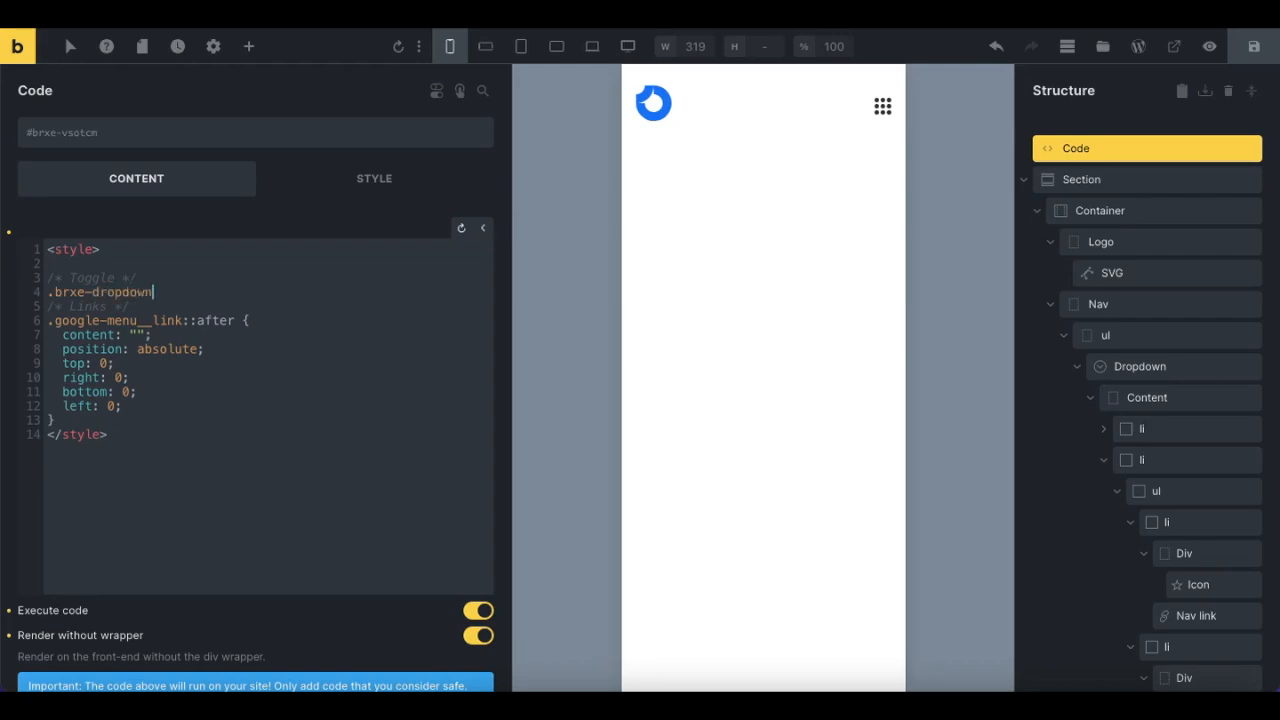
pyautogui.write('{')
pyautogui.press('Return')
pyautogui.press('Return')
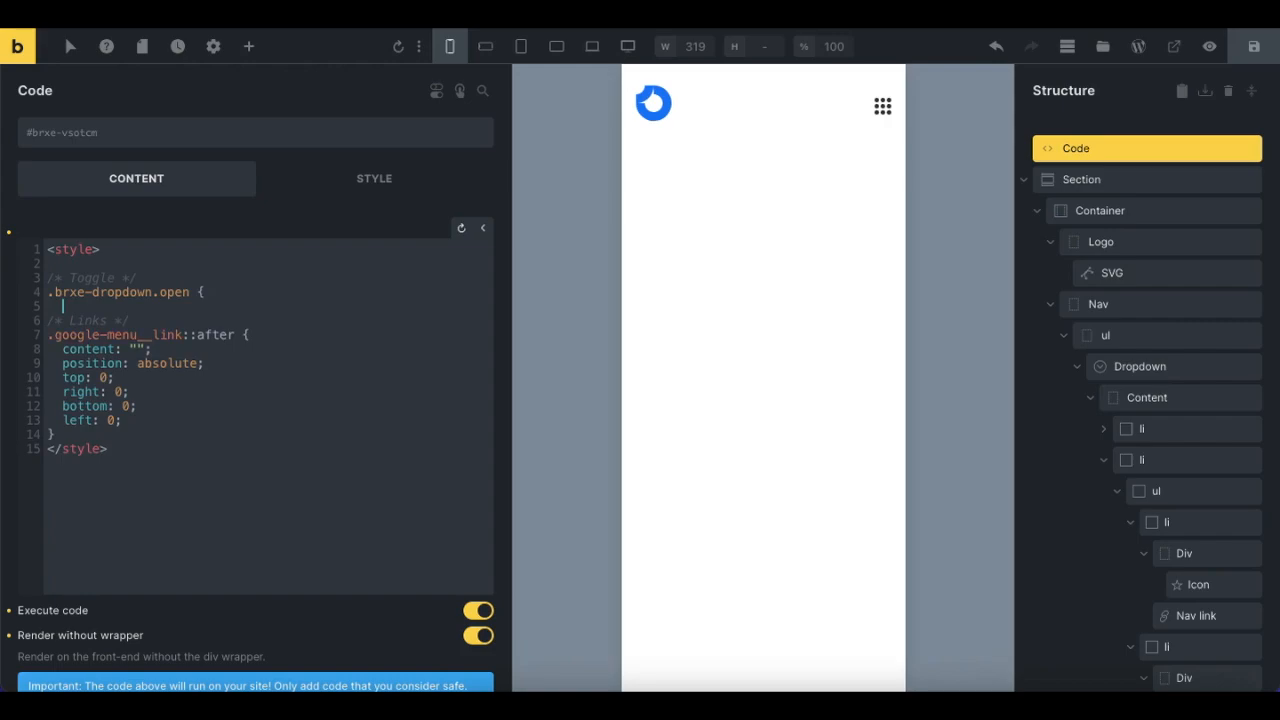
pyautogui.press('End')
pyautogui.press('Return')
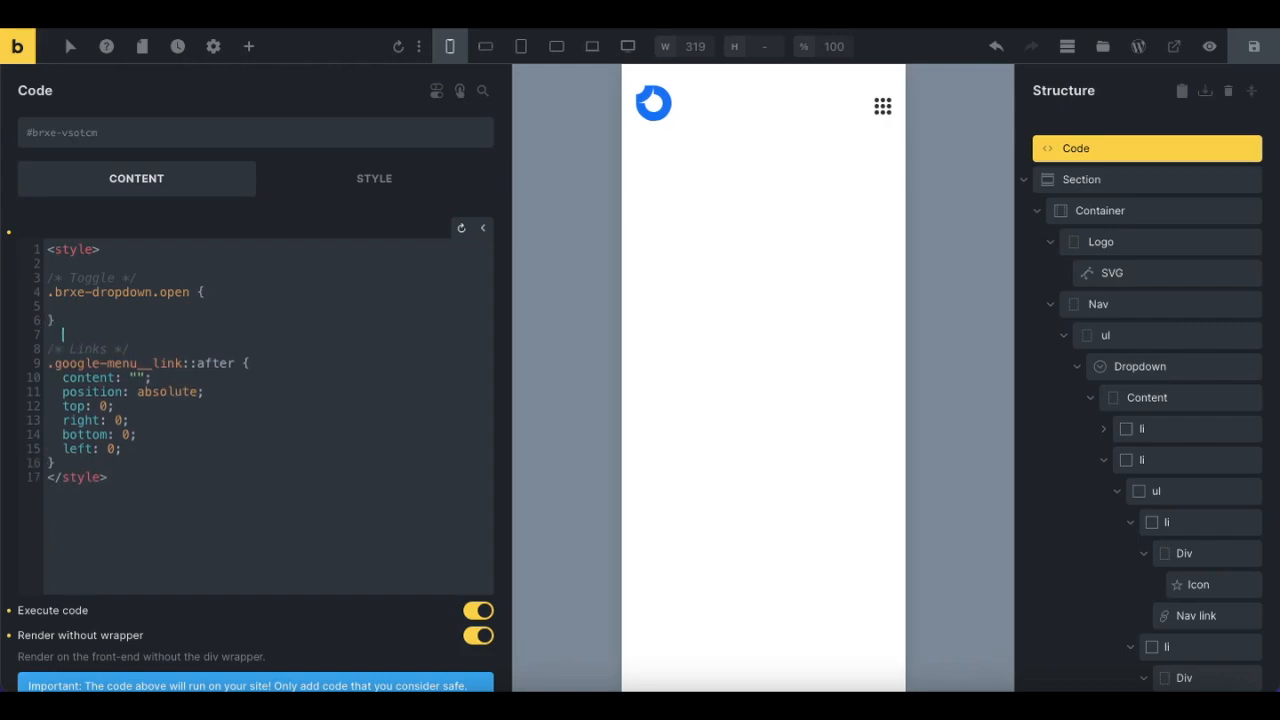
pyautogui.click(124, 305)
pyautogui.write('background-color: #f5f5f5;')
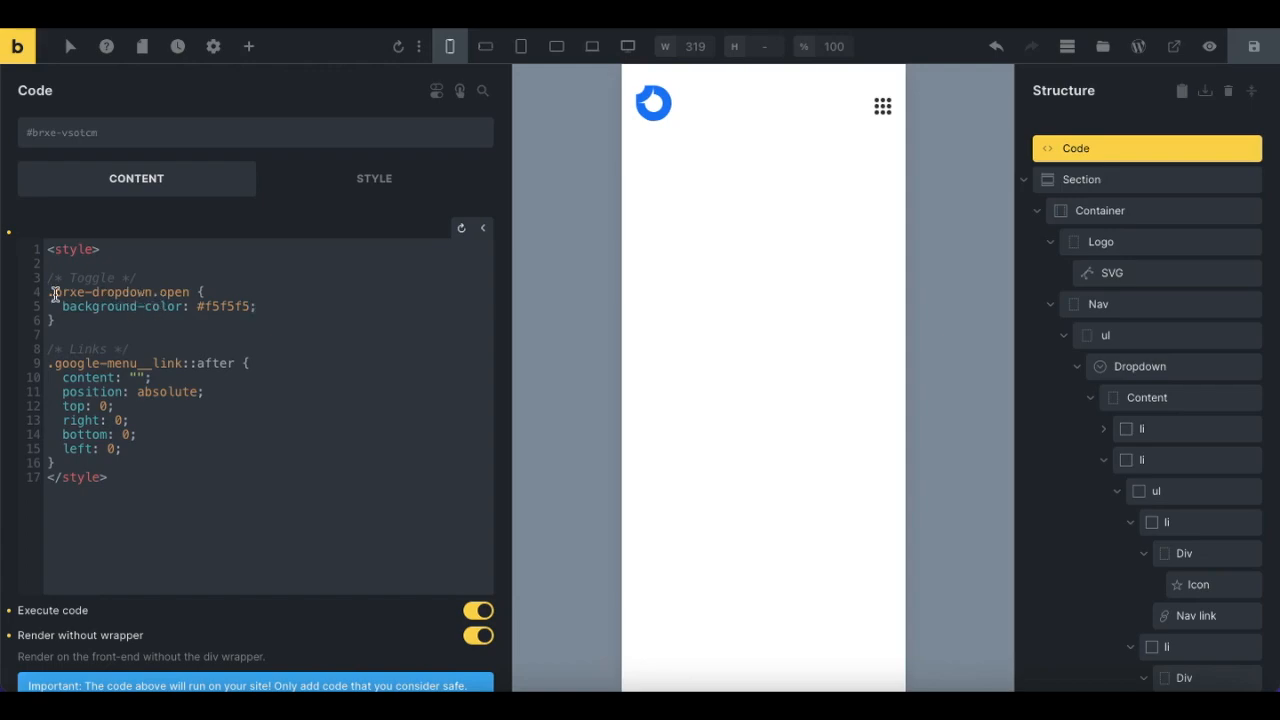
# Step: Run the updated CSS, save the page and check the opened dropdown's toggle on the live page
pyautogui.moveTo(48, 292); pyautogui.dragTo(153, 292)
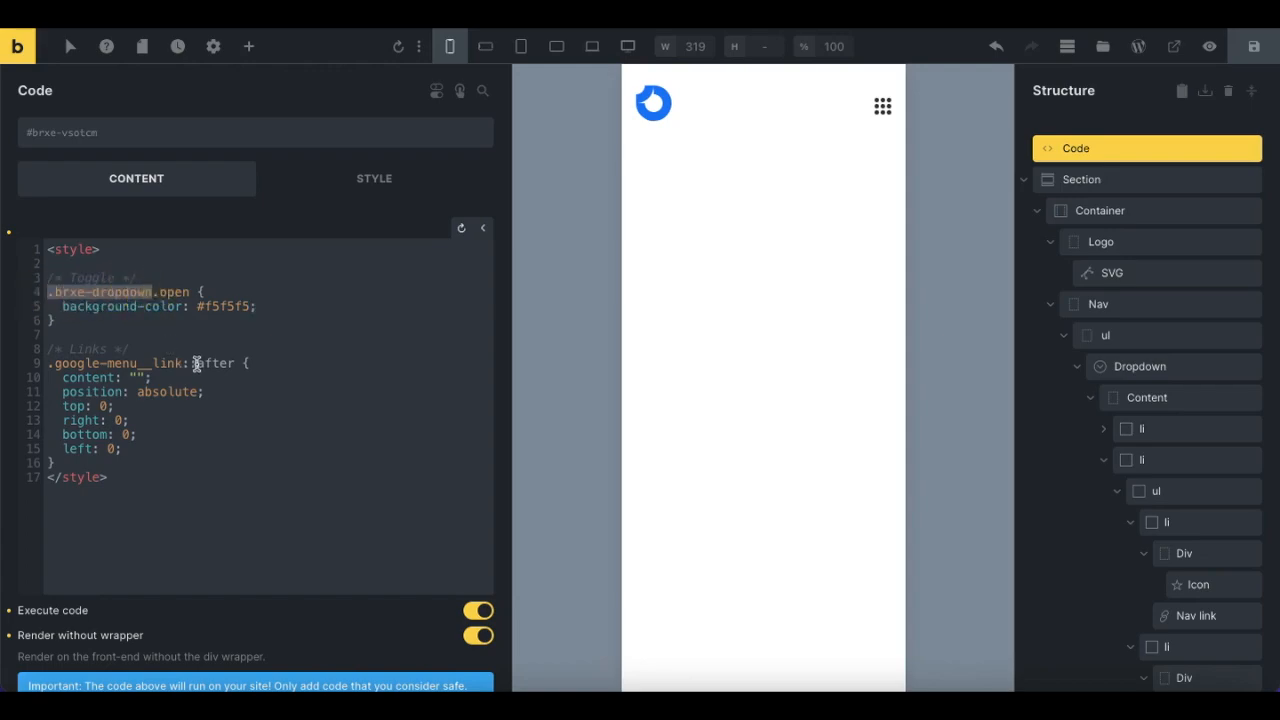
pyautogui.doubleClick(188, 294)
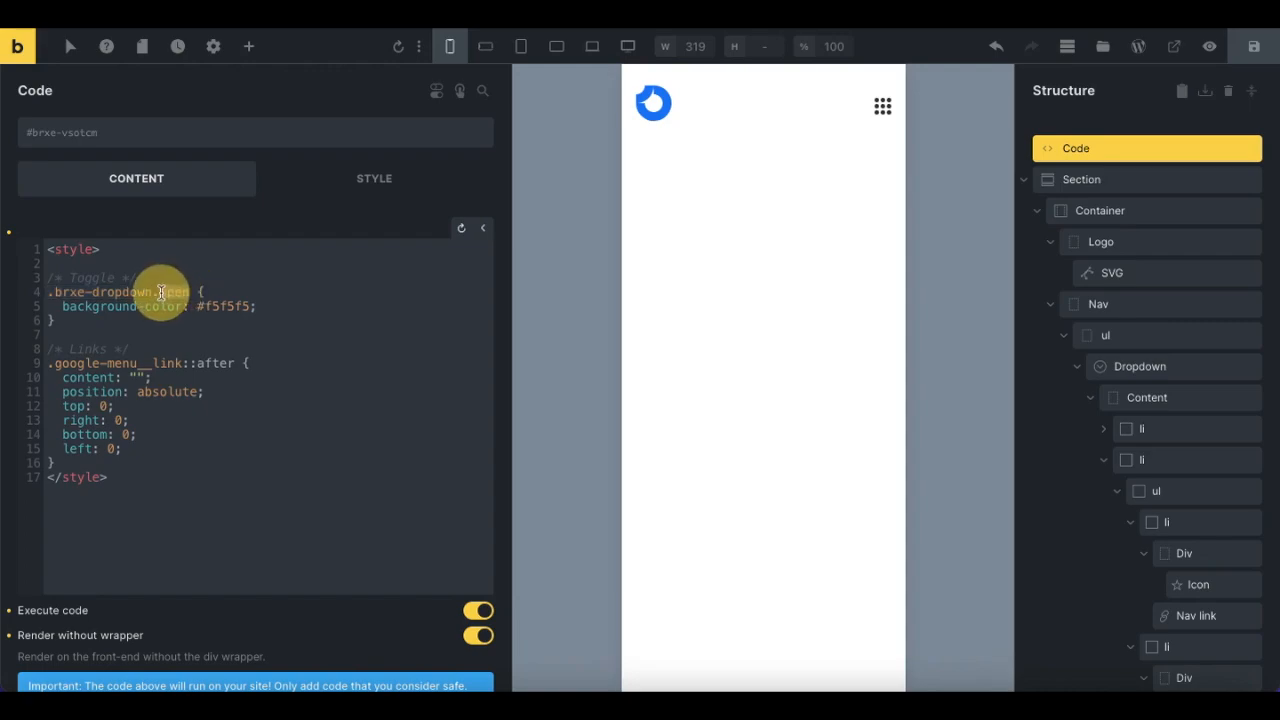
pyautogui.click(300, 318)
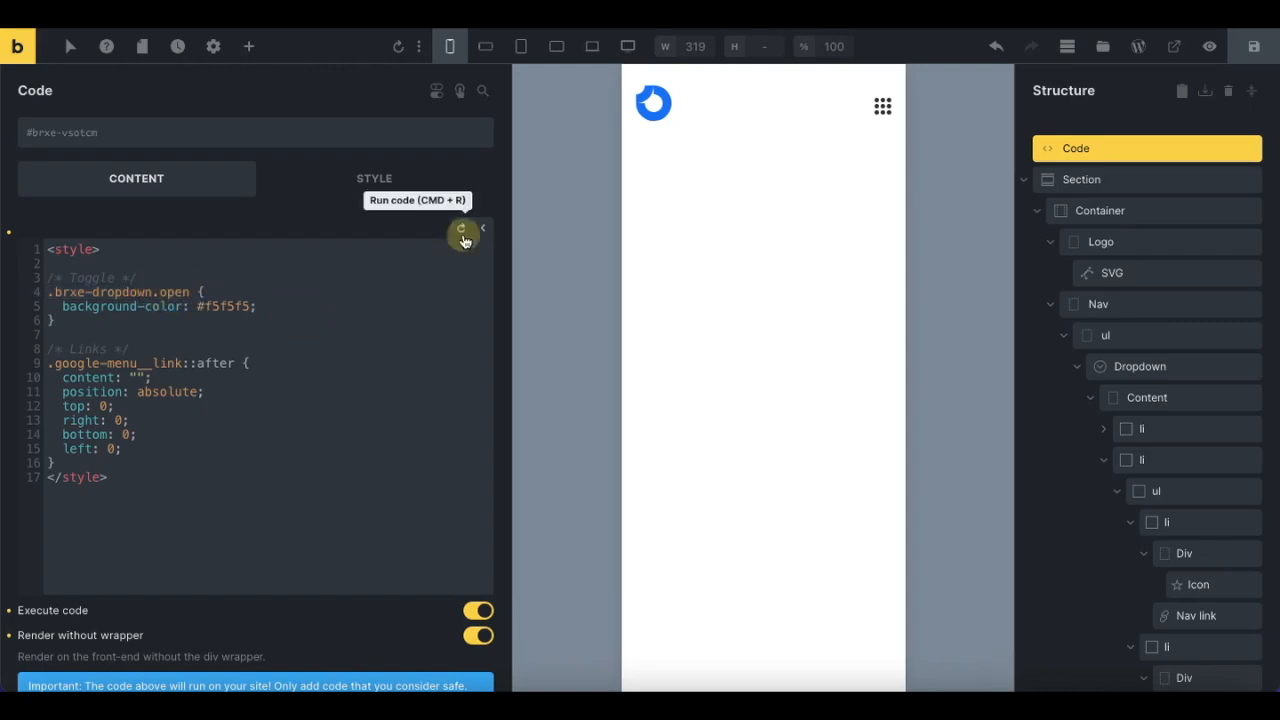
pyautogui.click(1247, 50)
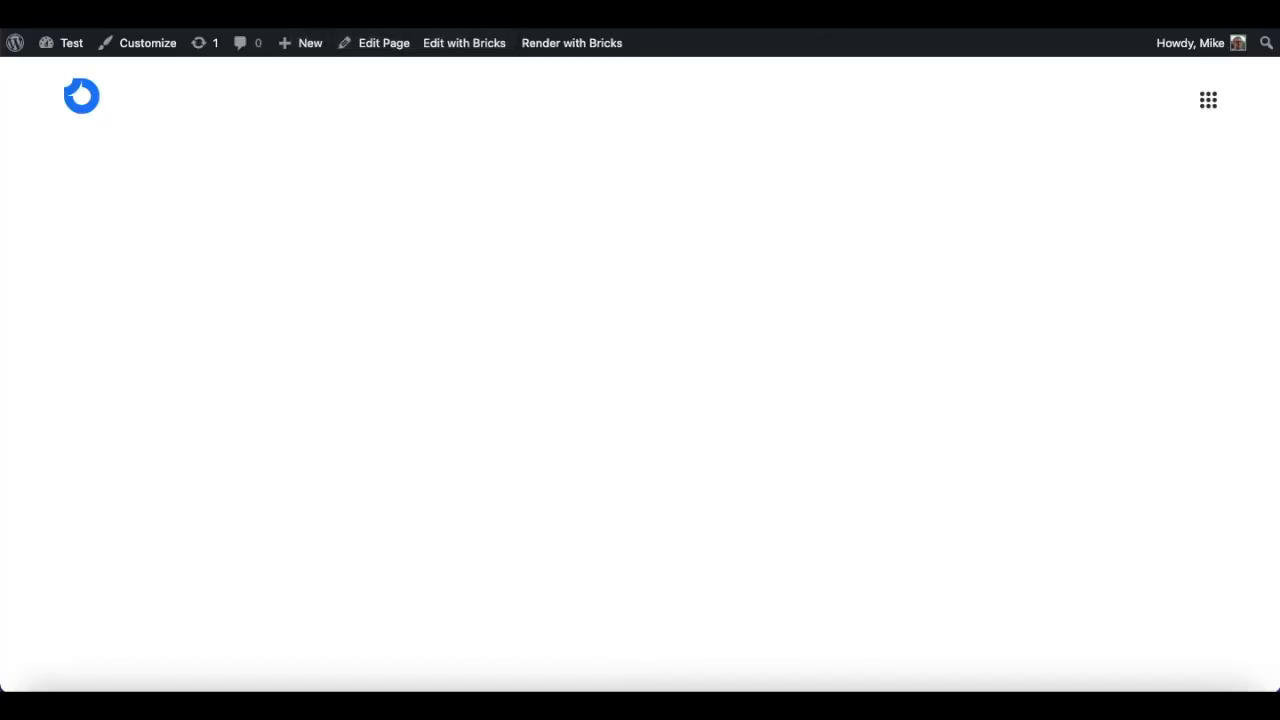
pyautogui.click(1208, 104)
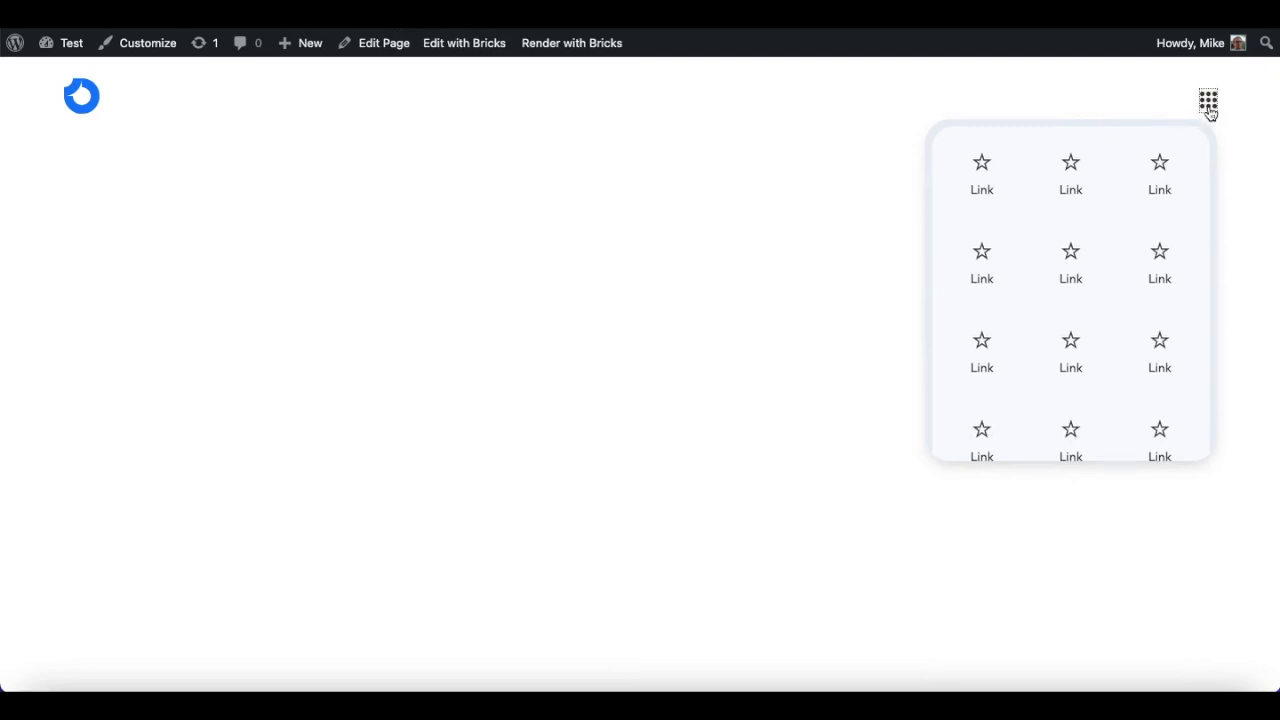
pyautogui.click(1209, 112)
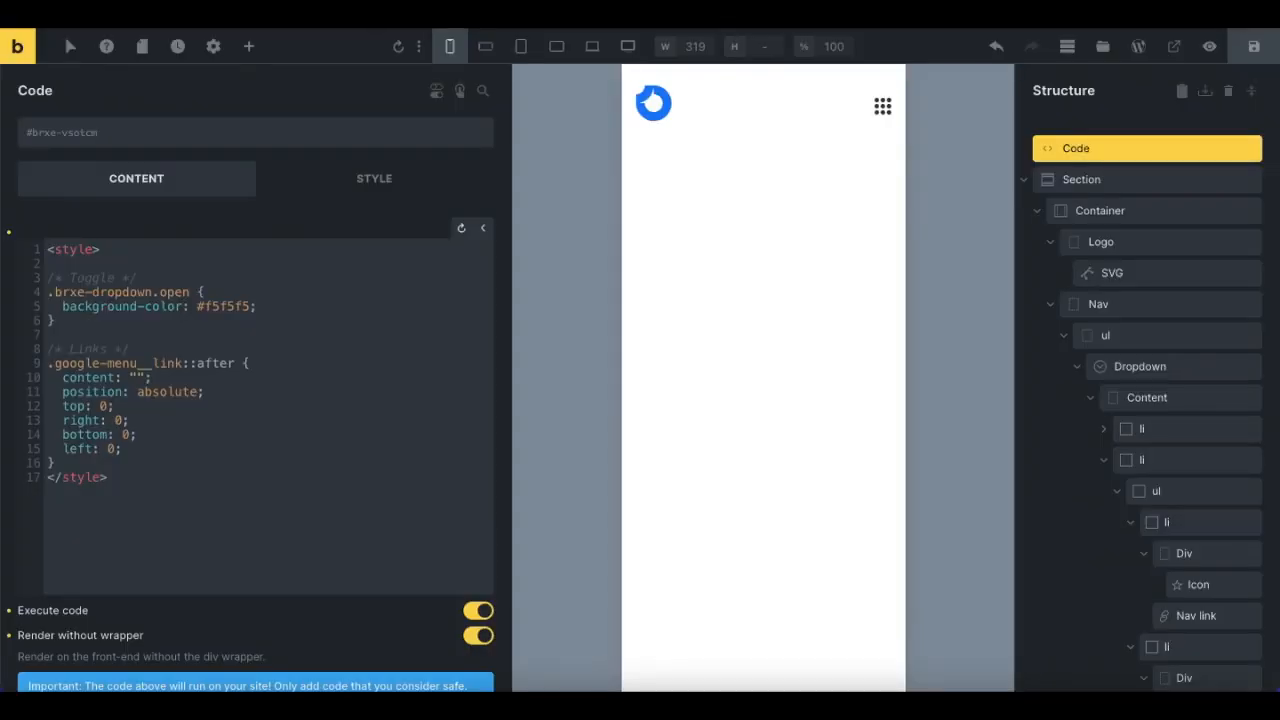
# Step: Set both the width and the height of the Nav's .google-nav class to 2.5rem
pyautogui.click(1090, 303)
pyautogui.click(208, 202)
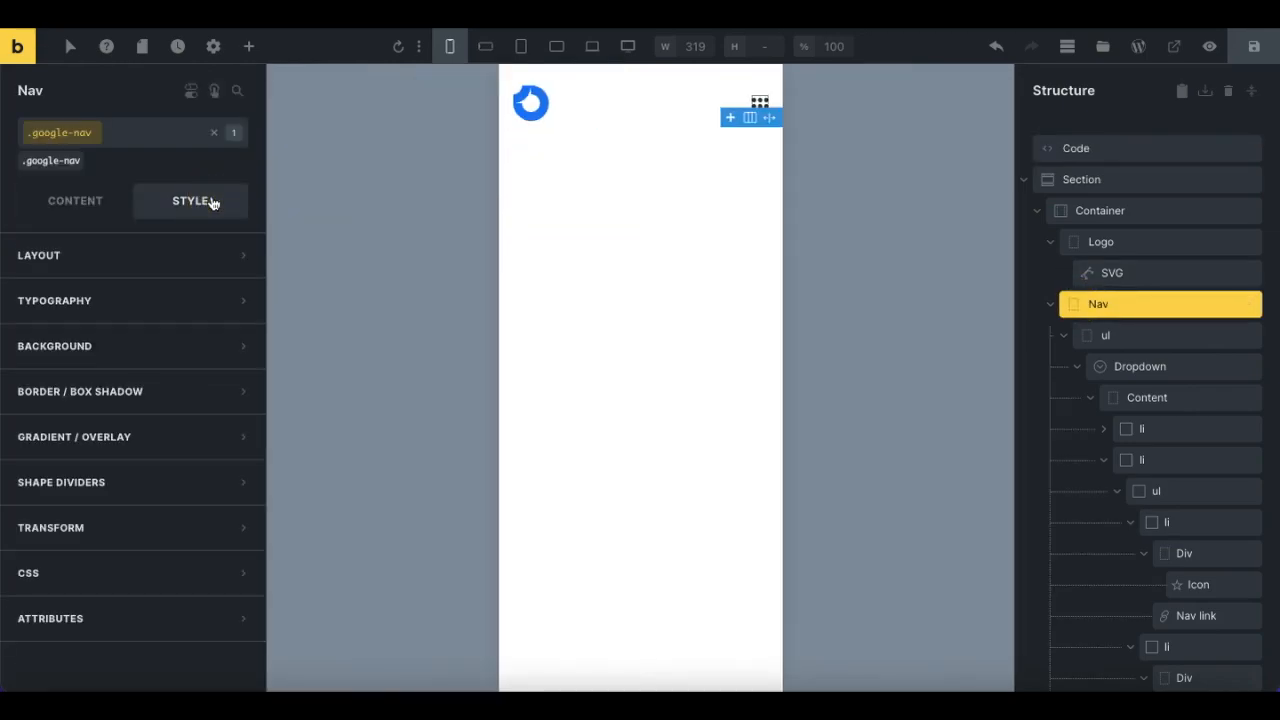
pyautogui.click(172, 258)
pyautogui.click(203, 614)
pyautogui.write('2.5rem')
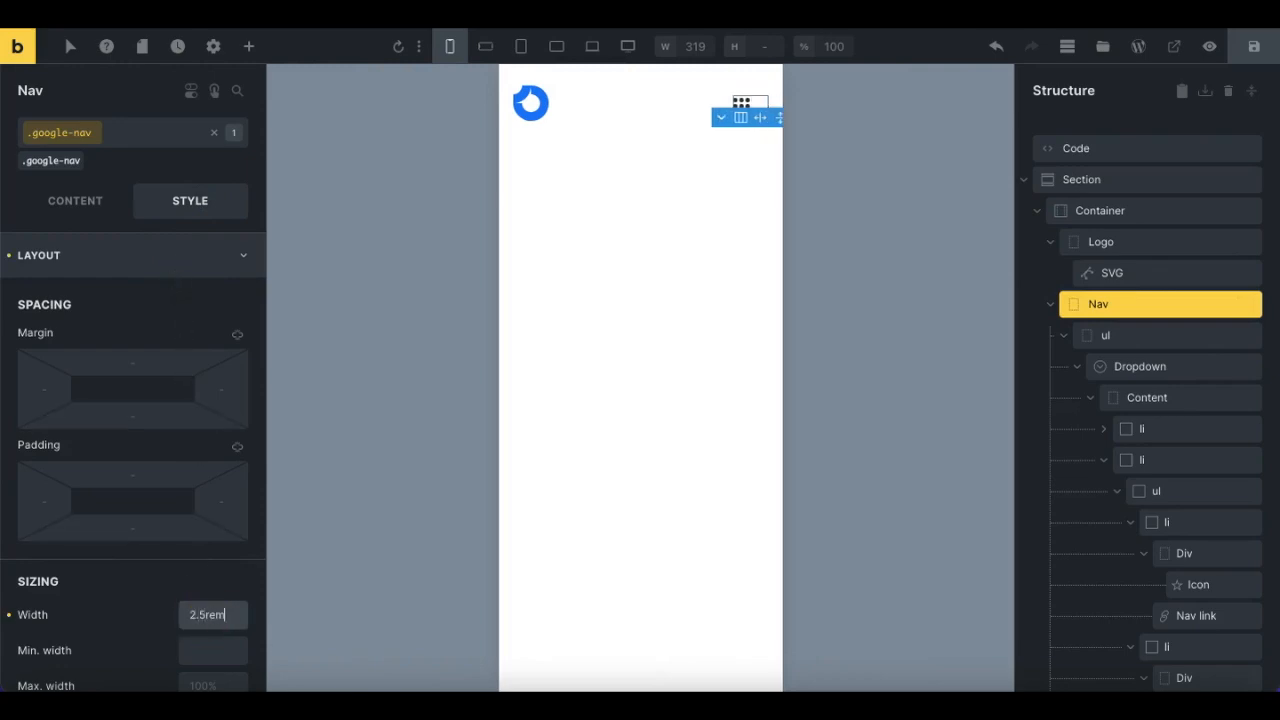
pyautogui.hotkey('ctrl', 'a')
pyautogui.hotkey('ctrl', 'c')
pyautogui.scroll(-3, 141, 610)
pyautogui.click(209, 560)
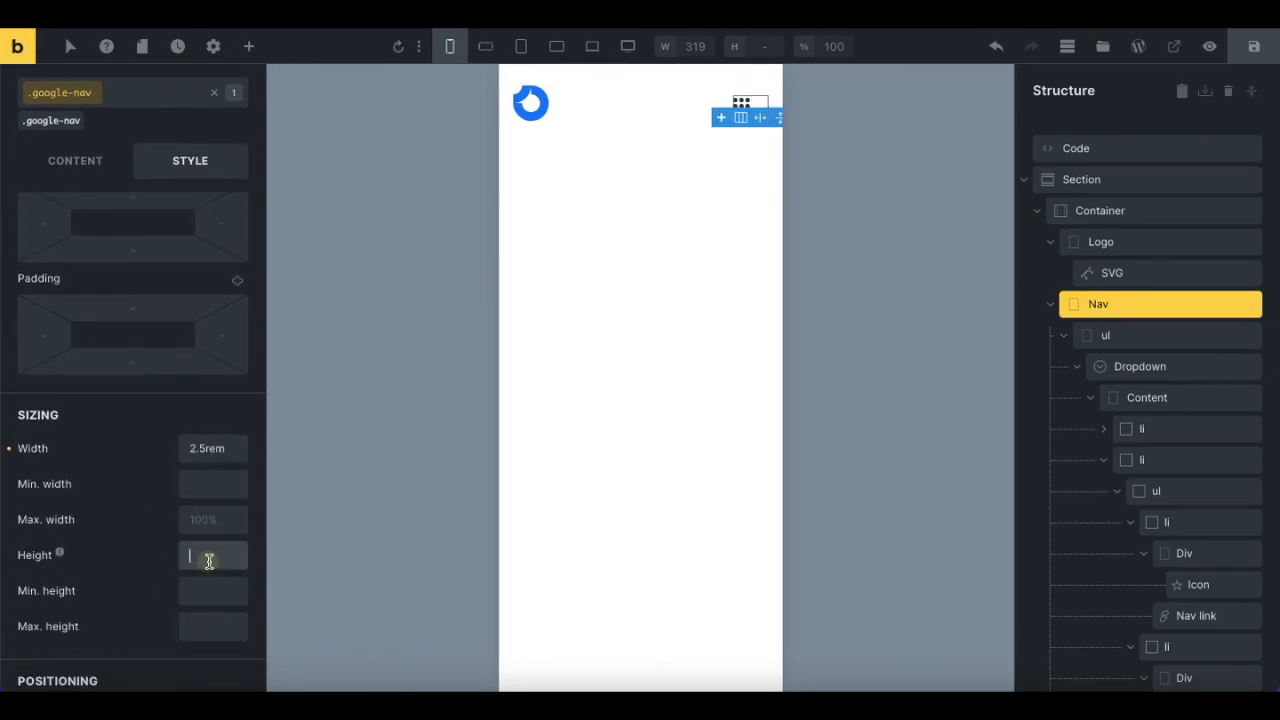
pyautogui.hotkey('ctrl', 'v')
# Step: Set the .google-nav class's display to flex and center its content on the main and cross axes
pyautogui.scroll(-10, 89, 558)
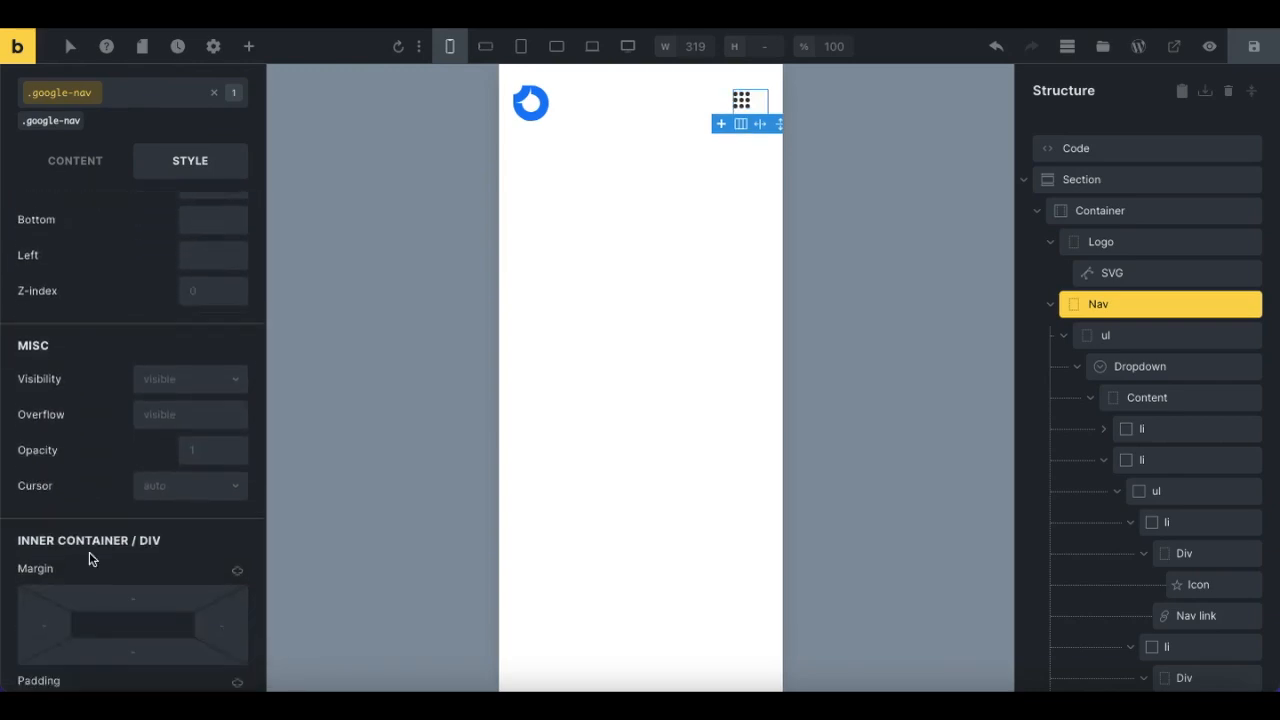
pyautogui.scroll(8, 89, 558)
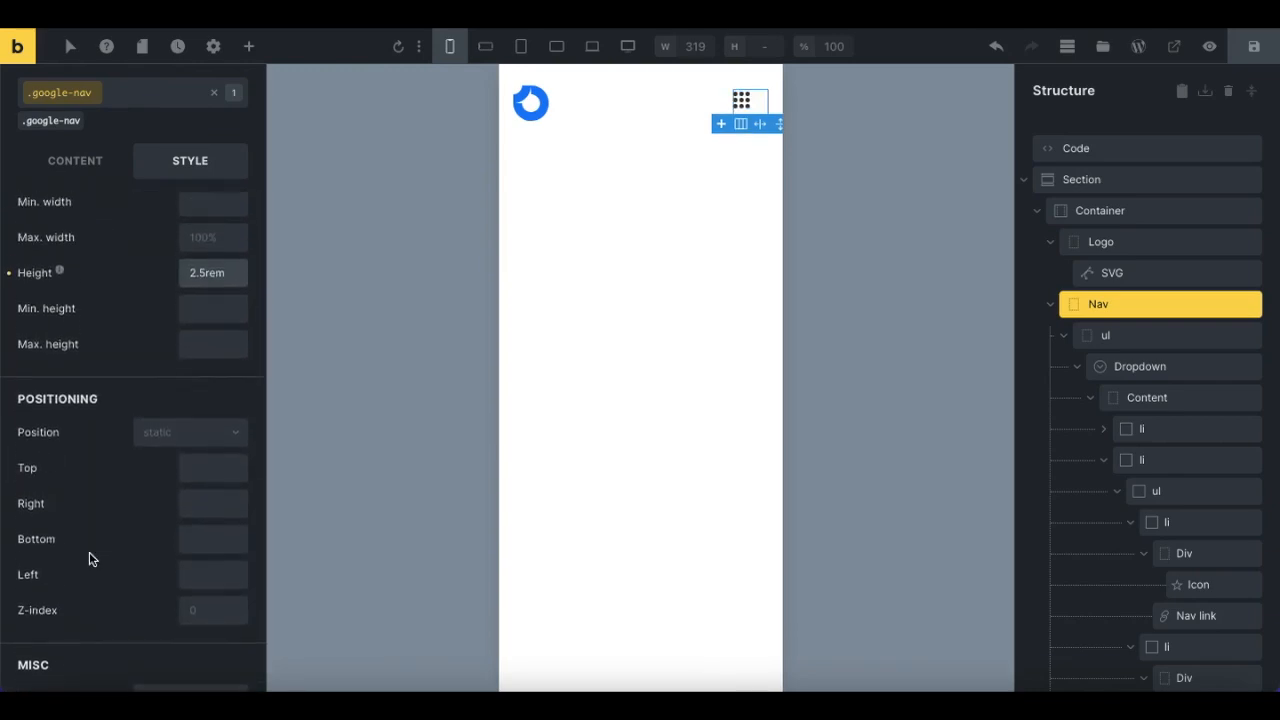
pyautogui.scroll(5, 89, 558)
pyautogui.click(77, 203)
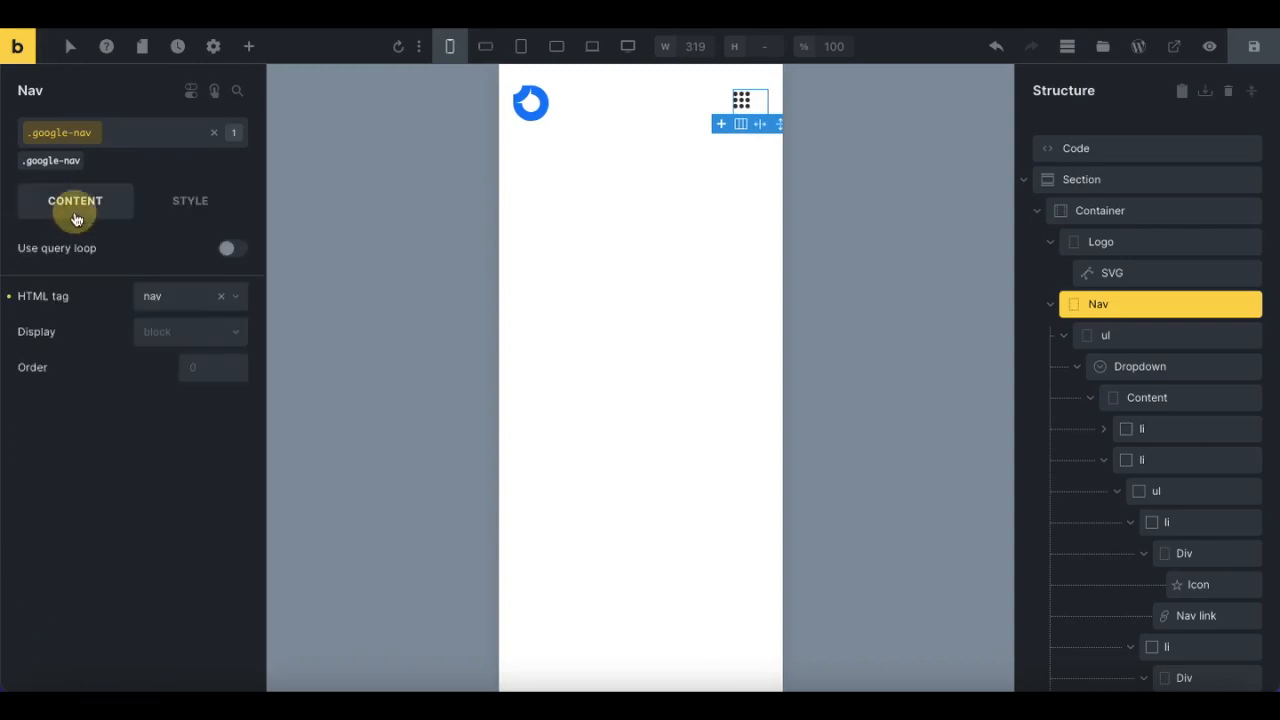
pyautogui.click(163, 340)
pyautogui.click(150, 360)
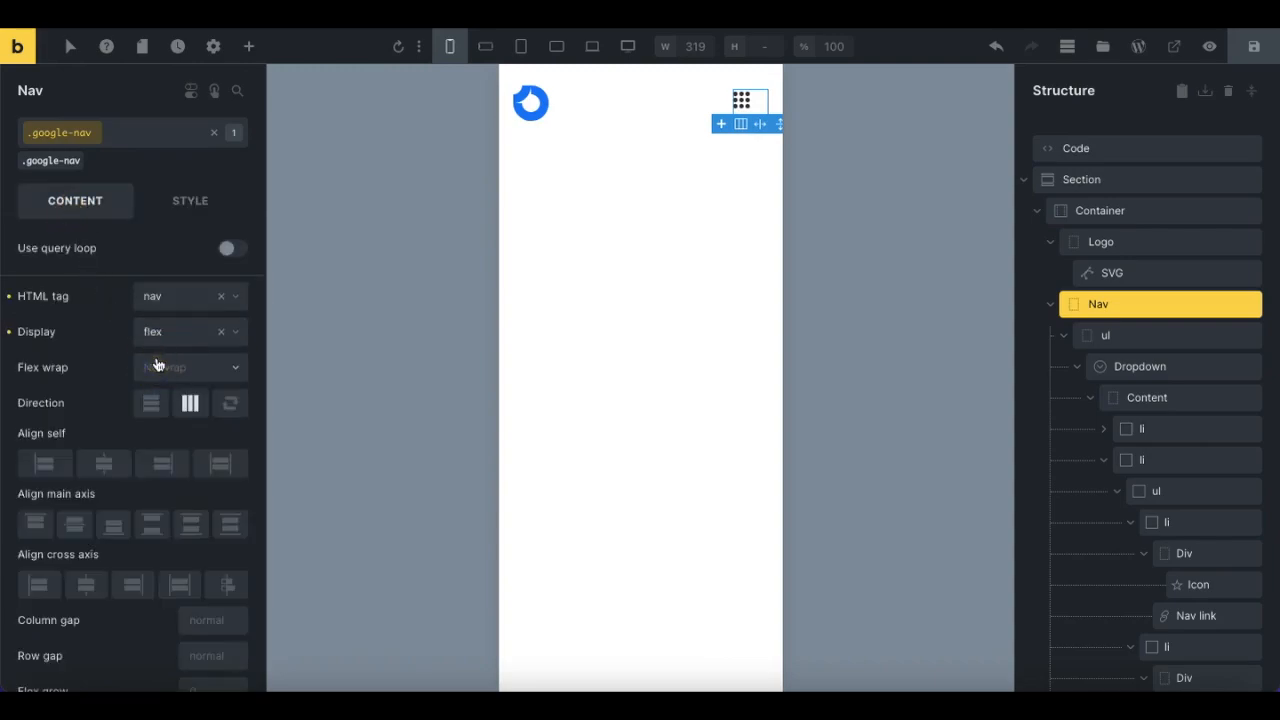
pyautogui.click(75, 526)
pyautogui.click(86, 587)
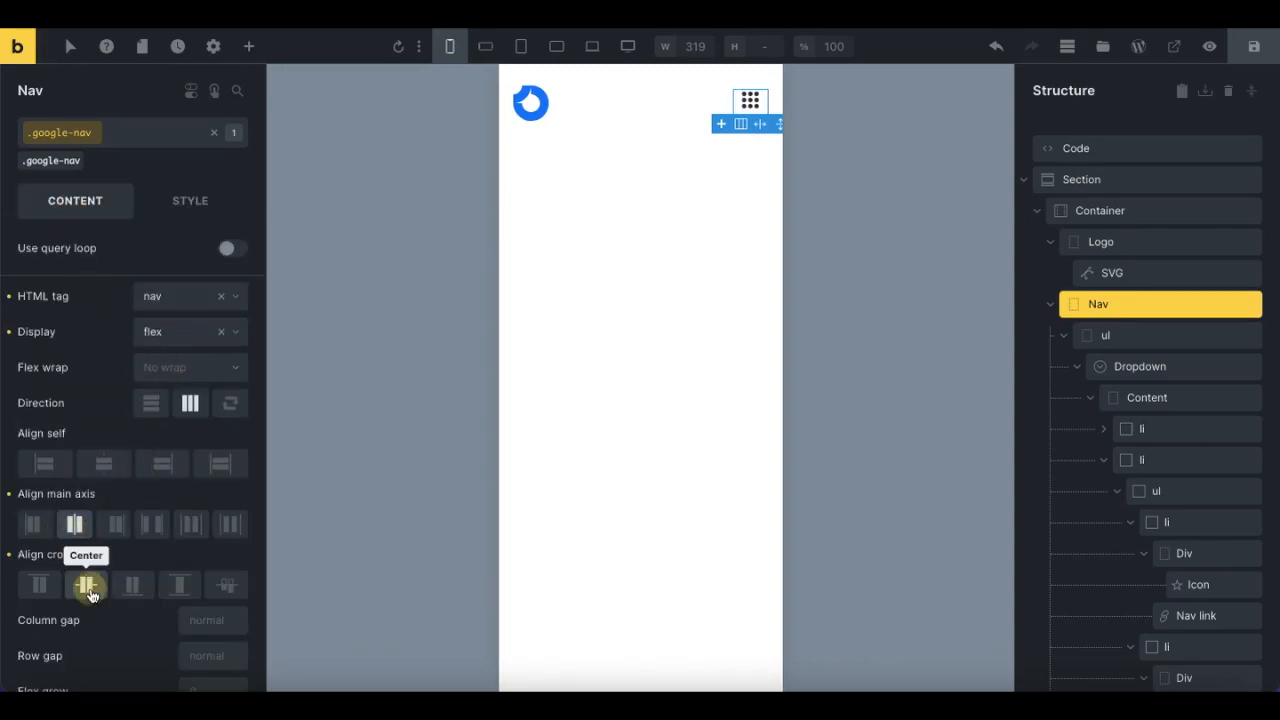
# Step: Give the .google-nav class a border radius of 2rem, linked across all four corners
pyautogui.click(190, 200)
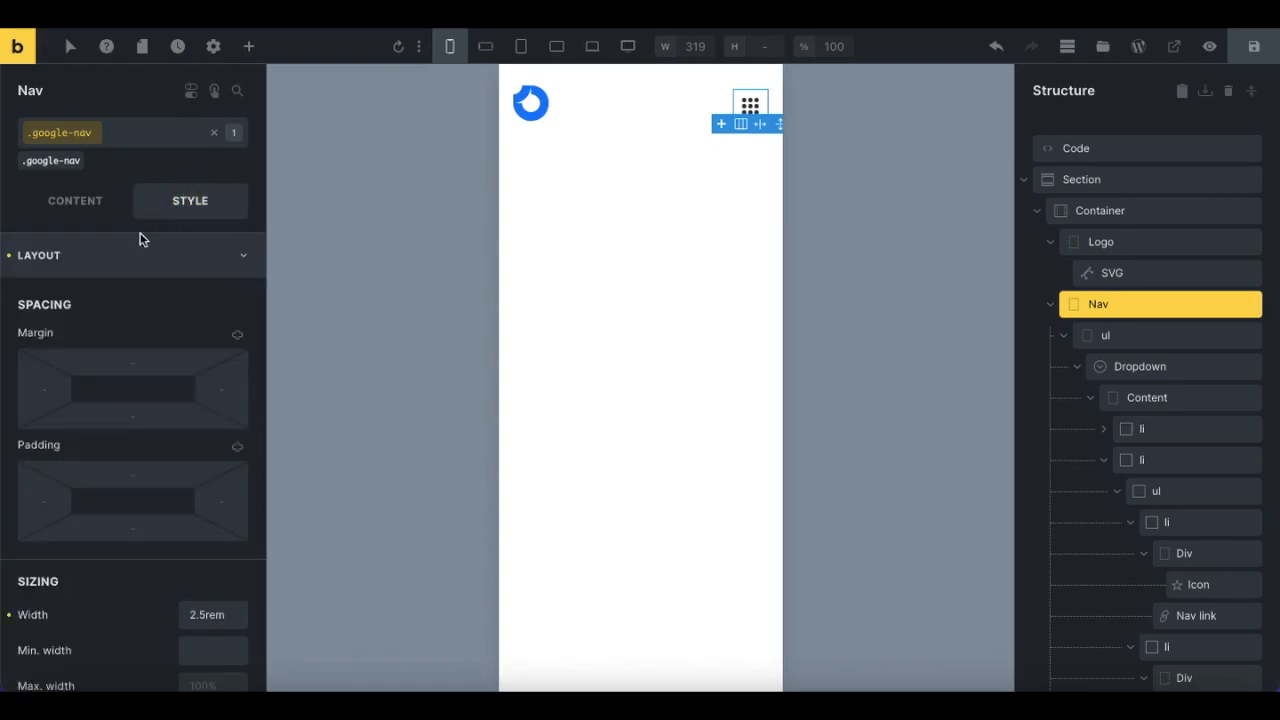
pyautogui.click(136, 256)
pyautogui.click(132, 393)
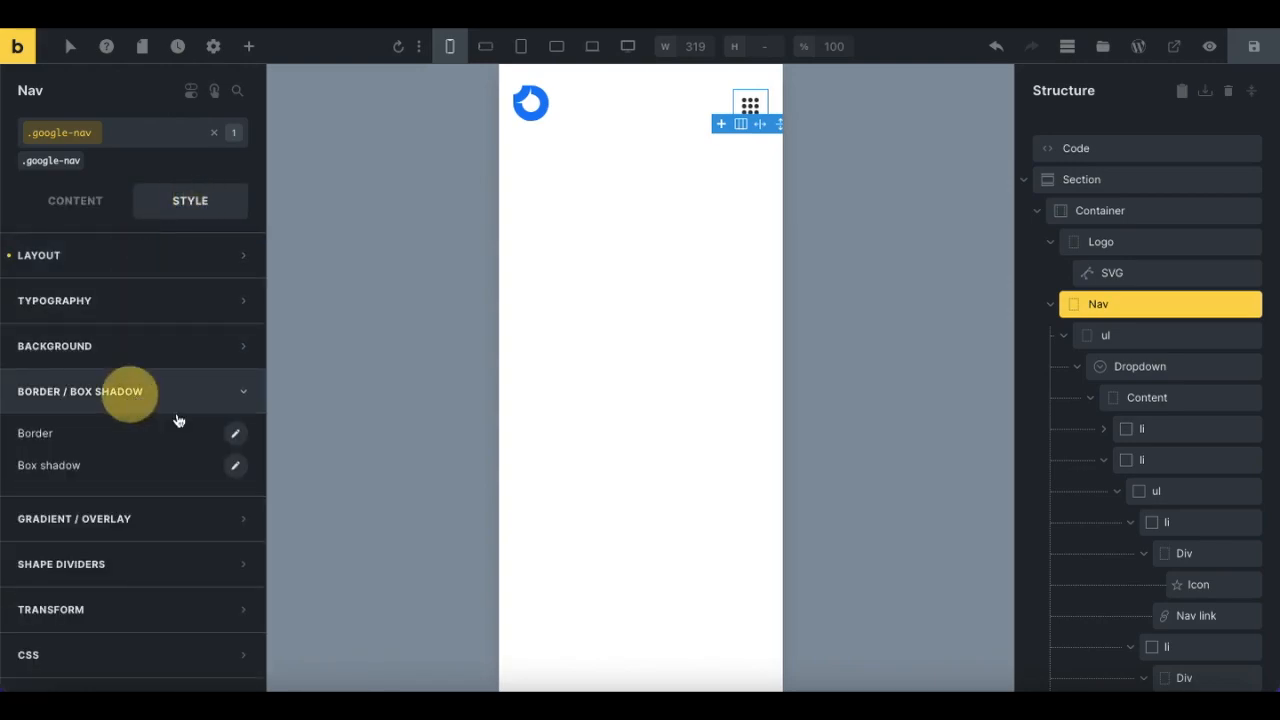
pyautogui.click(234, 434)
pyautogui.scroll(-1, 120, 530)
pyautogui.click(92, 616)
pyautogui.write('2')
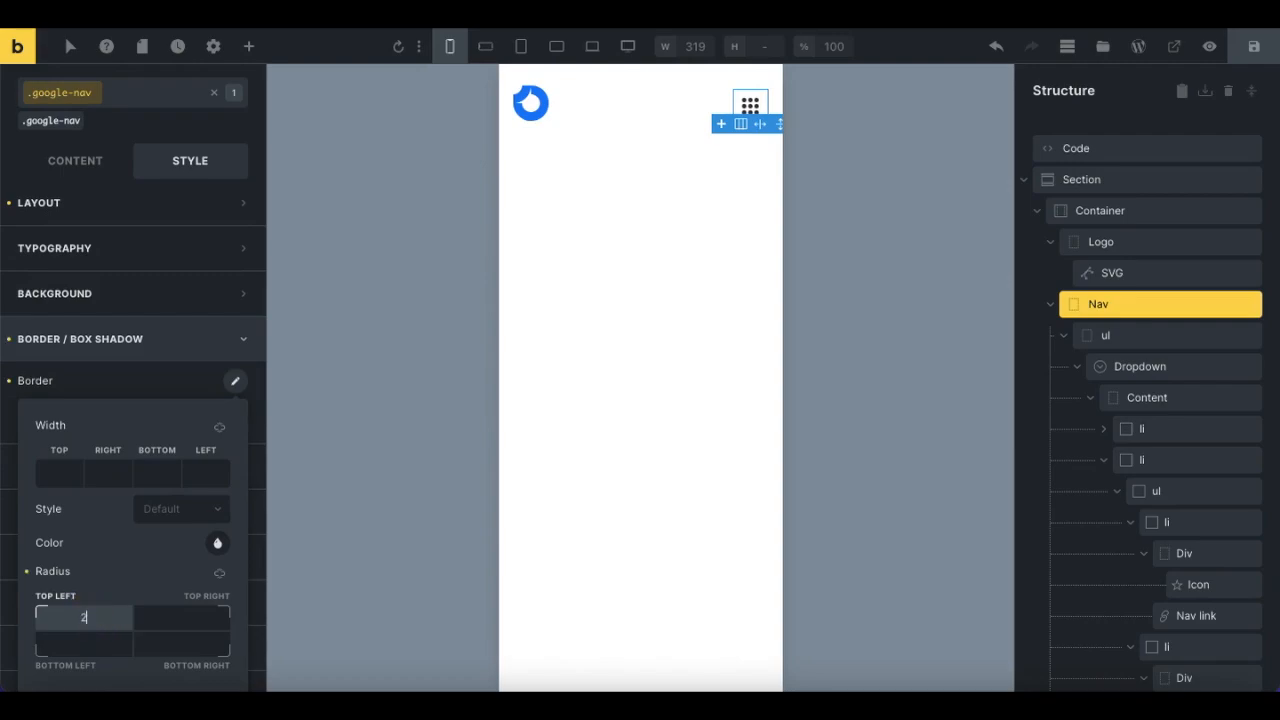
pyautogui.write('rem')
pyautogui.click(219, 572)
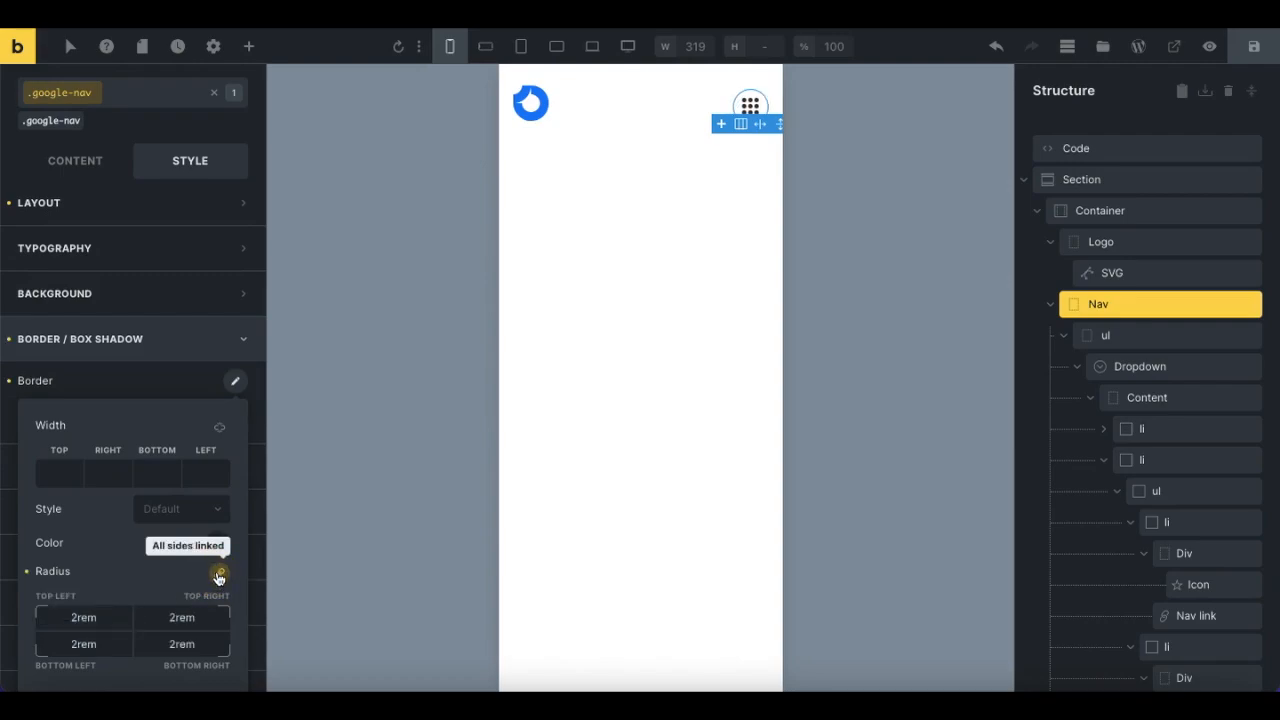
# Step: Set both the width and the height of the Dropdown's .google-menu class to 2.5rem
pyautogui.click(1135, 367)
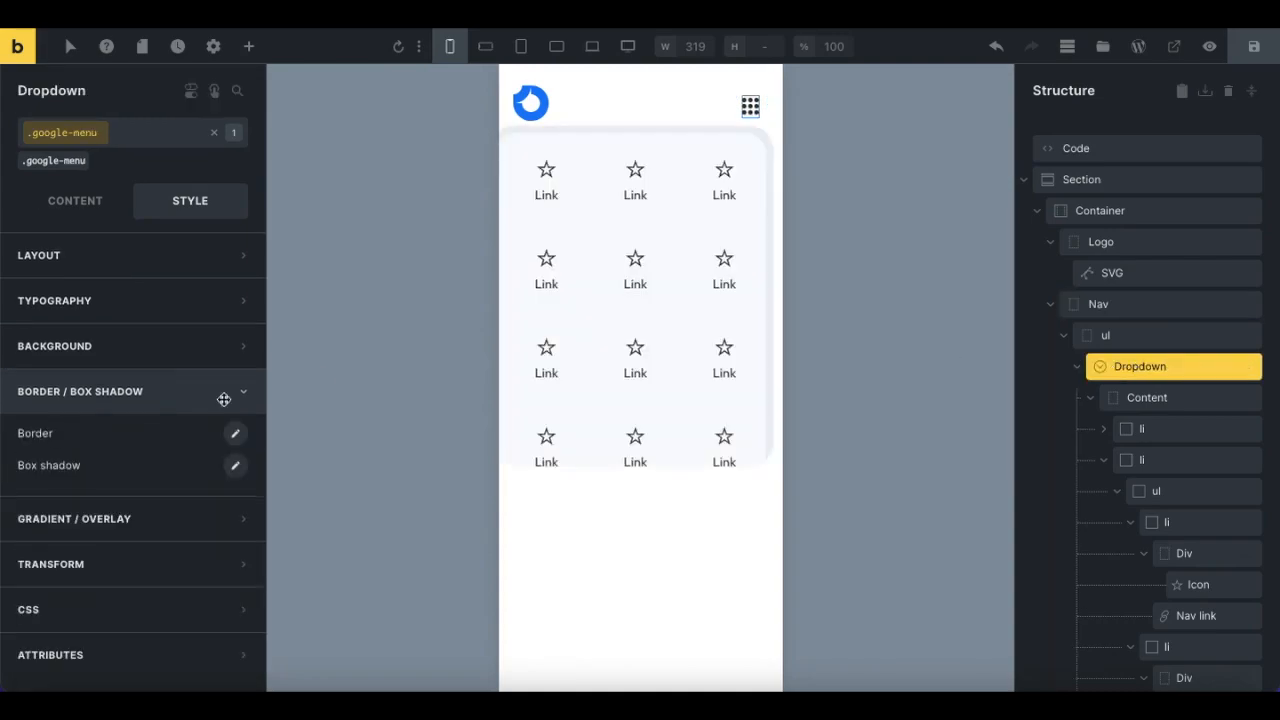
pyautogui.click(79, 202)
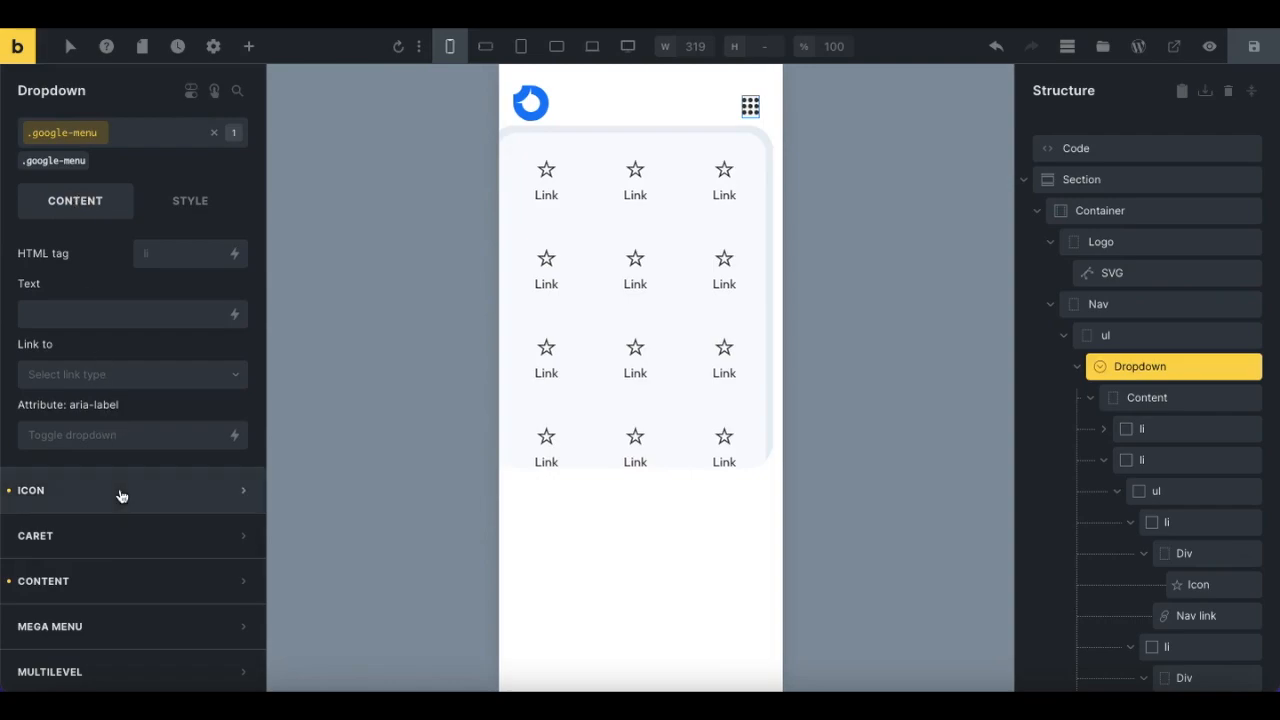
pyautogui.click(192, 203)
pyautogui.click(163, 257)
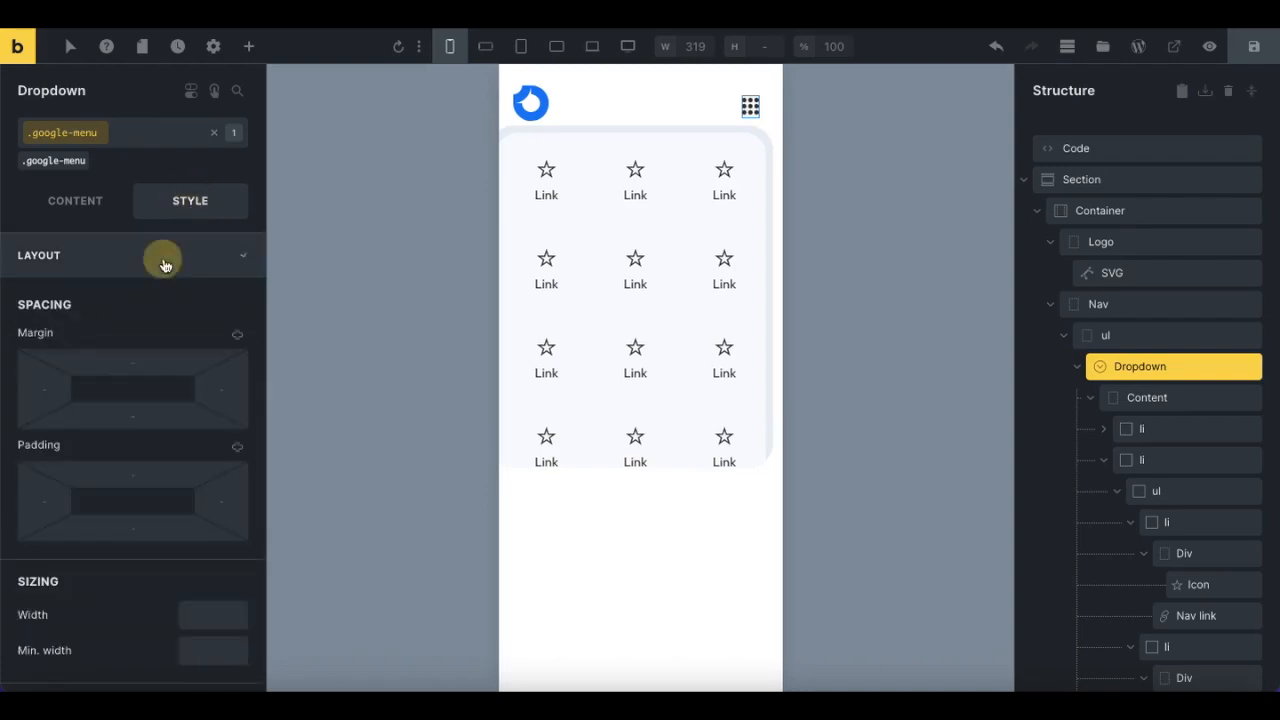
pyautogui.scroll(-1, 224, 587)
pyautogui.click(200, 562)
pyautogui.write('2')
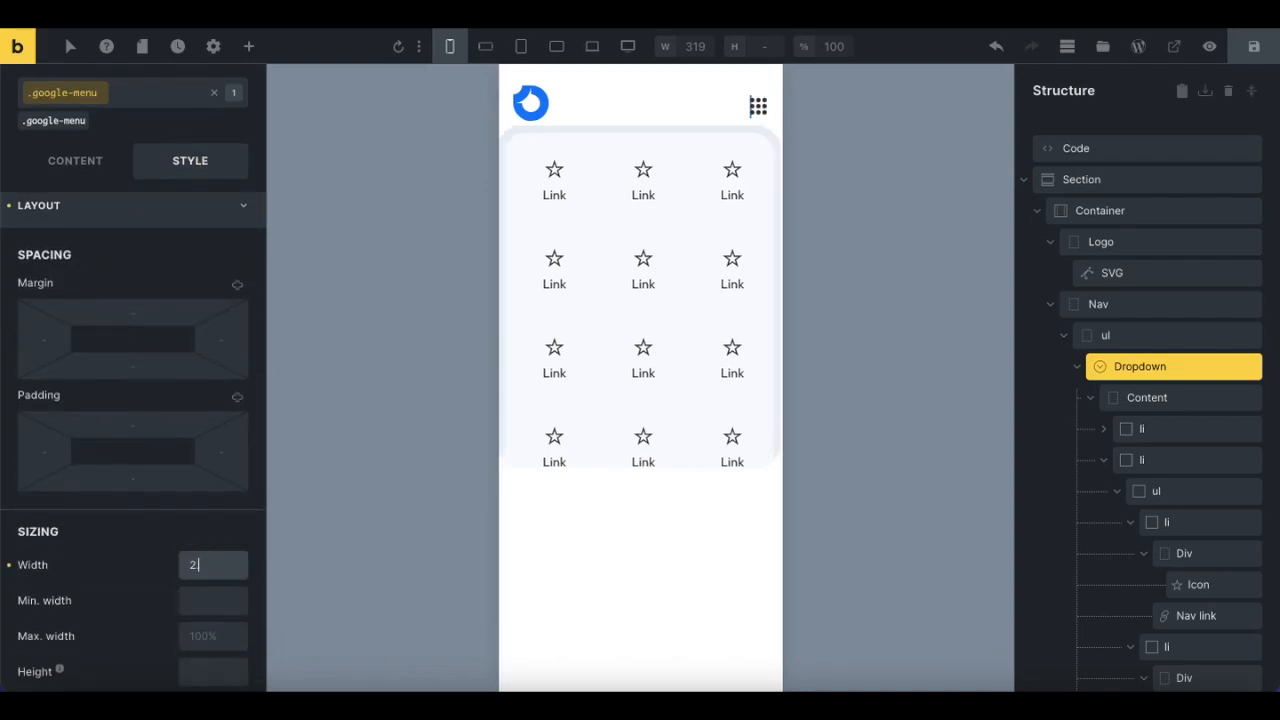
pyautogui.write('.5rem')
pyautogui.scroll(-2, 206, 609)
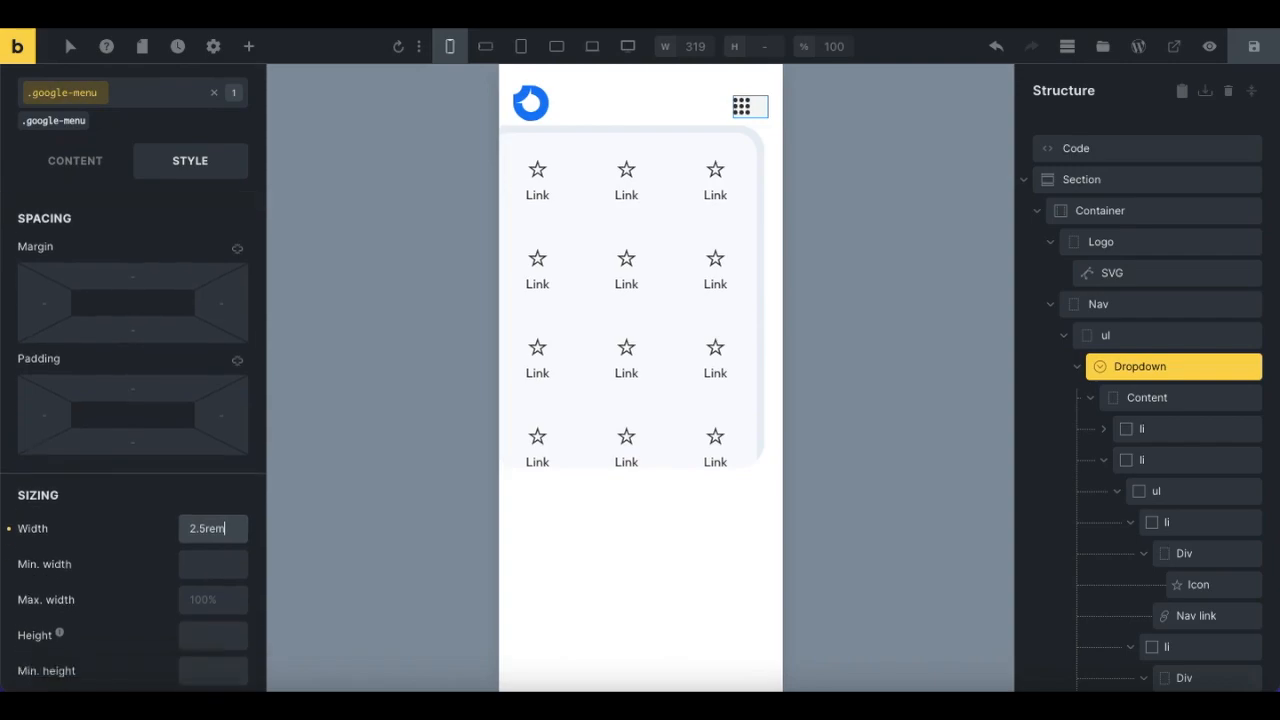
pyautogui.click(206, 583)
pyautogui.write('2.5re')
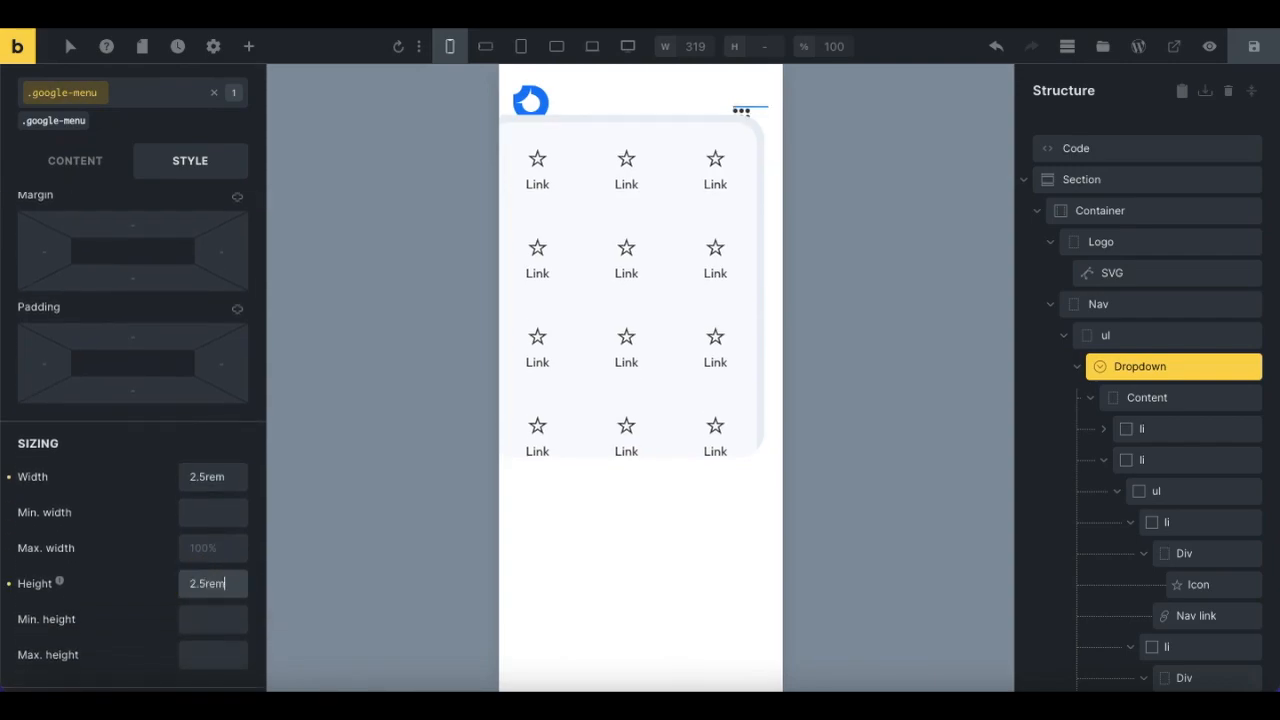
pyautogui.write('m')
# Step: Center the .google-menu class's flex content on both the main axis and the cross axis
pyautogui.scroll(-5, 127, 543)
pyautogui.scroll(10, 123, 541)
pyautogui.click(76, 210)
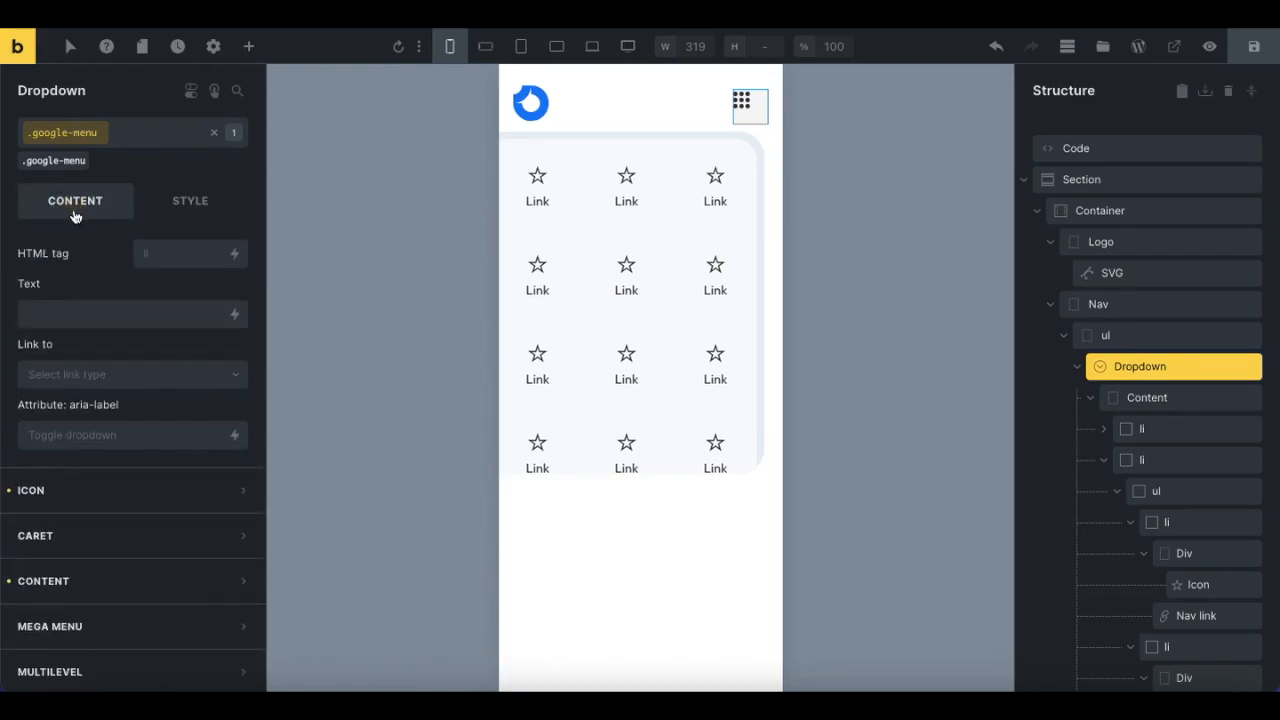
pyautogui.click(187, 201)
pyautogui.scroll(-5, 138, 352)
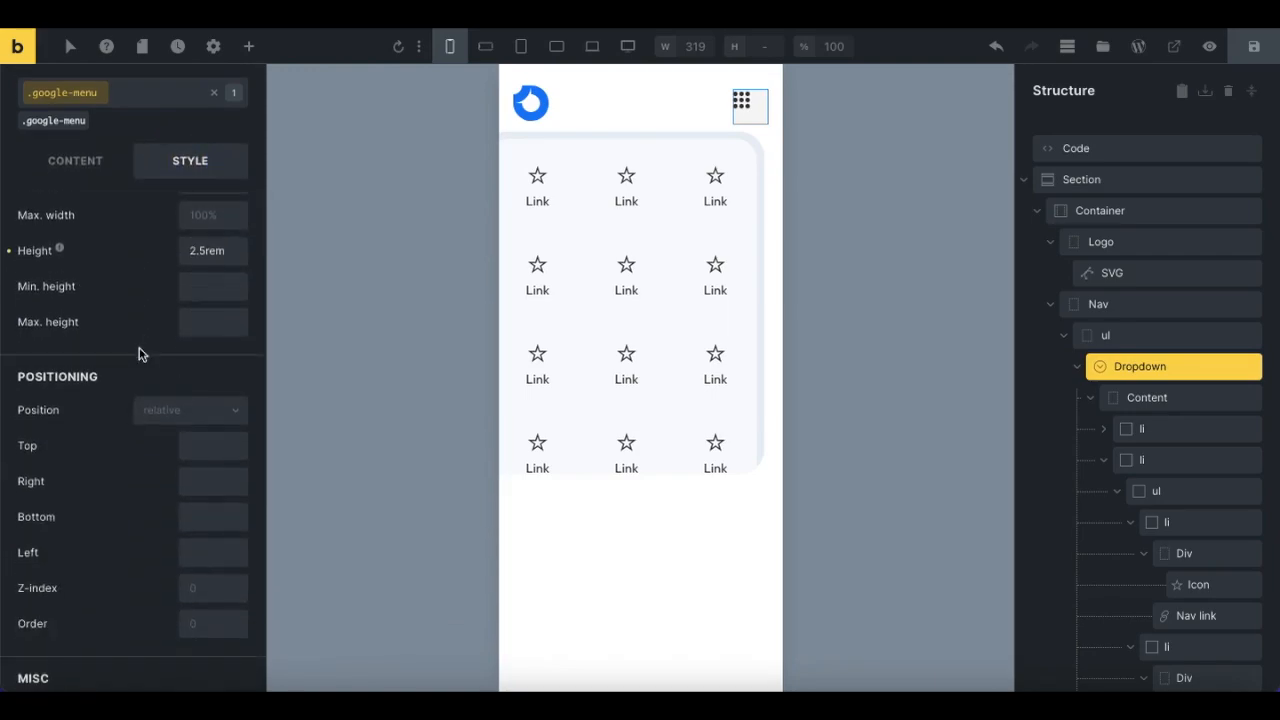
pyautogui.scroll(-5, 140, 353)
pyautogui.click(77, 623)
pyautogui.scroll(-1, 80, 630)
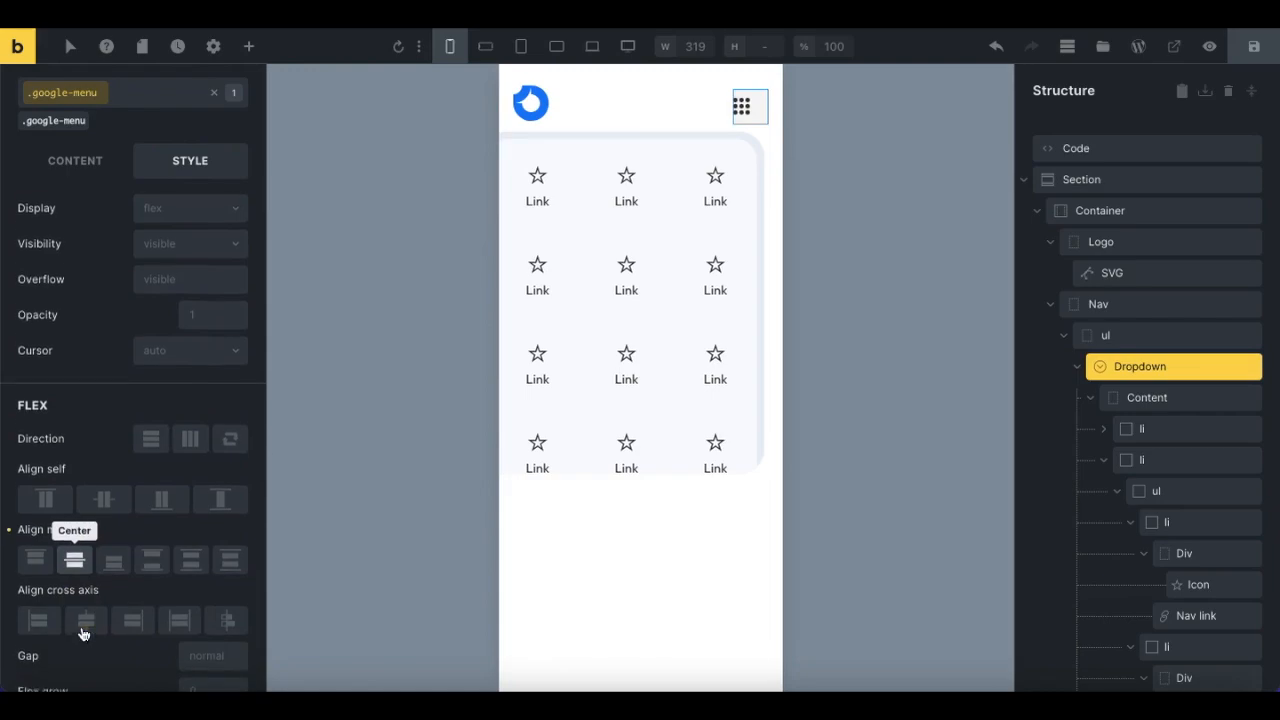
pyautogui.scroll(-1, 83, 633)
pyautogui.click(86, 612)
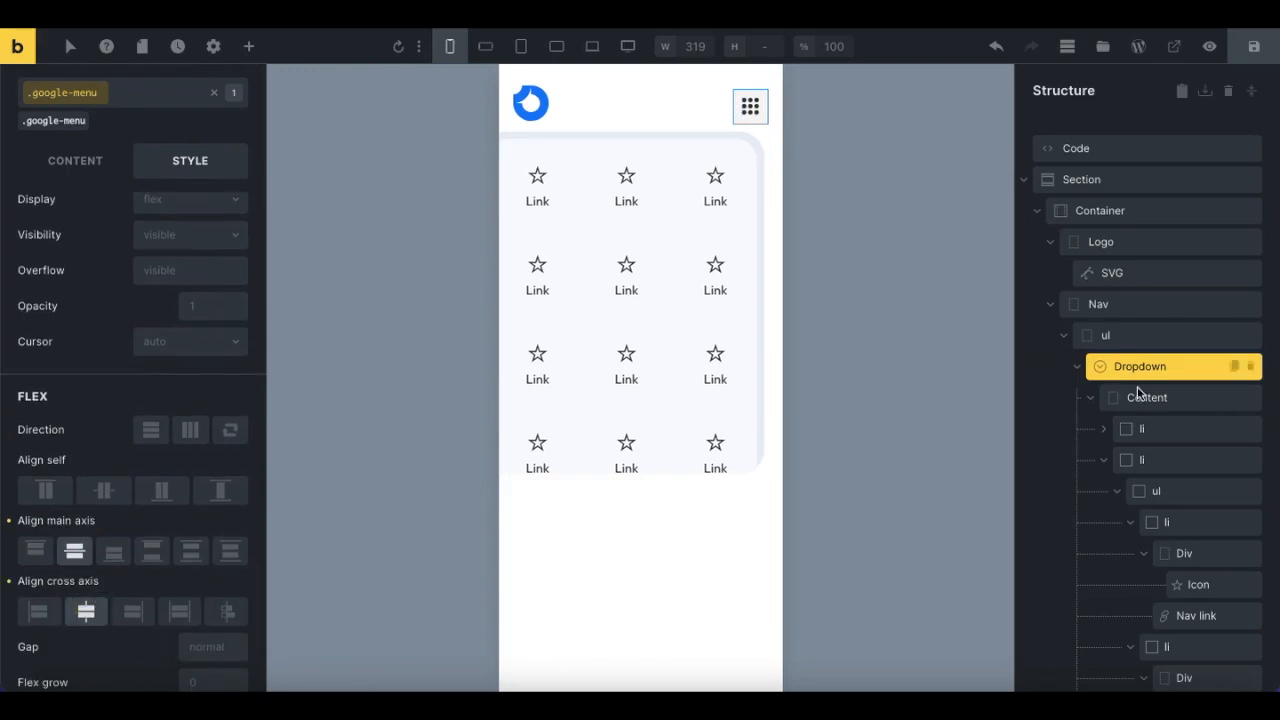
# Step: Clear the width and height values from the Nav's .google-nav class
pyautogui.click(1104, 303)
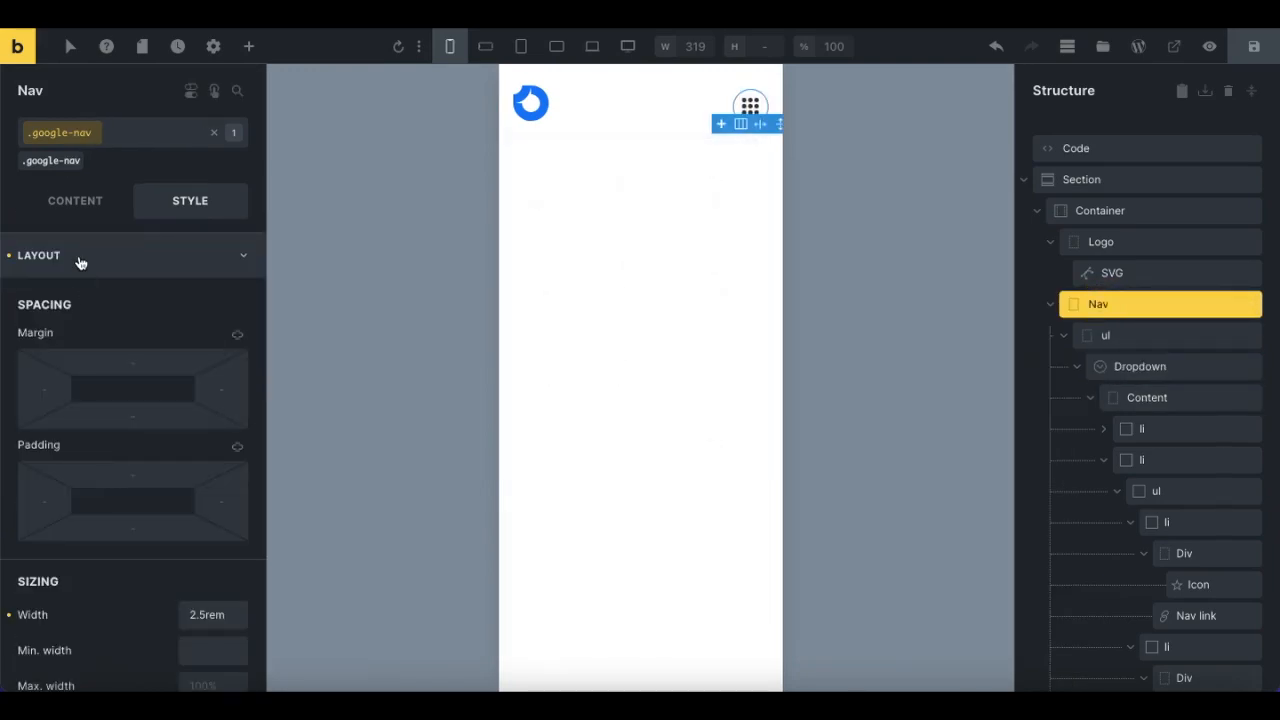
pyautogui.click(10, 616)
pyautogui.scroll(-3, 126, 580)
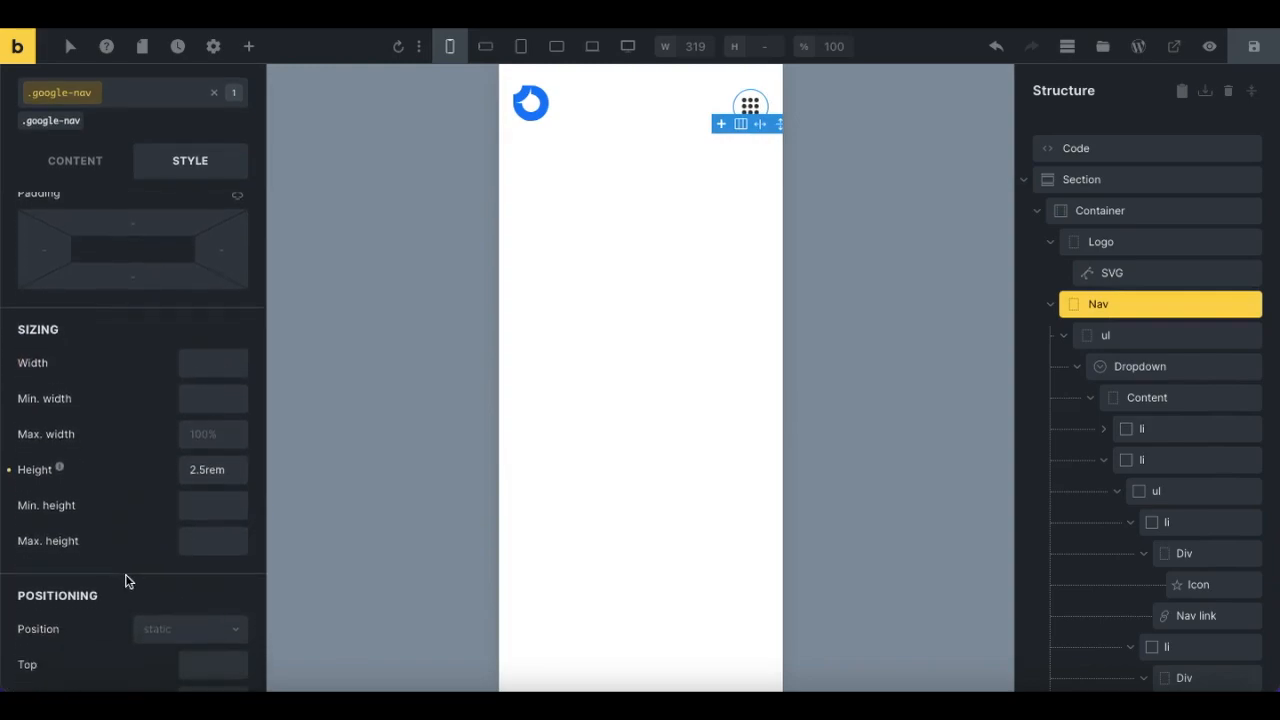
pyautogui.click(10, 470)
pyautogui.scroll(5, 100, 425)
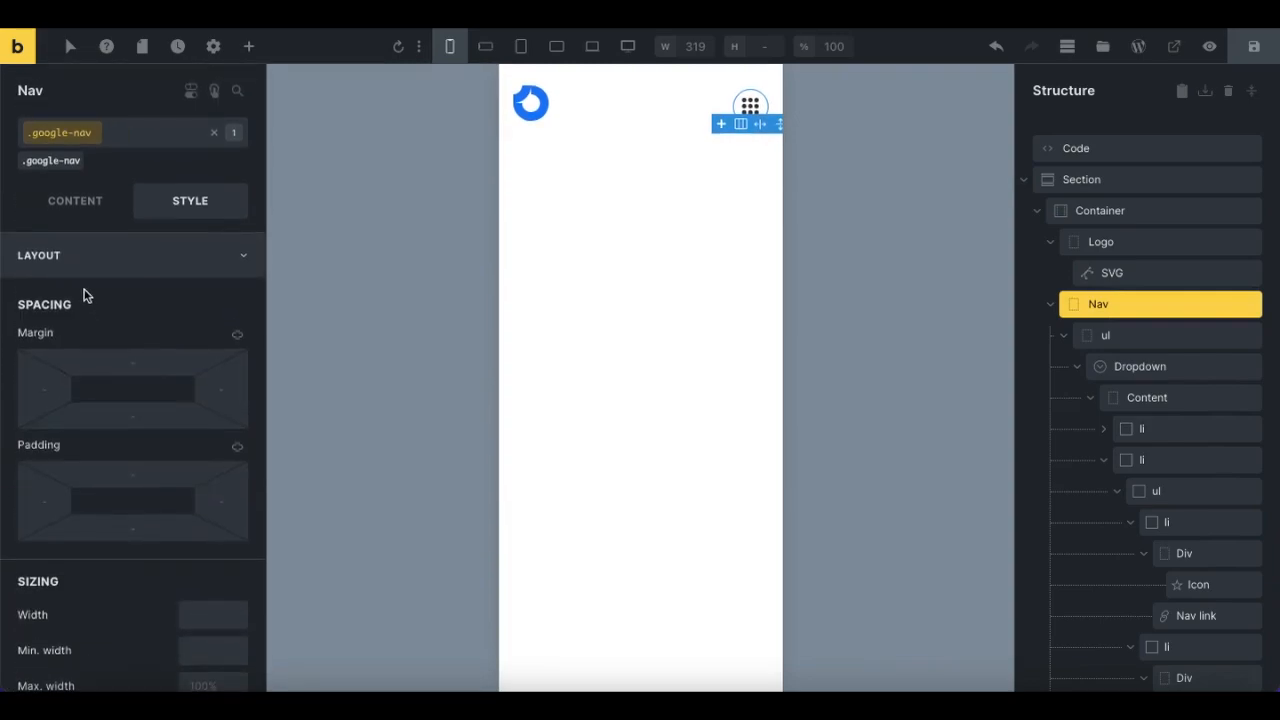
pyautogui.click(86, 262)
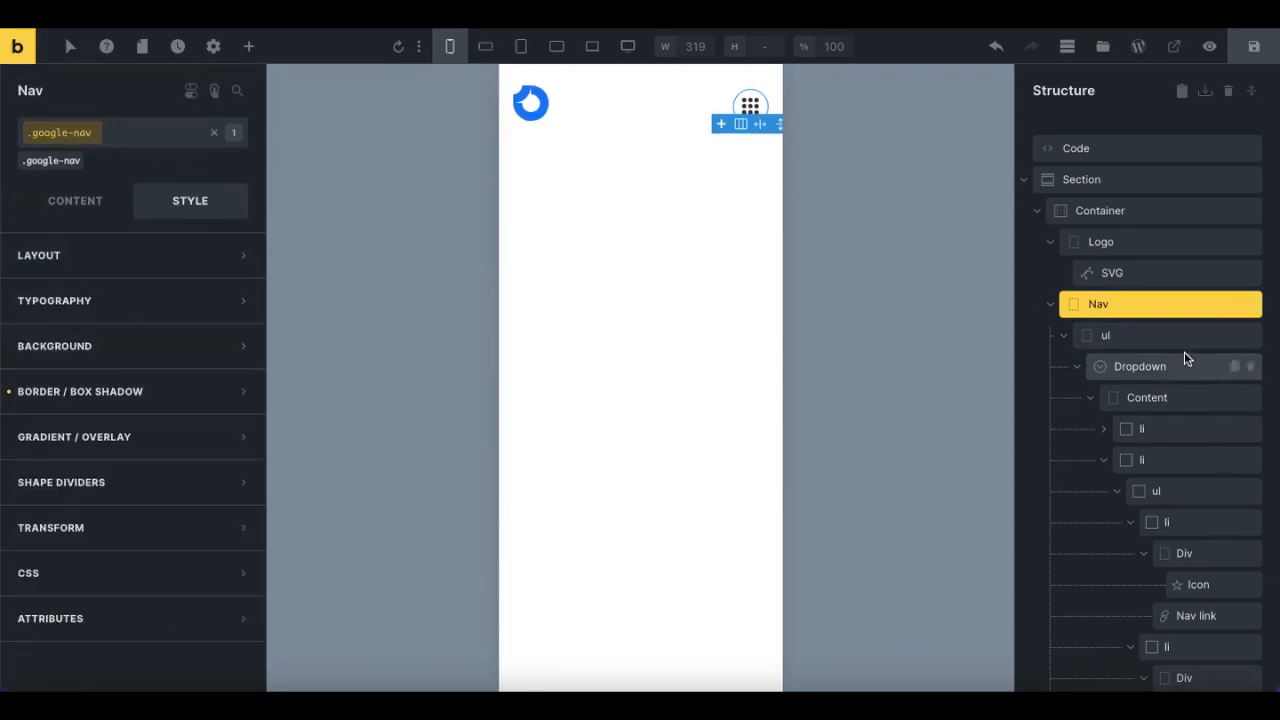
# Step: Give the Dropdown's .google-menu class a border radius of 2rem, linked across all four corners
pyautogui.click(1140, 367)
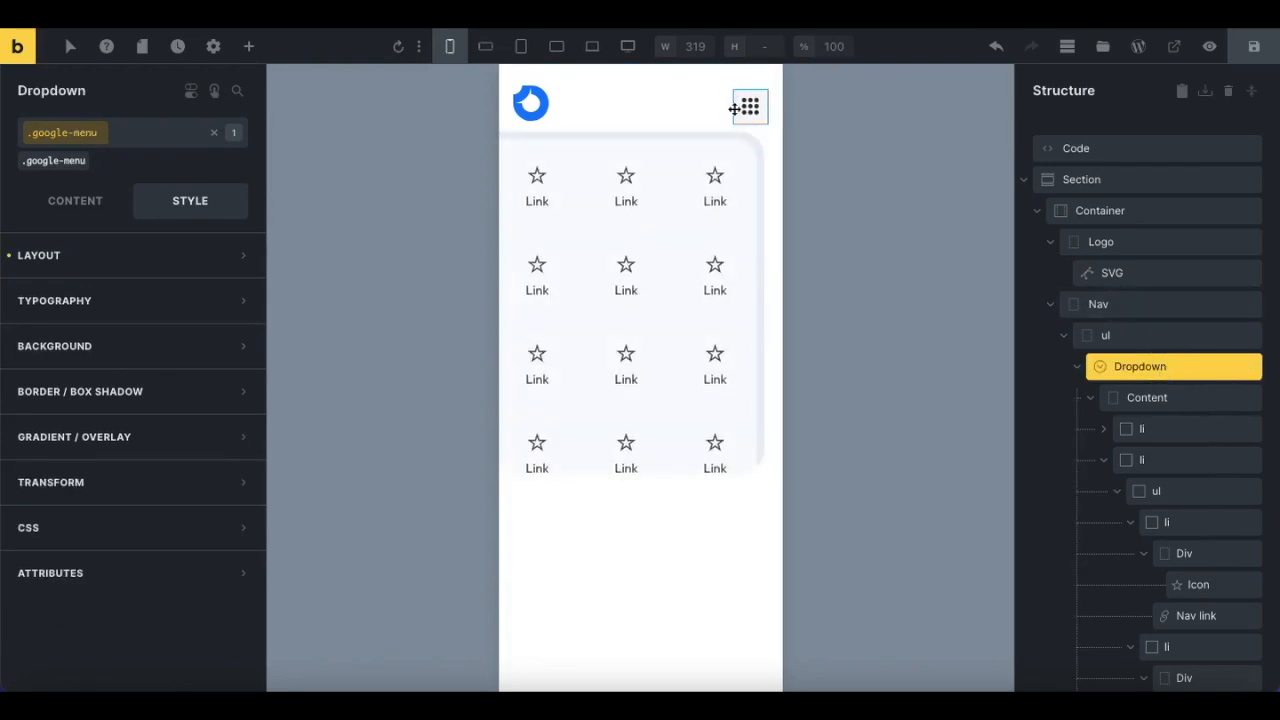
pyautogui.click(157, 395)
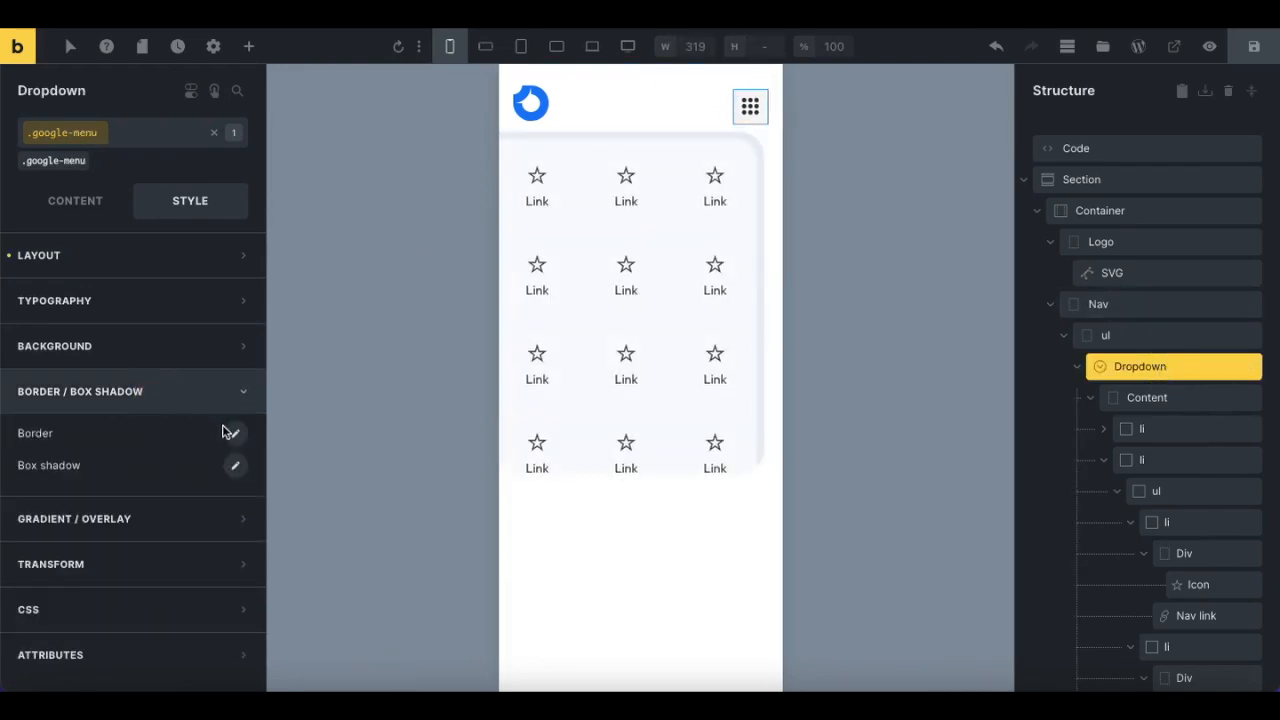
pyautogui.click(237, 437)
pyautogui.scroll(-1, 113, 481)
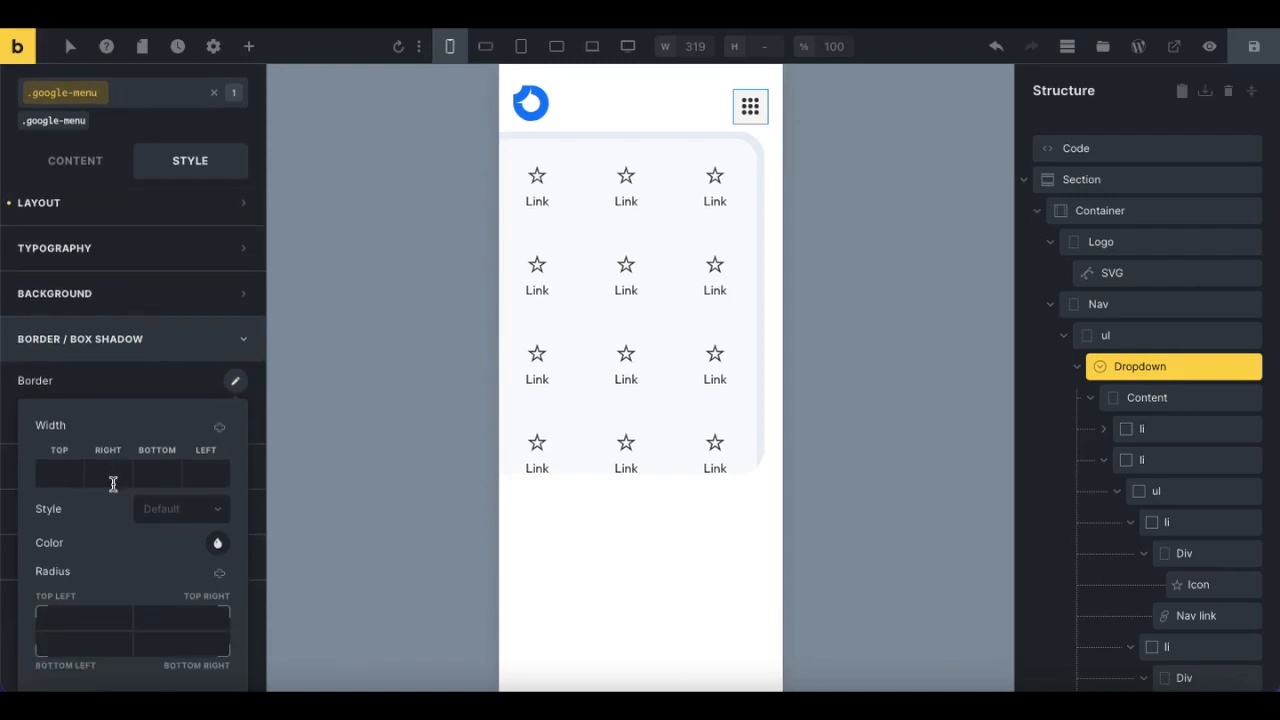
pyautogui.click(91, 618)
pyautogui.write('2rem')
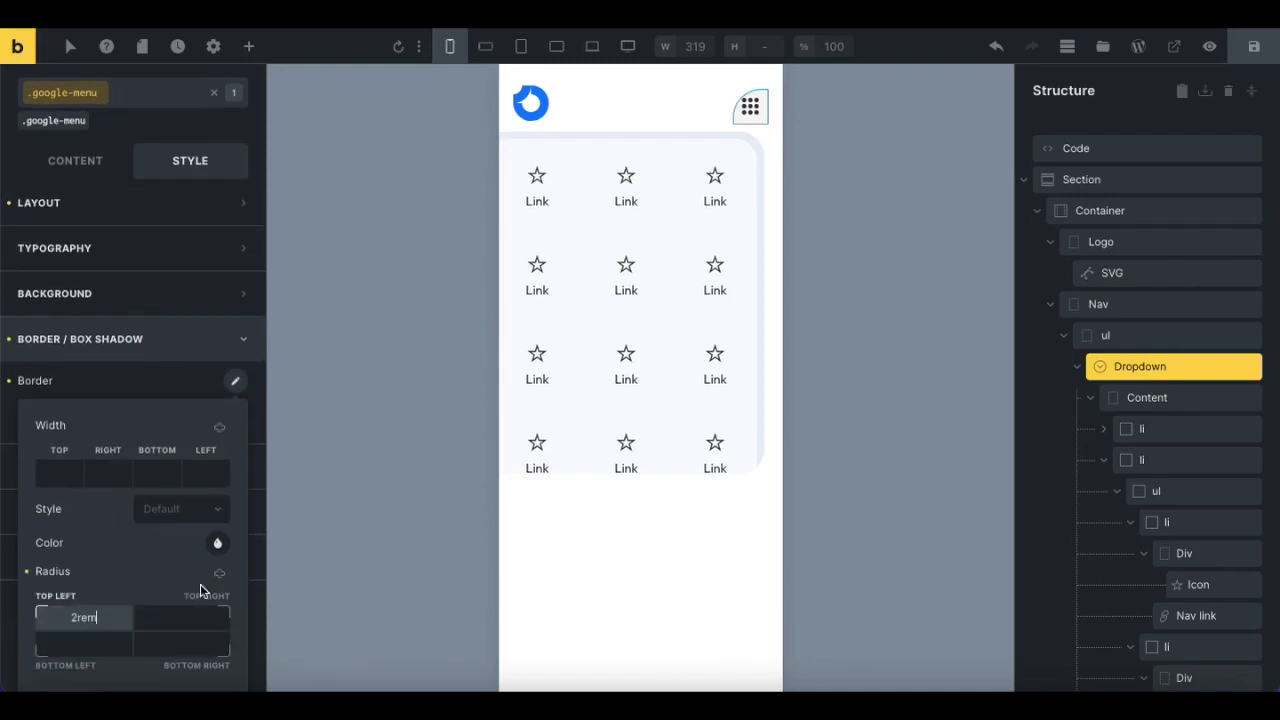
pyautogui.click(220, 574)
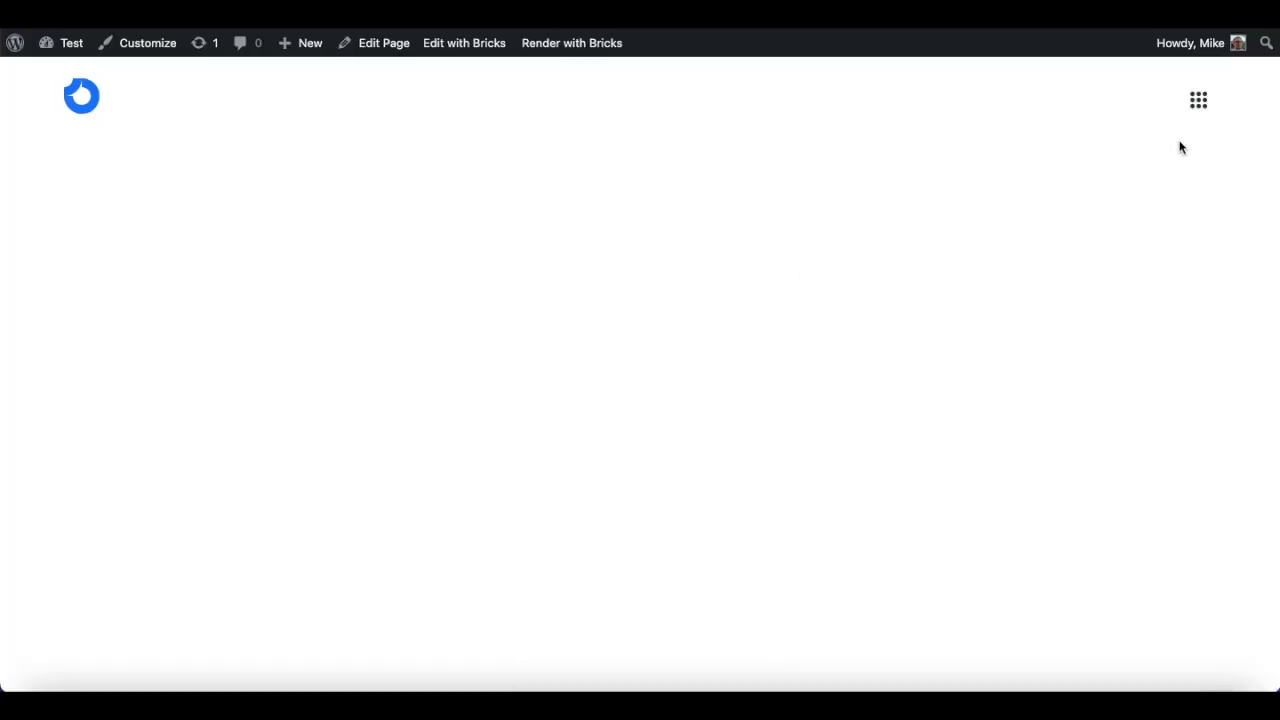
# Step: Check the toggle's open-state background and scroll through the dropdown's links on the live page
pyautogui.click(1198, 102)
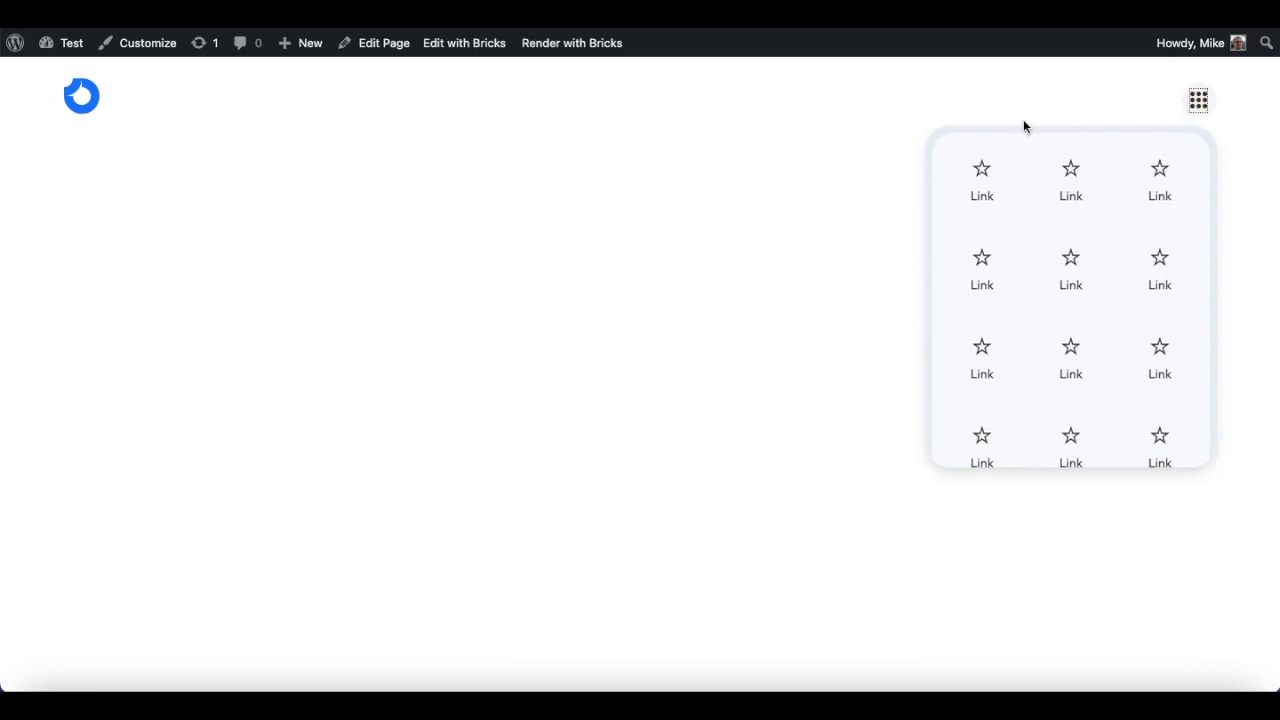
pyautogui.click(1196, 100)
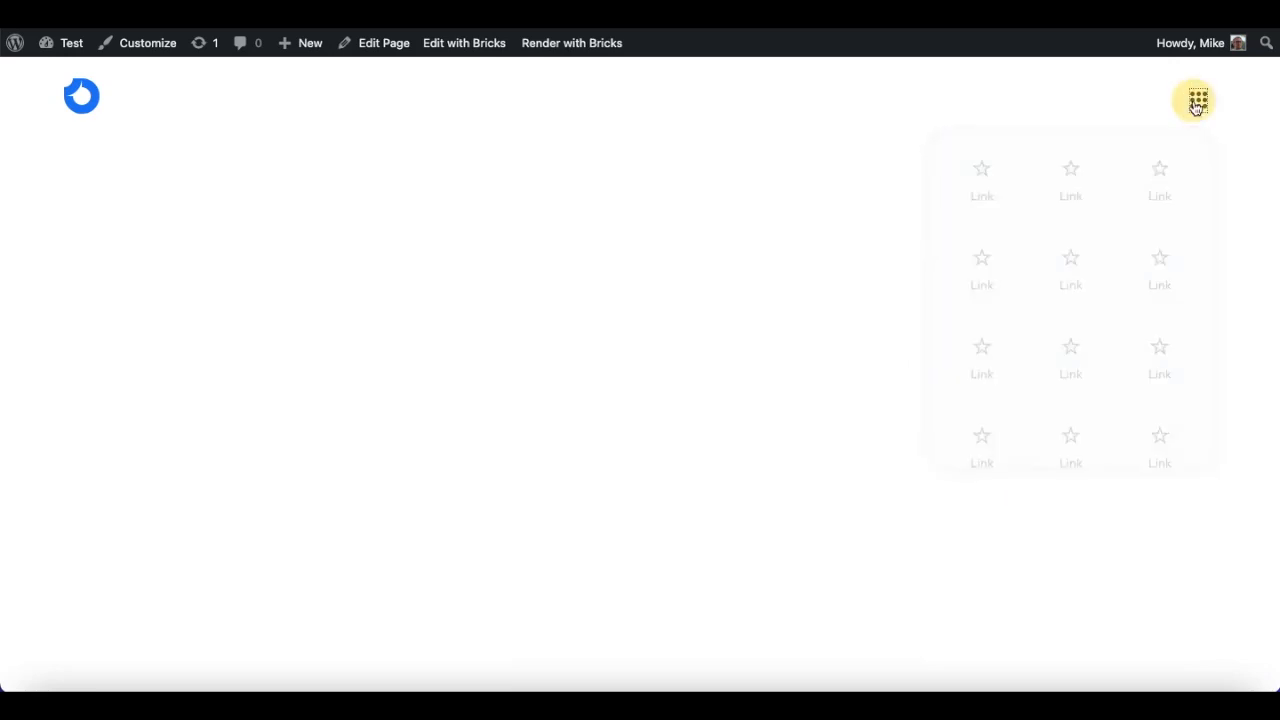
pyautogui.click(1198, 100)
pyautogui.scroll(-3, 1073, 280)
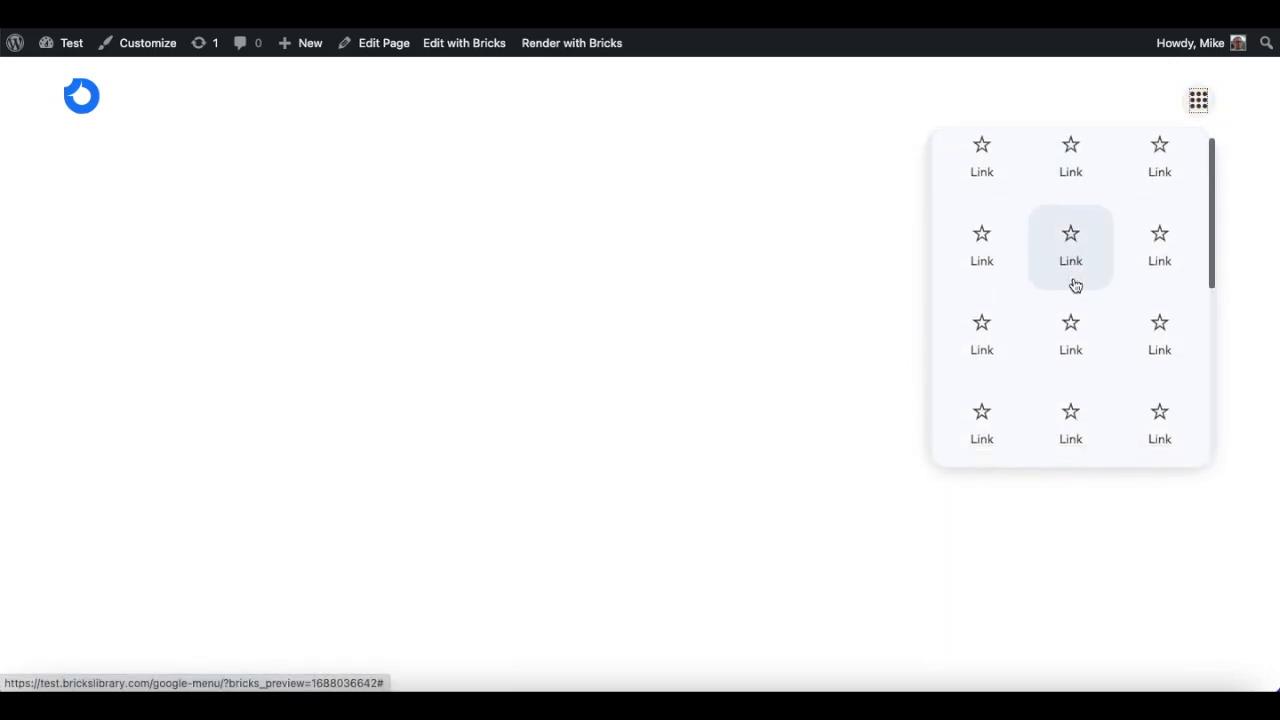
pyautogui.scroll(5, 1075, 285)
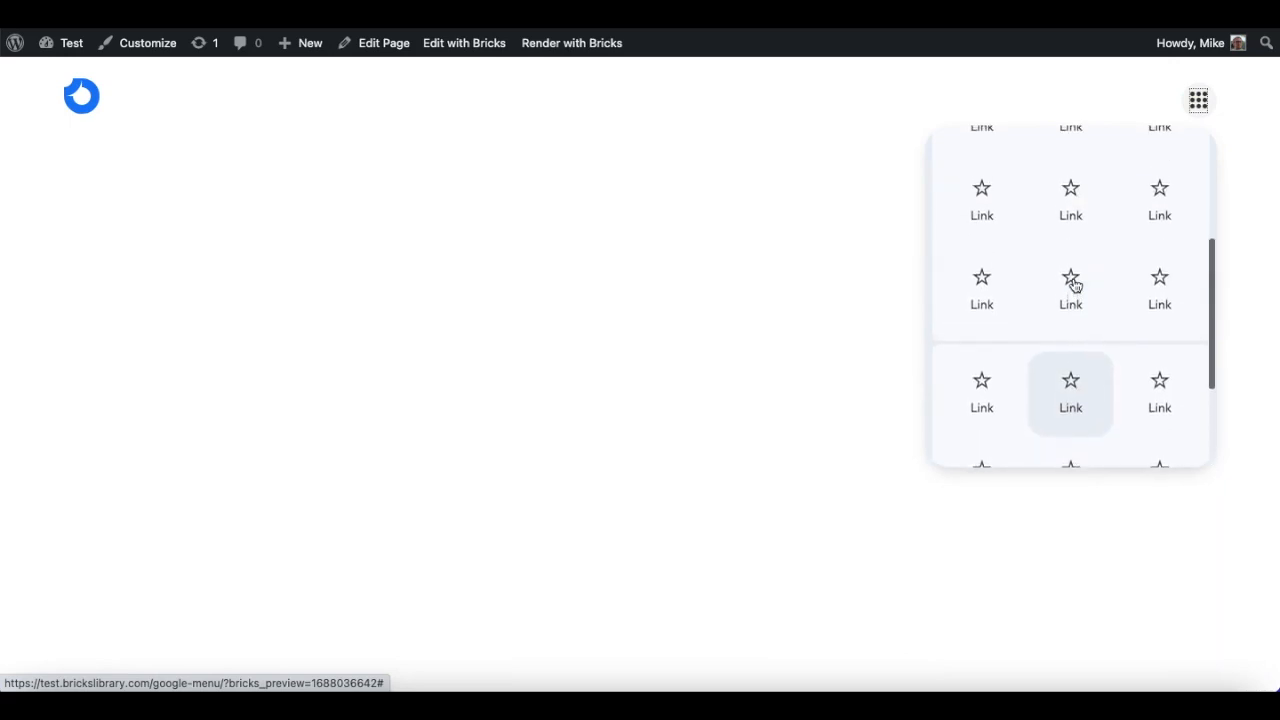
pyautogui.click(809, 271)
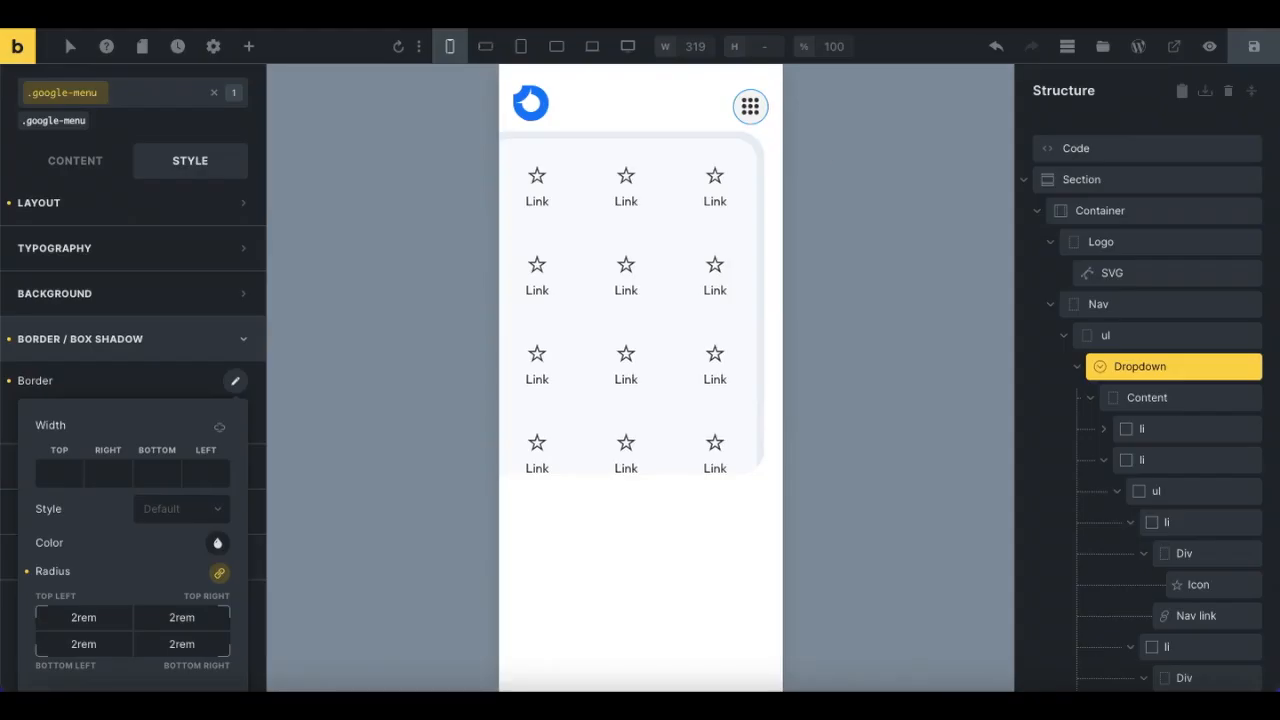
# Step: In the Code element, write a .brxe-dropdown:focus-visible rule with outline: 1px dotted currentColor; directly under the Toggle comment
pyautogui.click(1096, 152)
pyautogui.click(84, 188)
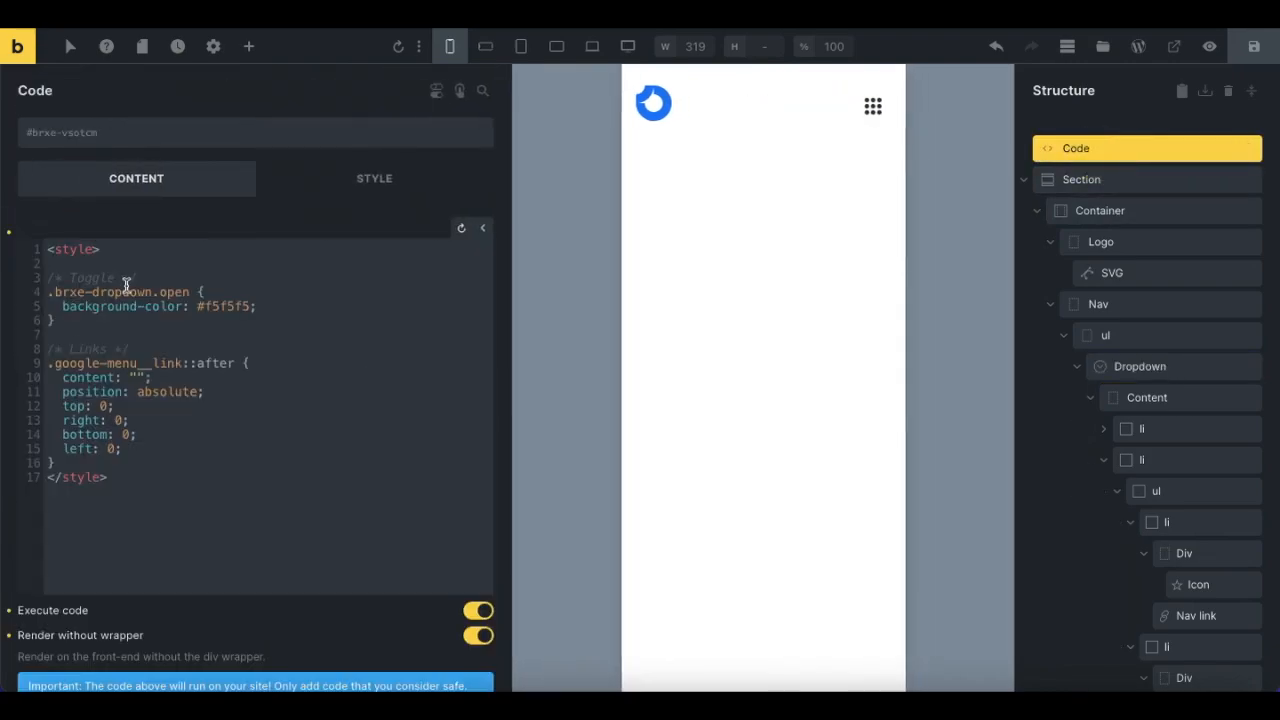
pyautogui.moveTo(150, 293); pyautogui.dragTo(80, 293)
pyautogui.click(166, 277)
pyautogui.press('Return')
pyautogui.write('.brxe-dropdown')
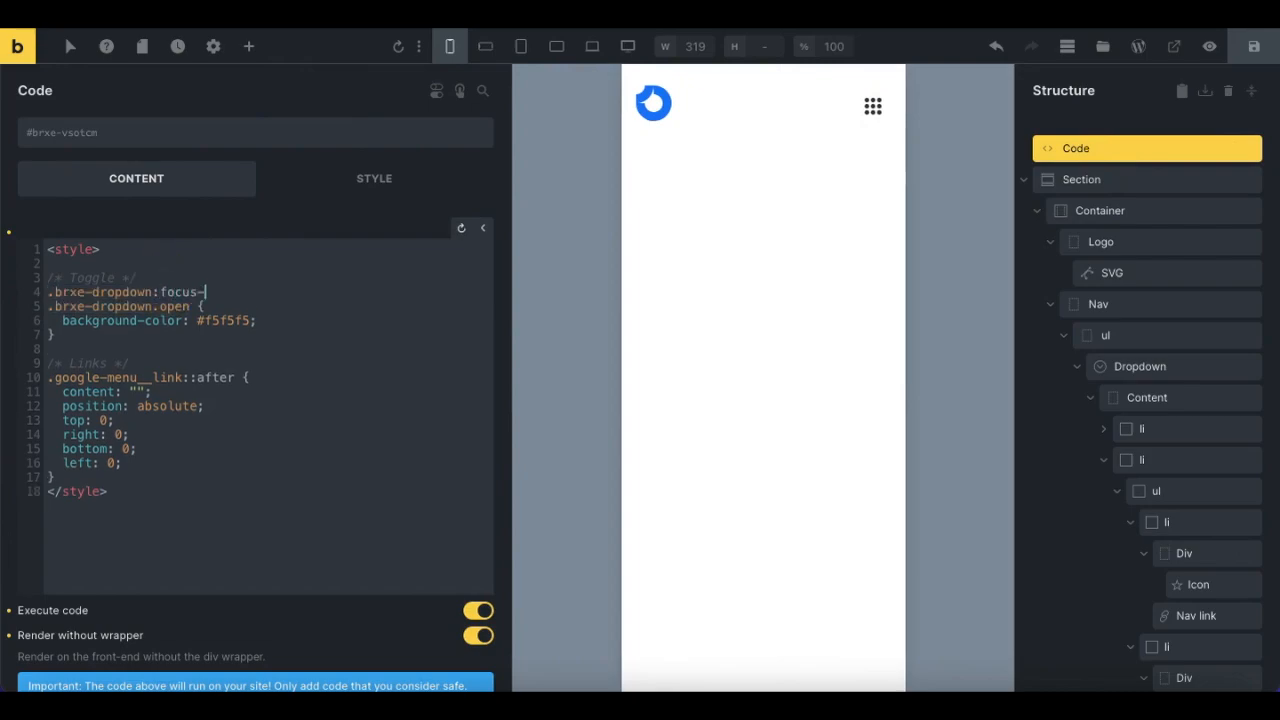
pyautogui.write(':focus-visible {')
pyautogui.press('Return')
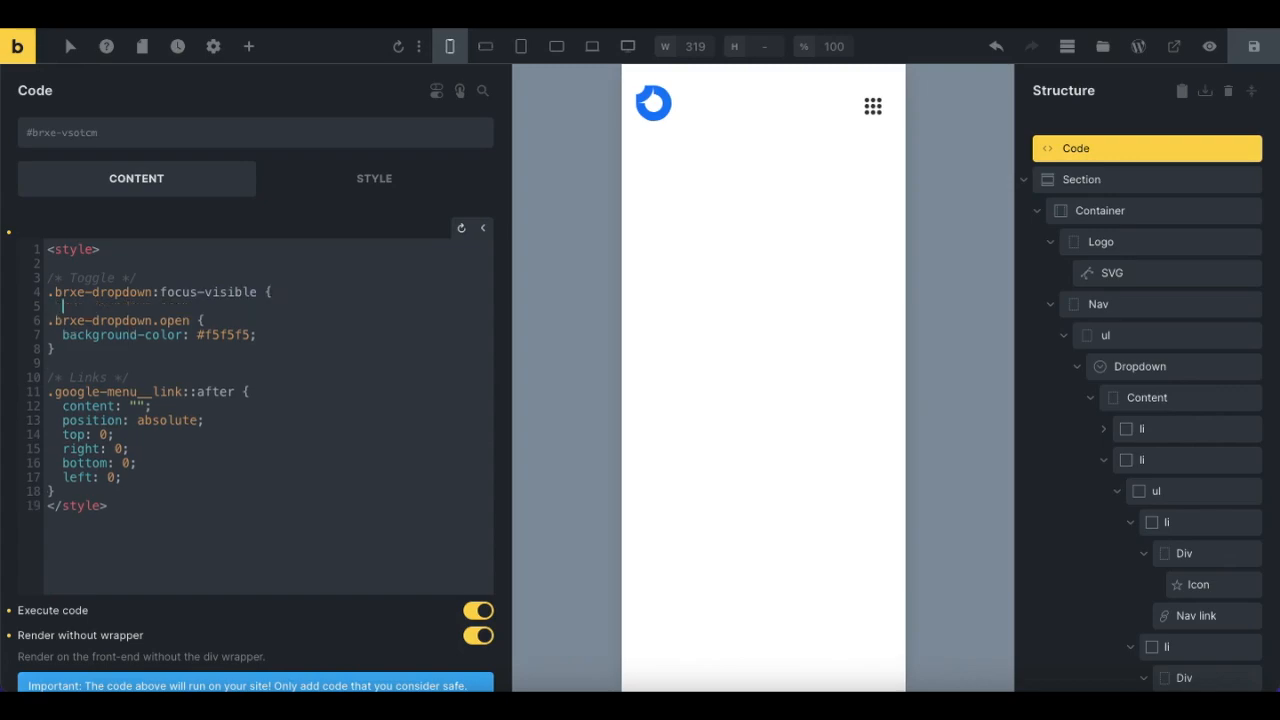
pyautogui.press('Return')
pyautogui.write('}')
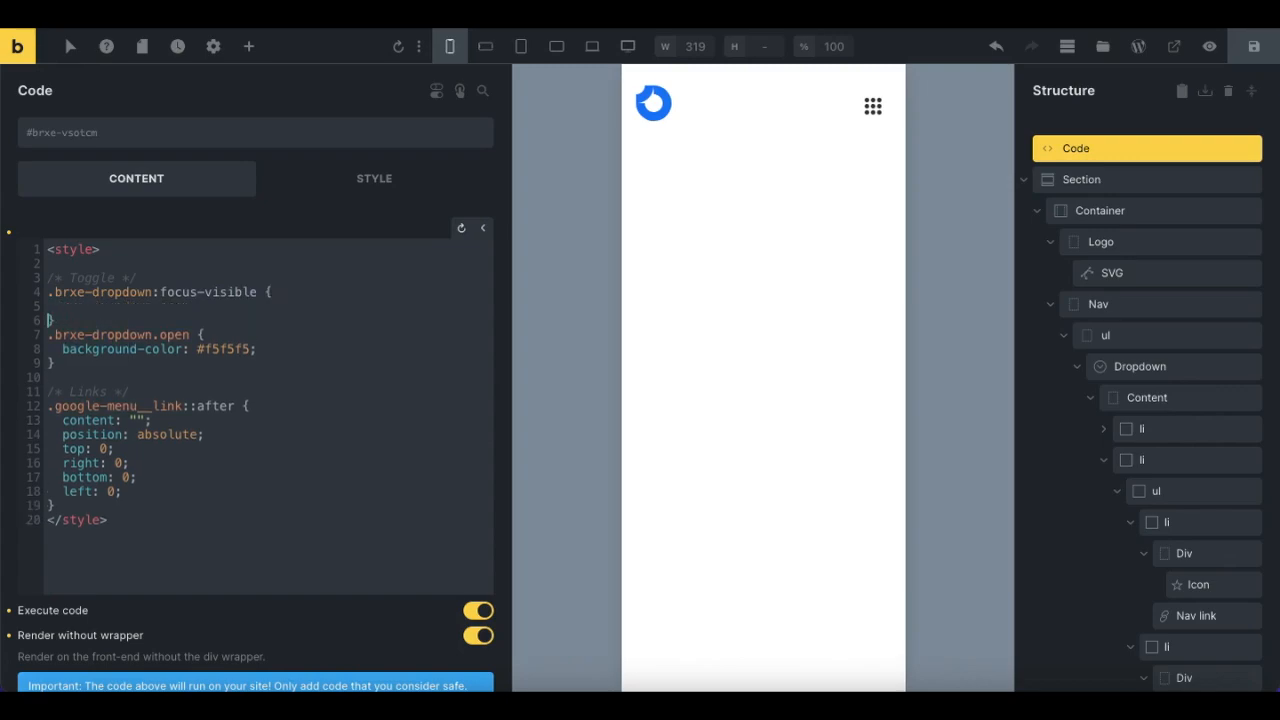
pyautogui.click(175, 307)
pyautogui.write('out')
# Step: Duplicate the .brxe-dropdown:focus-visible rule directly below the .brxe-dropdown.open rule in the Code element
pyautogui.moveTo(50, 306); pyautogui.dragTo(42, 299)
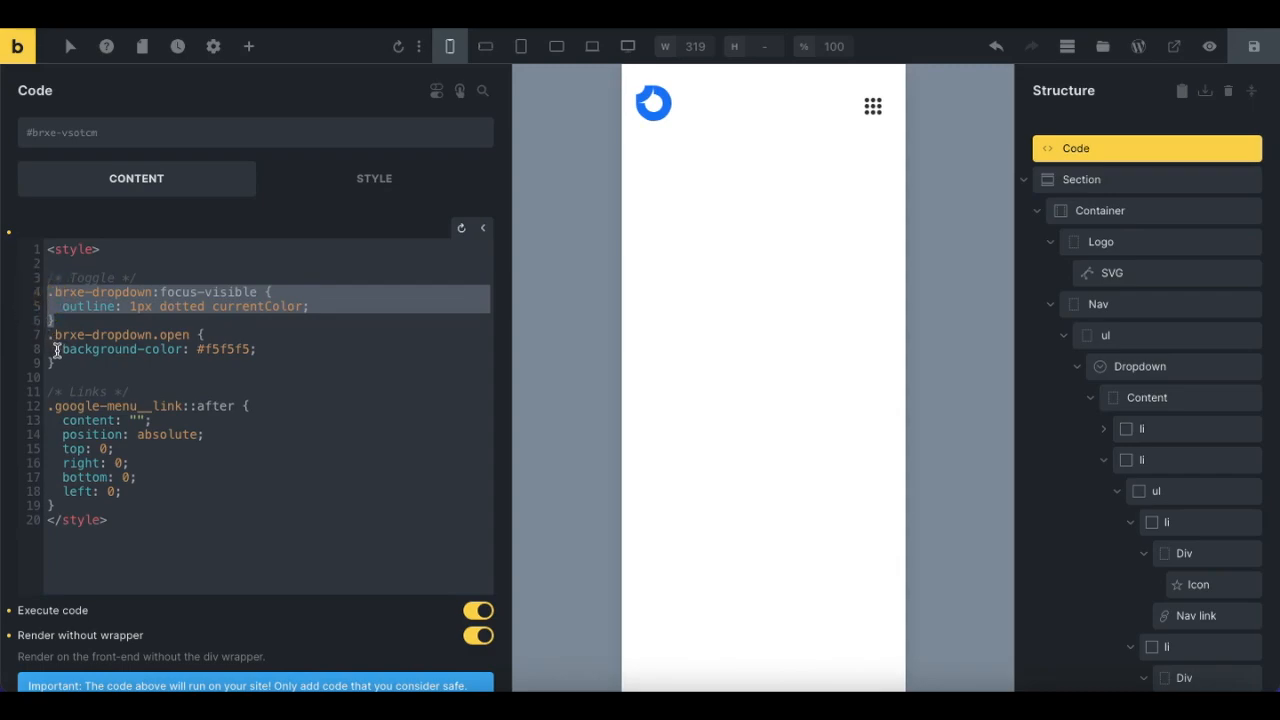
pyautogui.hotkey('ctrl', 'c')
pyautogui.click(57, 362)
pyautogui.press('Return')
pyautogui.hotkey('ctrl', 'v')
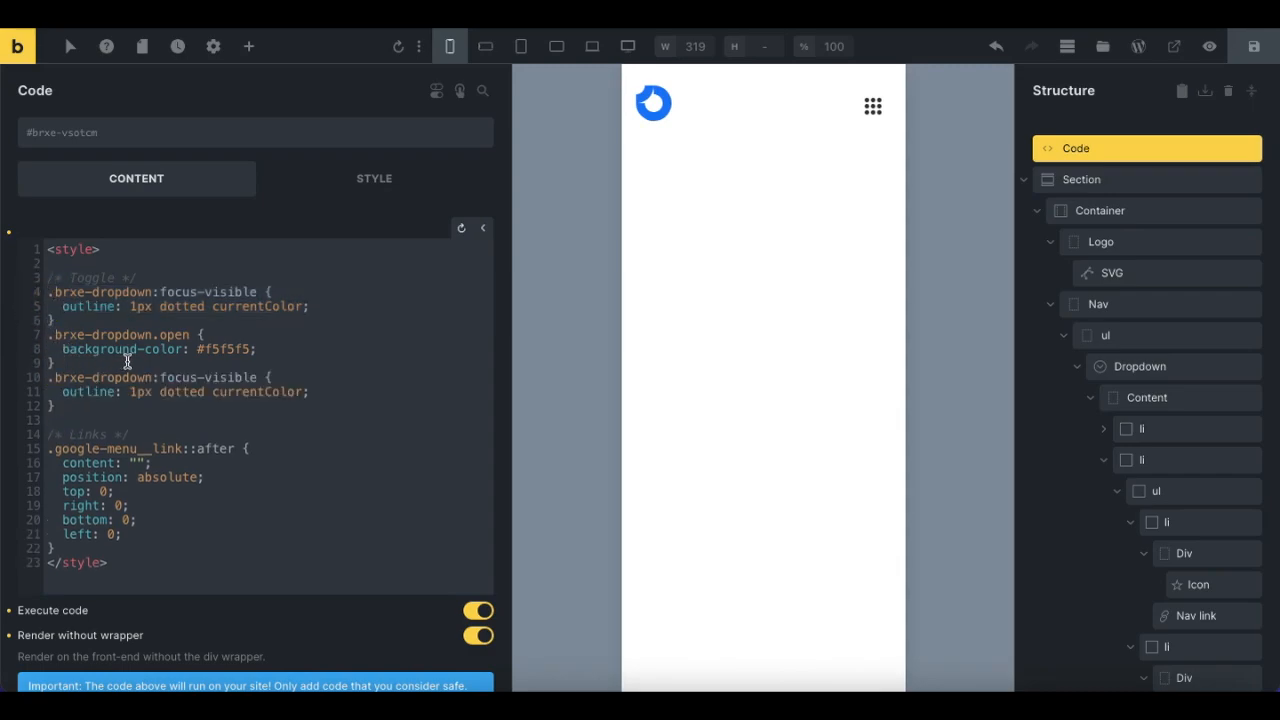
# Step: Turn the duplicated rule into .brxe-dropdown button with outline: none!important; run the code and test the toggle on the live page
pyautogui.moveTo(301, 391); pyautogui.dragTo(130, 391)
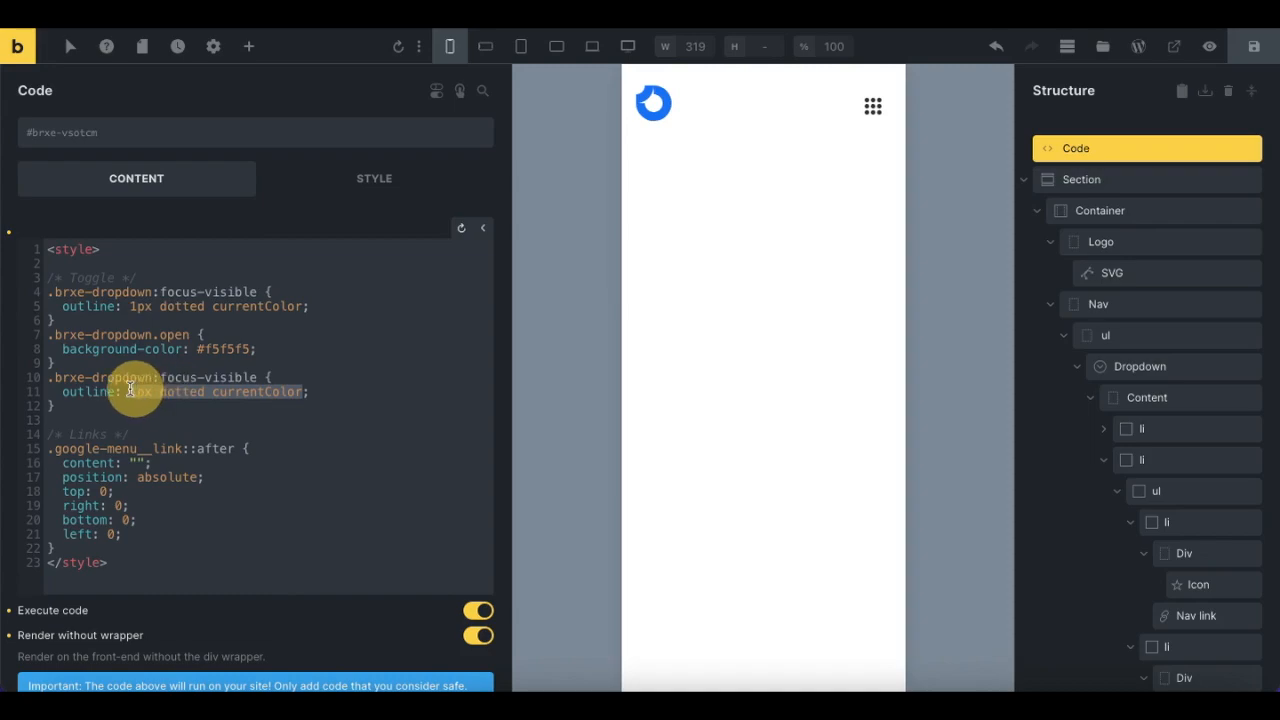
pyautogui.write('none!important;')
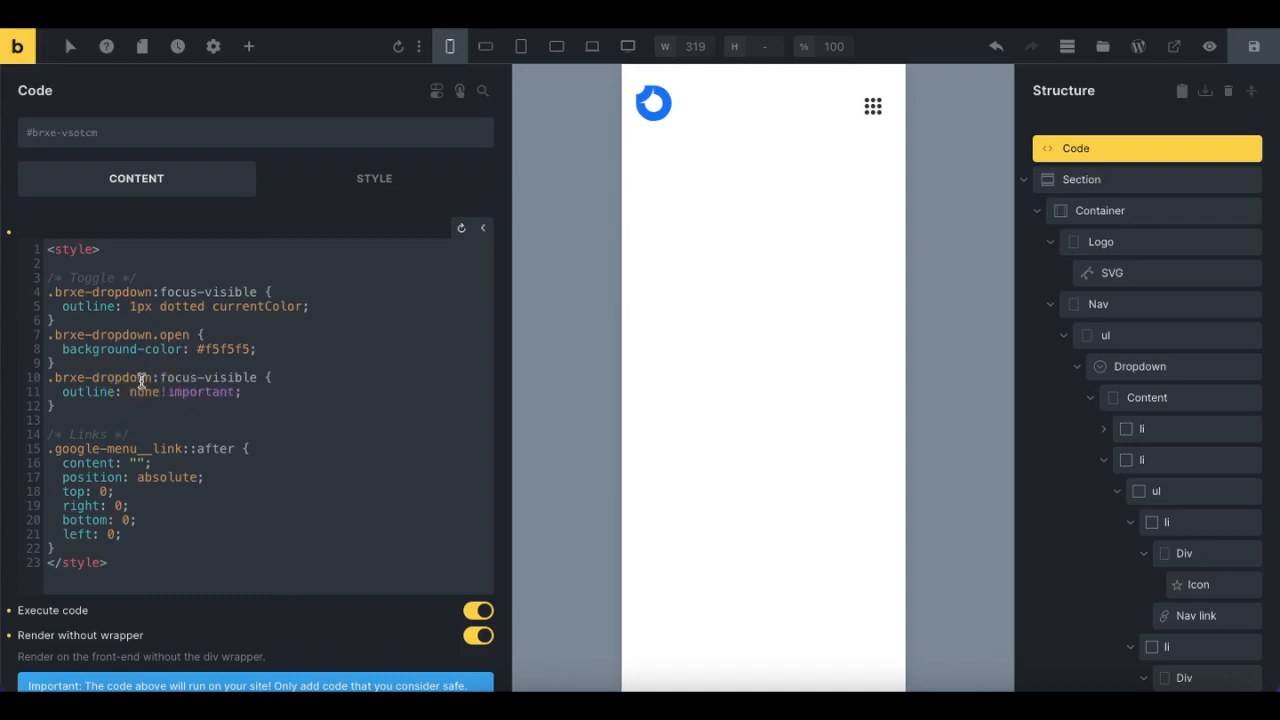
pyautogui.moveTo(256, 377); pyautogui.dragTo(154, 377)
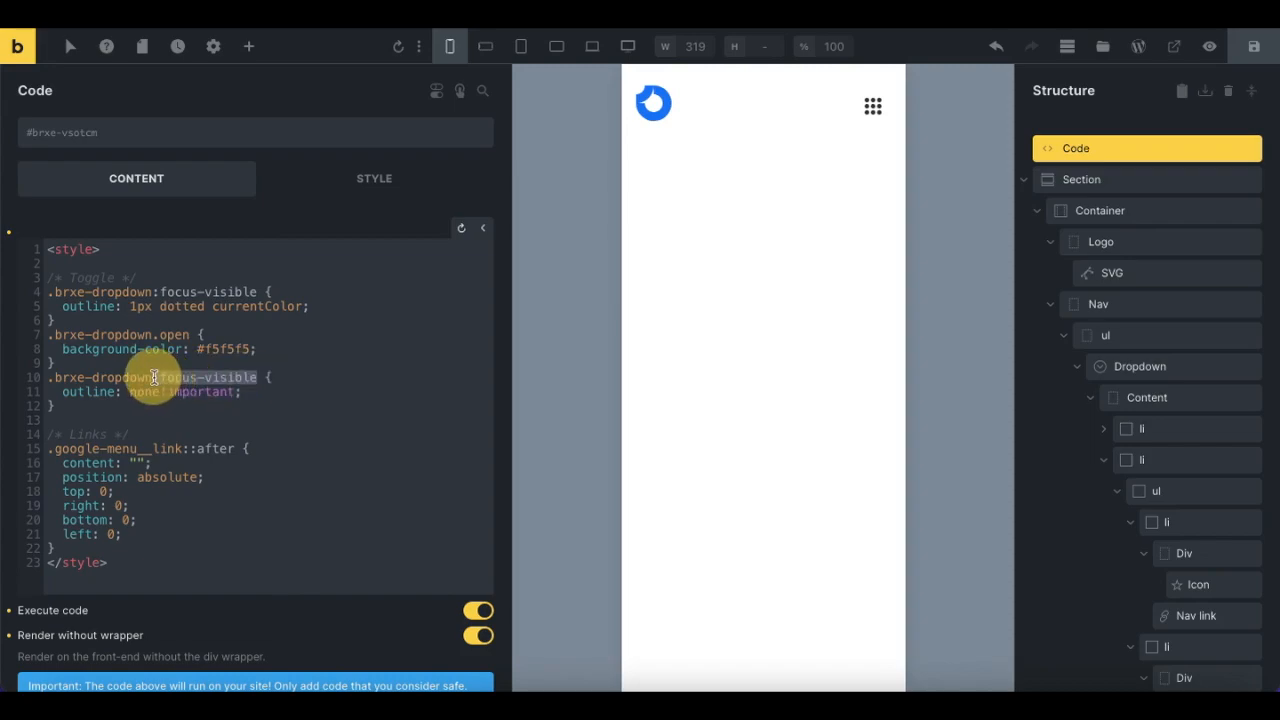
pyautogui.click(461, 228)
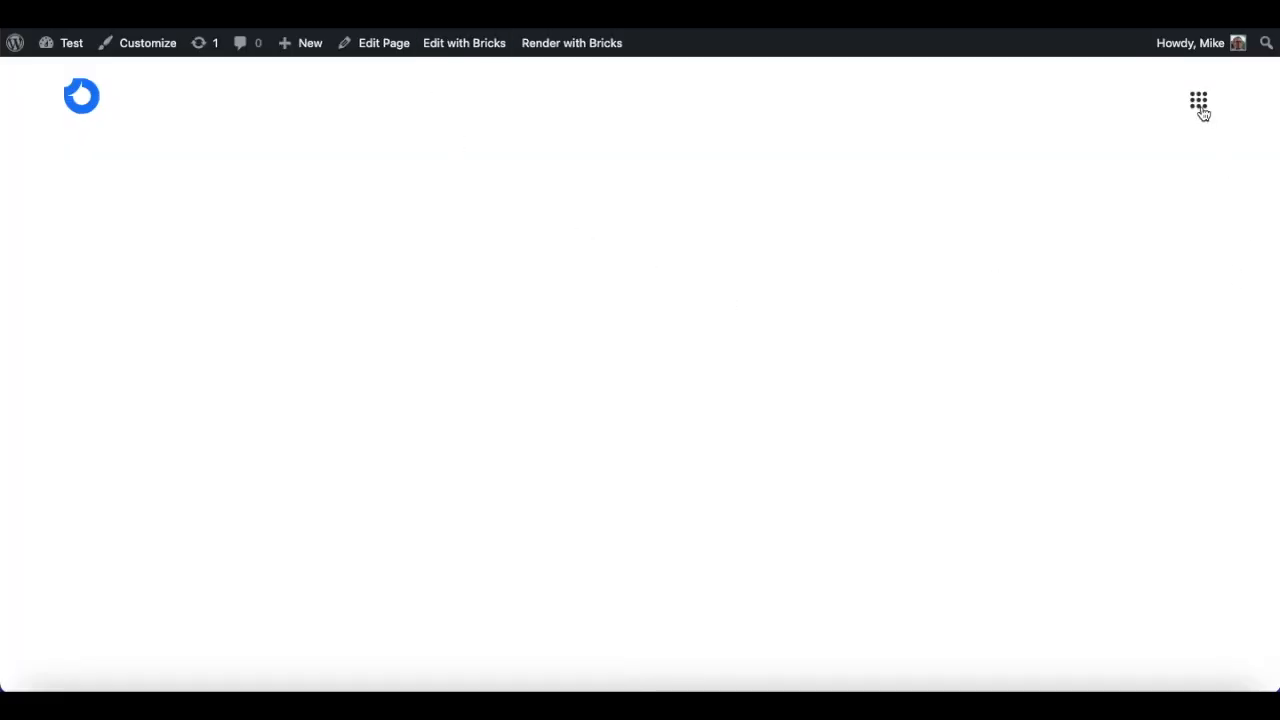
pyautogui.click(1199, 102)
pyautogui.click(1204, 112)
pyautogui.click(1204, 112)
pyautogui.click(1204, 113)
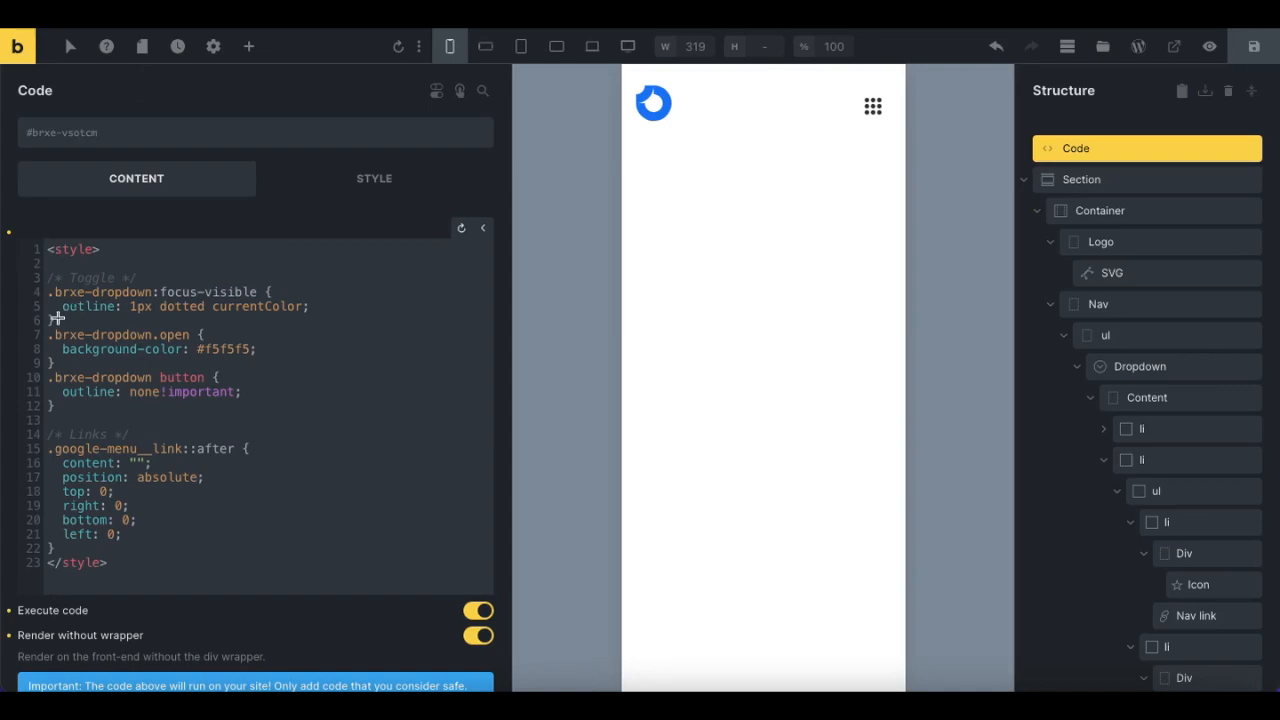
# Step: Move the .brxe-dropdown:focus-visible rule below the .brxe-dropdown button rule, save, and test the toggle on the live page
pyautogui.moveTo(57, 322); pyautogui.dragTo(150, 277)
pyautogui.hotkey('ctrl', 'x')
pyautogui.click(73, 363)
pyautogui.hotkey('ctrl', 'v')
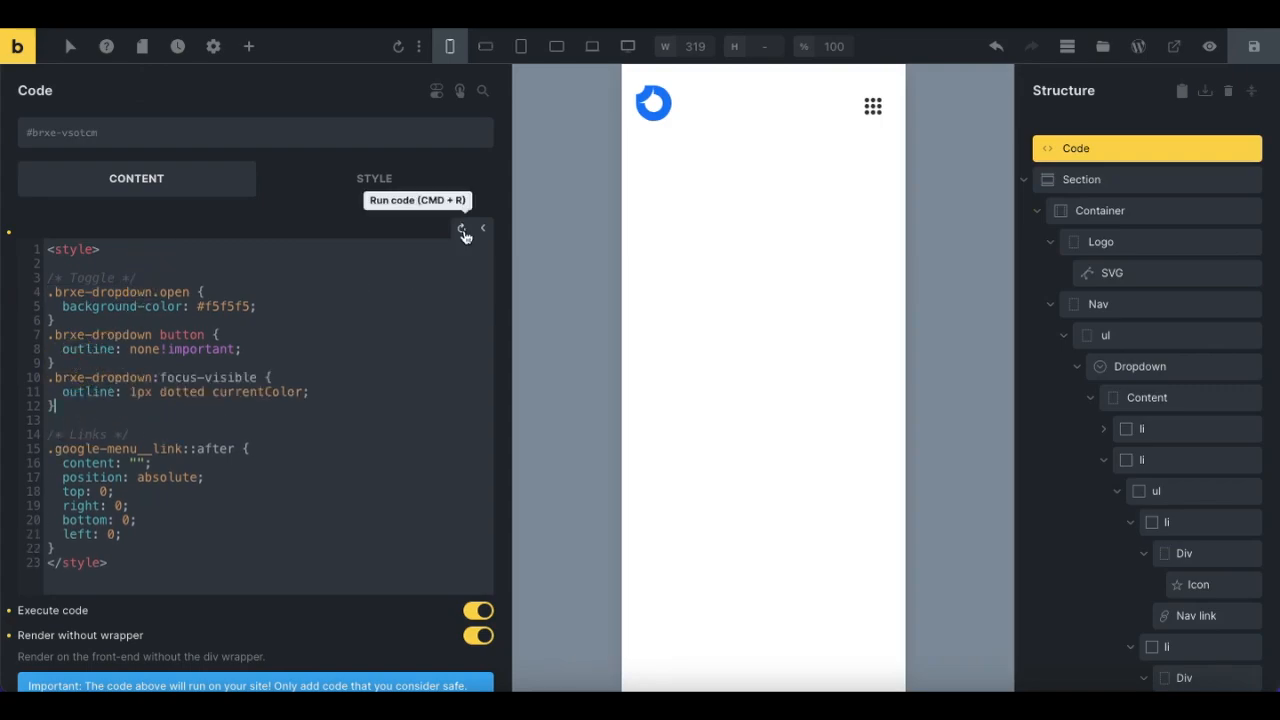
pyautogui.click(1255, 47)
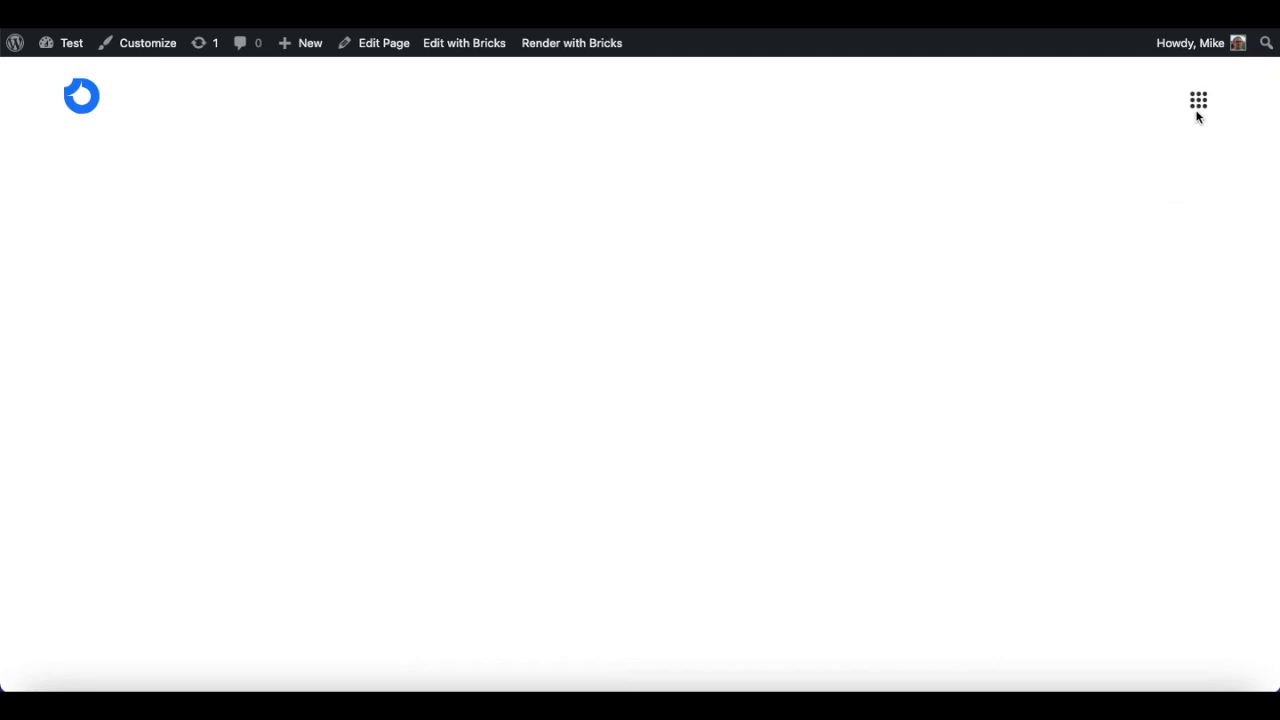
pyautogui.click(1199, 108)
pyautogui.click(1199, 108)
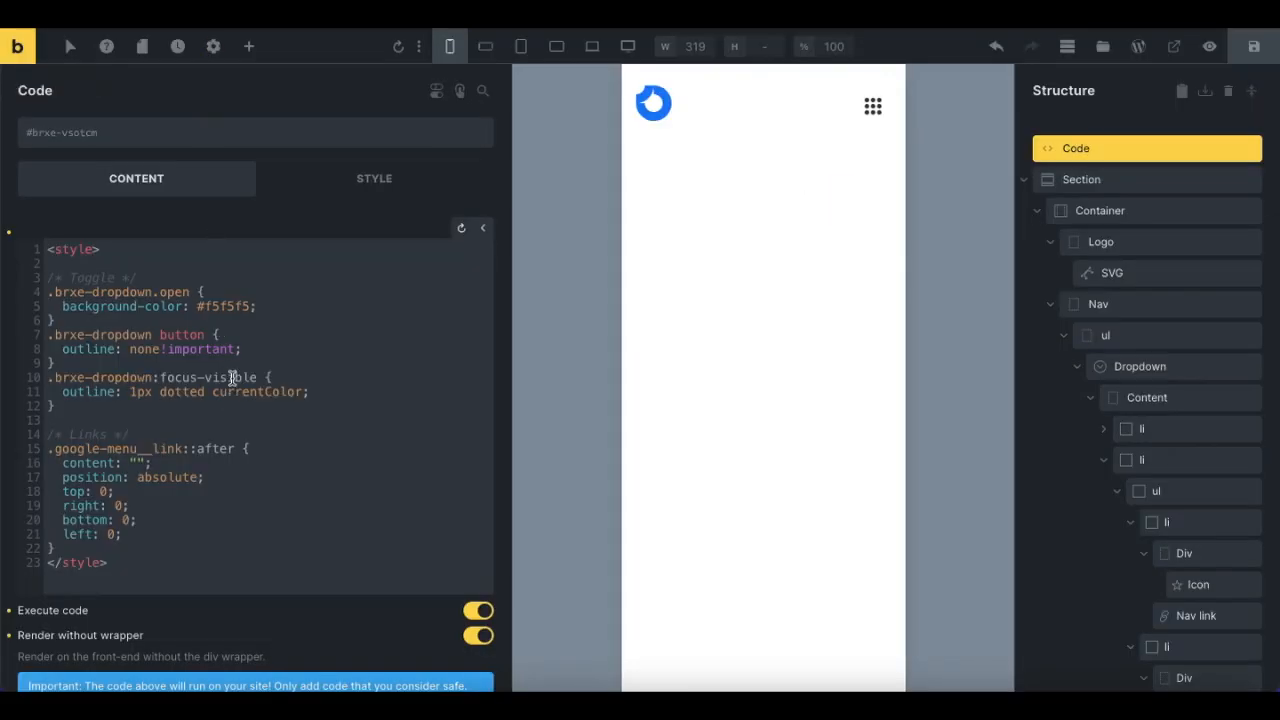
# Step: Change the outline rule's pseudo-class to :focus-within, run and save the code, and check the open dropdown on the live page
pyautogui.doubleClick(231, 378)
pyautogui.write('w')
pyautogui.click(461, 230)
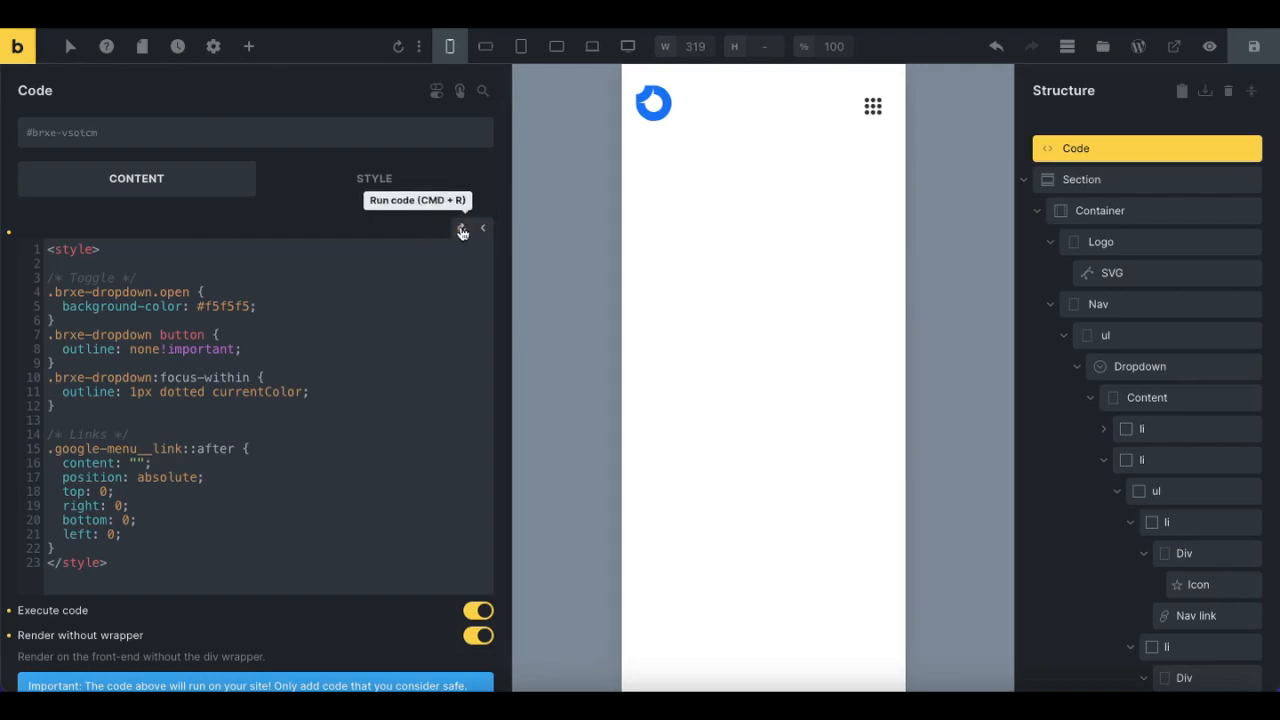
pyautogui.click(1254, 46)
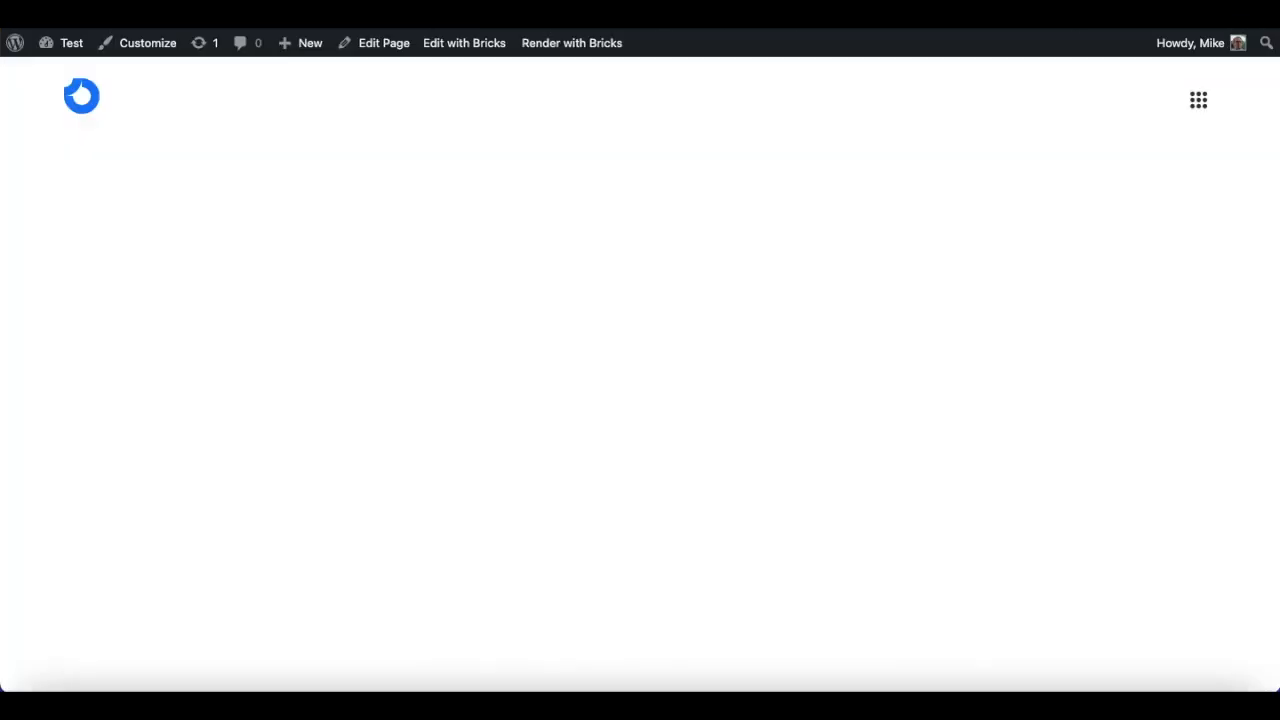
pyautogui.click(1203, 111)
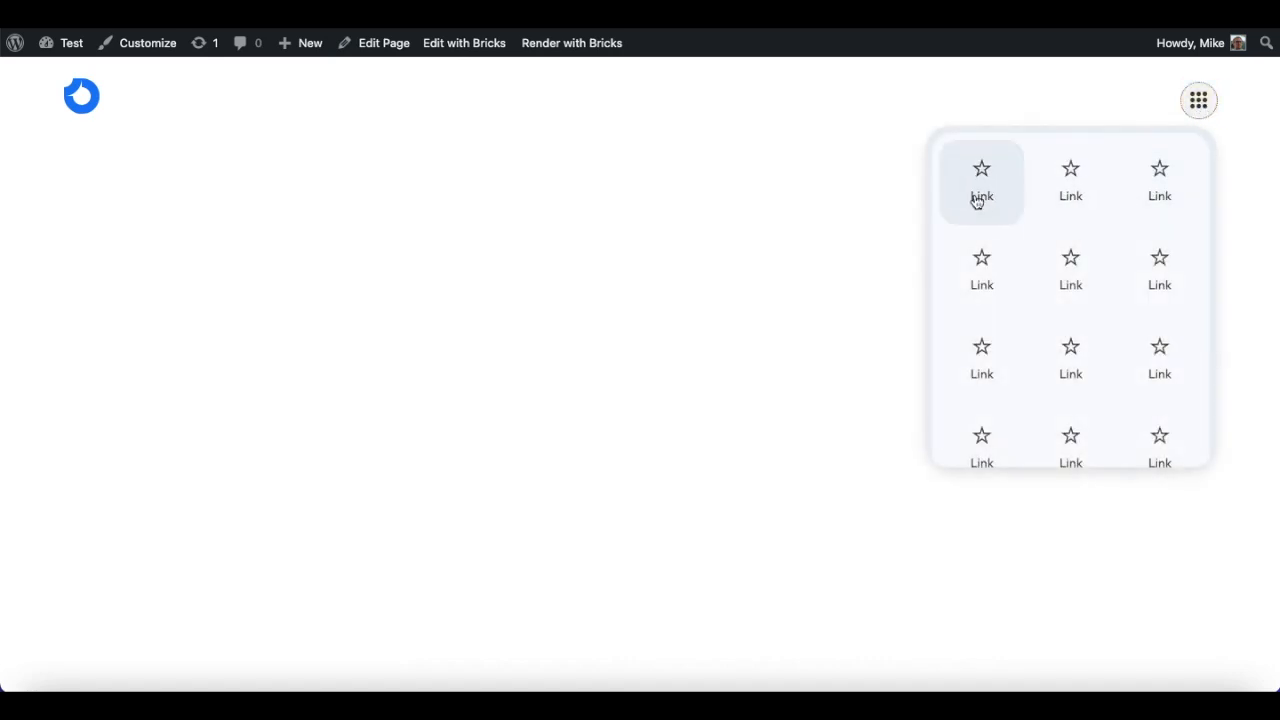
pyautogui.scroll(-5, 974, 306)
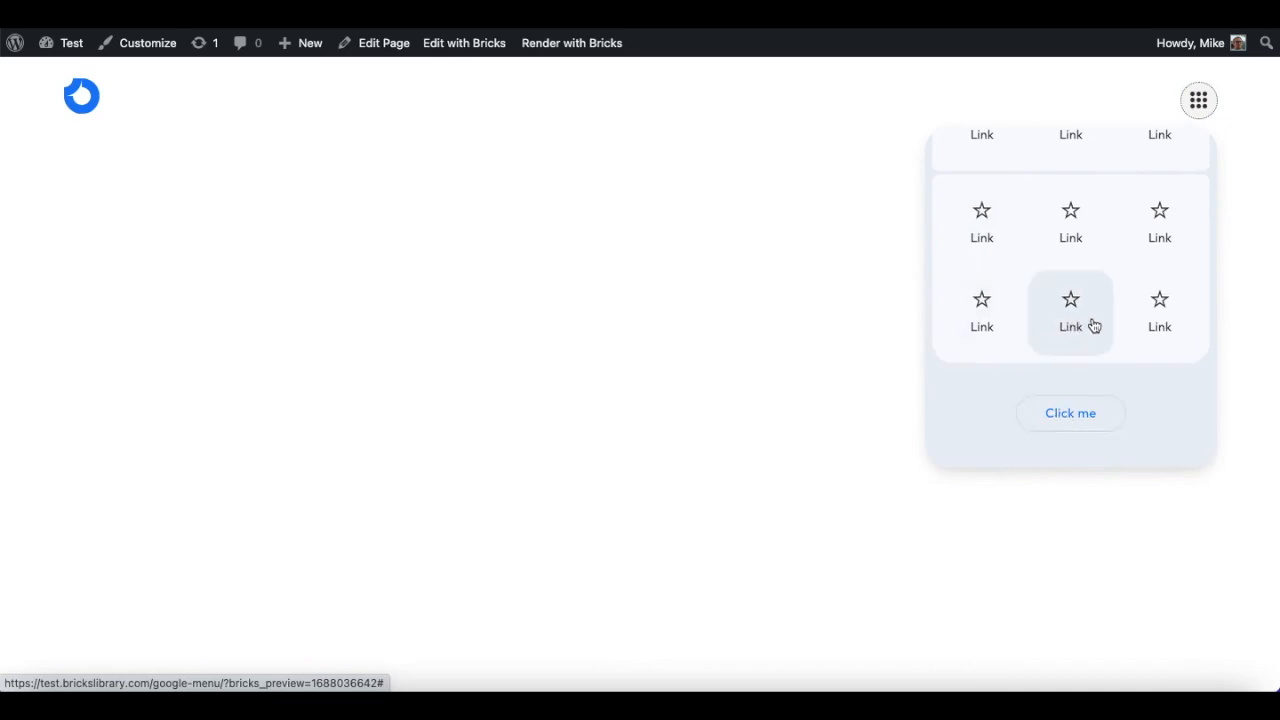
pyautogui.scroll(5, 1092, 324)
pyautogui.click(641, 372)
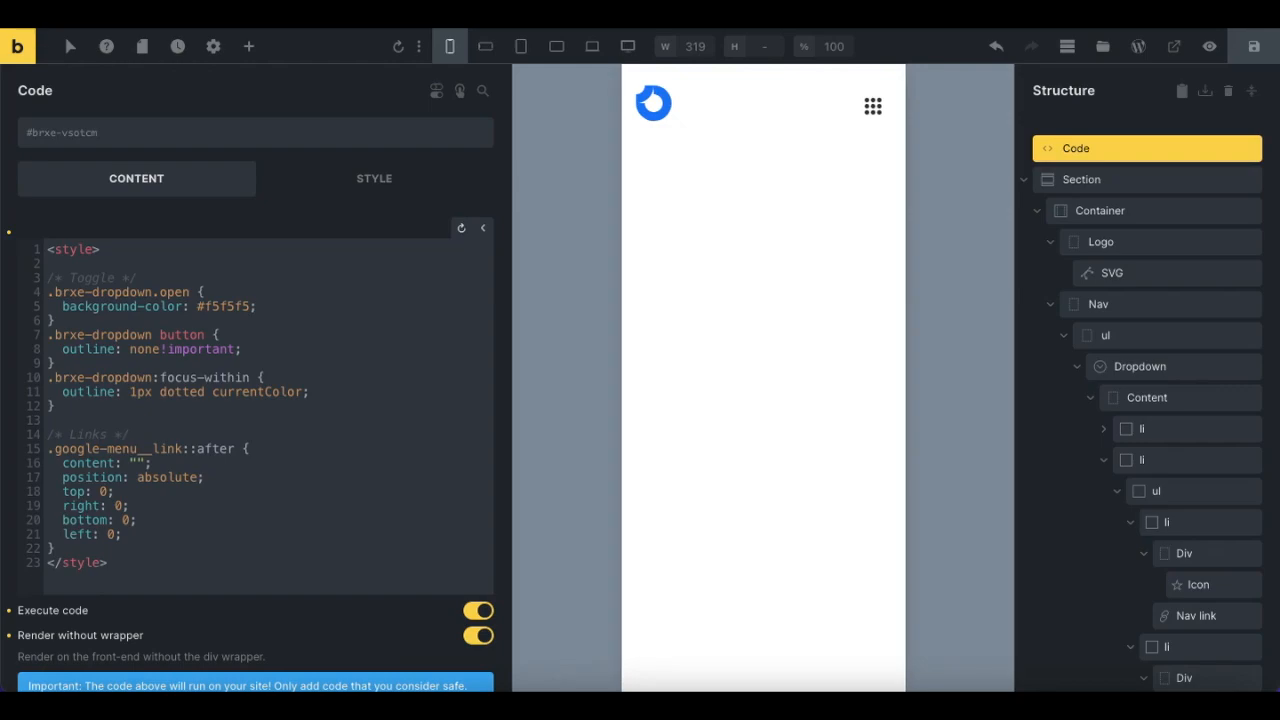
# Step: Make the Logo an a [link] element with the external URL /home and save
pyautogui.click(1098, 241)
pyautogui.click(170, 317)
pyautogui.click(163, 343)
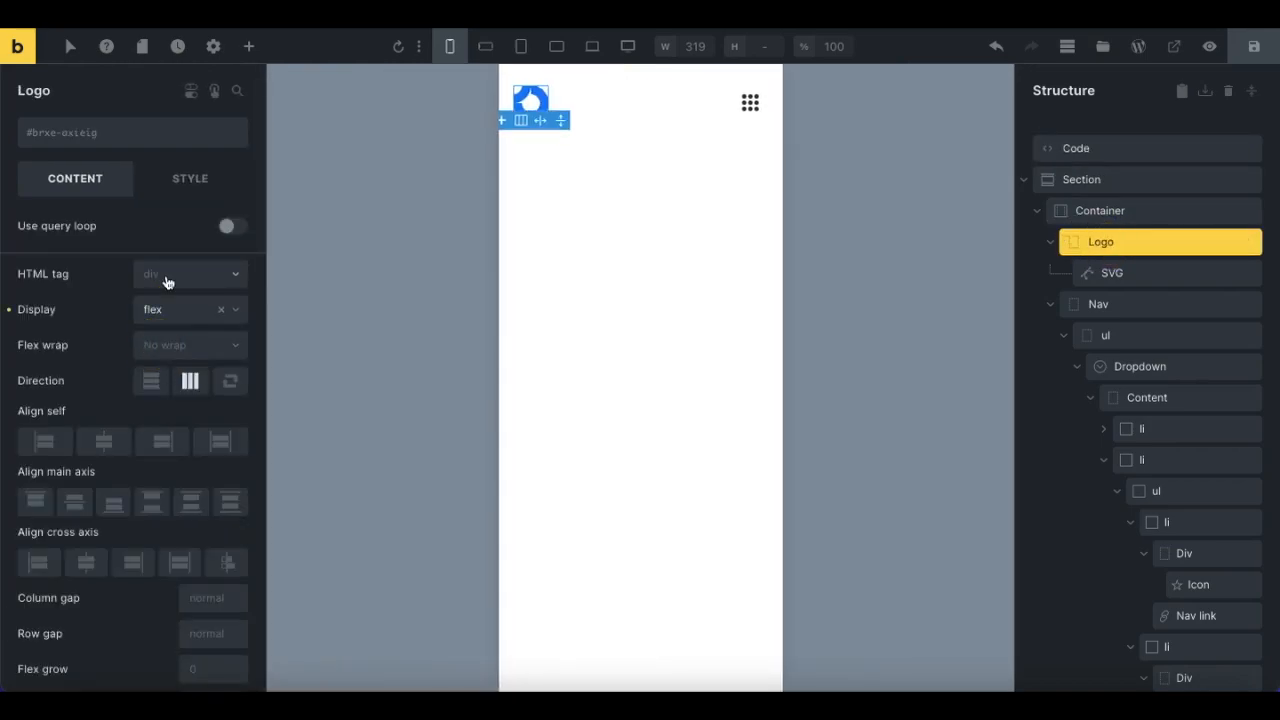
pyautogui.click(167, 282)
pyautogui.click(160, 360)
pyautogui.click(80, 300)
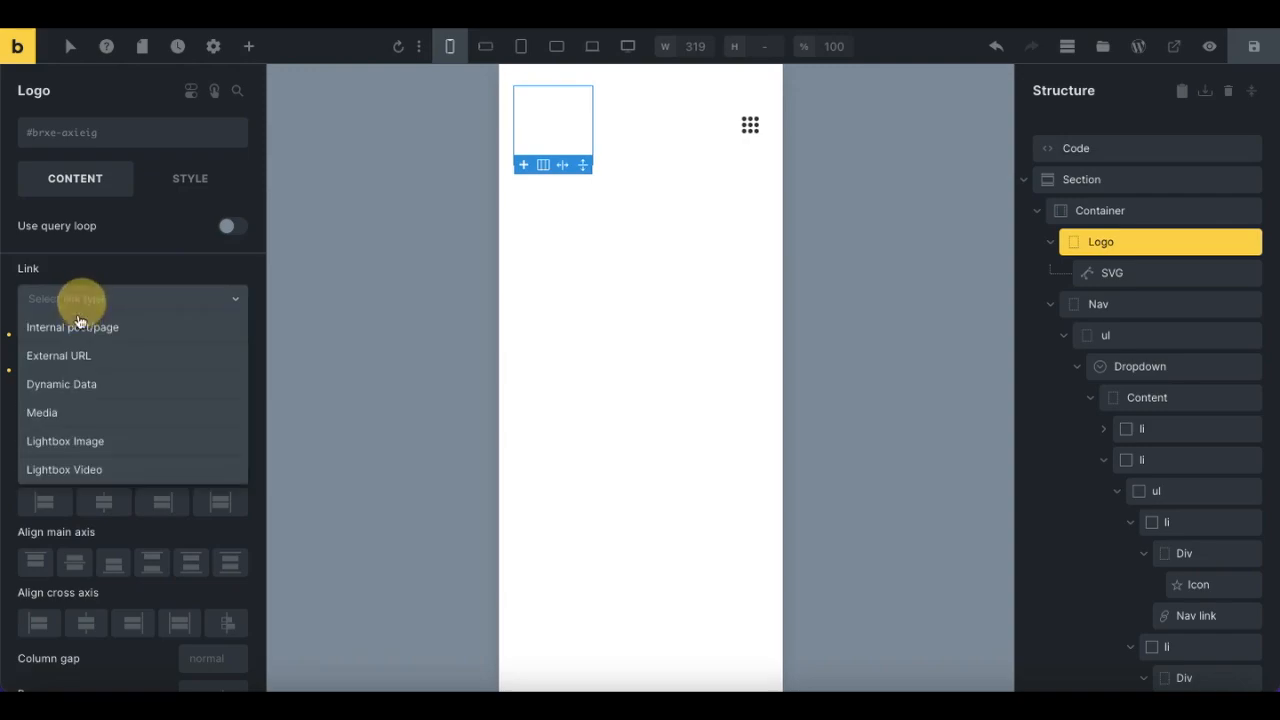
pyautogui.click(63, 356)
pyautogui.click(63, 360)
pyautogui.write('/home')
pyautogui.click(1255, 50)
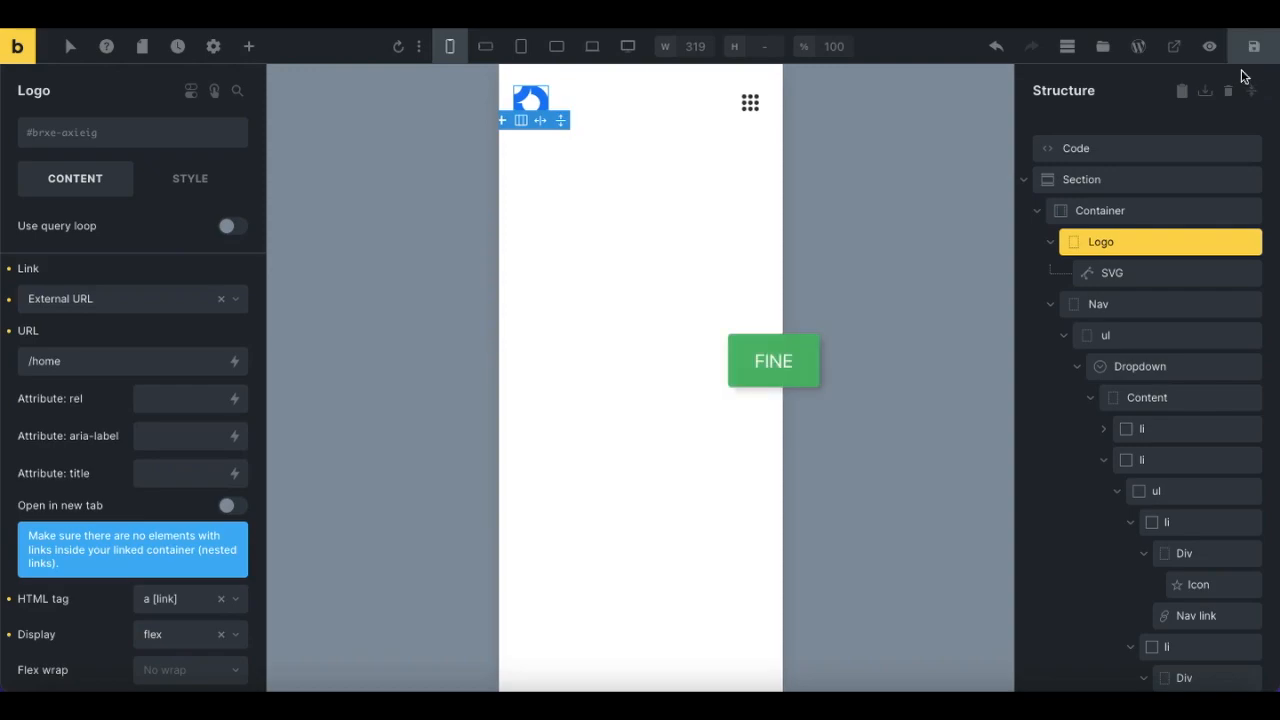
# Step: Give the Nav's .google-nav class a border width of 1px, linked across all four sides, in its normal state
pyautogui.click(1145, 308)
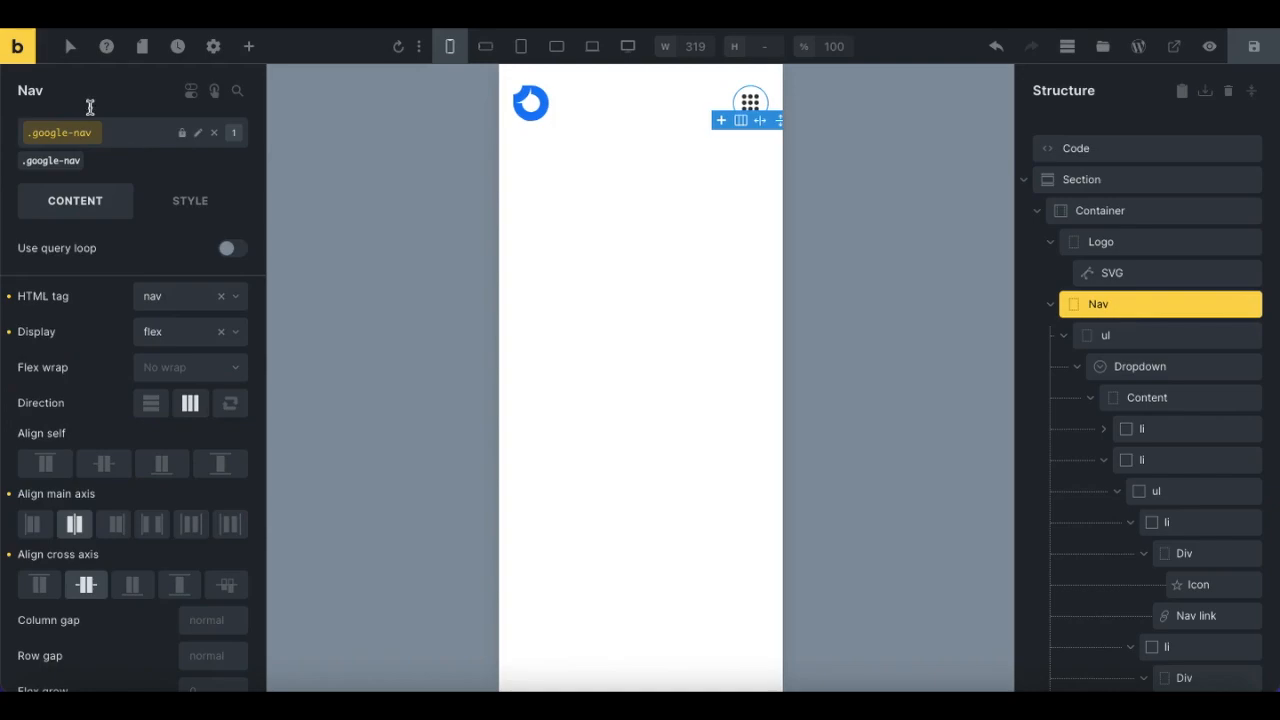
pyautogui.click(69, 46)
pyautogui.click(60, 80)
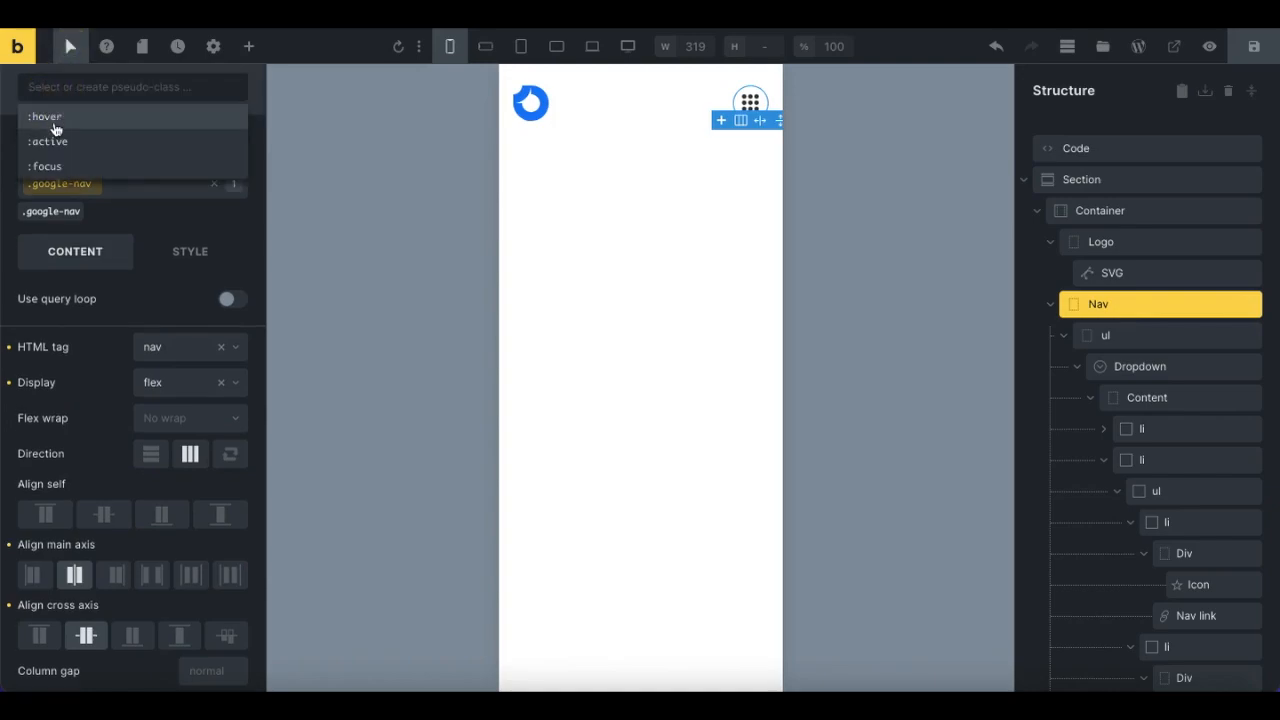
pyautogui.click(52, 114)
pyautogui.click(69, 46)
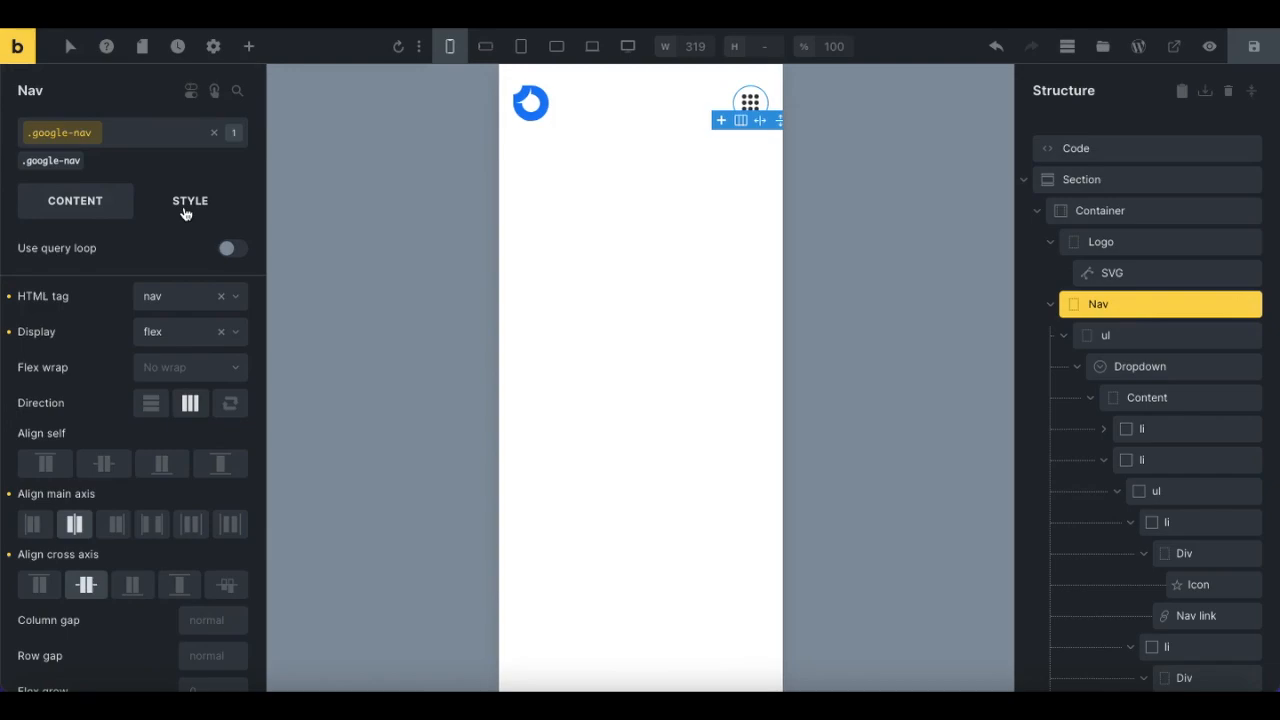
pyautogui.click(185, 208)
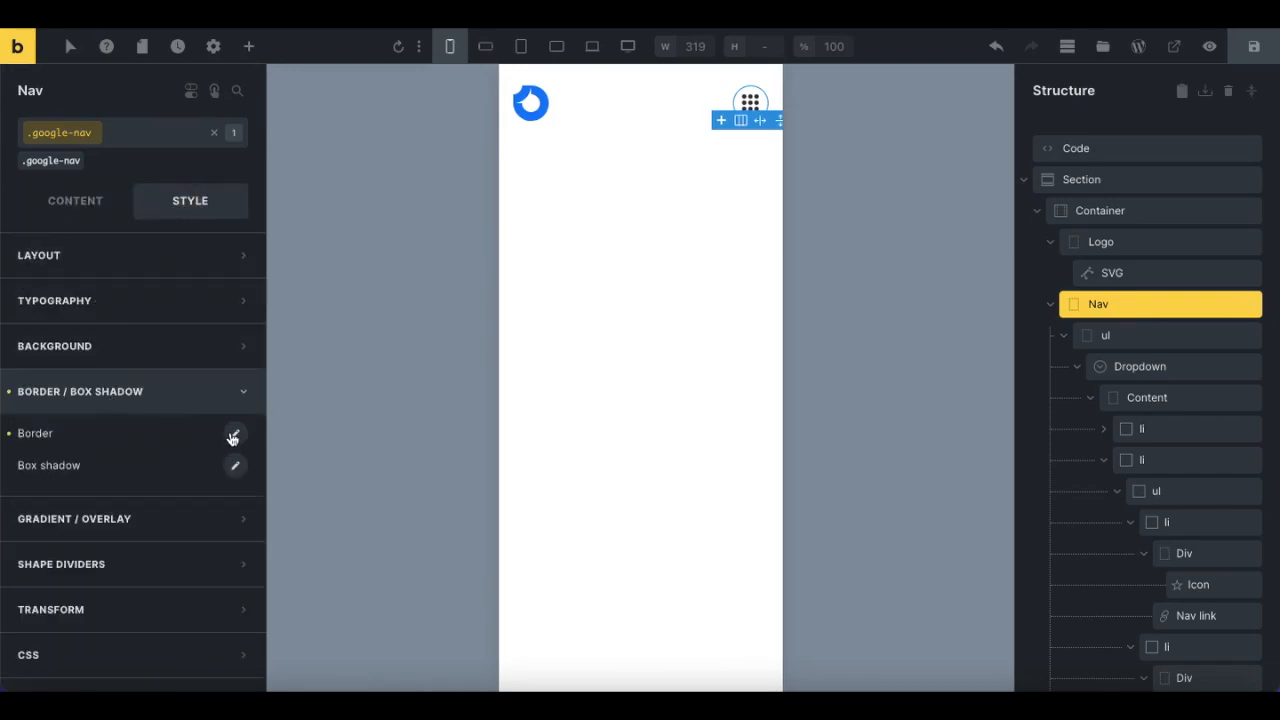
pyautogui.click(233, 436)
pyautogui.click(64, 525)
pyautogui.write('1px')
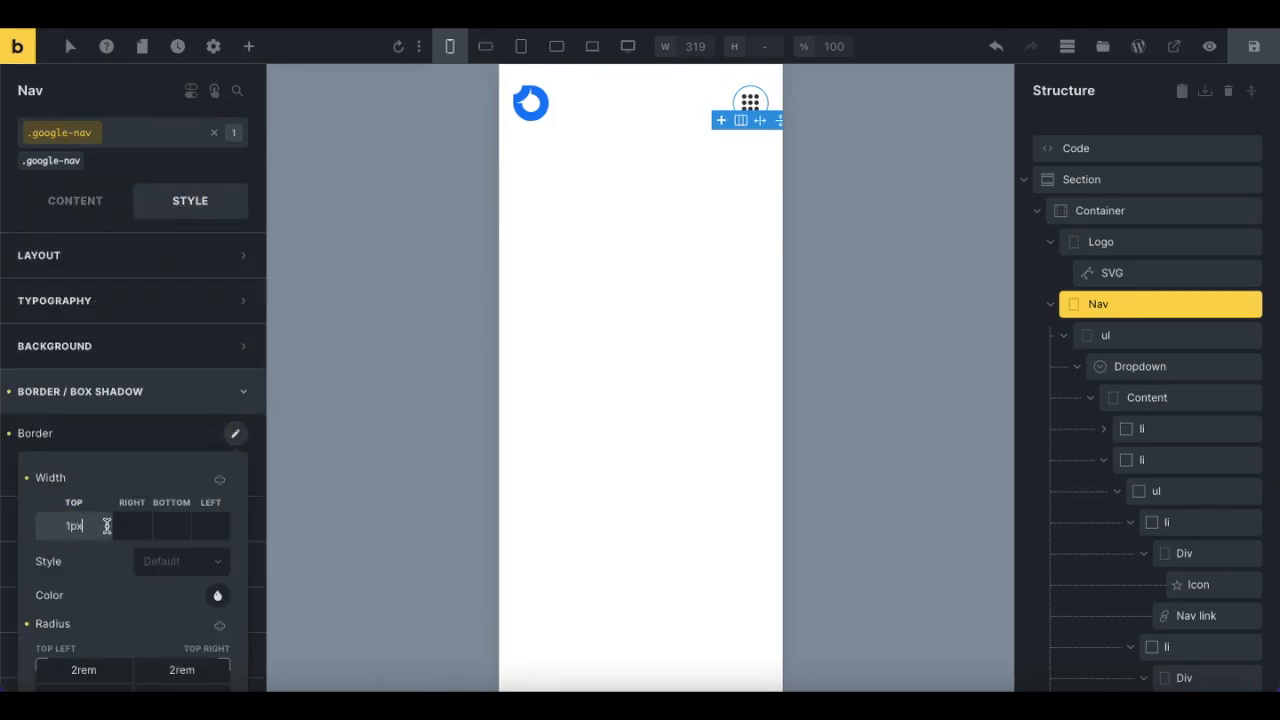
pyautogui.click(219, 479)
pyautogui.click(219, 479)
# Step: Set the Nav's border style to Solid and its color to RGB 56, 56, 56 with alpha 0
pyautogui.click(179, 568)
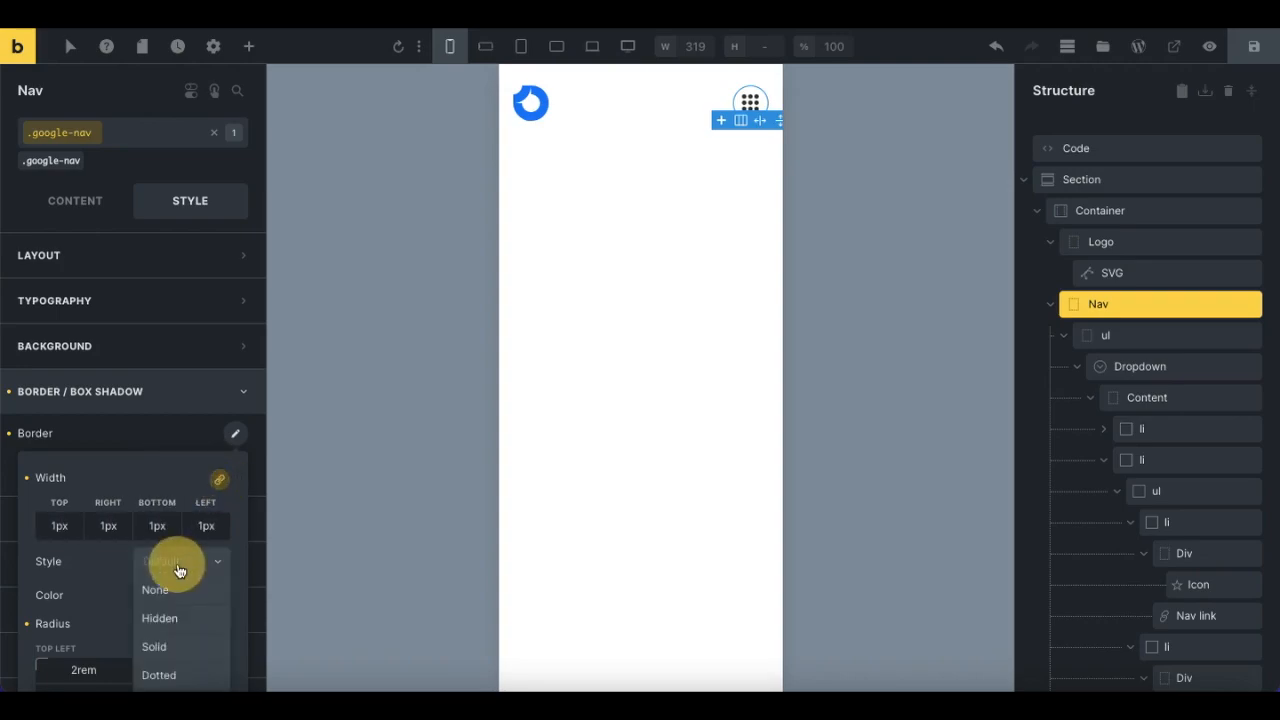
pyautogui.scroll(-1, 178, 572)
pyautogui.click(168, 577)
pyautogui.click(214, 540)
pyautogui.scroll(-1, 214, 540)
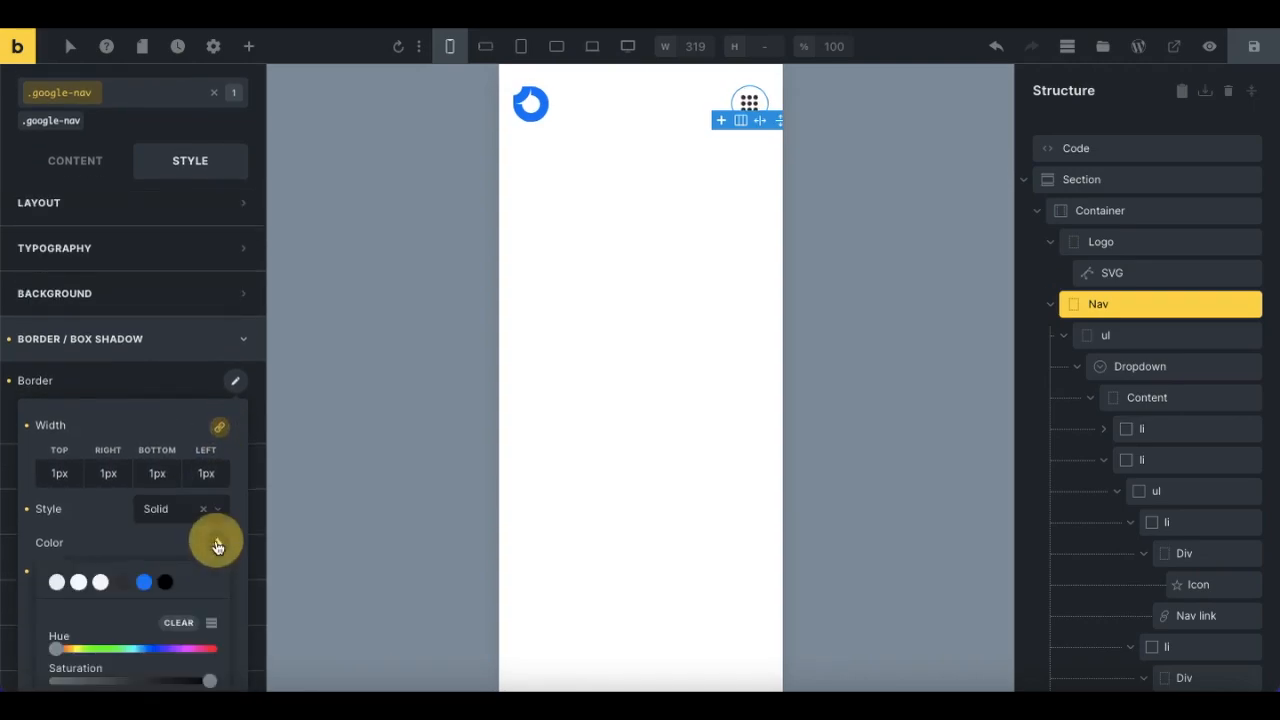
pyautogui.scroll(-1, 149, 594)
pyautogui.moveTo(209, 587); pyautogui.dragTo(24, 594)
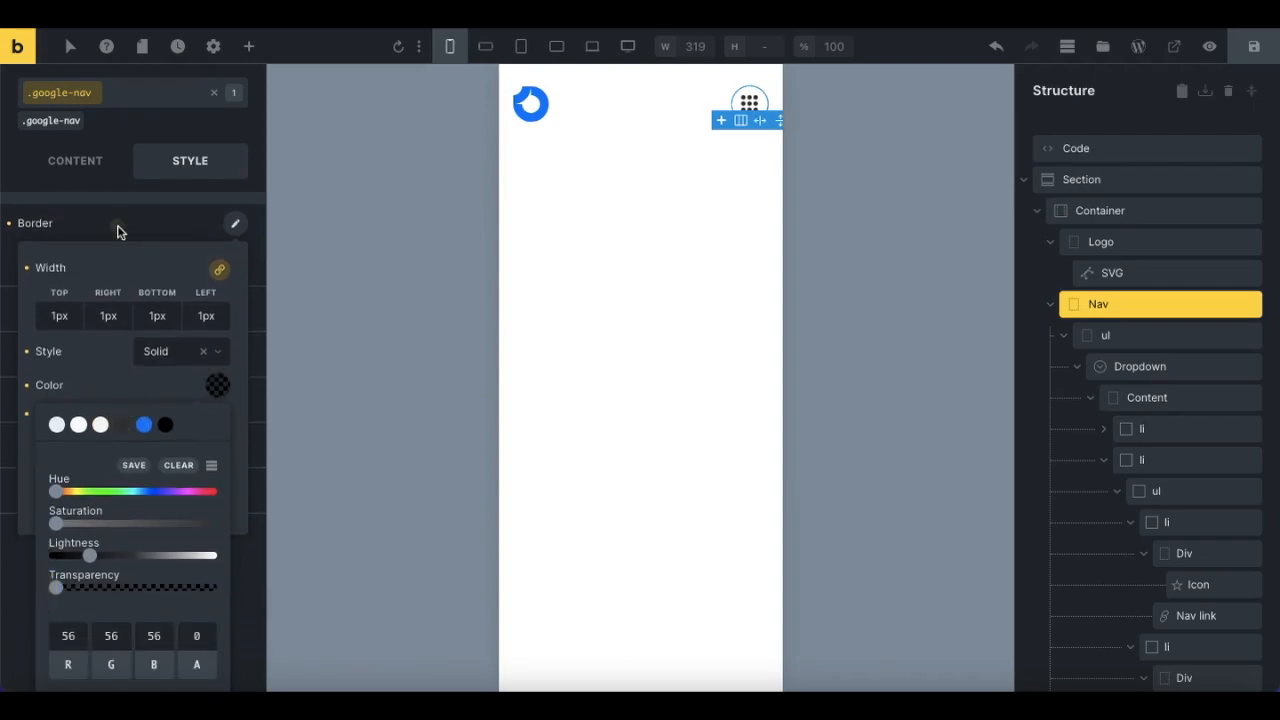
pyautogui.click(117, 232)
# Step: Set the Nav's :hover border color to #363636 with alpha 0.05 and save
pyautogui.click(73, 46)
pyautogui.click(73, 89)
pyautogui.click(68, 112)
pyautogui.click(233, 404)
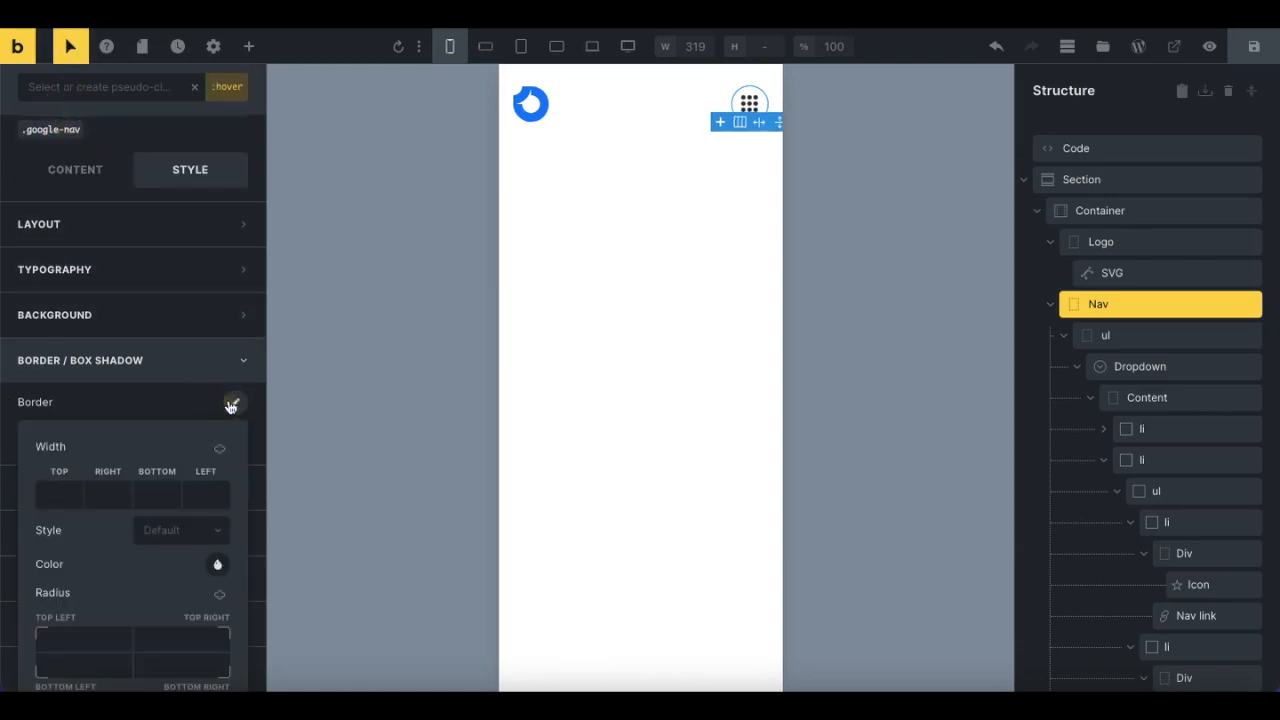
pyautogui.scroll(-1, 190, 540)
pyautogui.click(218, 542)
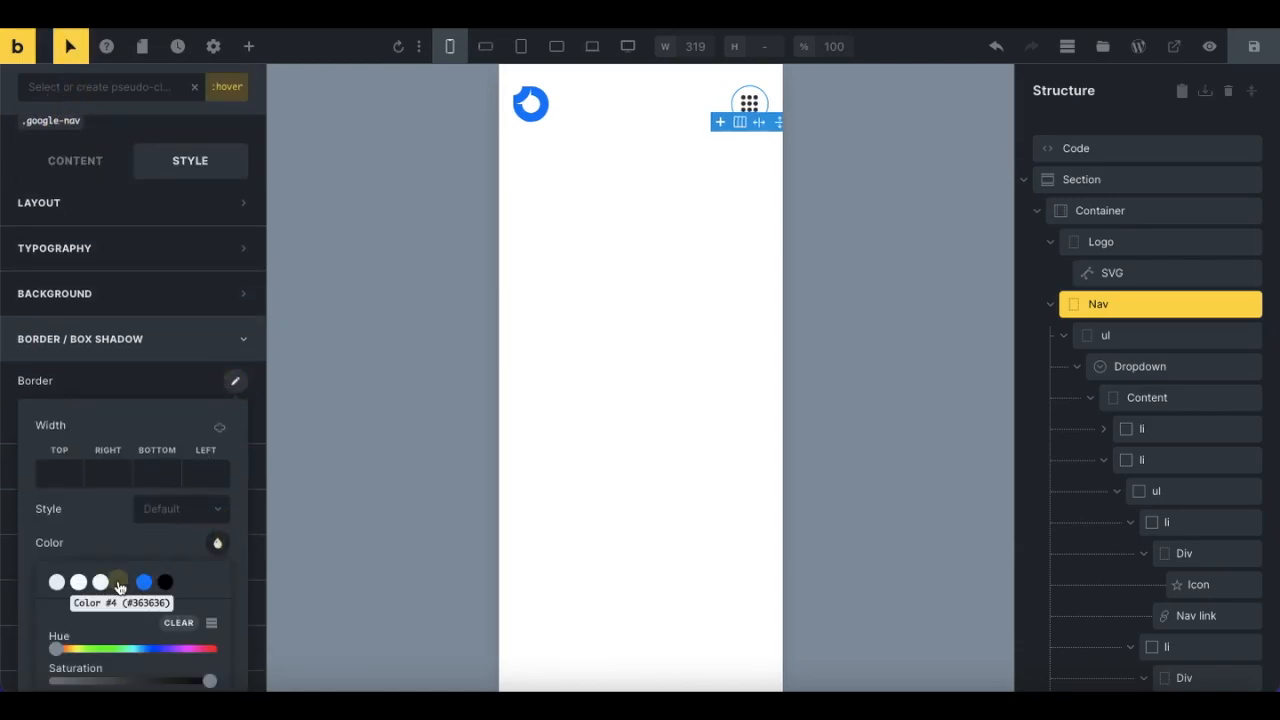
pyautogui.click(122, 582)
pyautogui.scroll(-3, 100, 575)
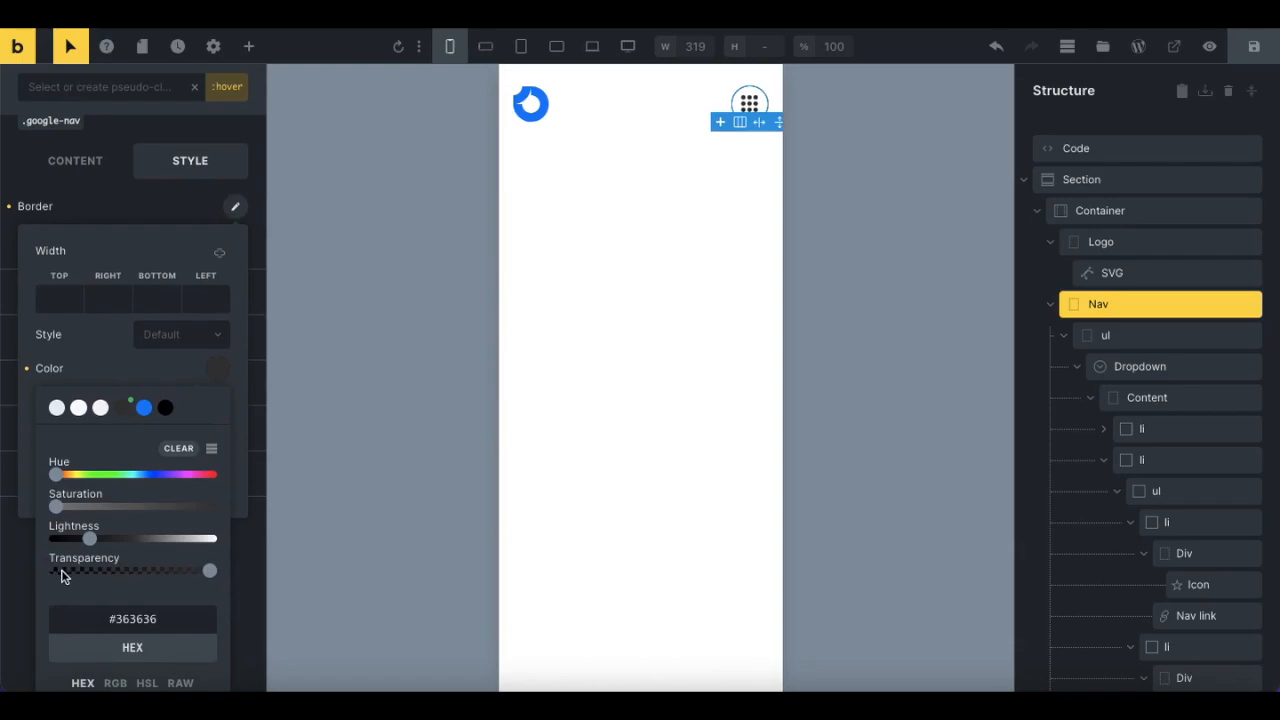
pyautogui.click(61, 573)
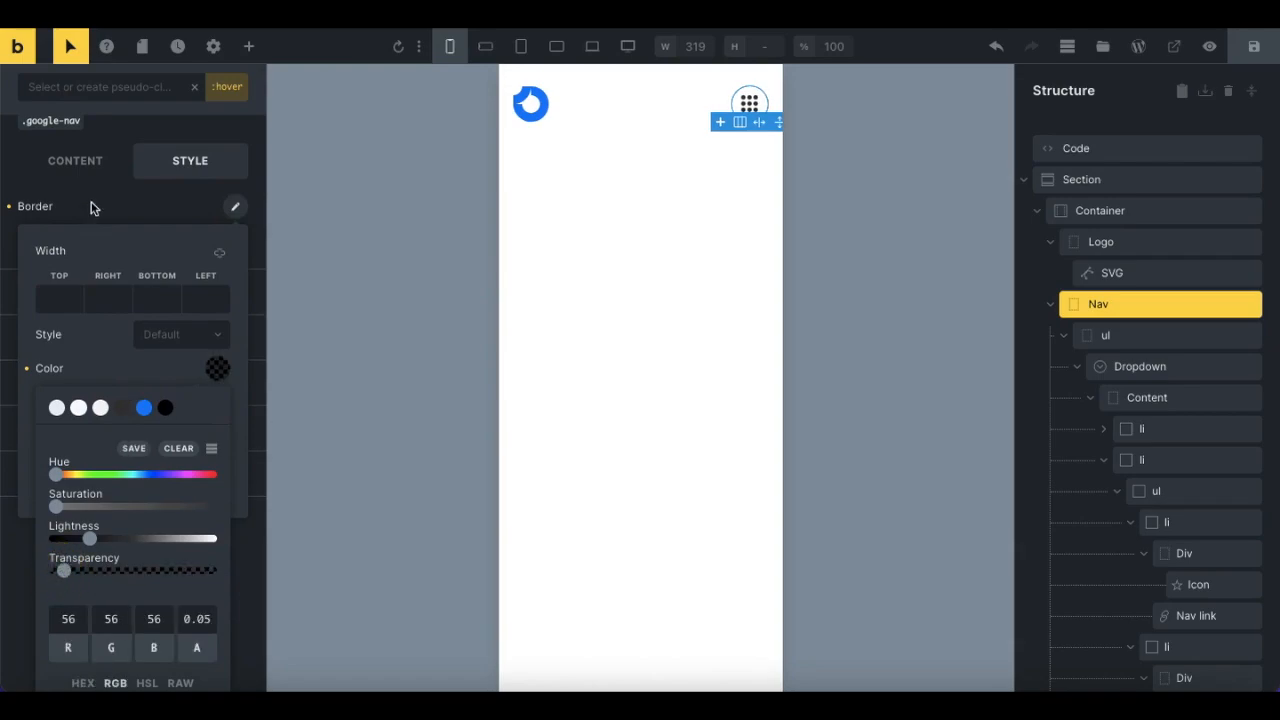
pyautogui.click(90, 207)
pyautogui.click(1253, 46)
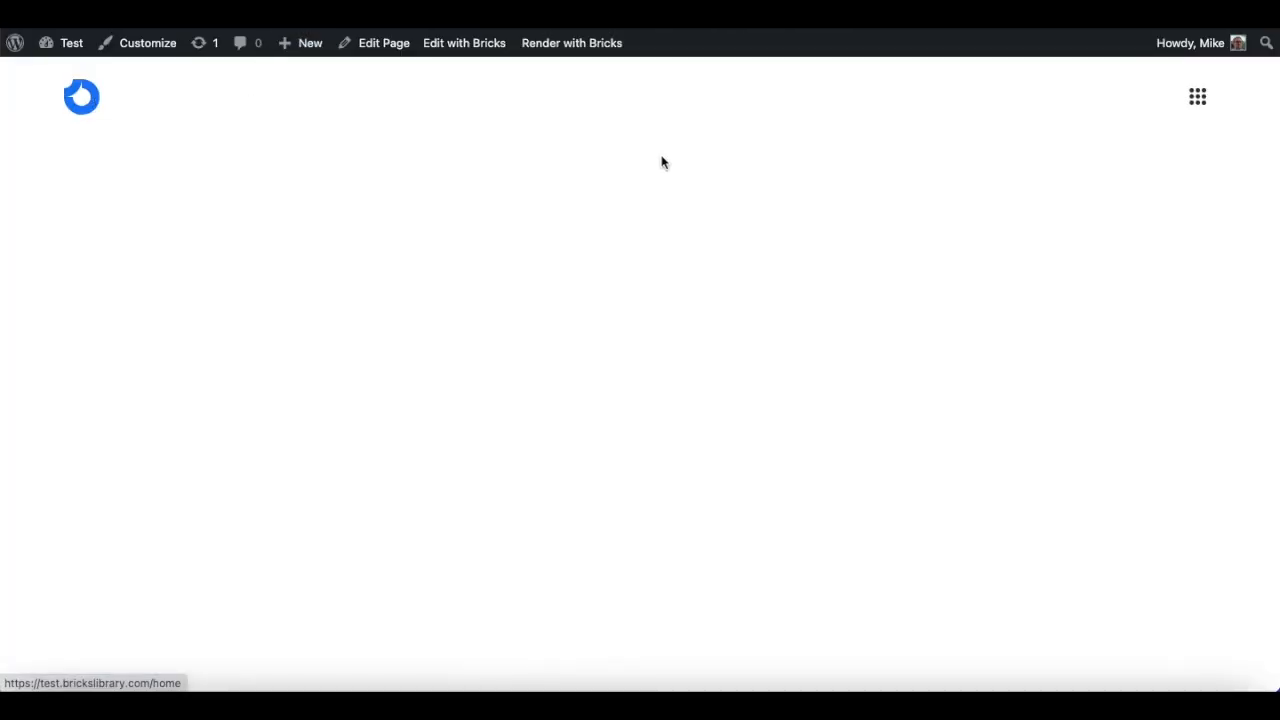
# Step: Scroll through the open dropdown on the live page and bring up the developer tools' responsive preview
pyautogui.click(1195, 108)
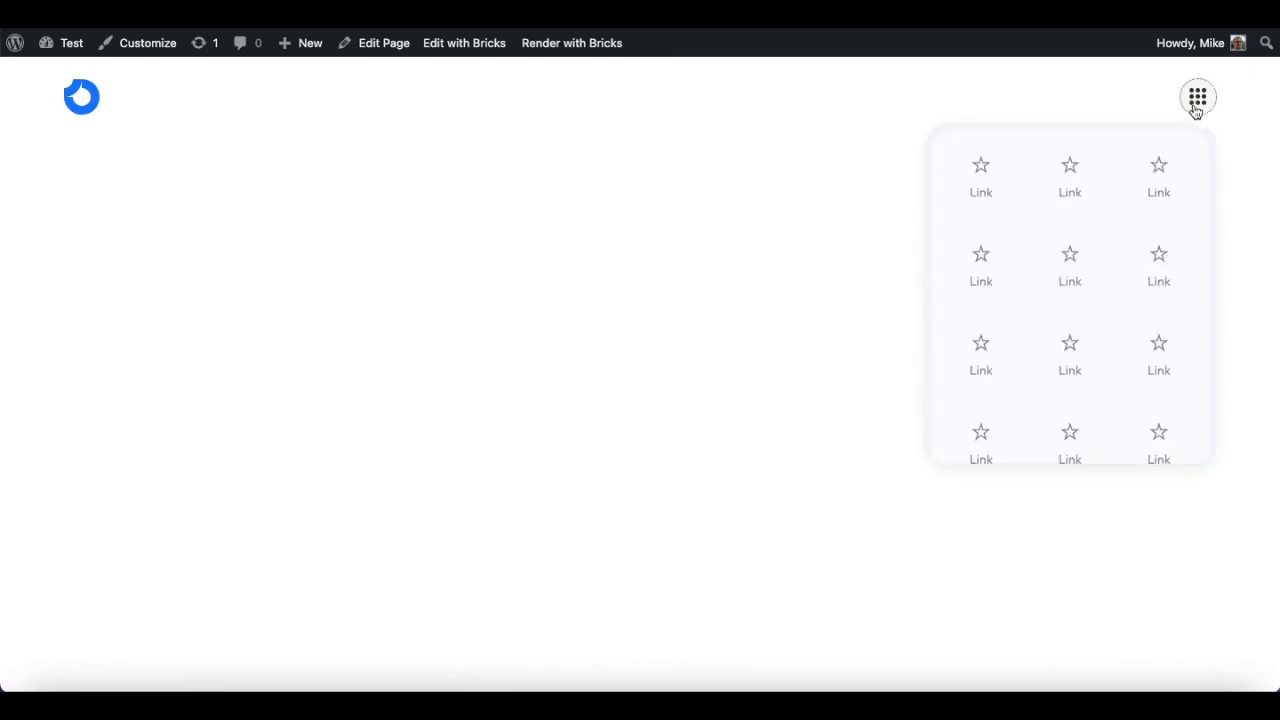
pyautogui.scroll(-5, 1142, 203)
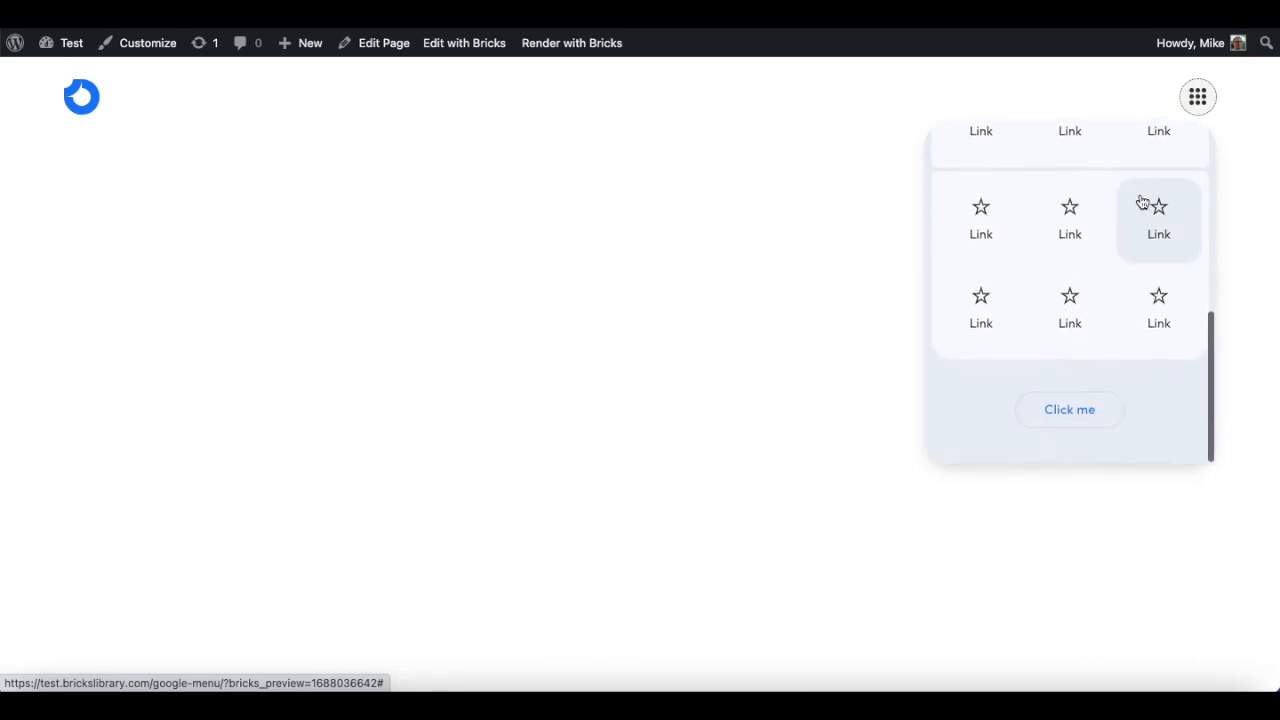
pyautogui.press('super+alt+i')
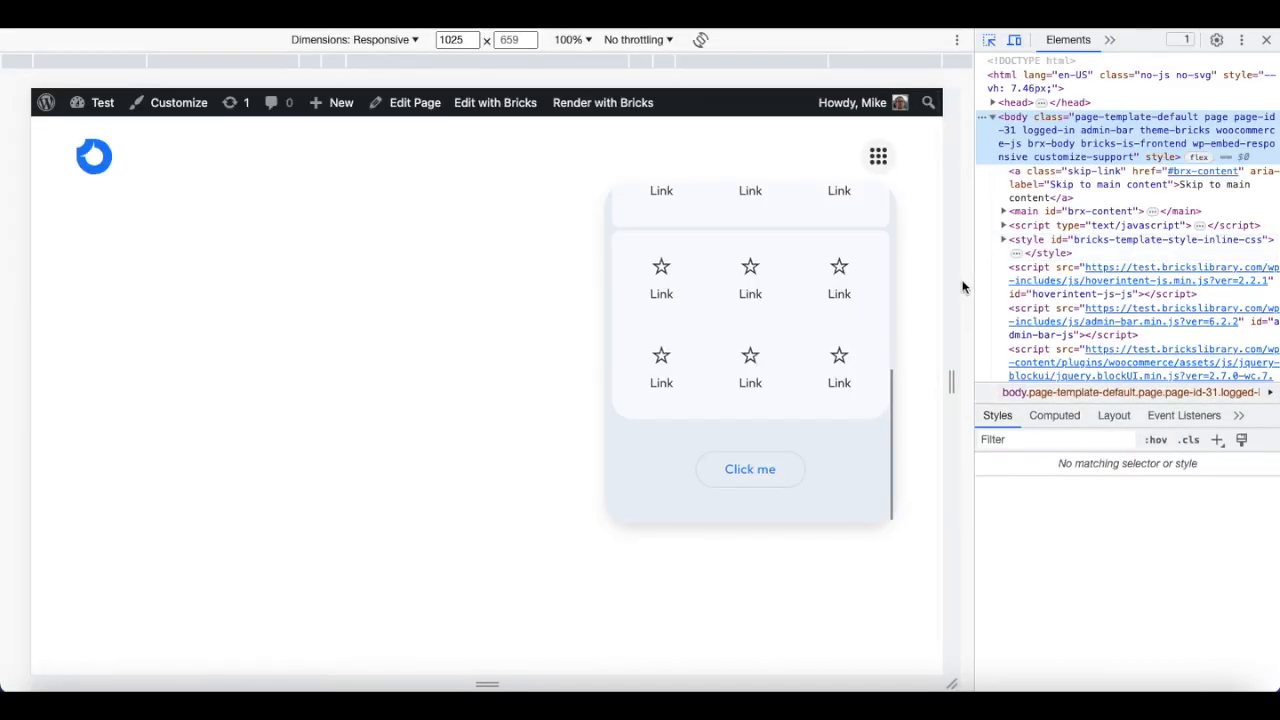
pyautogui.press('super+shift+c')
pyautogui.click(574, 432)
pyautogui.click(529, 341)
# Step: Test opening, closing and scrolling the dropdown in the 1025-pixel-wide responsive preview, including keyboard operation
pyautogui.click(876, 157)
pyautogui.click(889, 212)
pyautogui.click(878, 157)
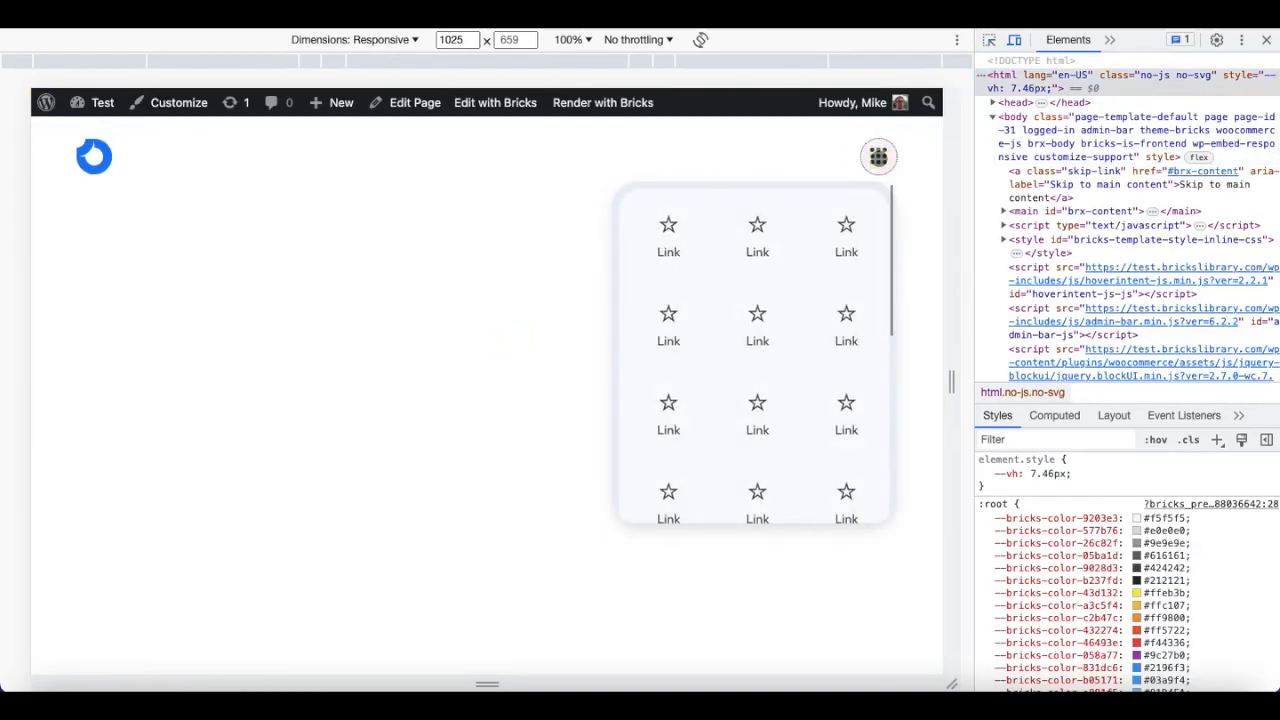
pyautogui.press('Escape')
pyautogui.press('Return')
pyautogui.scroll(-3, 774, 303)
pyautogui.scroll(3, 774, 303)
pyautogui.click(534, 318)
# Step: Narrow the responsive preview to 340 pixels wide and check the dropdown's layout, scrolling and closing at that size
pyautogui.moveTo(951, 380); pyautogui.dragTo(648, 372)
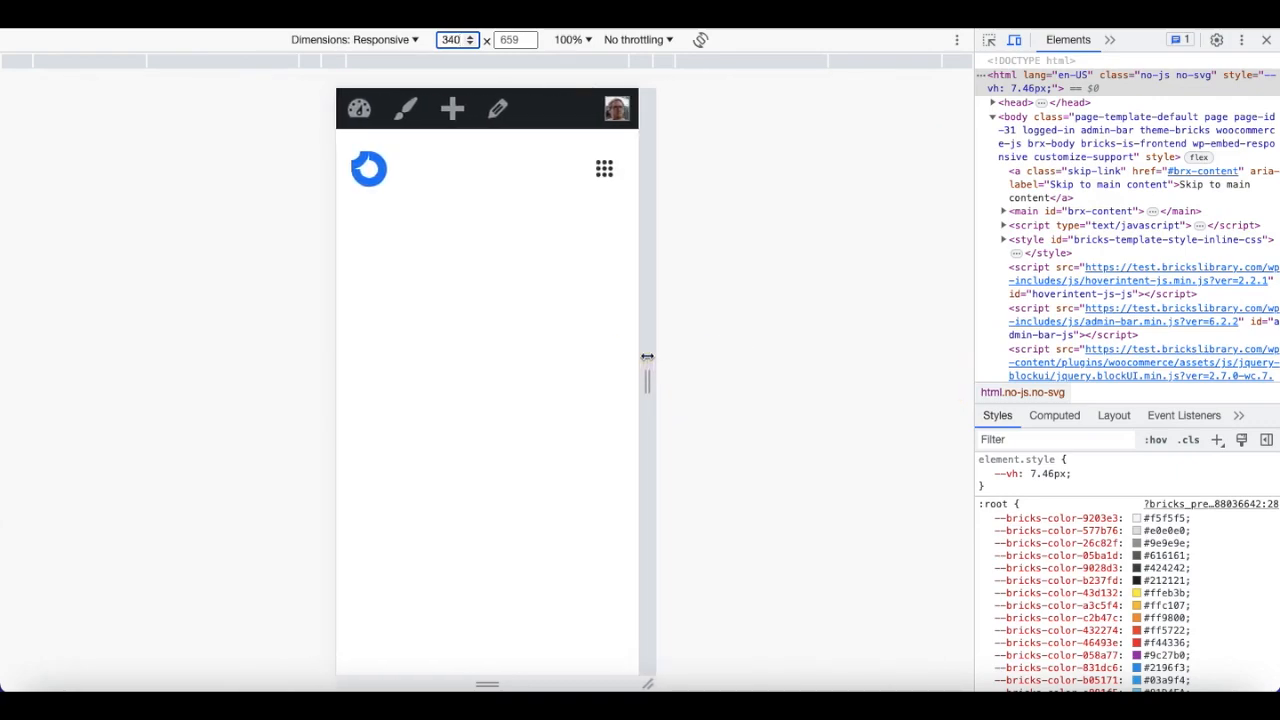
pyautogui.click(606, 174)
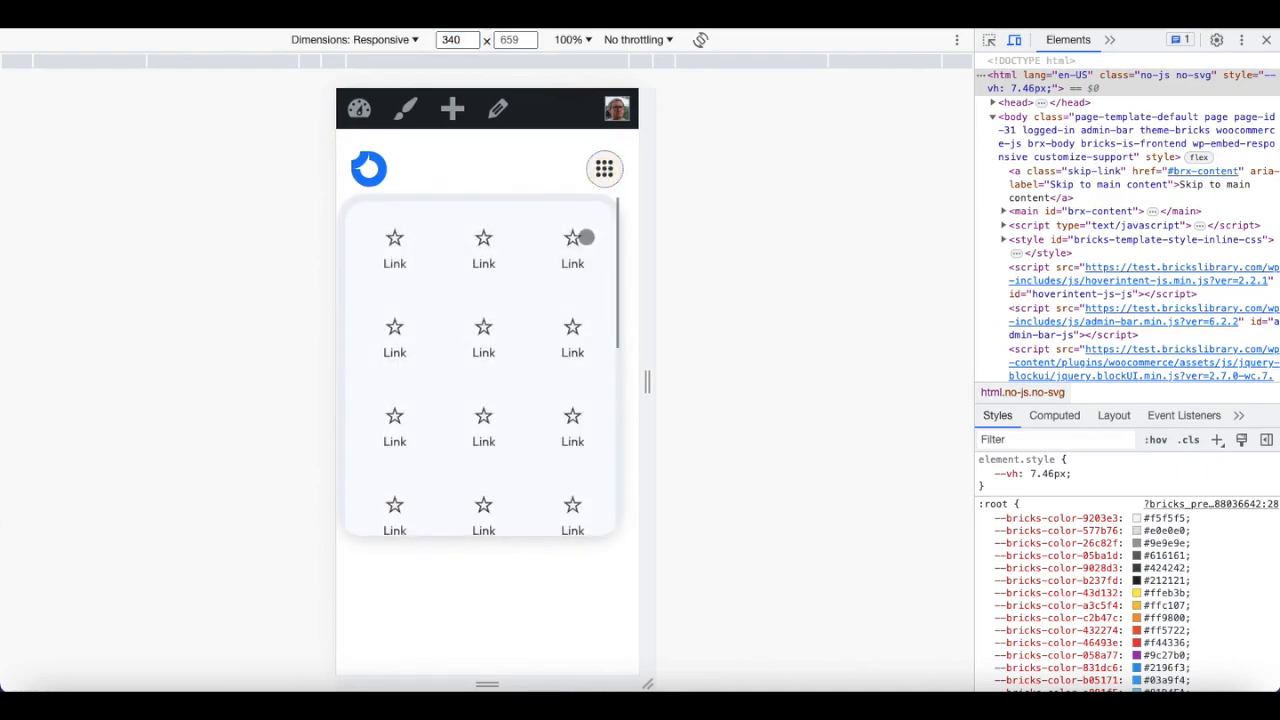
pyautogui.scroll(-1, 579, 324)
pyautogui.scroll(-2, 579, 324)
pyautogui.scroll(3, 579, 324)
pyautogui.scroll(-1, 579, 322)
pyautogui.scroll(-2, 578, 322)
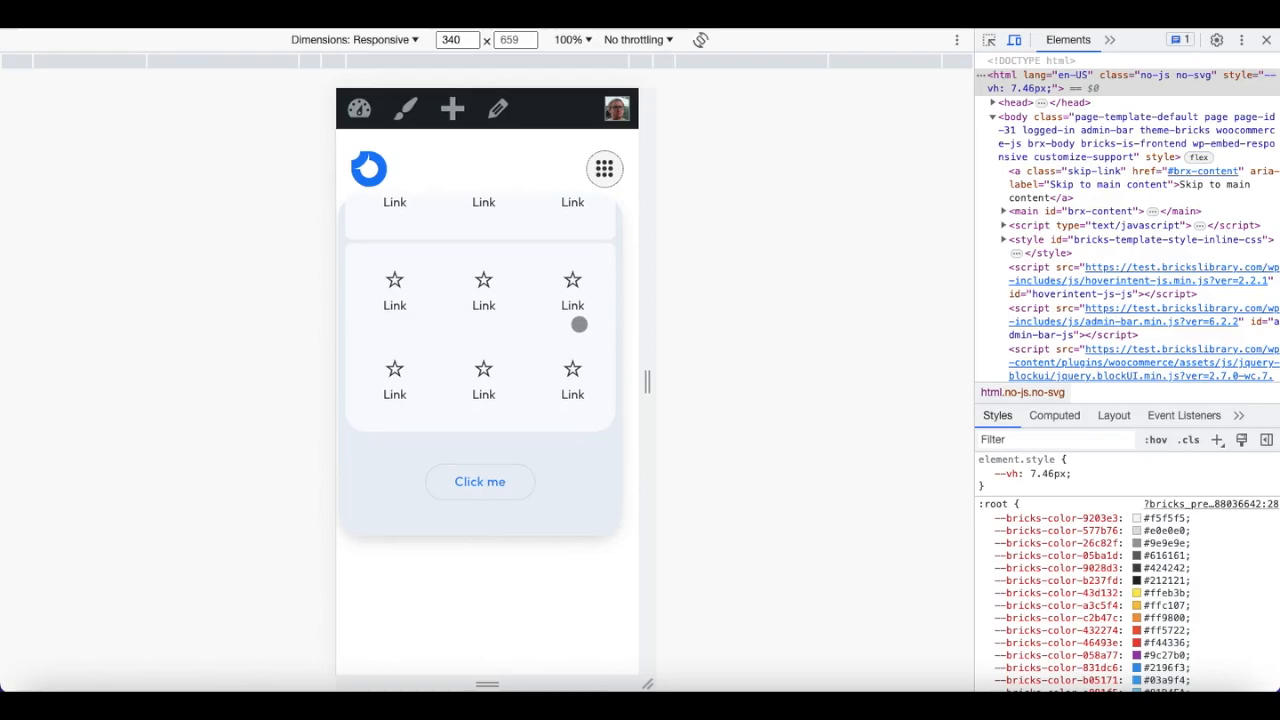
pyautogui.scroll(2, 579, 324)
pyautogui.scroll(1, 579, 324)
pyautogui.click(582, 625)
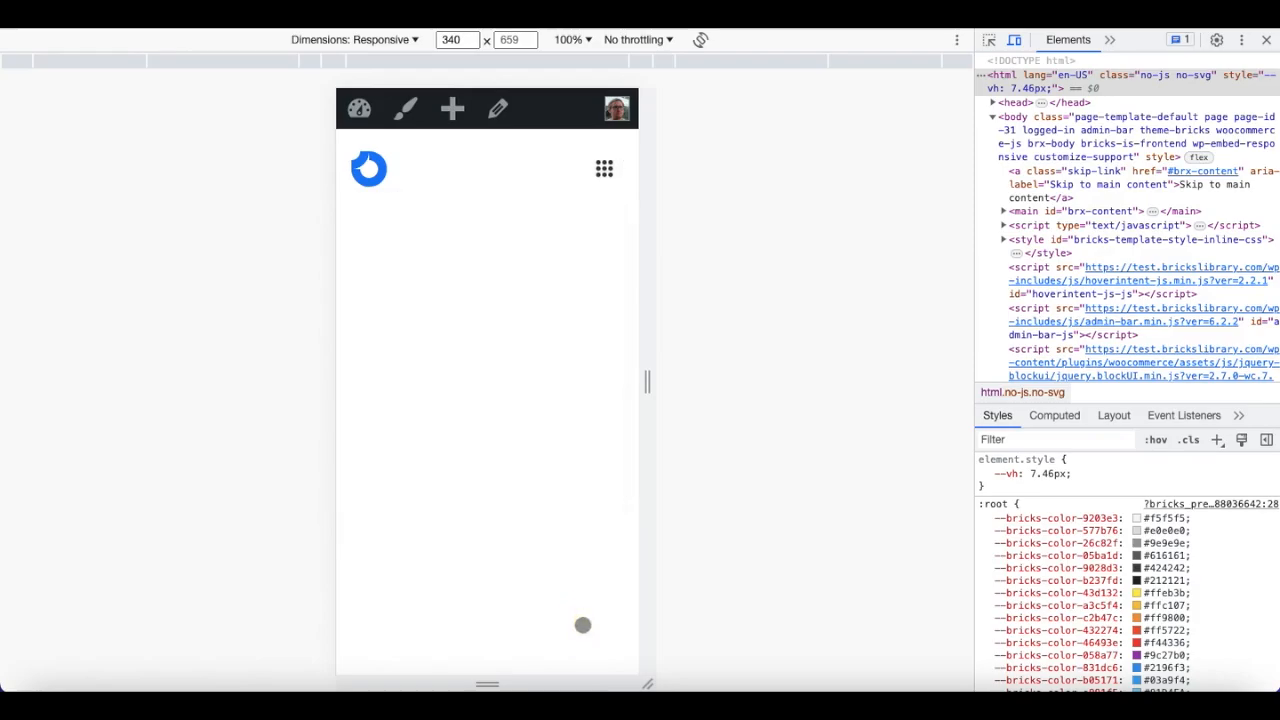